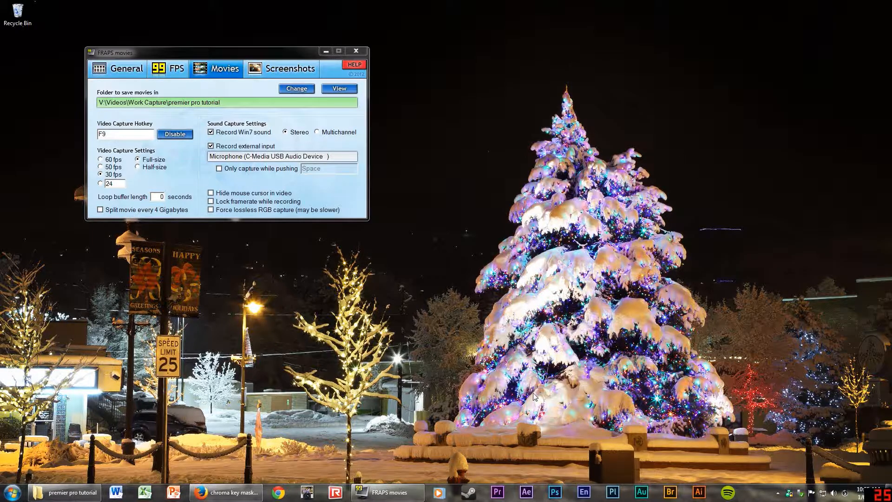
# Launch Premiere Pro from the taskbar.
pyautogui.click(498, 491)
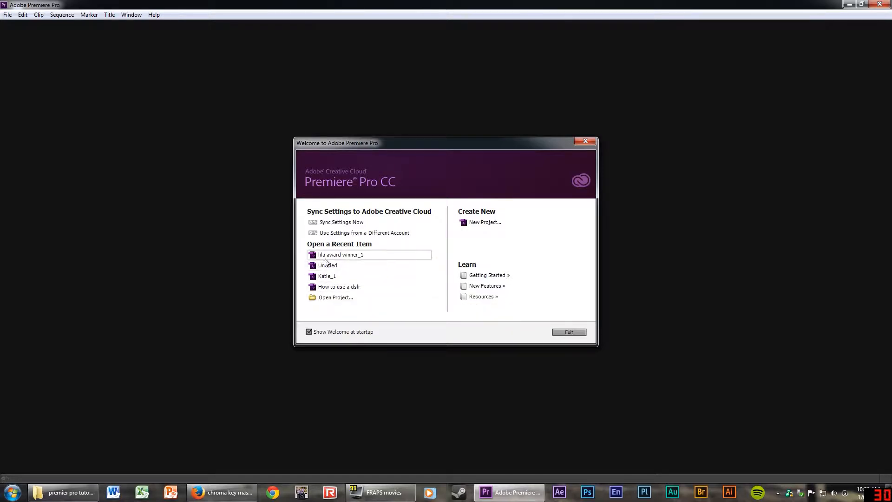
# Create a new project 'premeire pro tutorial' in F:\2014\Village tutorials\premier pro tutuial.
pyautogui.click(484, 225)
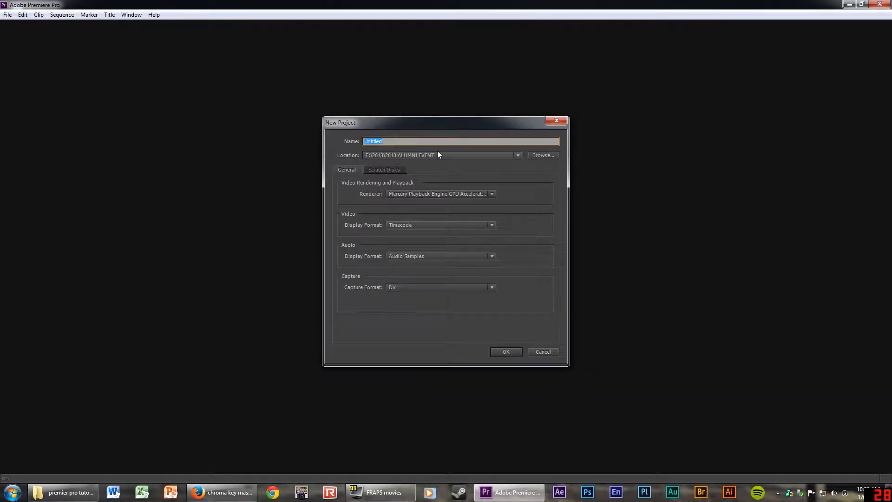
pyautogui.write('premeire pro tutorial')
pyautogui.click(540, 155)
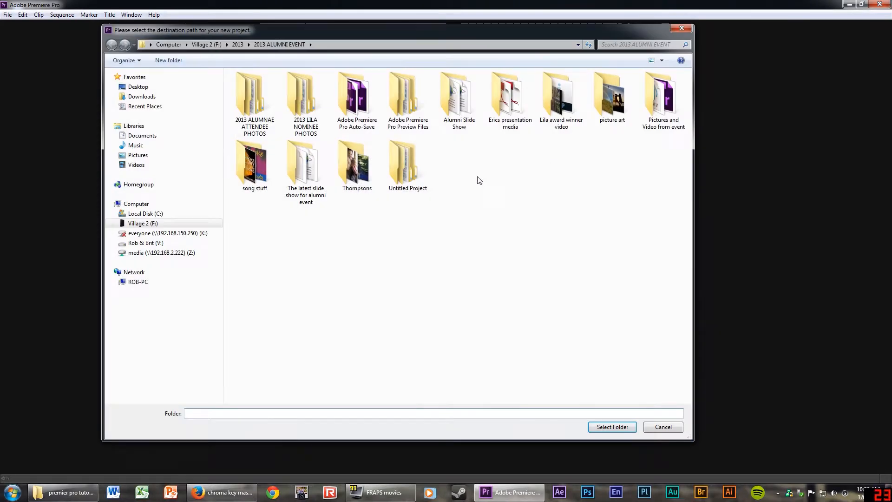
pyautogui.click(143, 224)
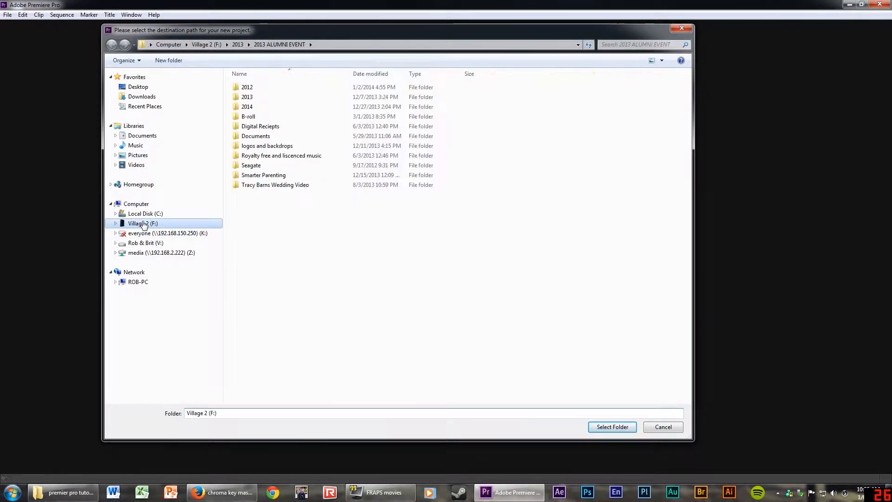
pyautogui.doubleClick(241, 108)
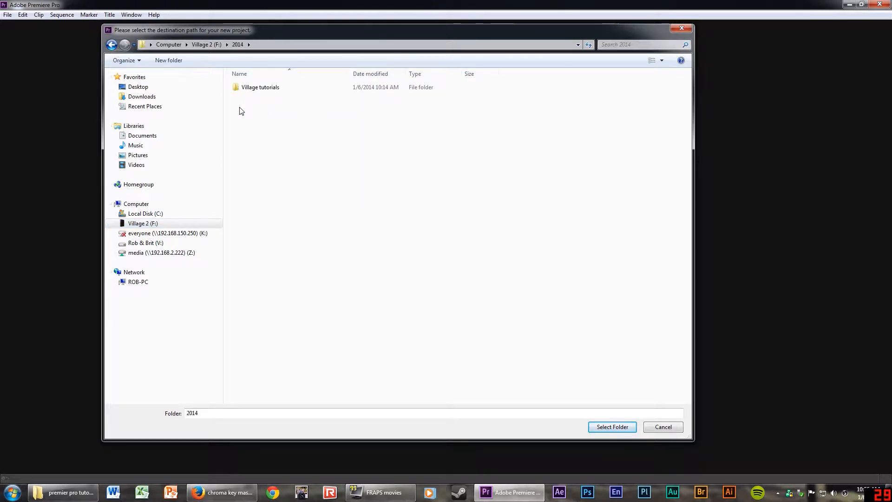
pyautogui.doubleClick(242, 89)
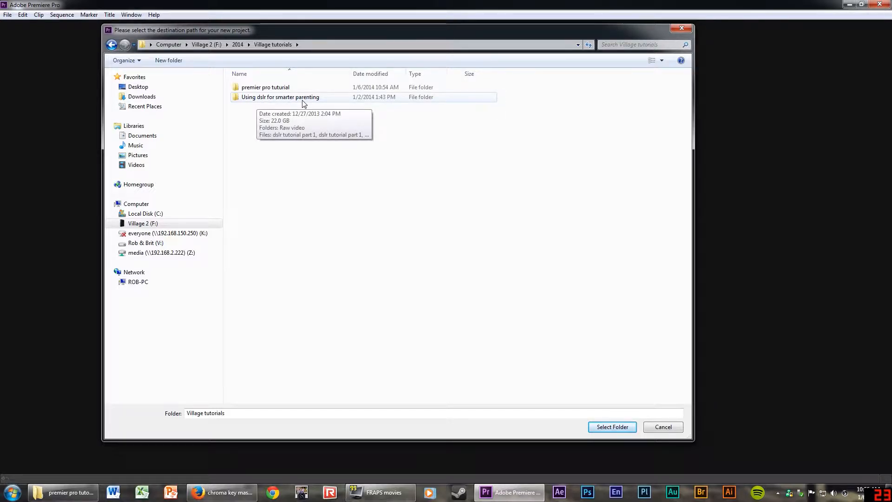
pyautogui.doubleClick(259, 89)
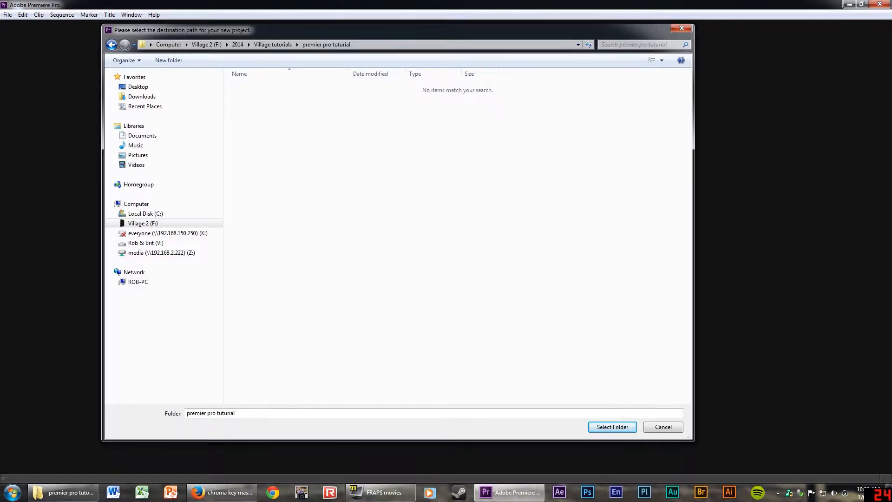
pyautogui.click(612, 426)
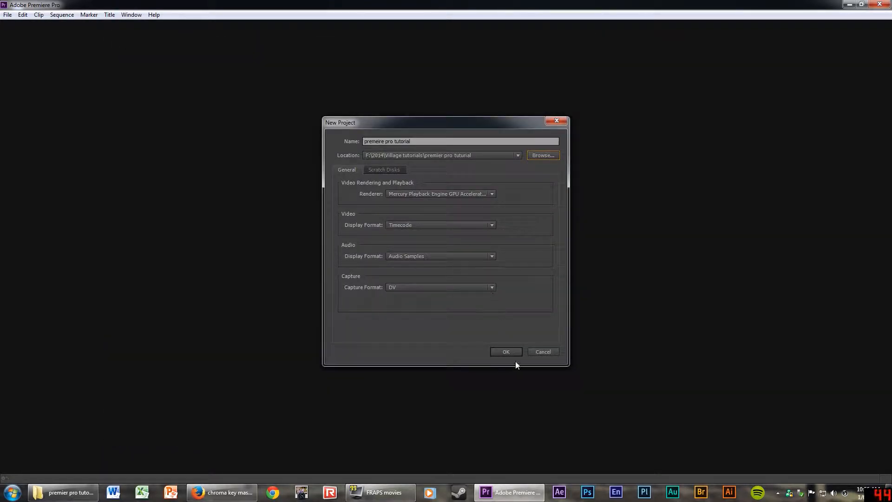
pyautogui.click(506, 352)
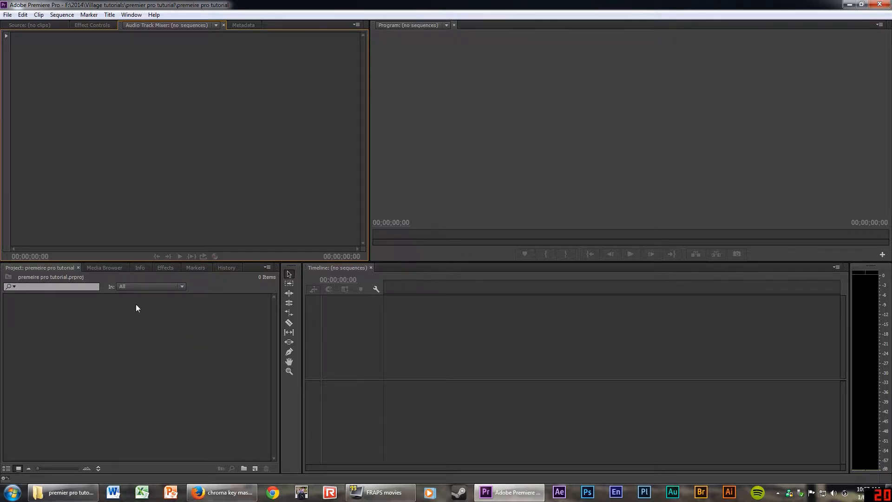
# Show the F: > 2014 > Village tutorials > premier pro folder in Media Browser, then open File Explorer.
pyautogui.click(108, 270)
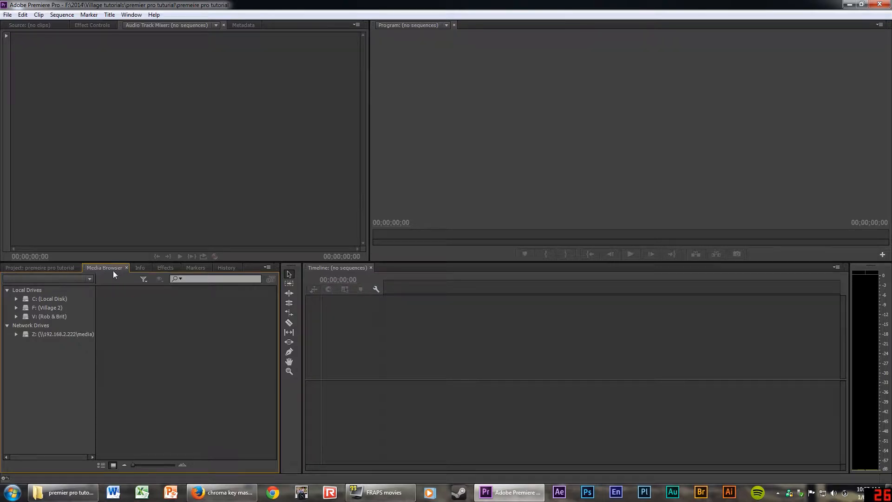
pyautogui.click(16, 308)
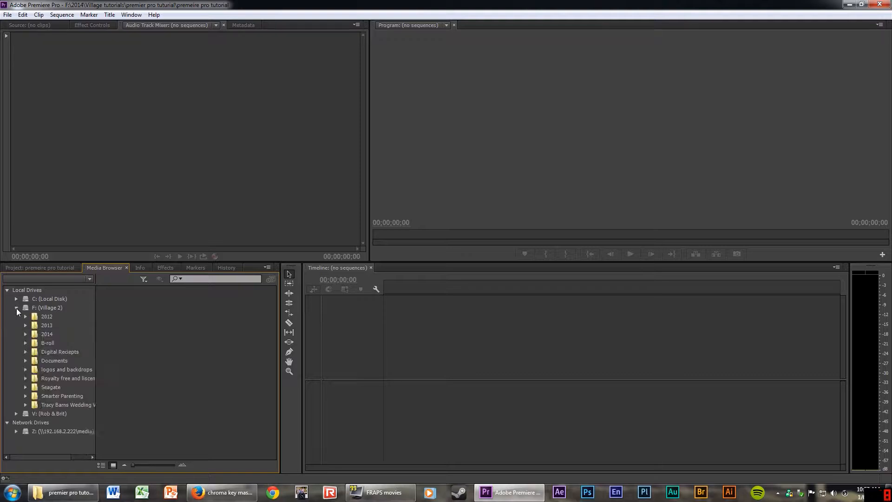
pyautogui.click(26, 334)
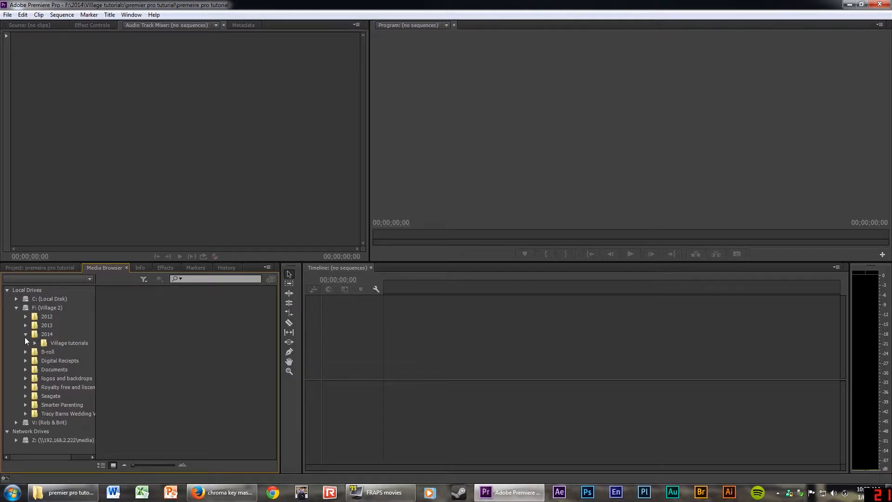
pyautogui.click(35, 343)
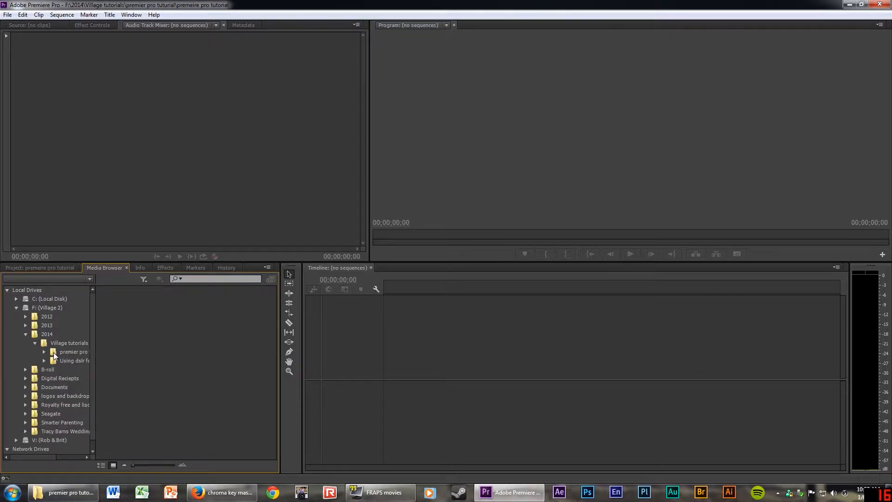
pyautogui.click(54, 352)
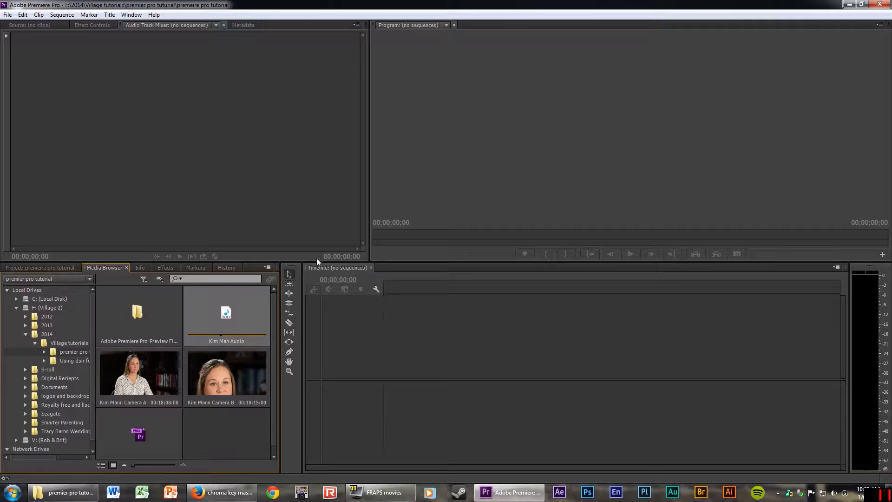
pyautogui.press('super+e')
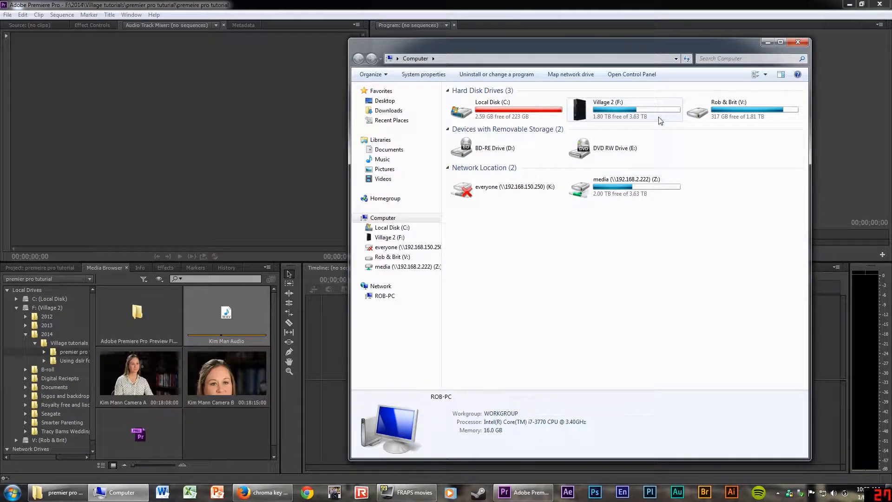
# Open the tutorial folder under Village 2 (F:) > 2014 > Village tutorials in Explorer, then return to Premiere's project.
pyautogui.doubleClick(617, 108)
pyautogui.doubleClick(570, 105)
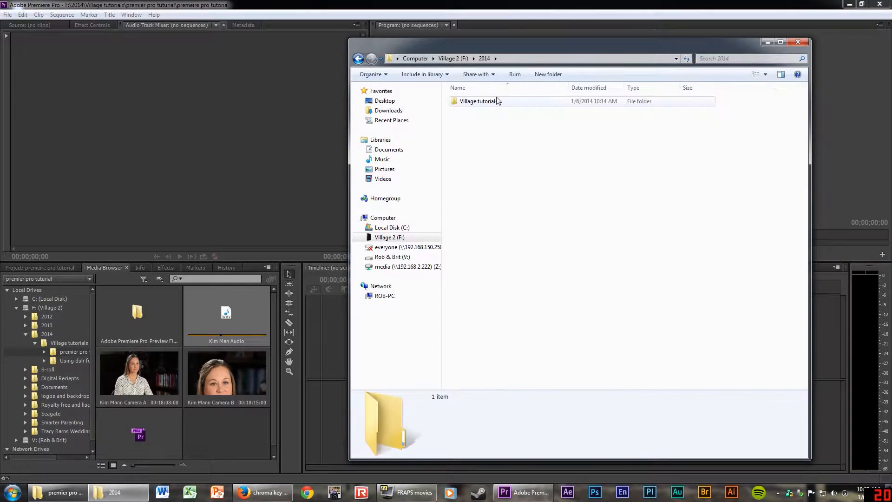
pyautogui.doubleClick(480, 100)
pyautogui.doubleClick(481, 101)
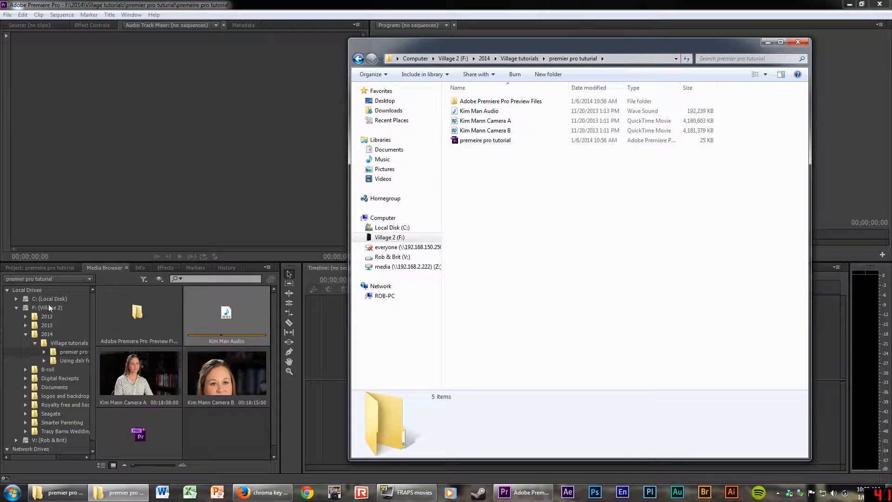
pyautogui.click(49, 266)
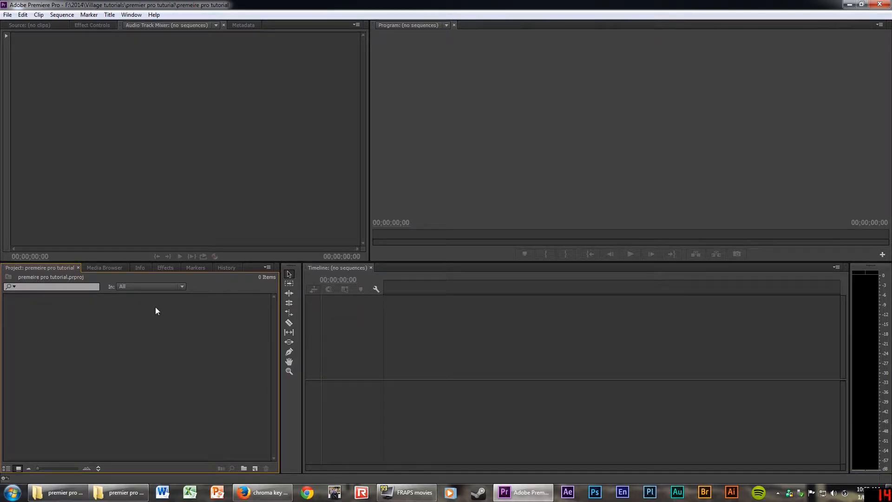
# Import the WAV audio and both camera MOV files into the Project panel by dragging from Explorer.
pyautogui.click(121, 492)
pyautogui.click(478, 111)
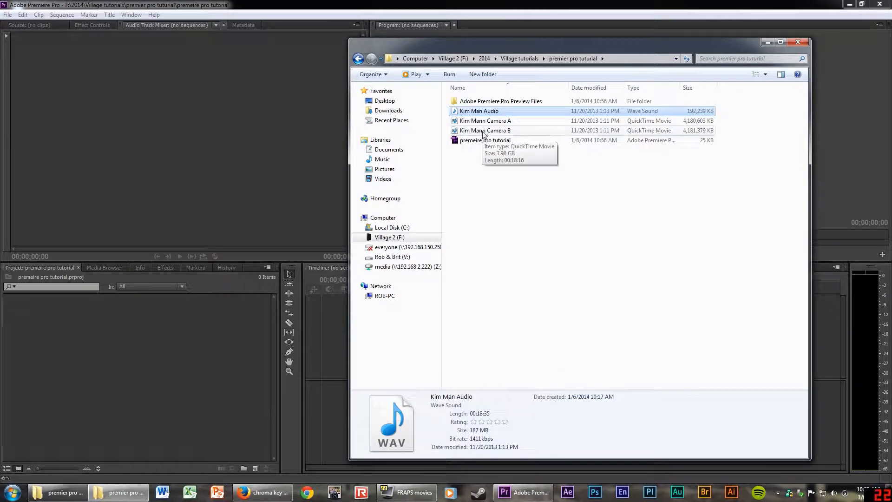
pyautogui.keyDown('shift'); pyautogui.click(482, 131); pyautogui.keyUp('shift')
pyautogui.moveTo(484, 115); pyautogui.dragTo(129, 358)
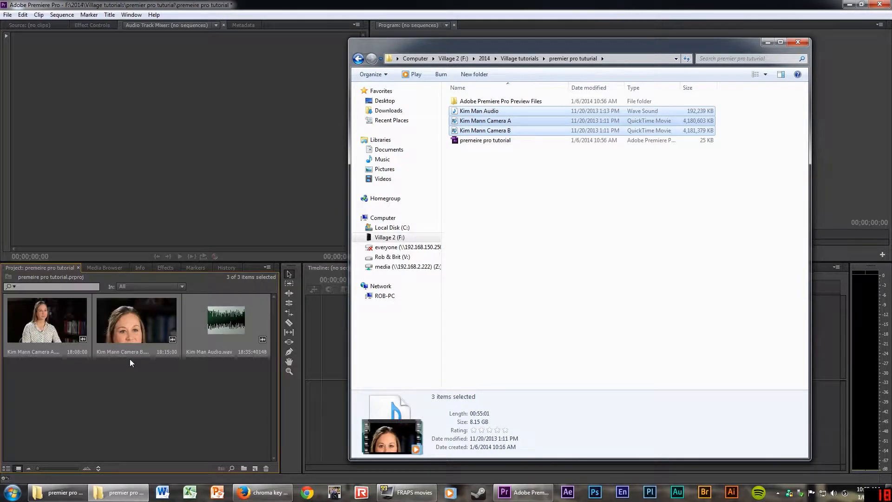
pyautogui.click(144, 378)
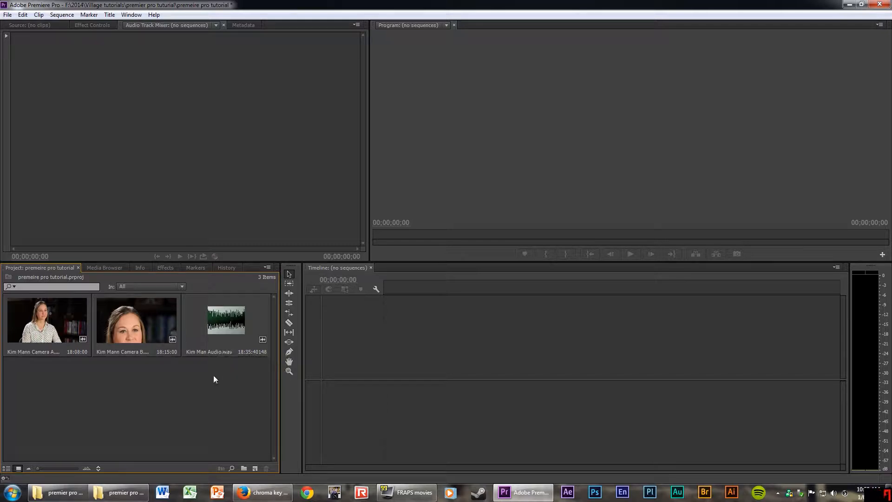
pyautogui.click(254, 467)
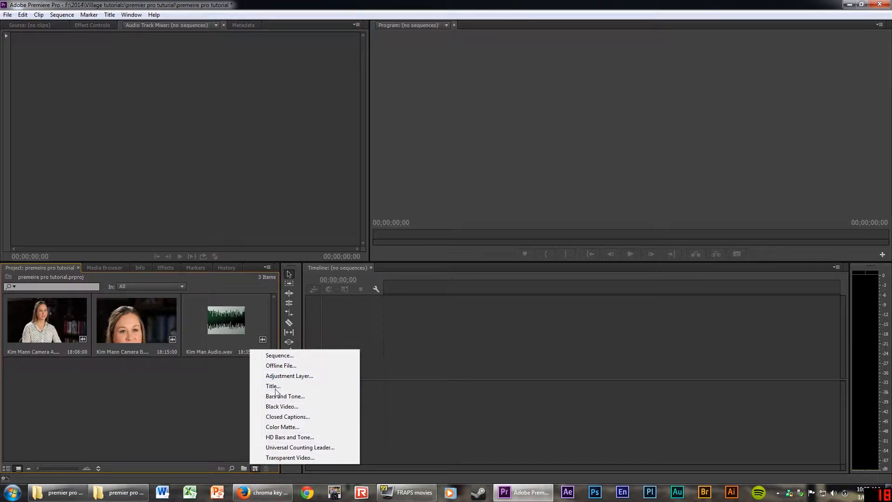
pyautogui.click(276, 356)
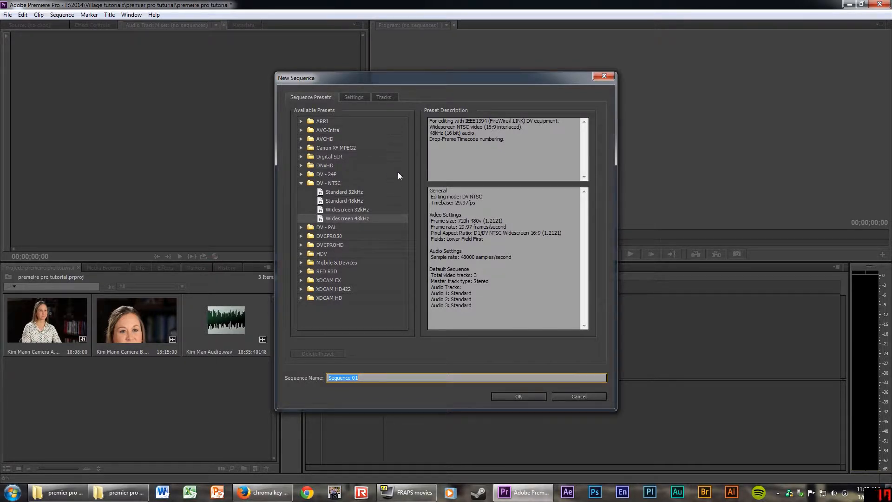
pyautogui.click(301, 157)
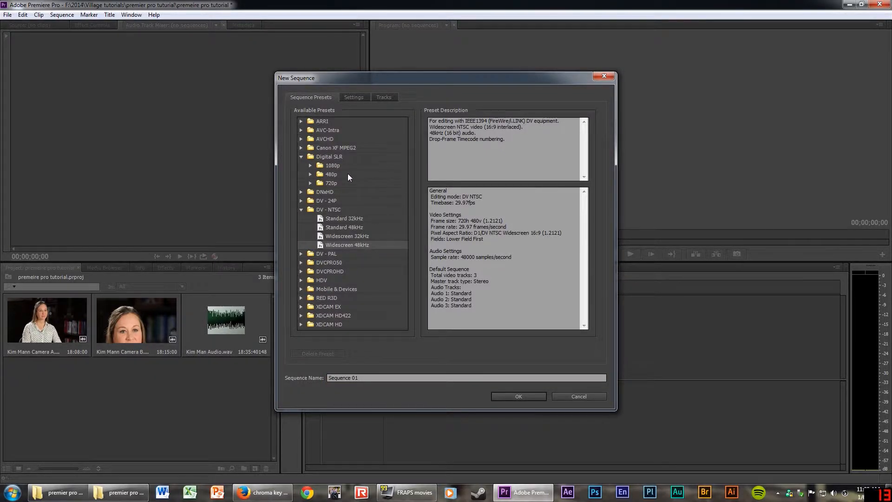
pyautogui.click(310, 166)
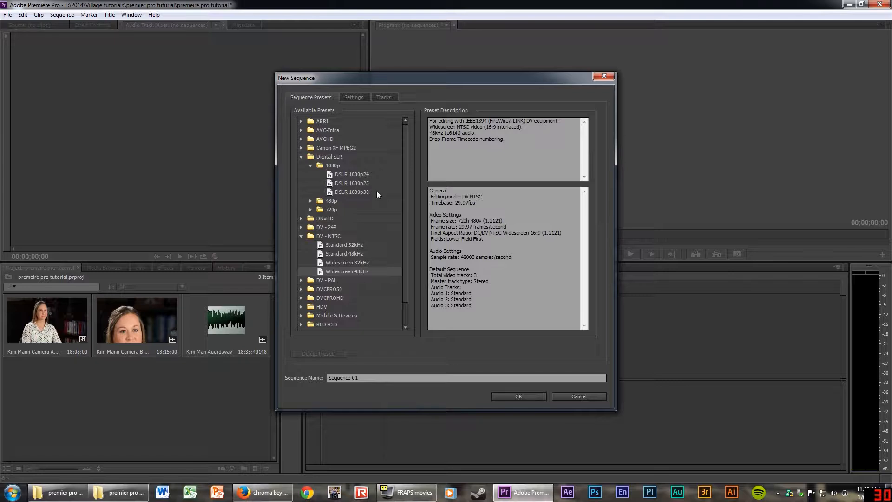
pyautogui.click(588, 396)
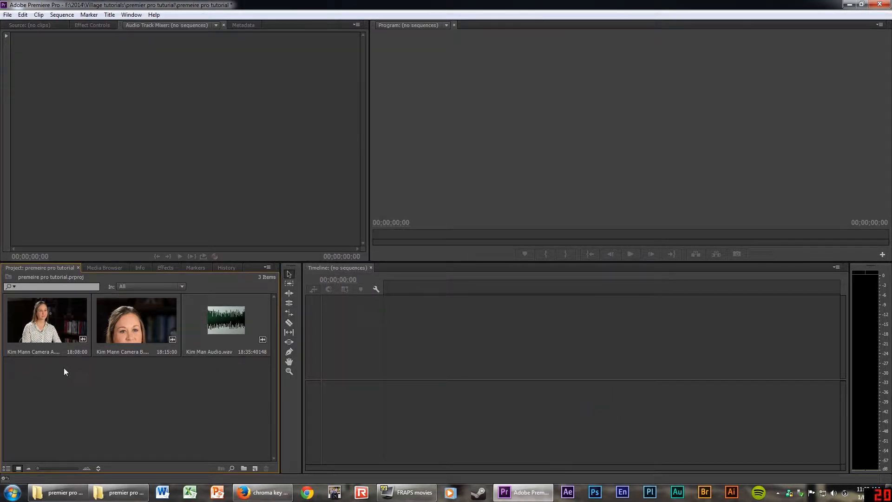
pyautogui.click(53, 316)
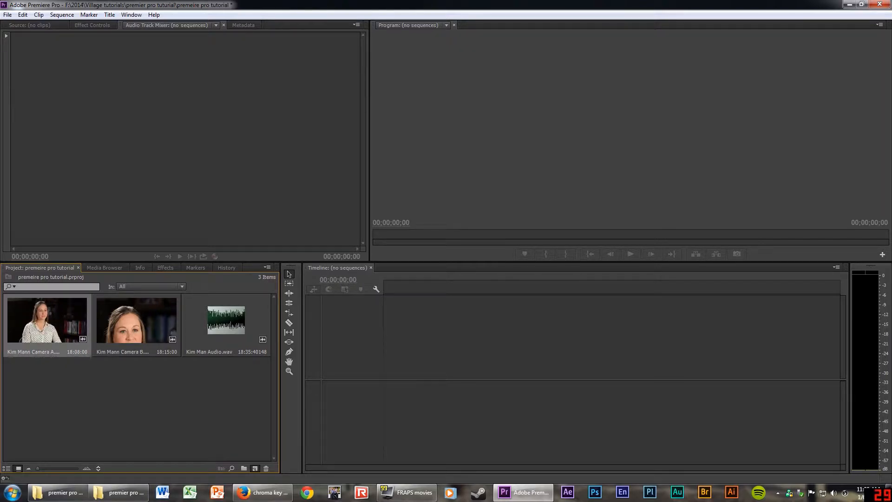
pyautogui.moveTo(53, 321); pyautogui.dragTo(255, 468)
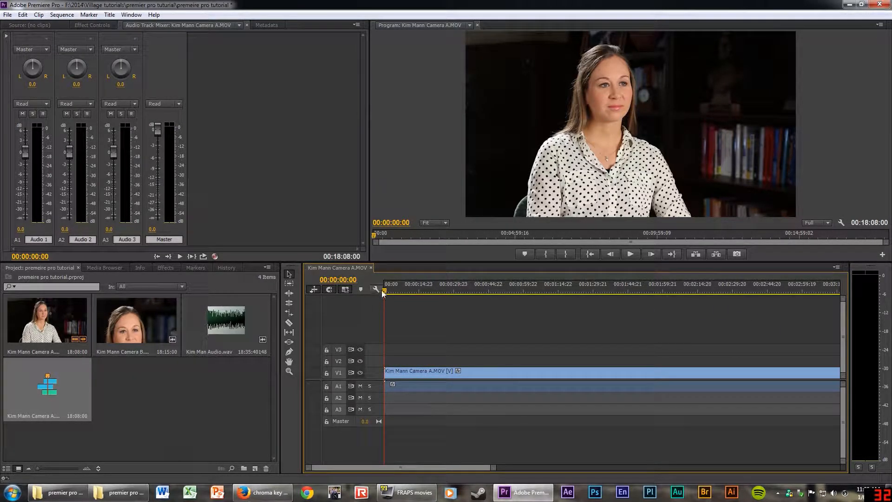
pyautogui.moveTo(384, 293); pyautogui.dragTo(439, 296)
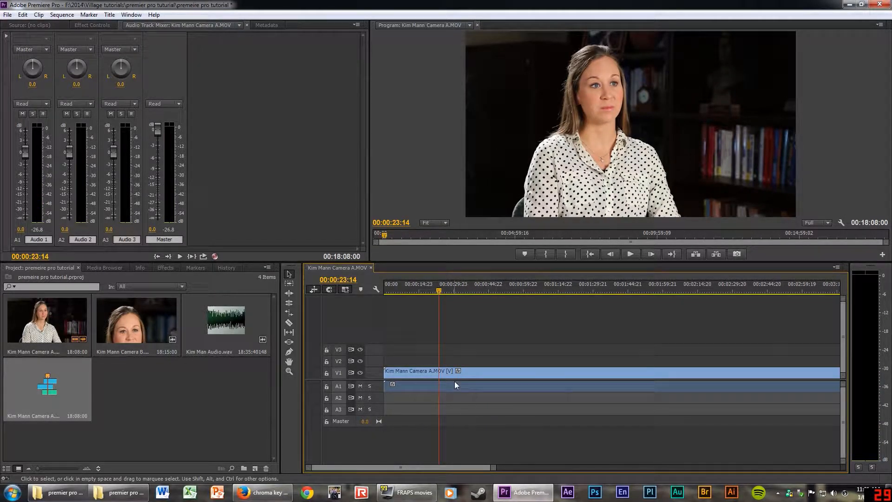
pyautogui.press('space')
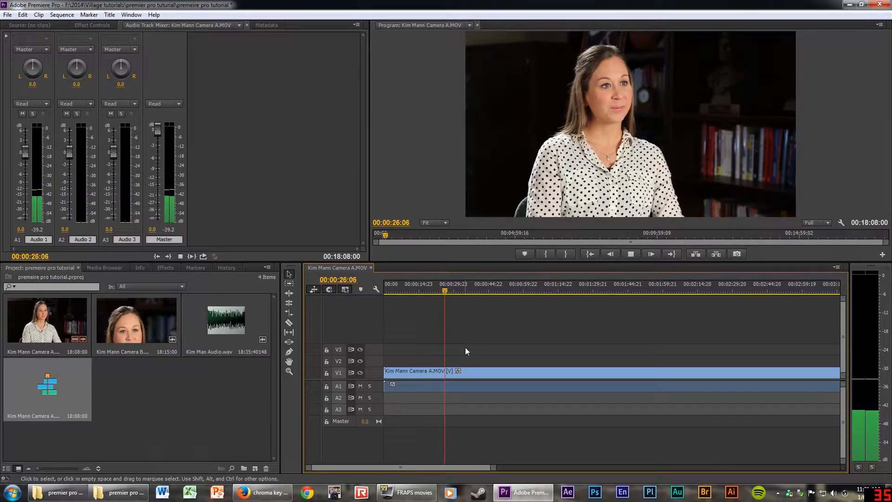
pyautogui.press('space')
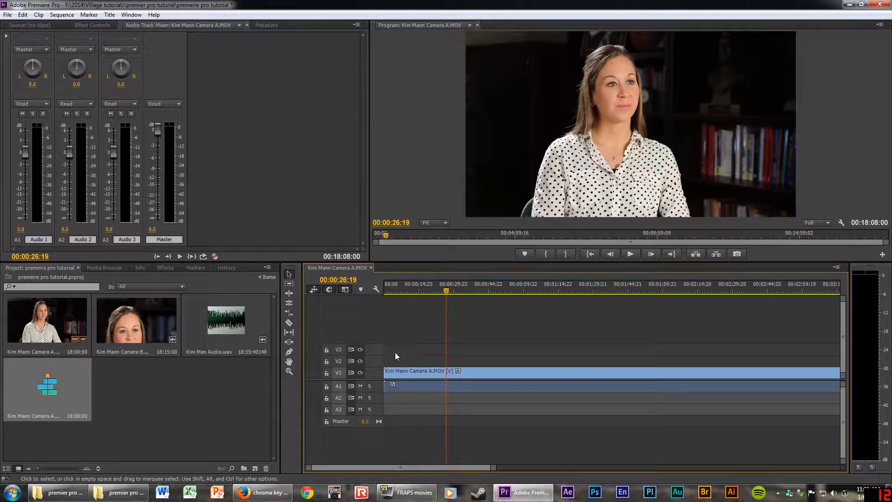
pyautogui.moveTo(447, 290); pyautogui.dragTo(437, 291)
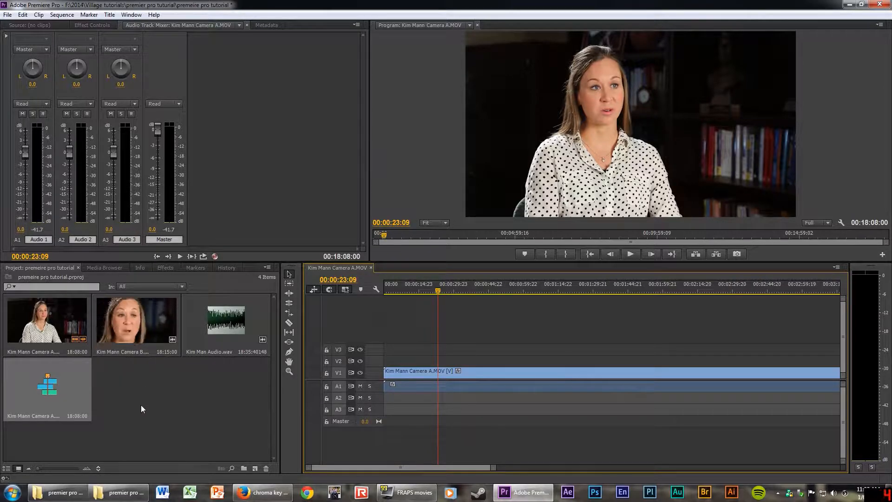
pyautogui.click(134, 319)
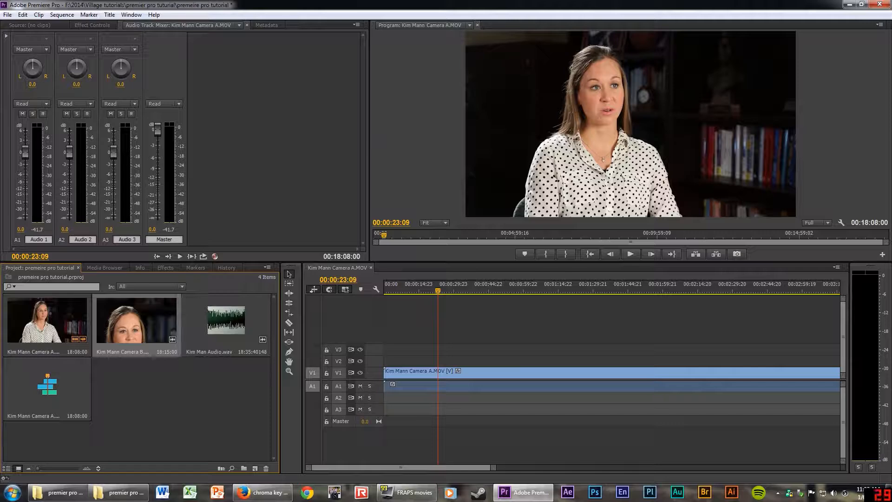
pyautogui.moveTo(135, 319); pyautogui.dragTo(404, 362)
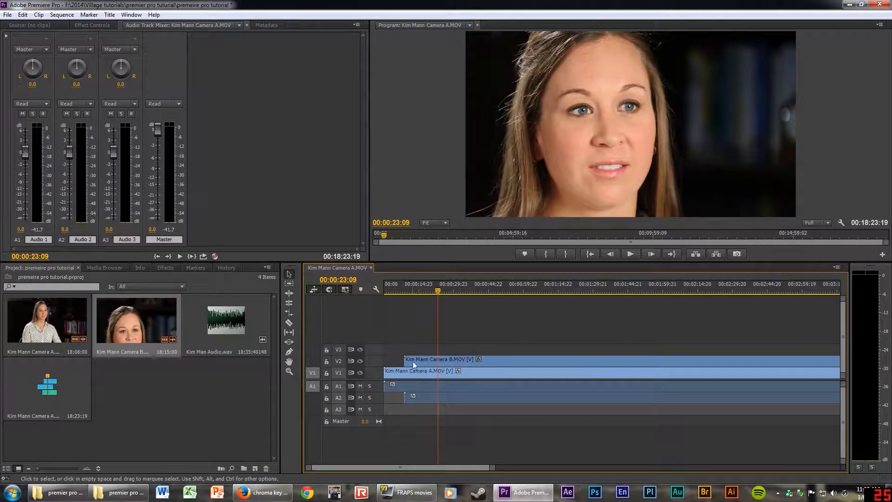
pyautogui.moveTo(413, 360); pyautogui.dragTo(414, 375)
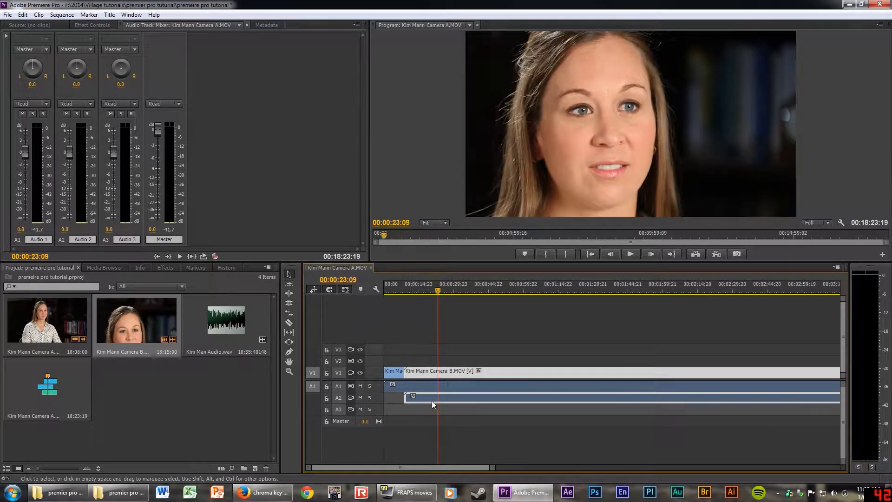
pyautogui.moveTo(475, 373); pyautogui.dragTo(536, 370)
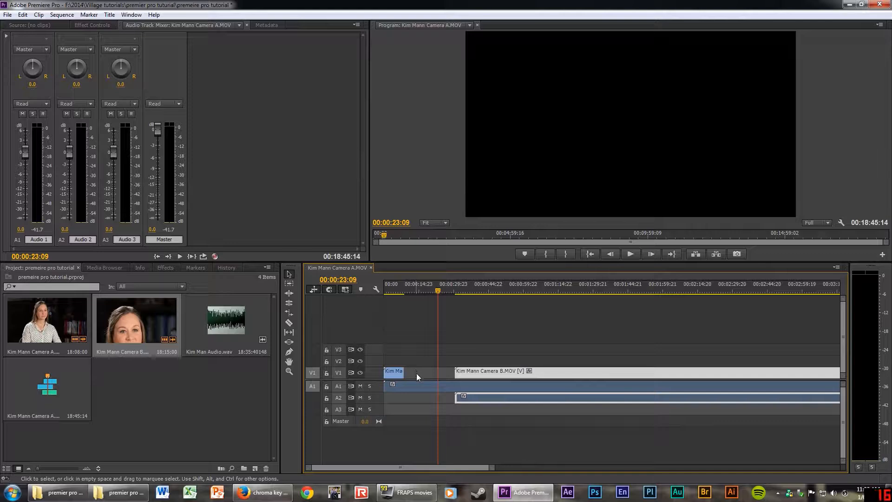
pyautogui.hotkey('ctrl', 'z')
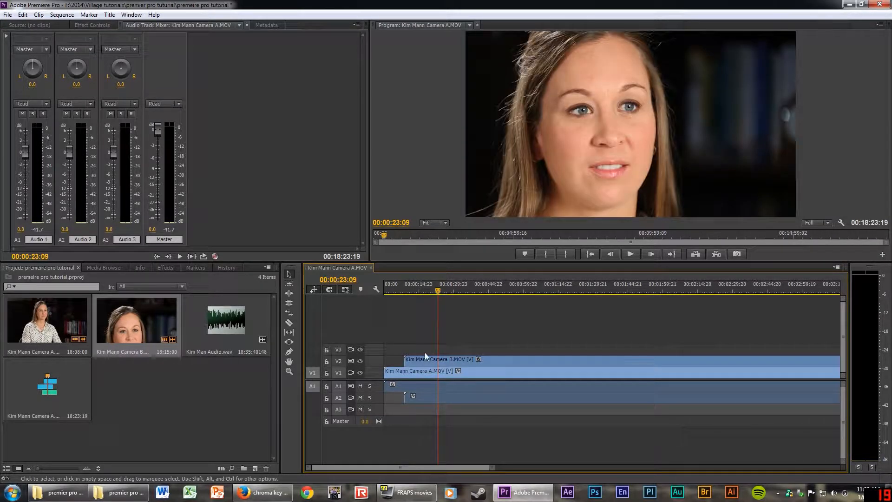
pyautogui.moveTo(438, 291); pyautogui.dragTo(395, 311)
pyautogui.press('Left')
pyautogui.press('Left')
pyautogui.press('Left')
pyautogui.press('Left')
pyautogui.press('Left')
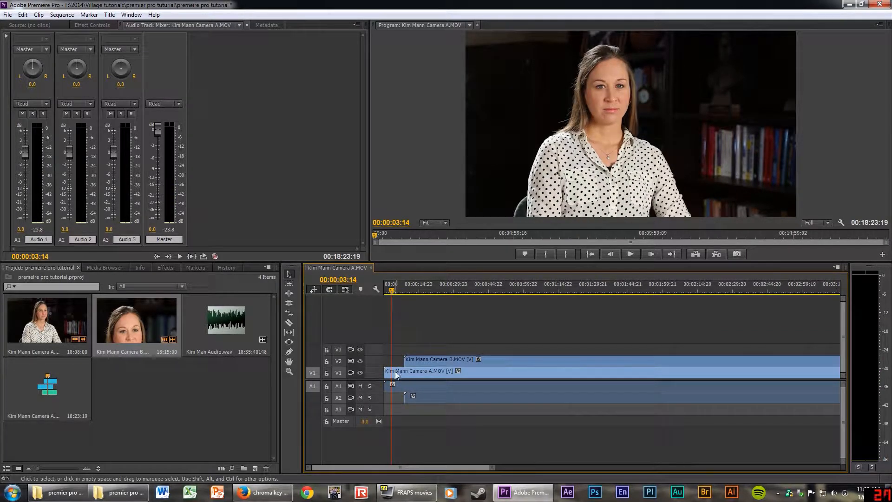
# Play the sequence, scrub to the close-up near 11 seconds, and select then deselect Camera B.
pyautogui.click(401, 292)
pyautogui.press('space')
pyautogui.moveTo(400, 294); pyautogui.dragTo(415, 289)
pyautogui.click(422, 361)
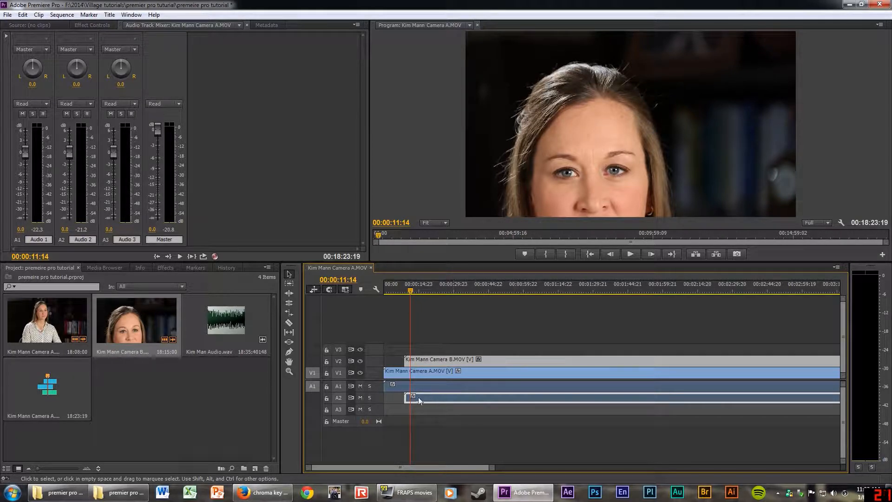
pyautogui.click(451, 407)
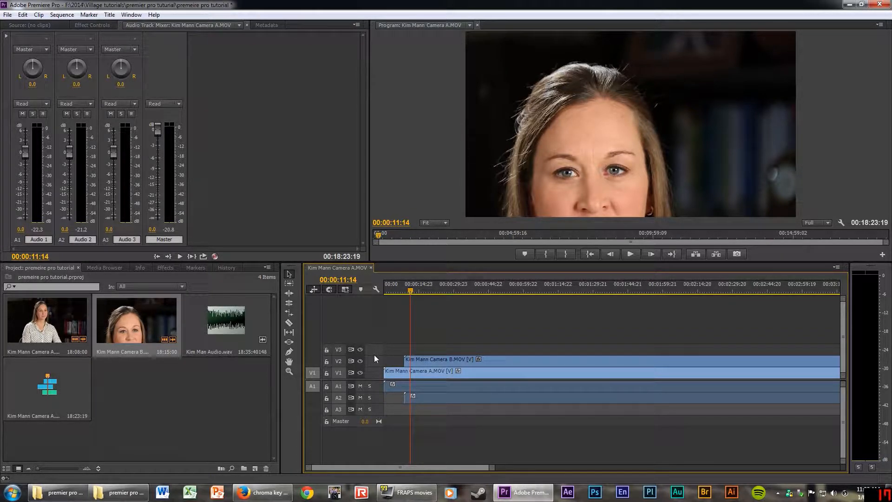
# Enlarge V1 and V2 to show thumbnails and expand A1 and A2 to show waveforms.
pyautogui.moveTo(374, 355); pyautogui.dragTo(375, 326)
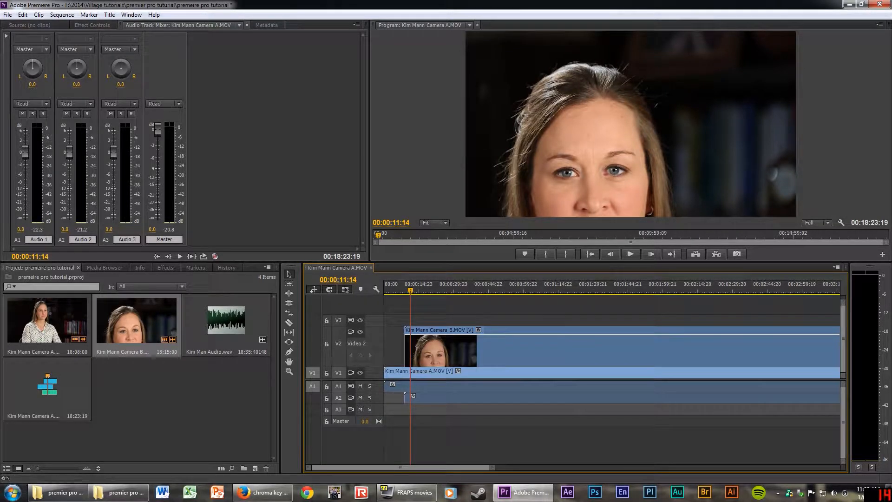
pyautogui.moveTo(374, 367); pyautogui.dragTo(369, 353)
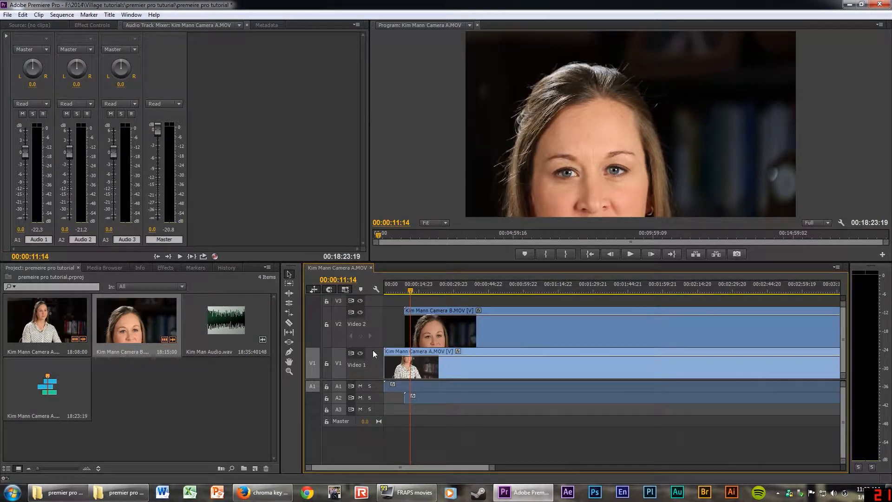
pyautogui.doubleClick(377, 384)
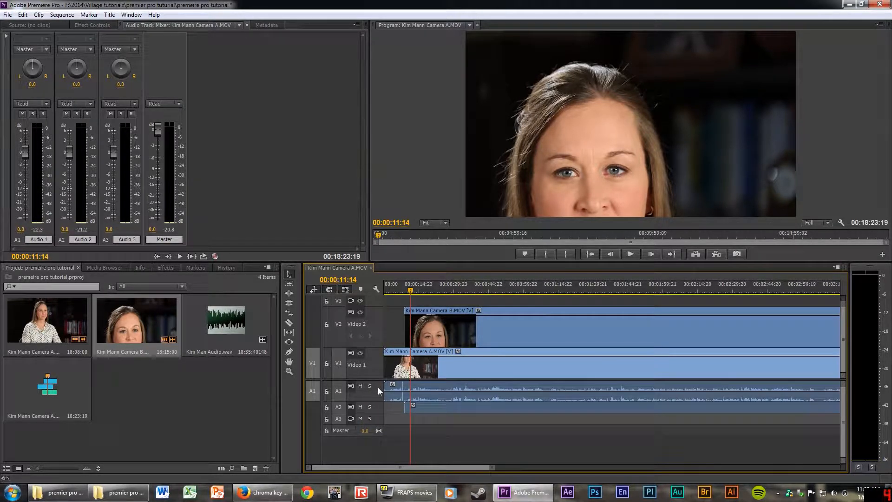
pyautogui.doubleClick(378, 412)
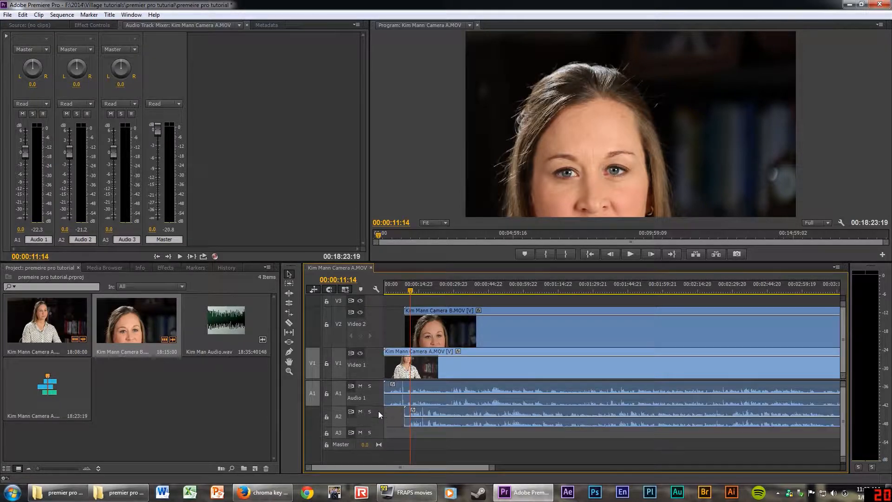
pyautogui.doubleClick(378, 392)
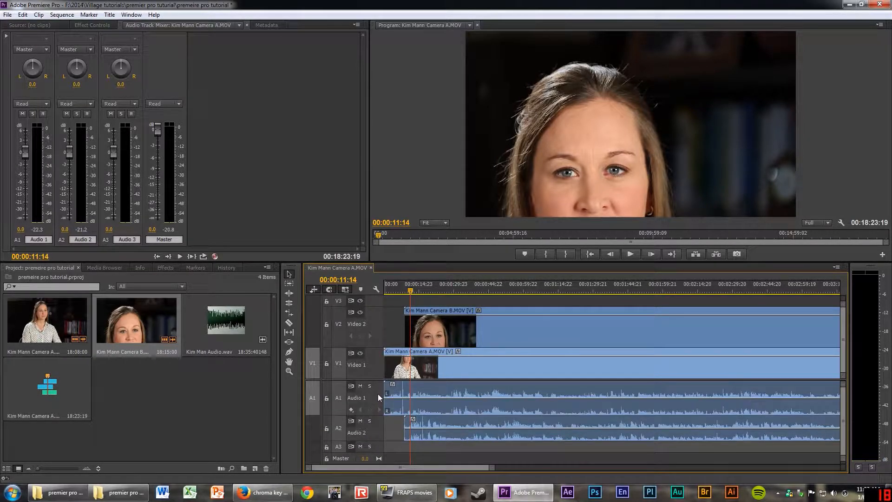
pyautogui.doubleClick(379, 428)
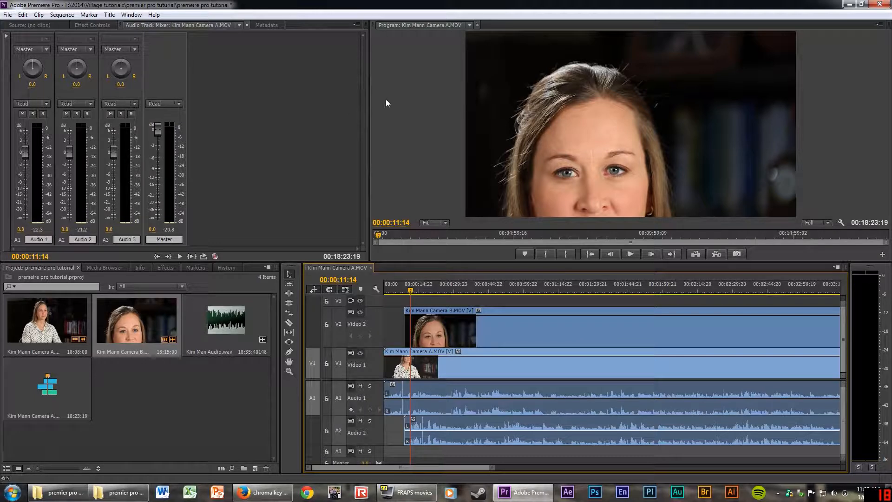
pyautogui.click(264, 105)
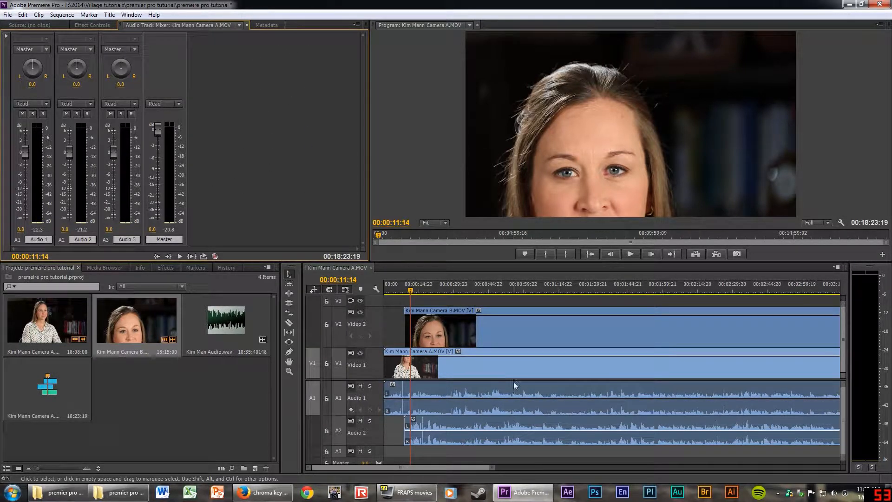
# Select the Camera B clip on V2 and show its Motion > Position property on the timeline.
pyautogui.click(534, 313)
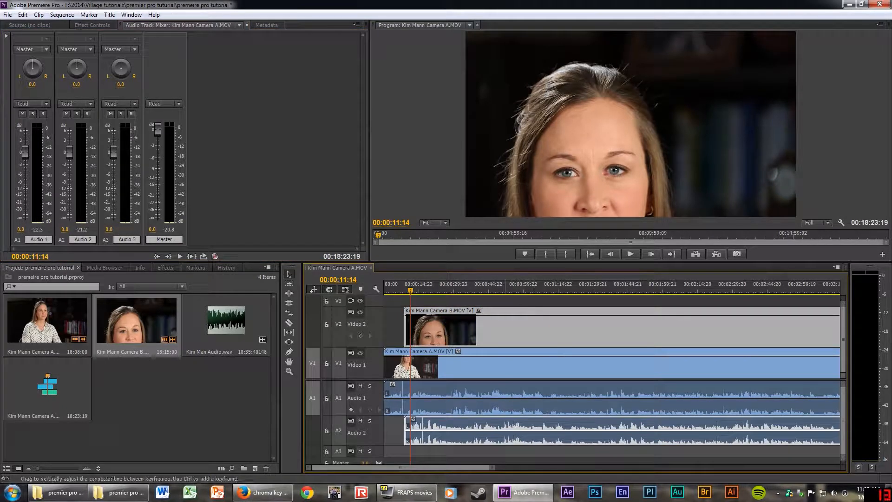
pyautogui.click(523, 350)
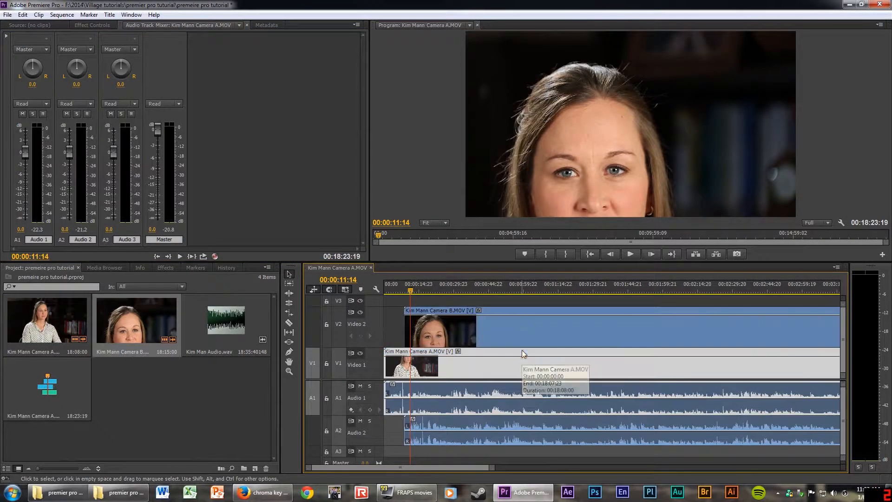
pyautogui.click(523, 312)
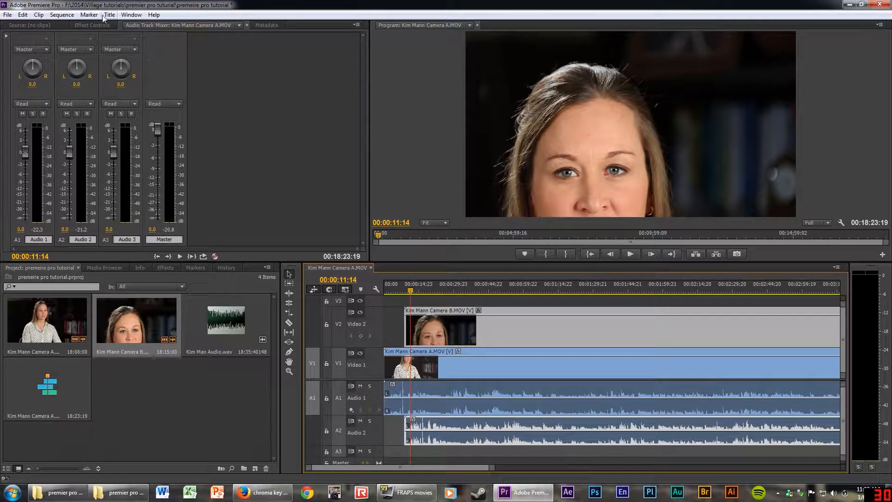
pyautogui.click(96, 27)
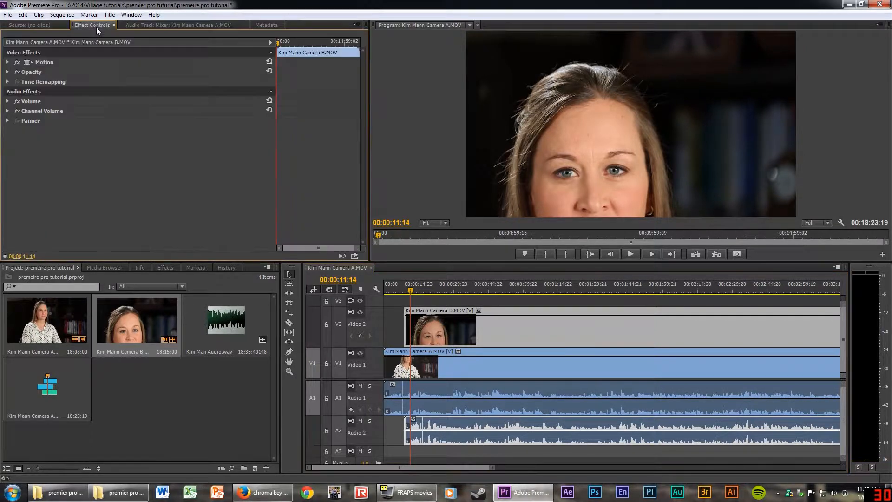
pyautogui.click(35, 26)
pyautogui.click(479, 311)
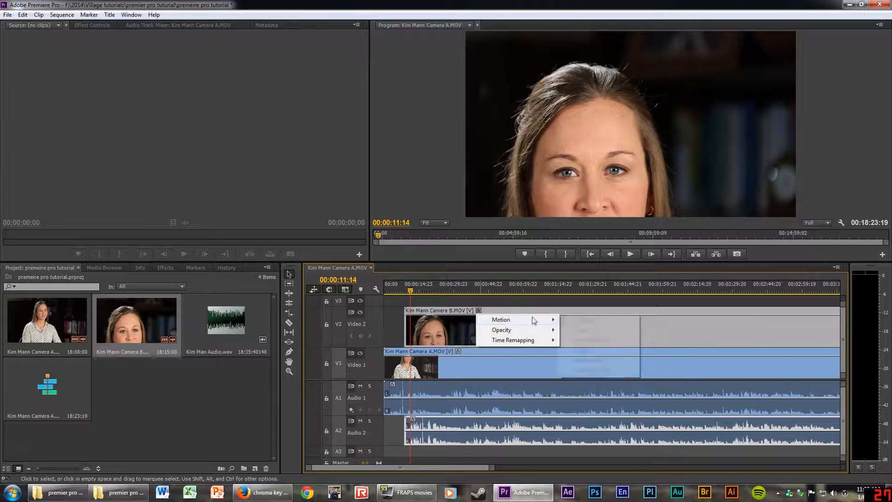
pyautogui.moveTo(533, 319)
pyautogui.click(571, 313)
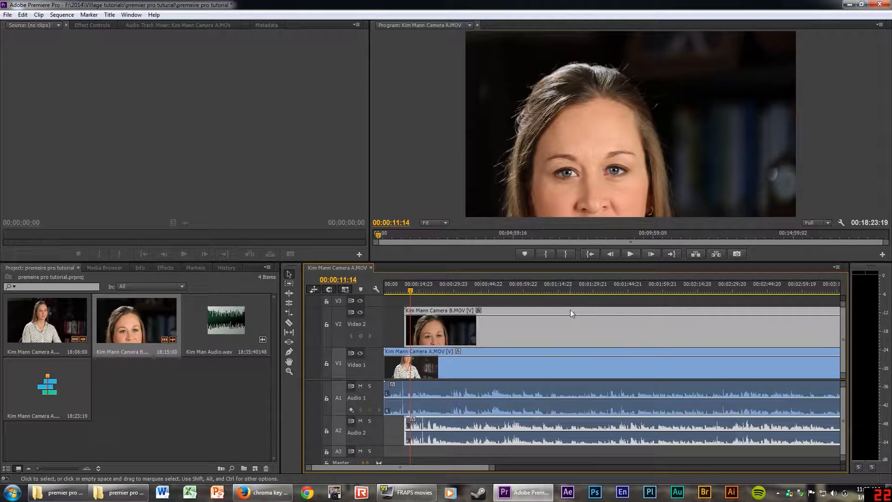
# Close the Source monitor panel, bring up the Audio Track Mixer, and park at 00:00:42:09.
pyautogui.click(86, 23)
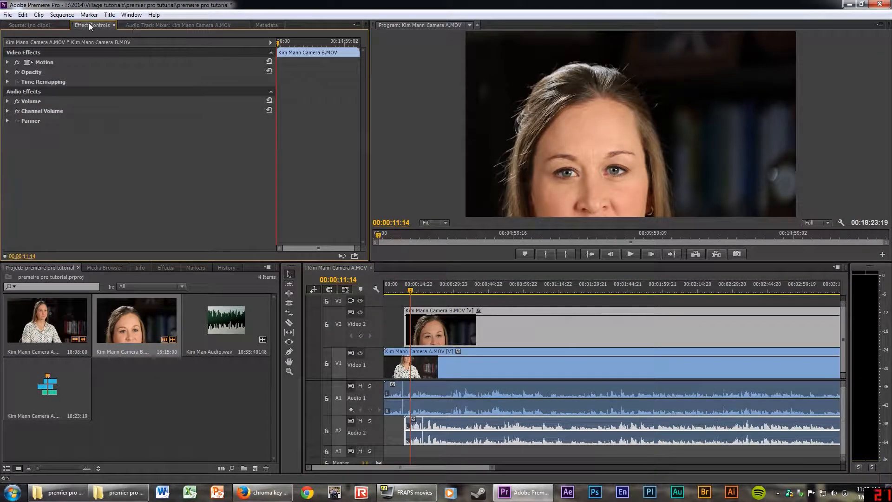
pyautogui.click(50, 26)
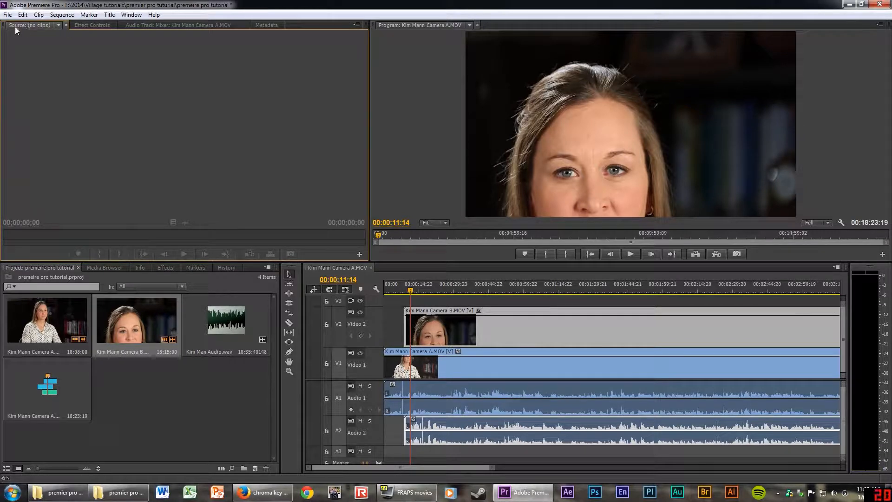
pyautogui.click(66, 25)
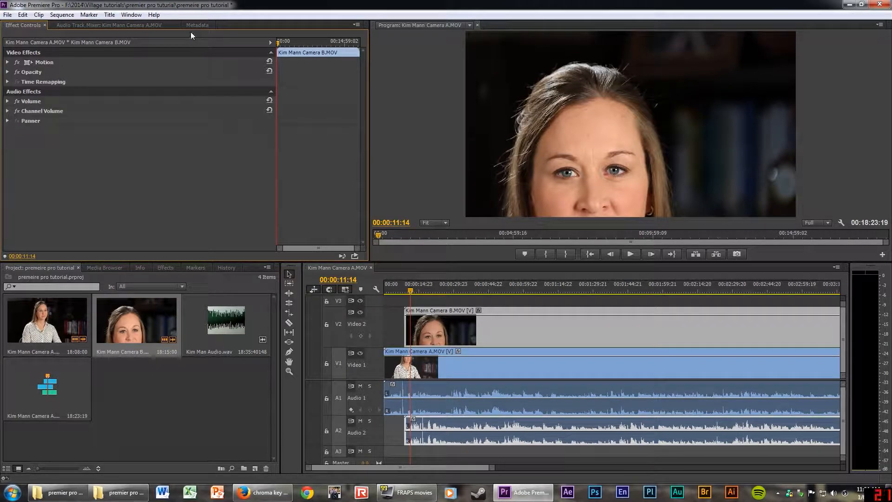
pyautogui.click(80, 24)
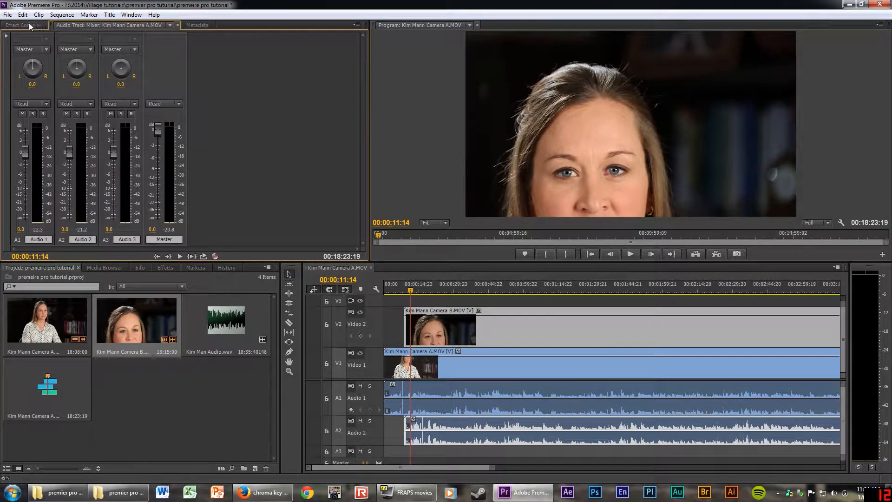
pyautogui.click(19, 24)
pyautogui.click(76, 24)
pyautogui.click(483, 286)
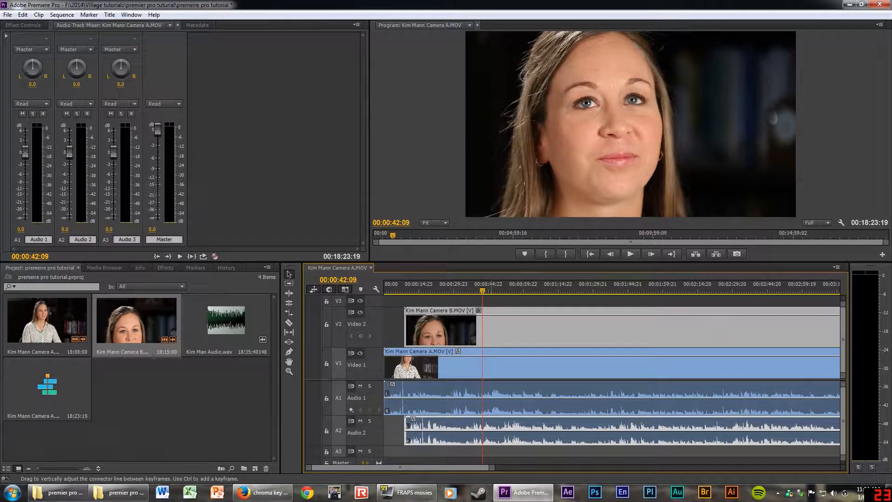
# Preview Camera B and Camera A in the Source monitor, close it, and show the Audio Track Mixer.
pyautogui.doubleClick(494, 322)
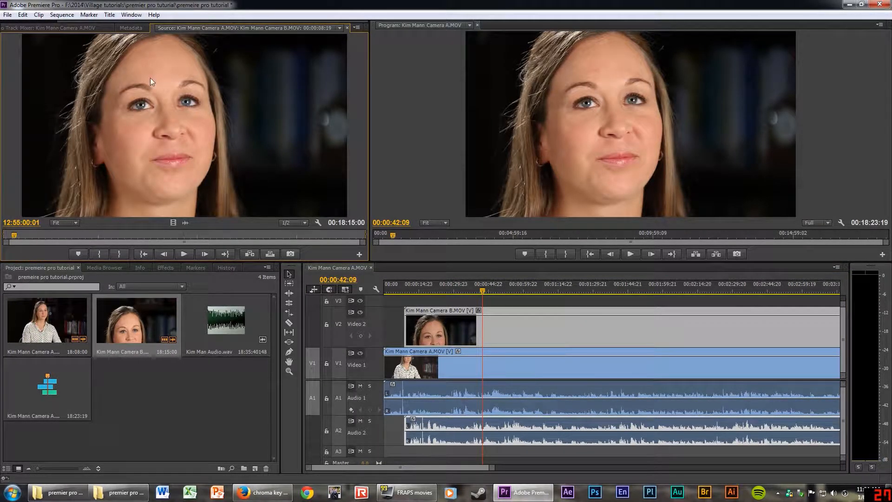
pyautogui.doubleClick(528, 361)
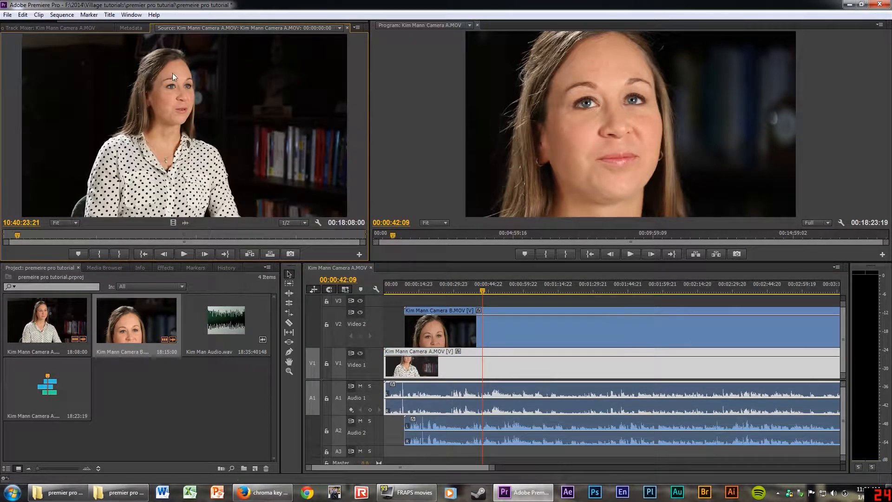
pyautogui.click(347, 28)
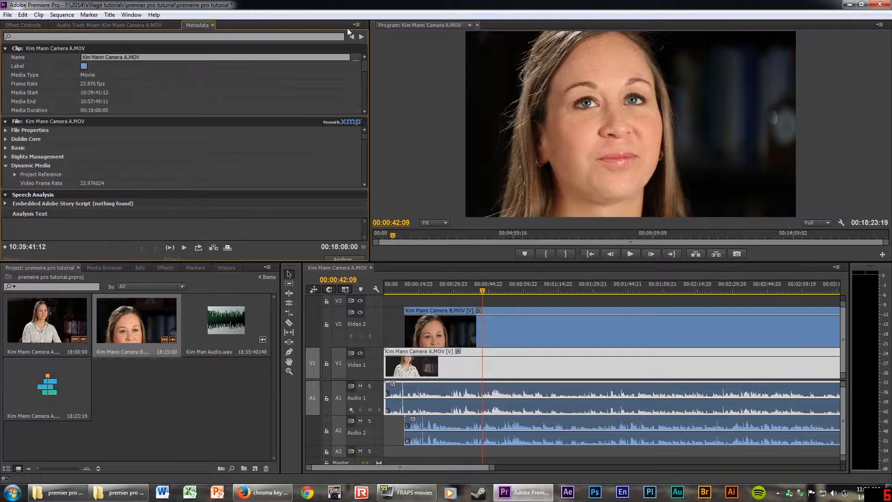
pyautogui.click(32, 26)
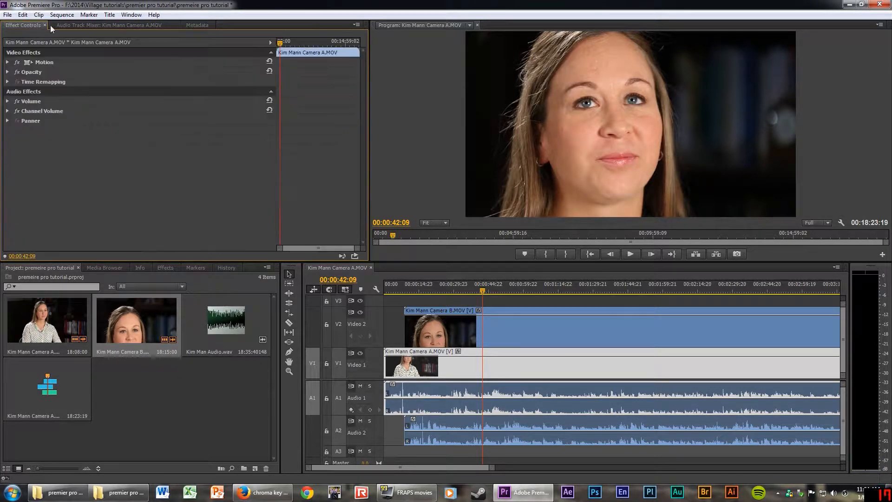
pyautogui.click(90, 26)
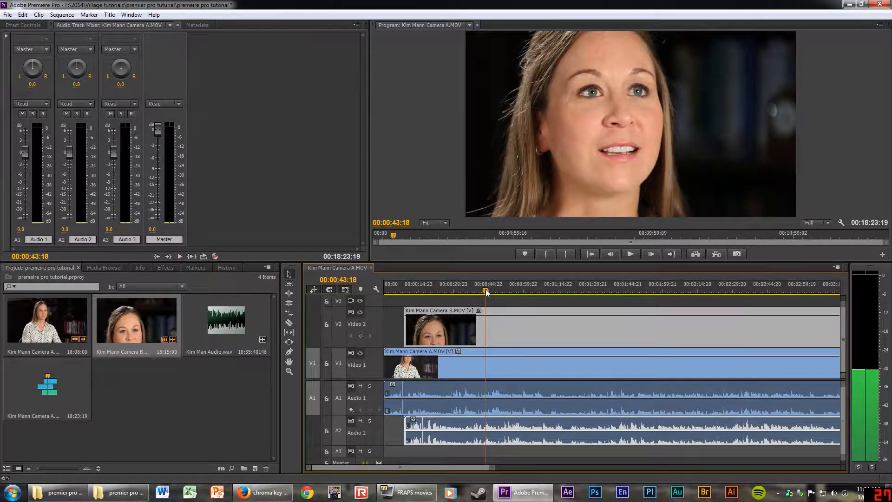
# While playing the interview, set Audio 1 to 0.3 dB, Audio 2 to -0.4 dB, Master 0.0.
pyautogui.press('space')
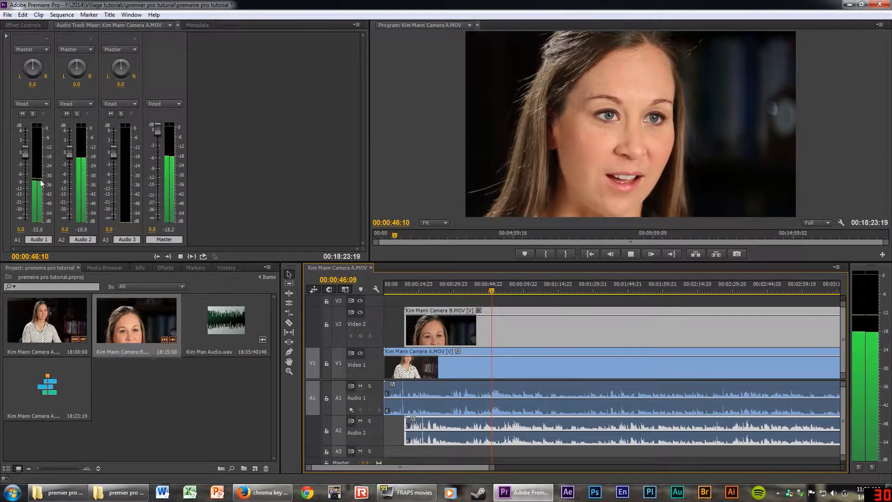
pyautogui.press('space')
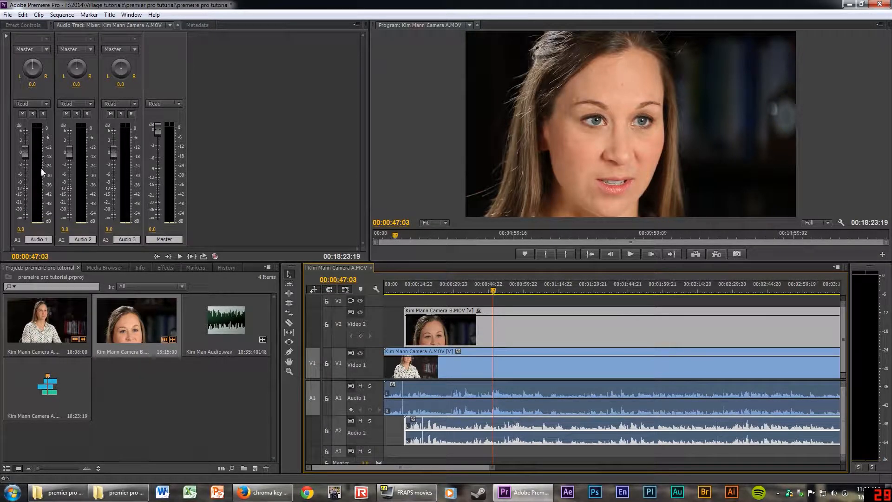
pyautogui.press('space')
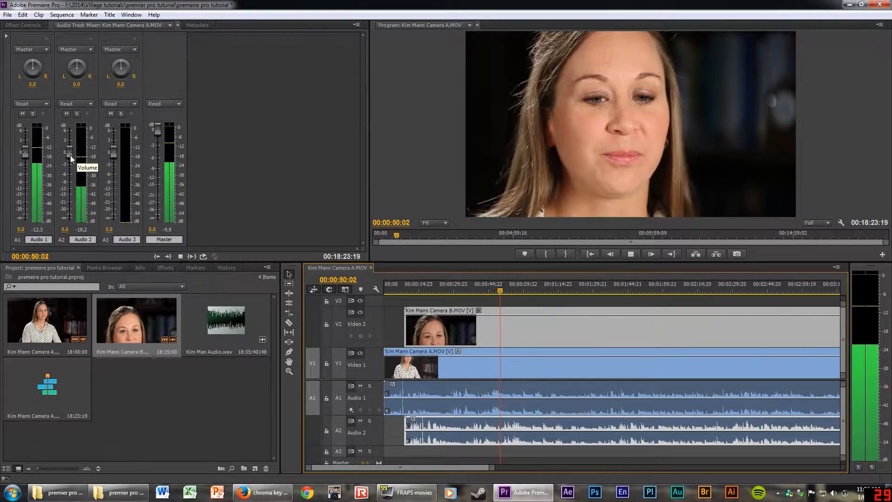
pyautogui.moveTo(66, 151); pyautogui.dragTo(69, 208)
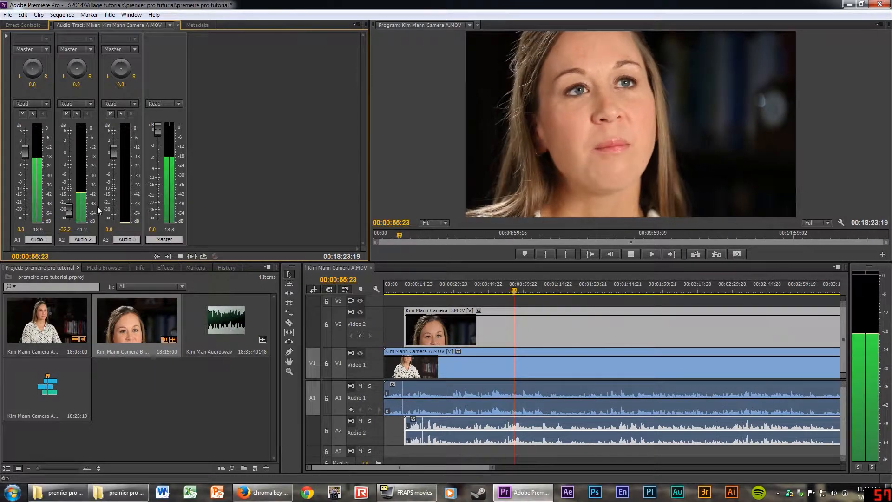
pyautogui.press('space')
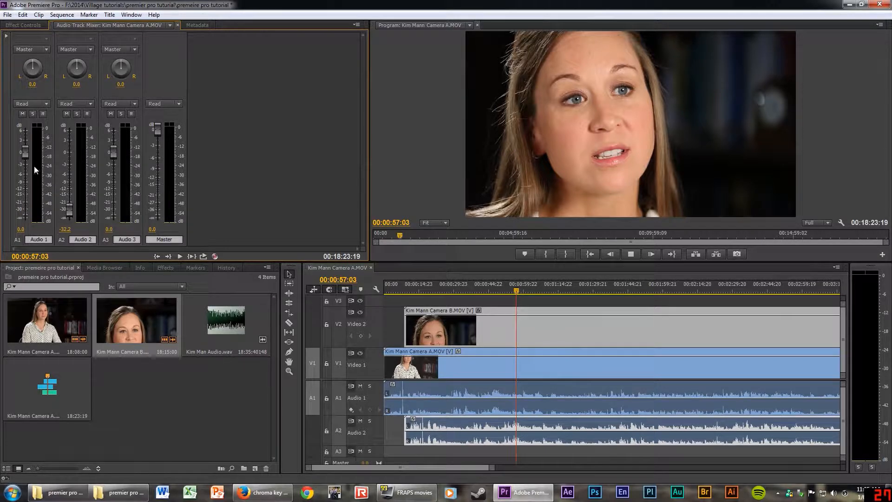
pyautogui.press('space')
pyautogui.moveTo(22, 149)
pyautogui.mouseDown()
pyautogui.moveTo(24, 208)
pyautogui.moveTo(25, 154)
pyautogui.mouseUp()
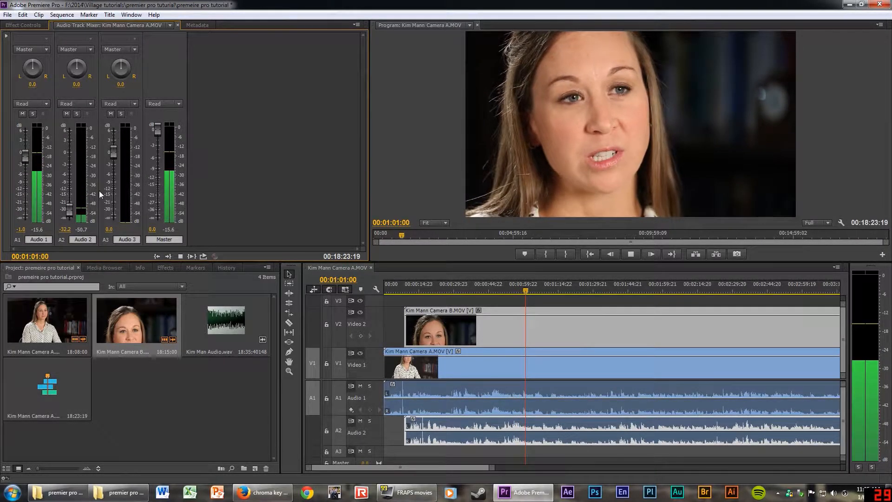
pyautogui.press('space')
pyautogui.moveTo(72, 208); pyautogui.dragTo(24, 152)
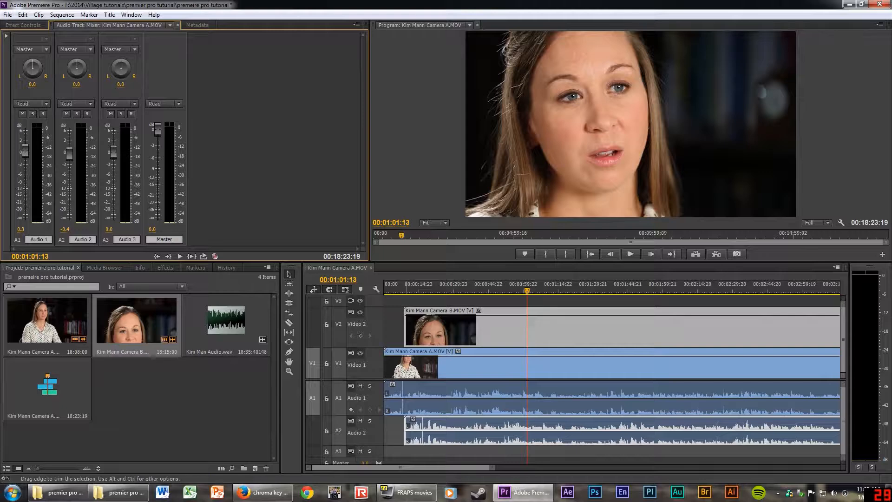
pyautogui.press('space')
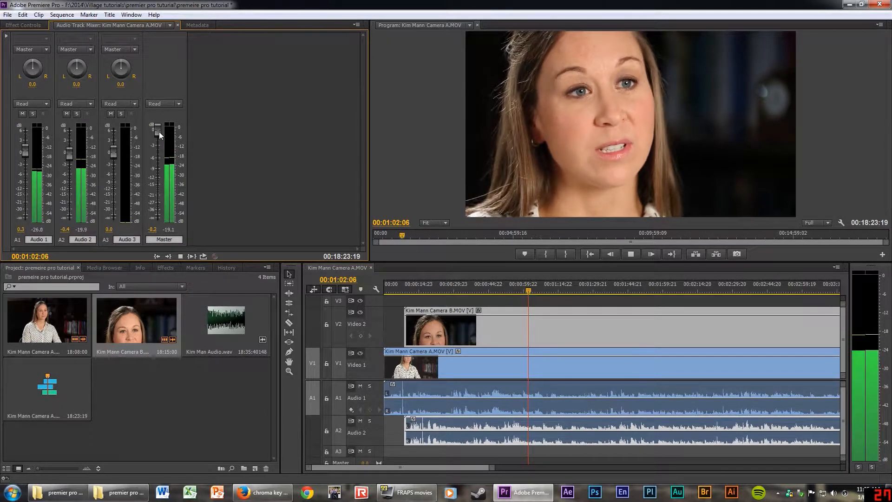
pyautogui.moveTo(159, 131)
pyautogui.mouseDown()
pyautogui.moveTo(154, 219)
pyautogui.moveTo(159, 119)
pyautogui.mouseUp()
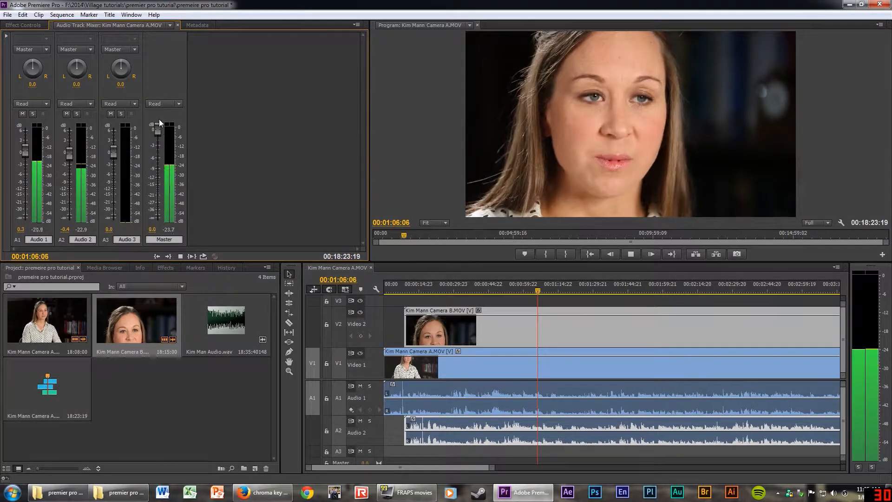
pyautogui.press('space')
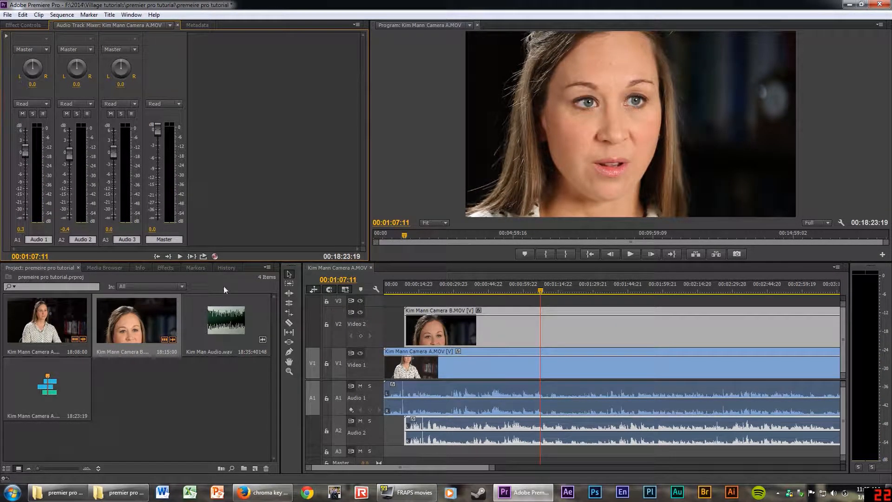
# Lower the Camera A clip's volume level from 0.0 dB to -19.5 dB.
pyautogui.click(27, 25)
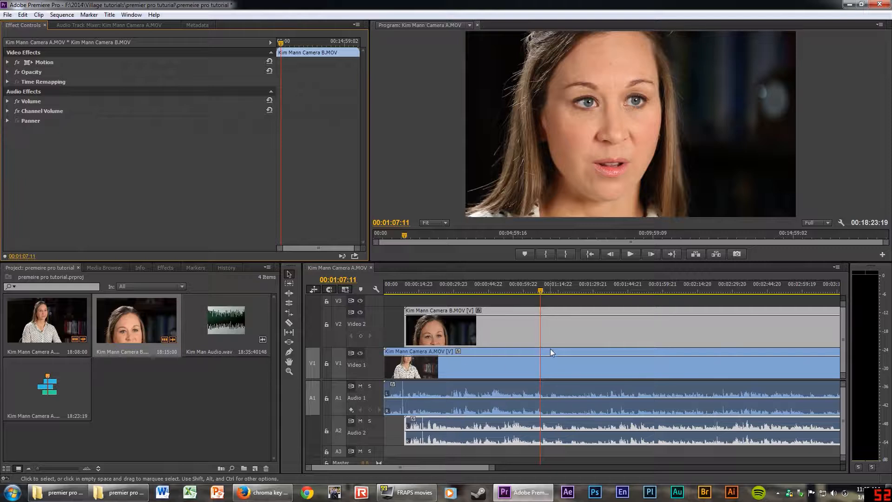
pyautogui.click(556, 333)
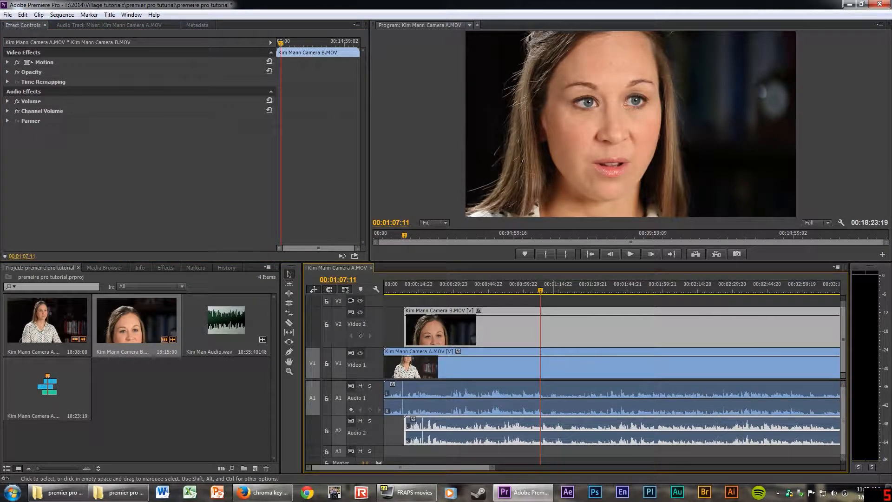
pyautogui.click(578, 370)
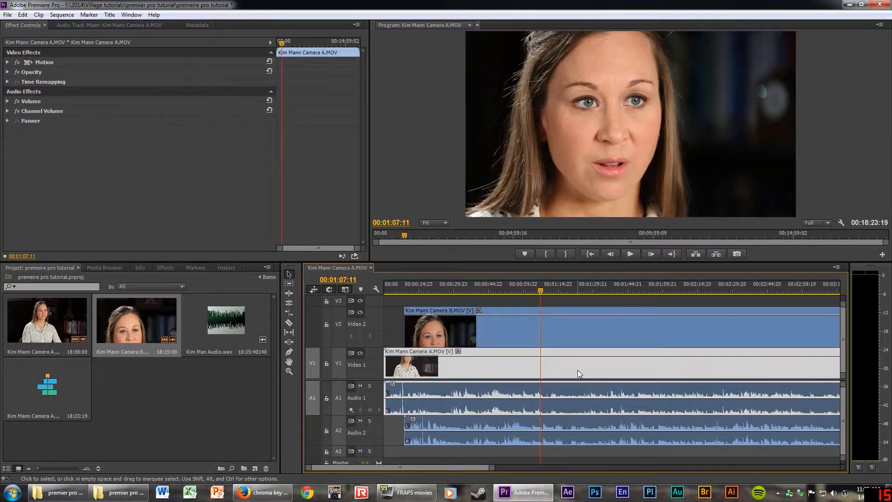
pyautogui.click(7, 102)
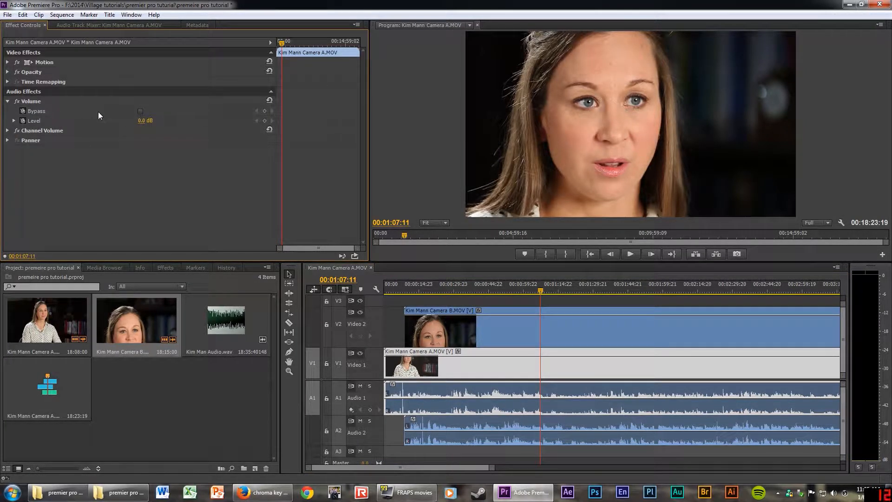
pyautogui.moveTo(141, 120); pyautogui.dragTo(117, 121)
# Play back to hear the quieter Camera A audio, then select the Camera B clip on V2.
pyautogui.press('space')
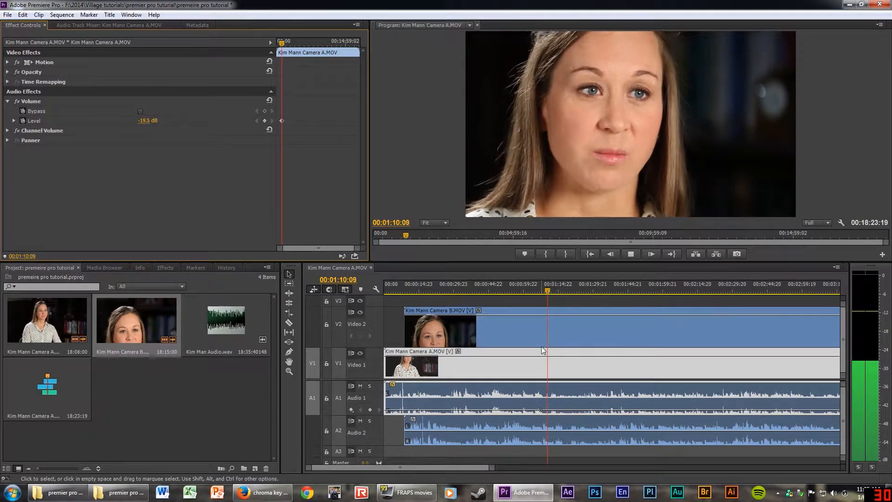
pyautogui.click(535, 361)
pyautogui.press('space')
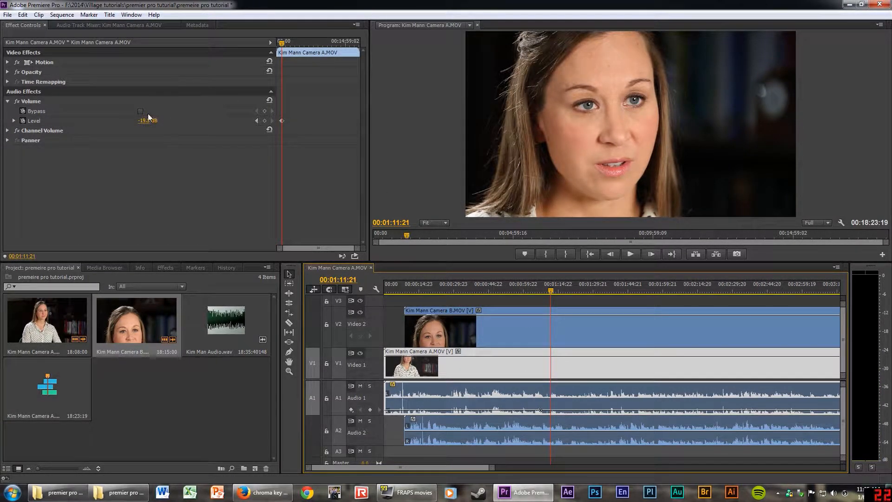
pyautogui.click(523, 321)
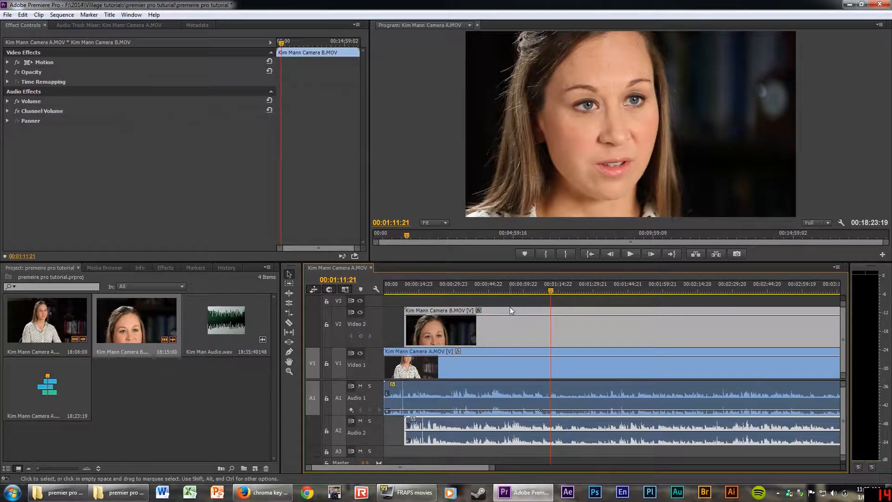
pyautogui.click(7, 61)
pyautogui.click(7, 62)
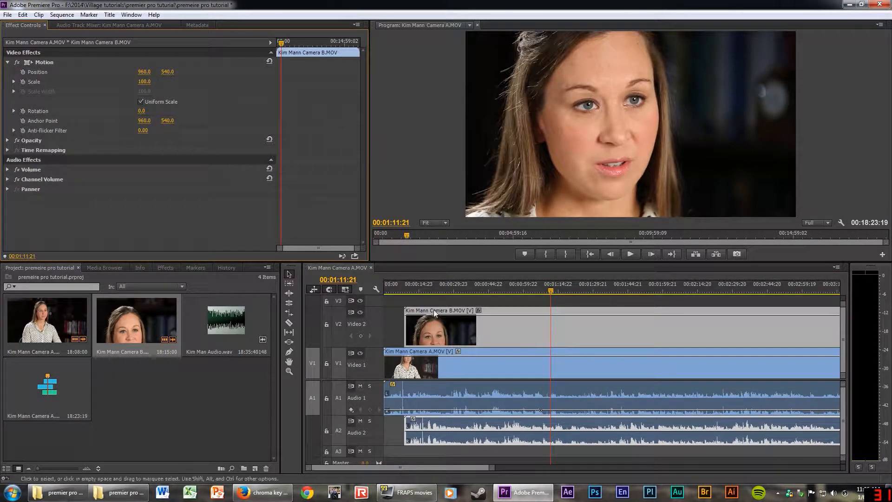
pyautogui.click(509, 364)
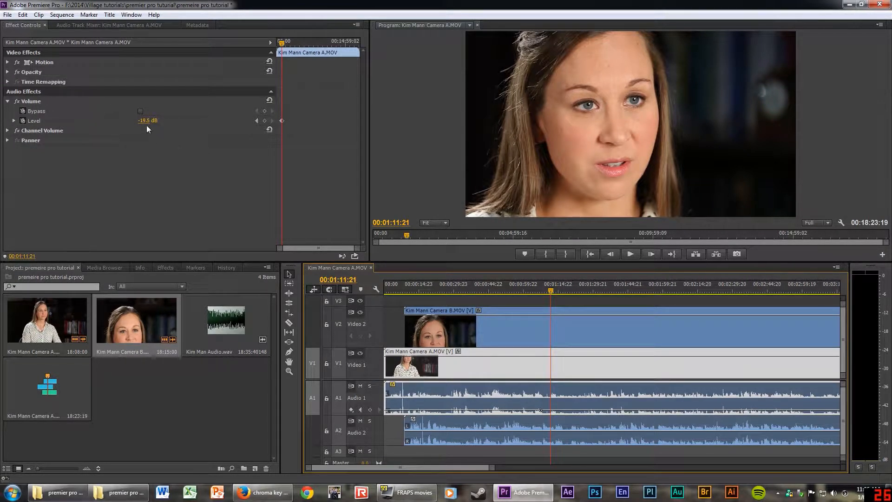
pyautogui.click(536, 323)
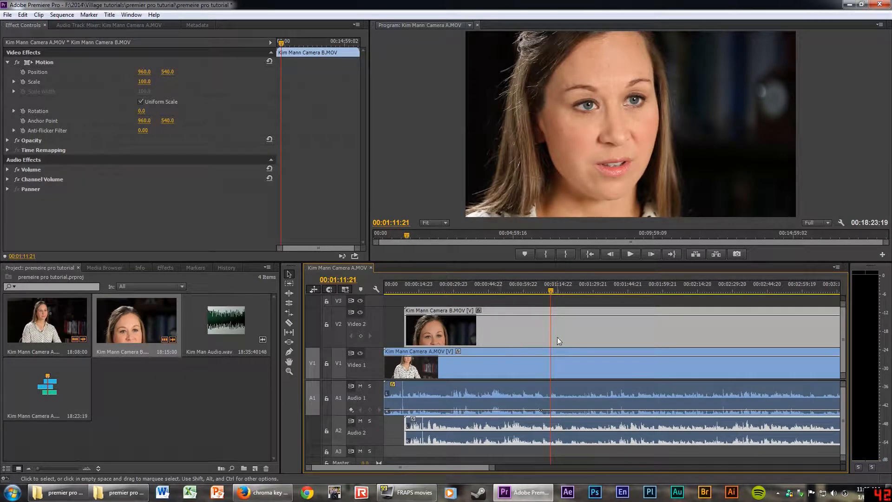
pyautogui.click(557, 366)
pyautogui.click(515, 320)
pyautogui.click(532, 365)
pyautogui.click(535, 332)
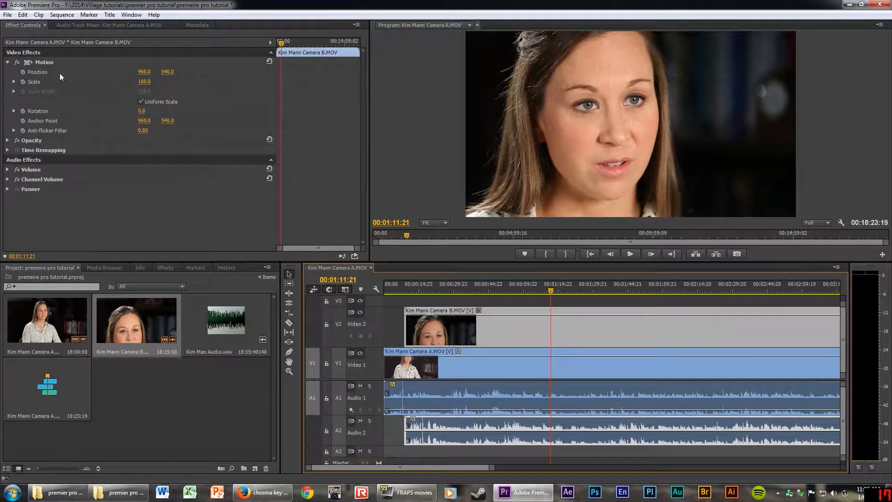
pyautogui.click(8, 64)
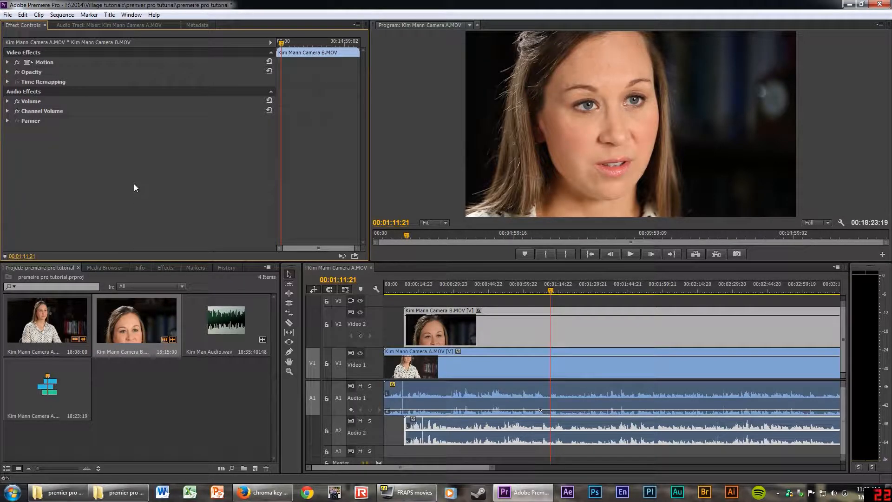
pyautogui.click(103, 23)
pyautogui.click(18, 25)
# Cycle the lower-left panel from Media Browser through Info to the Effects panel.
pyautogui.click(106, 268)
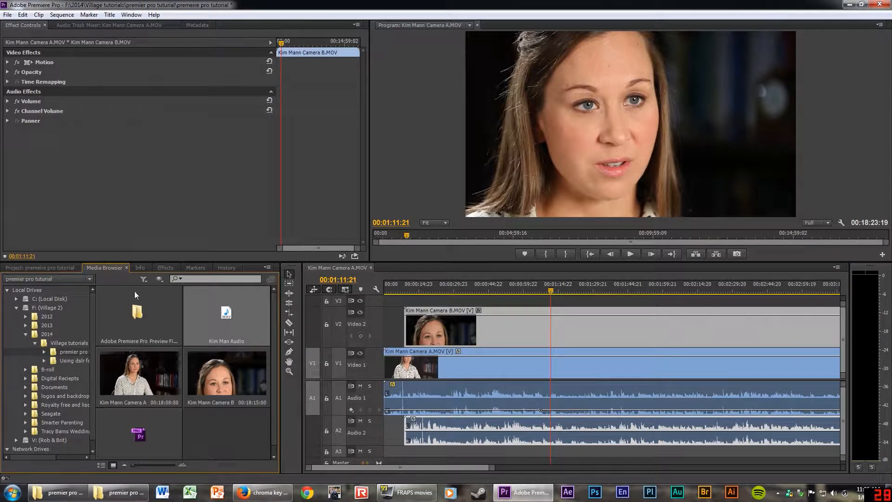
pyautogui.click(143, 268)
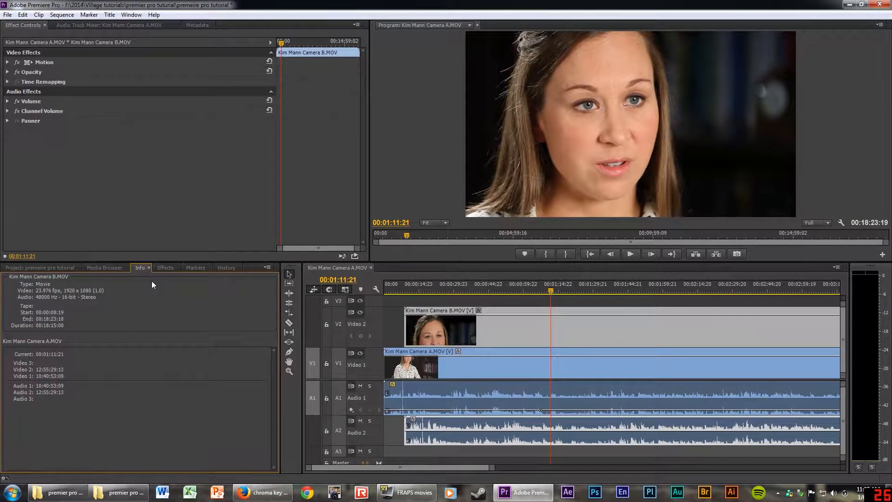
pyautogui.click(163, 269)
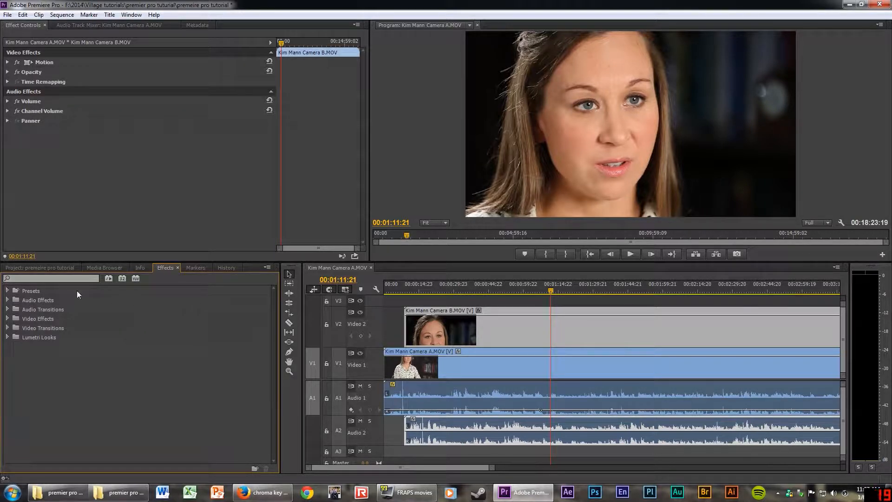
# Browse the Presets and Video Transitions folders, including the 3D Motion transitions like Cube Spin.
pyautogui.click(7, 291)
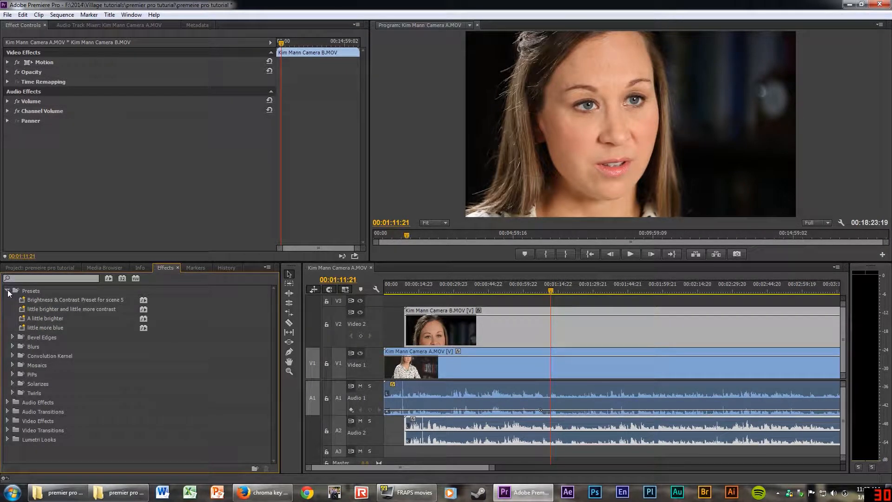
pyautogui.click(7, 291)
pyautogui.click(7, 291)
pyautogui.click(7, 292)
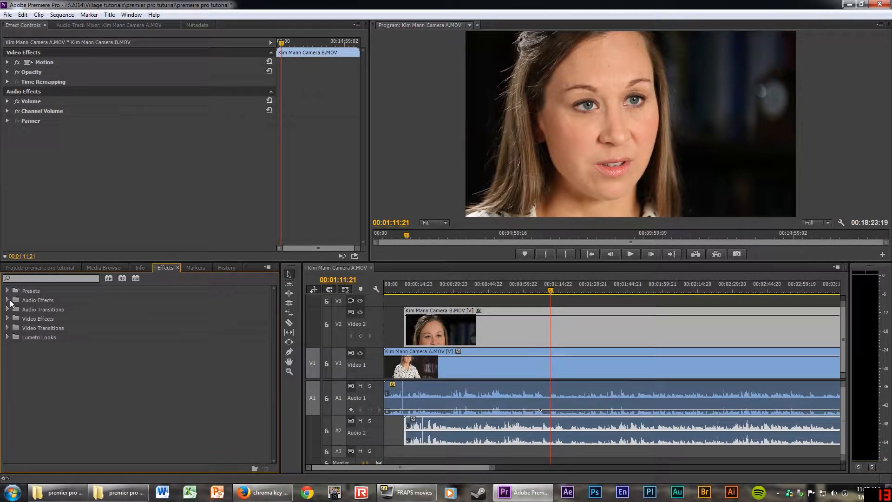
pyautogui.click(8, 328)
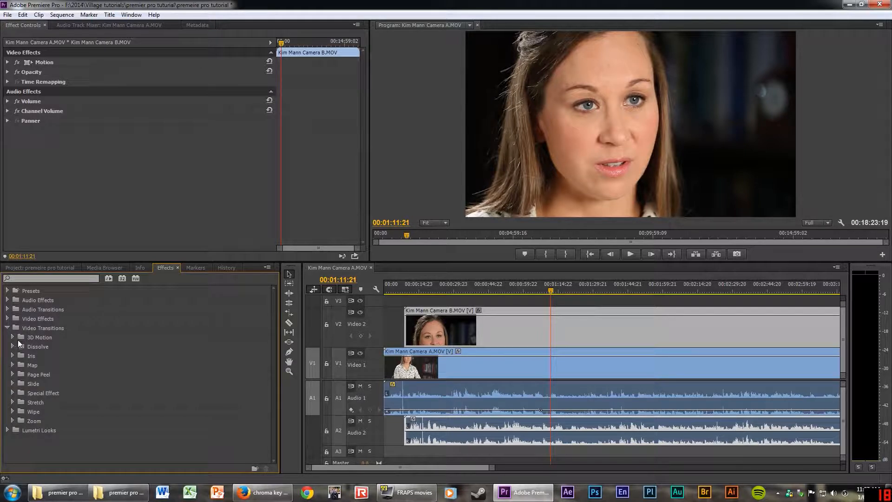
pyautogui.click(12, 337)
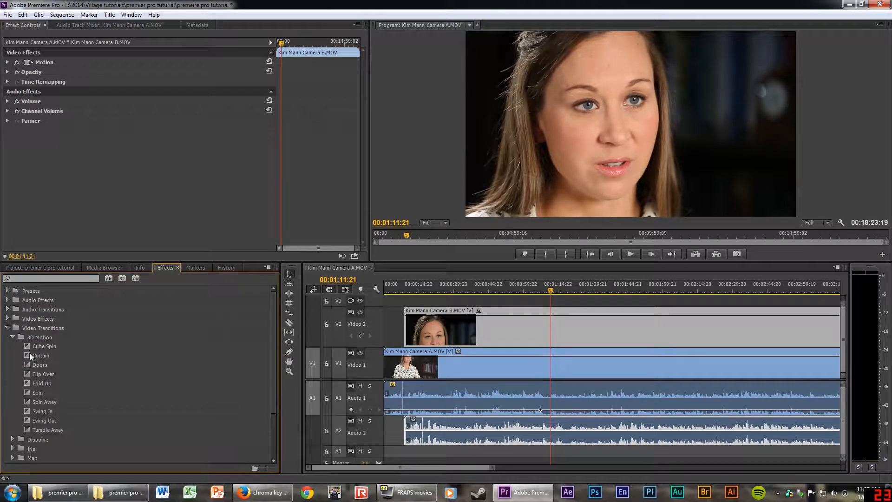
pyautogui.moveTo(29, 346)
pyautogui.mouseDown()
pyautogui.moveTo(405, 366)
pyautogui.moveTo(30, 350)
pyautogui.mouseUp()
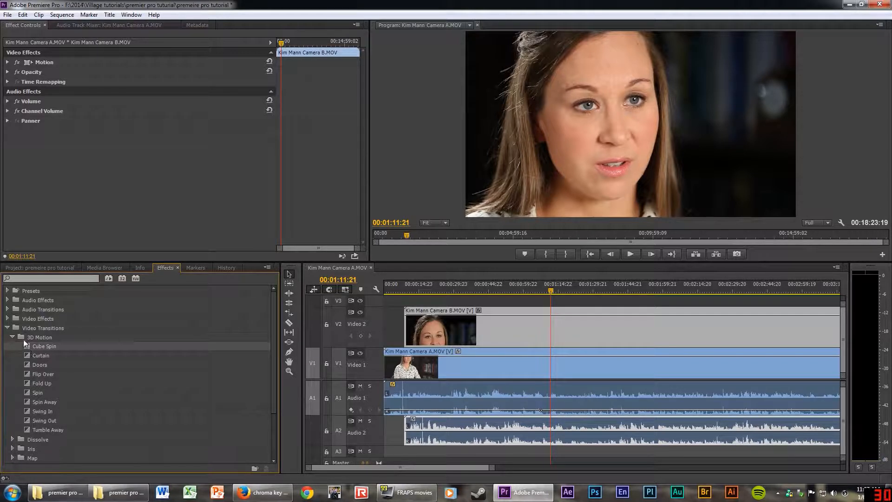
pyautogui.click(8, 328)
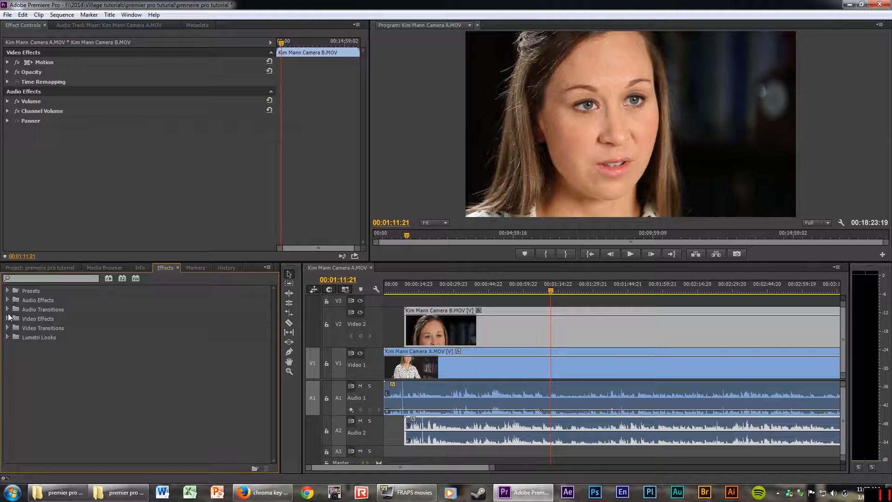
# Expand Video Effects and browse Perspective and Distort, ending on the Color Correction effects.
pyautogui.click(8, 318)
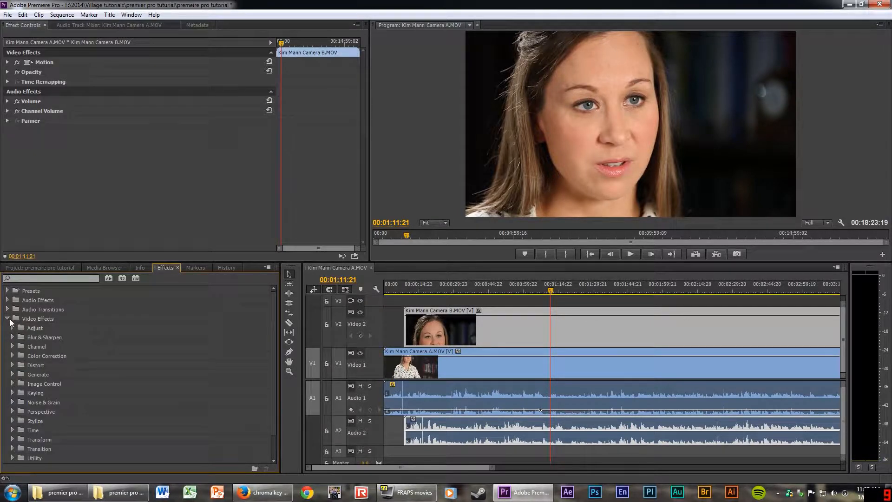
pyautogui.click(12, 355)
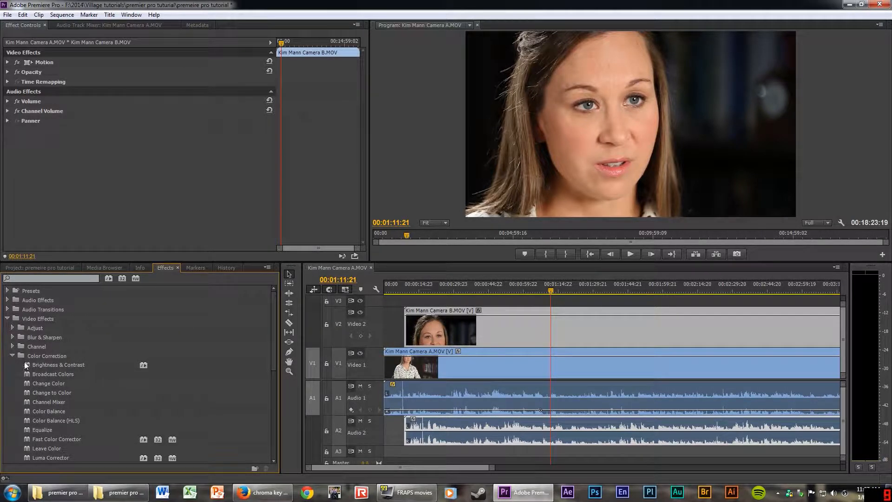
pyautogui.click(17, 354)
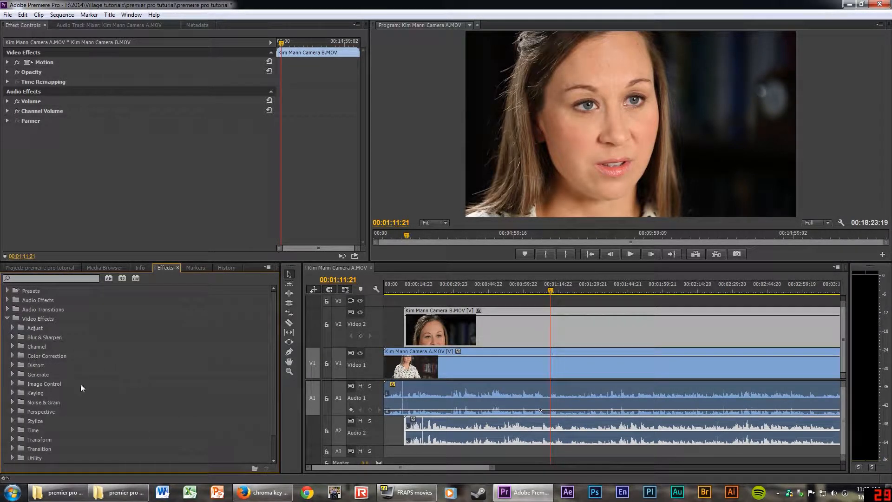
pyautogui.scroll(-1, 44, 382)
pyautogui.click(13, 392)
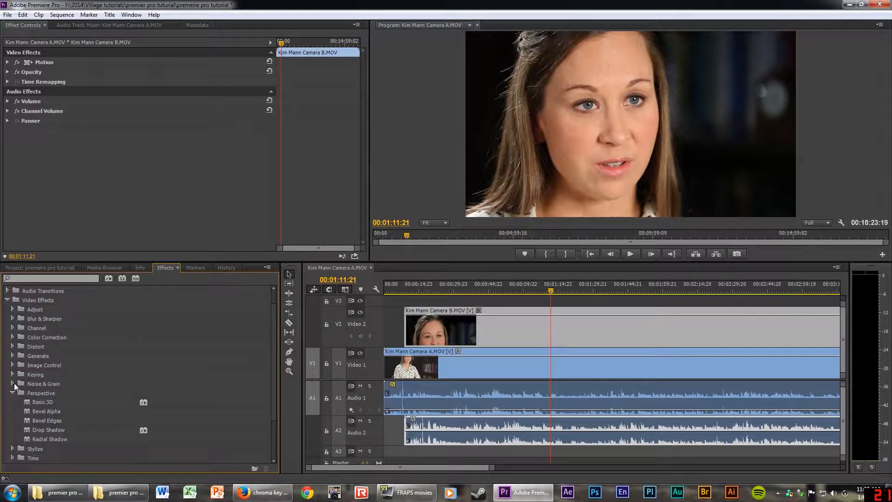
pyautogui.click(13, 383)
pyautogui.click(13, 363)
pyautogui.click(13, 356)
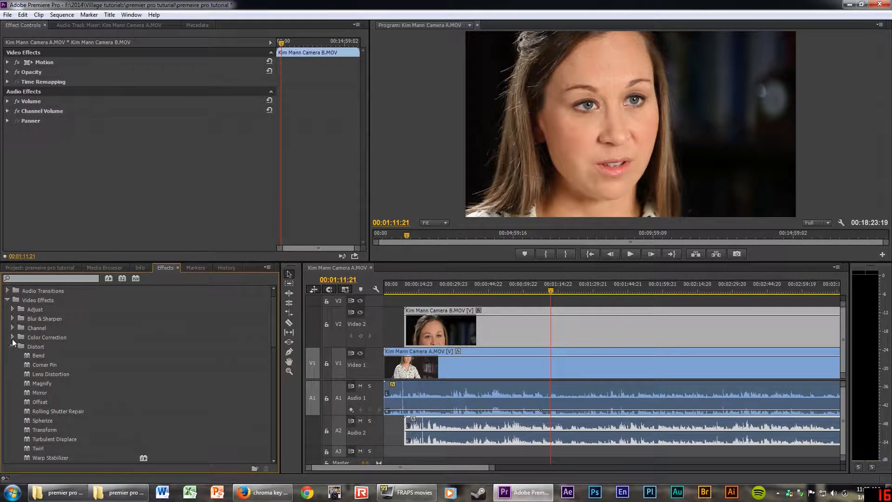
pyautogui.click(13, 337)
pyautogui.scroll(2, 163, 338)
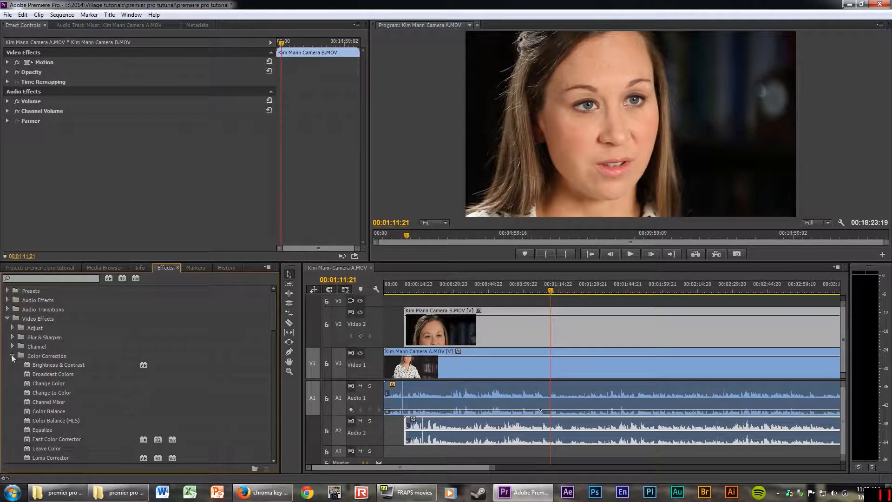
pyautogui.click(32, 278)
# Search the effects for 'brightne' and pick the Brightness & Contrast effect.
pyautogui.write('bruil')
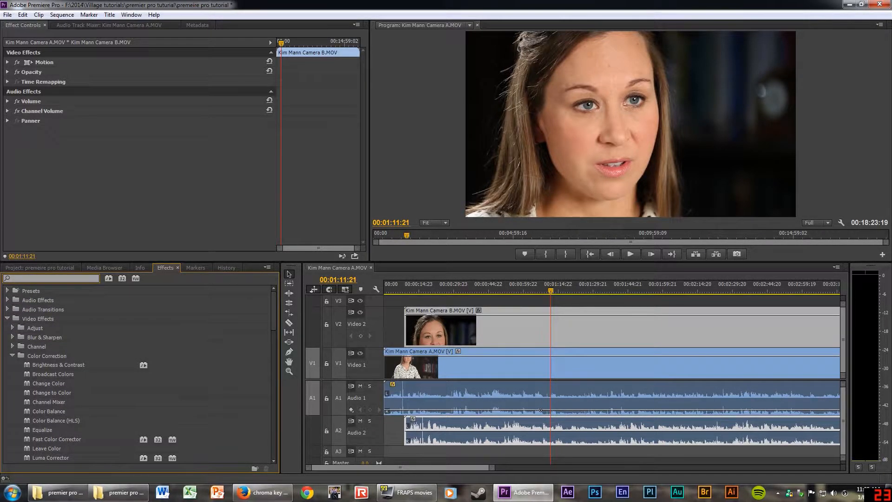
pyautogui.press('BackSpace')
pyautogui.press('BackSpace')
pyautogui.press('BackSpace')
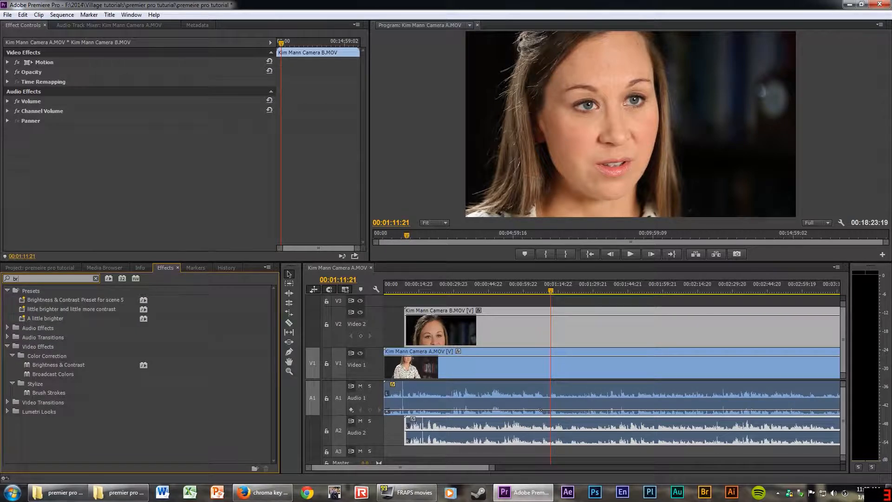
pyautogui.write('ightne')
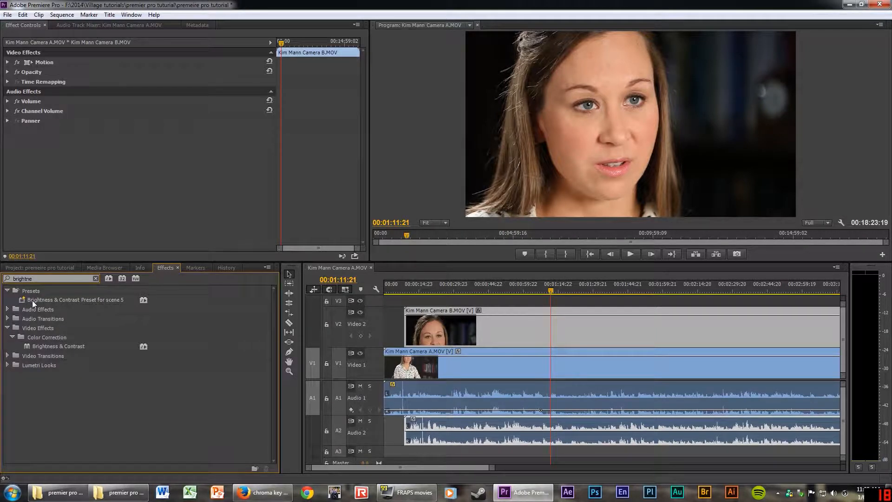
pyautogui.click(39, 347)
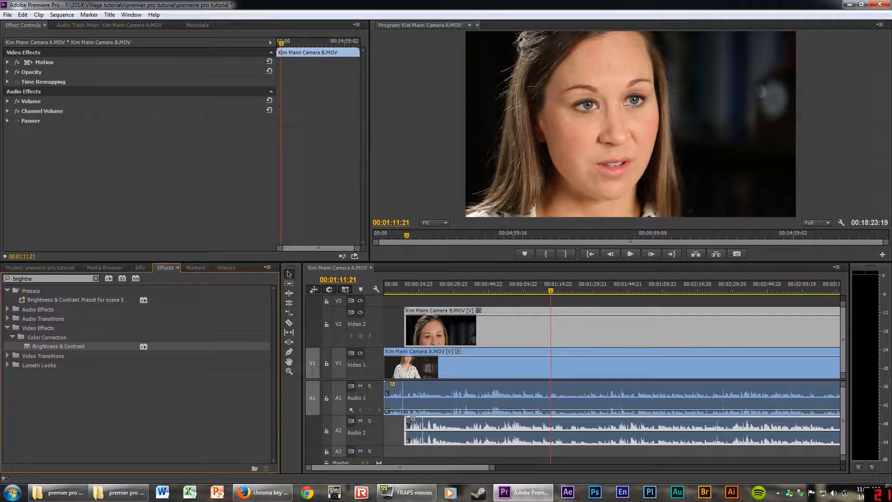
# Try effect searches for 'blur' and 'color corr', then search 'bri' instead.
pyautogui.moveTo(34, 279); pyautogui.dragTo(3, 275)
pyautogui.write('blur')
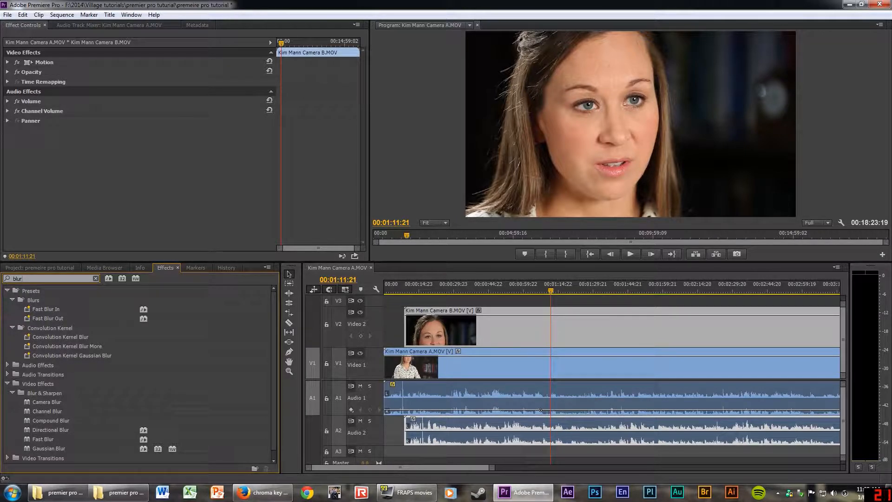
pyautogui.press('BackSpace')
pyautogui.press('BackSpace')
pyautogui.press('BackSpace')
pyautogui.press('BackSpace')
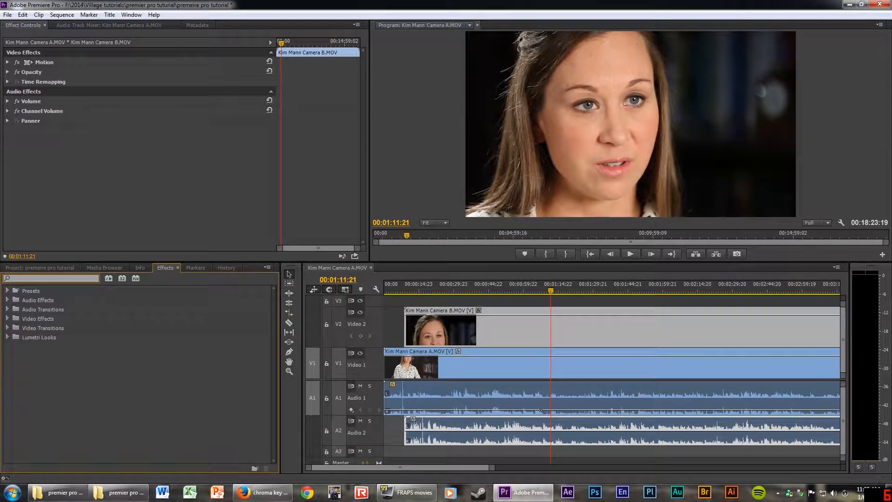
pyautogui.write('color corr')
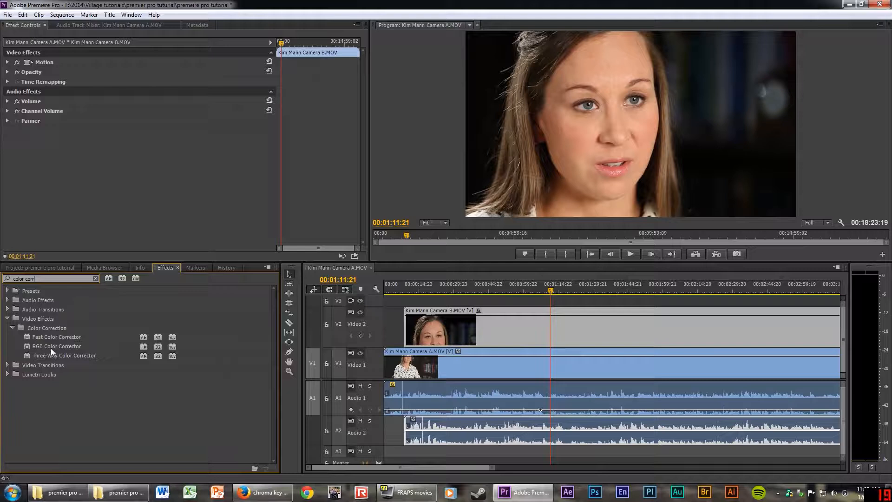
pyautogui.moveTo(35, 279); pyautogui.dragTo(14, 279)
pyautogui.press('BackSpace')
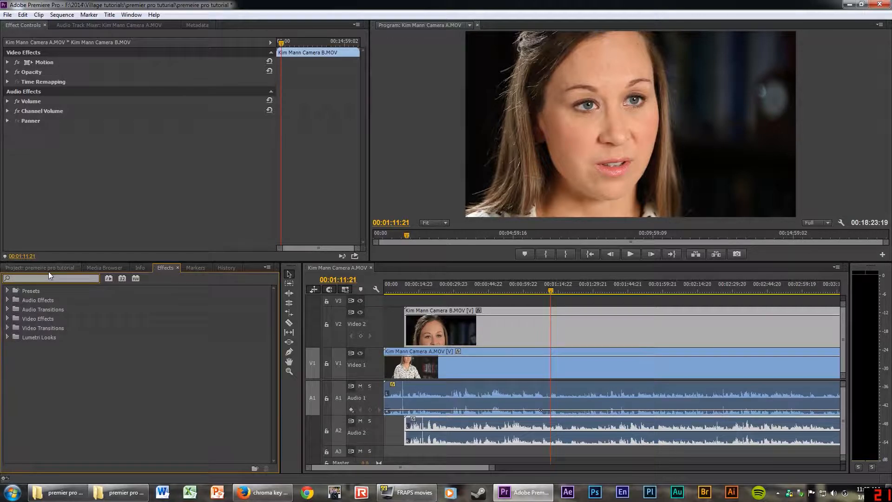
pyautogui.write('bright')
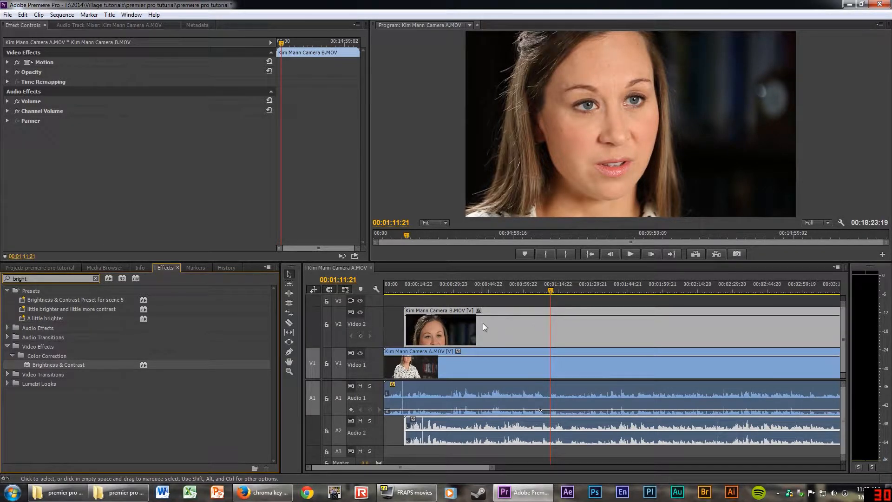
# Apply Brightness & Contrast to Camera B at Brightness 43.0 and Contrast 36.0, then preview it.
pyautogui.click(28, 366)
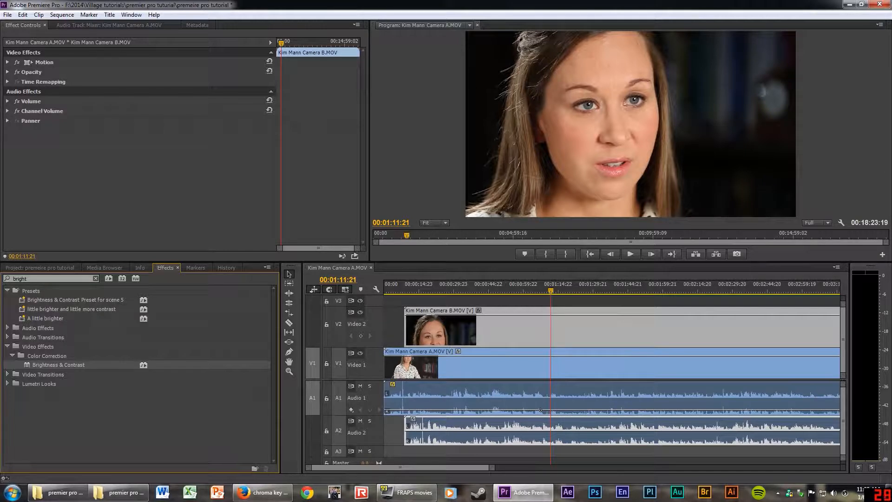
pyautogui.moveTo(27, 365); pyautogui.dragTo(484, 321)
pyautogui.click(528, 318)
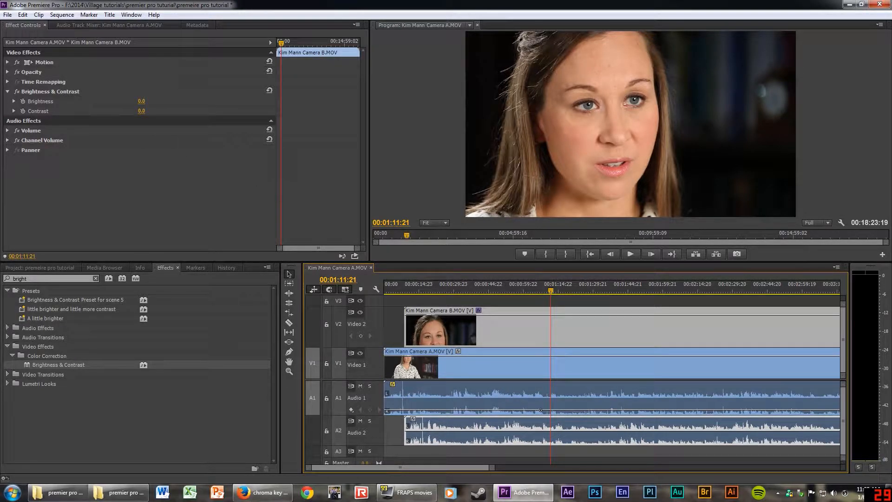
pyautogui.moveTo(142, 101); pyautogui.dragTo(159, 111)
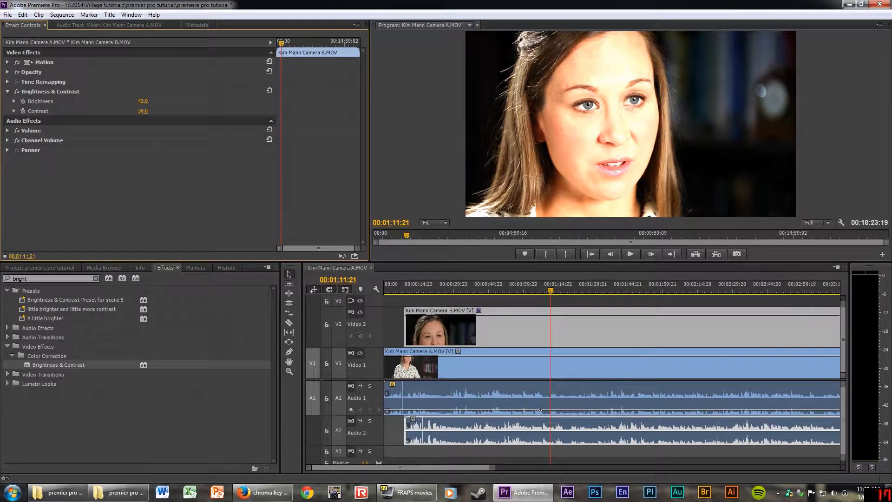
pyautogui.click(550, 307)
pyautogui.press('space')
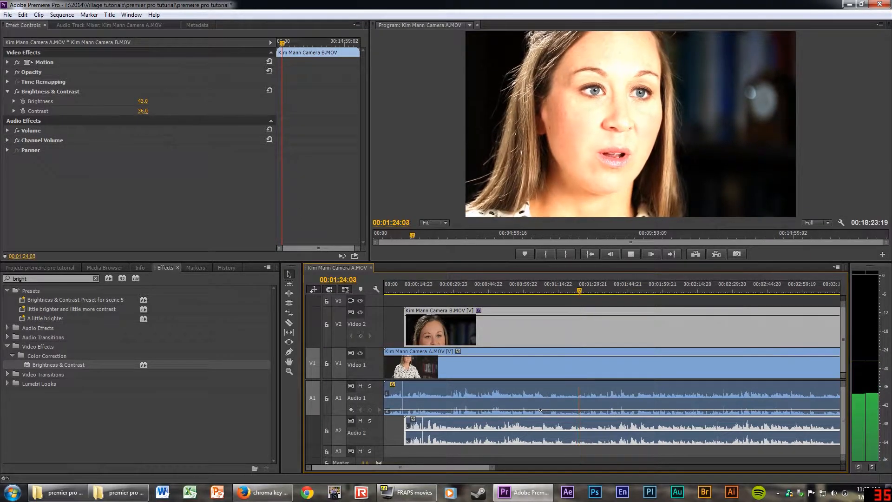
pyautogui.press('space')
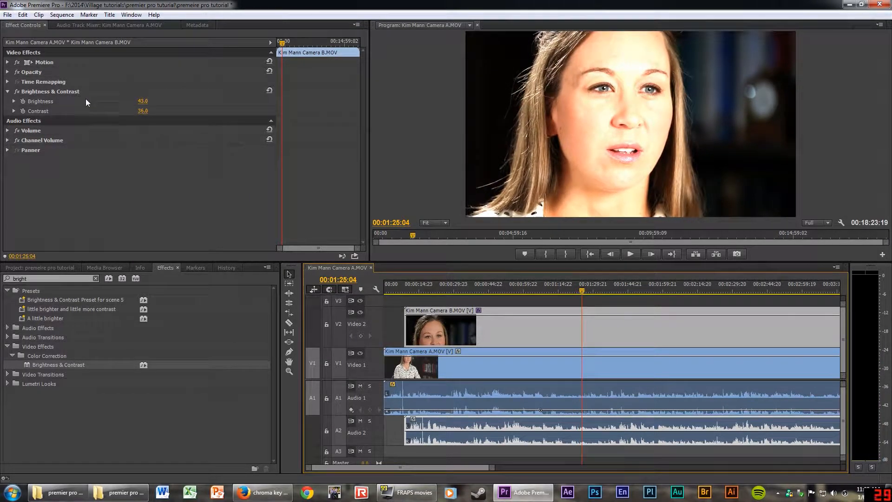
# Toggle Brightness & Contrast on Camera B to compare, leave it off, and return to the project bin.
pyautogui.click(16, 91)
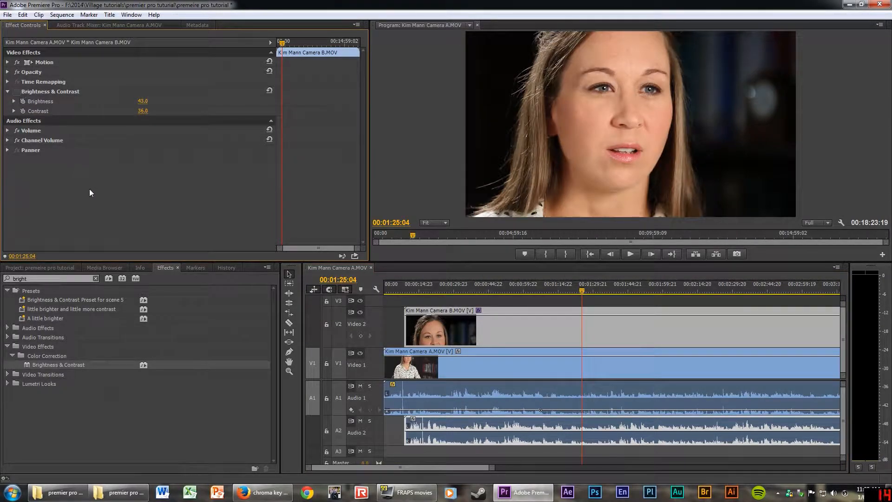
pyautogui.click(17, 91)
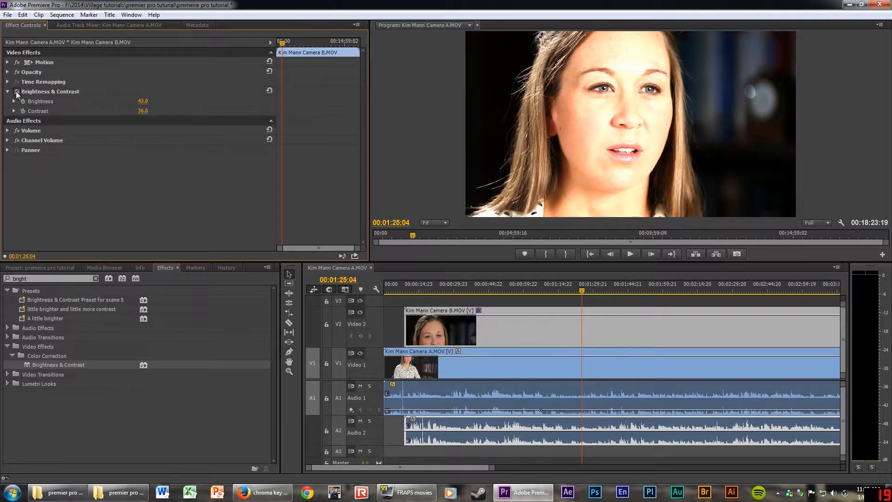
pyautogui.click(16, 92)
pyautogui.click(16, 91)
pyautogui.click(16, 92)
pyautogui.click(16, 91)
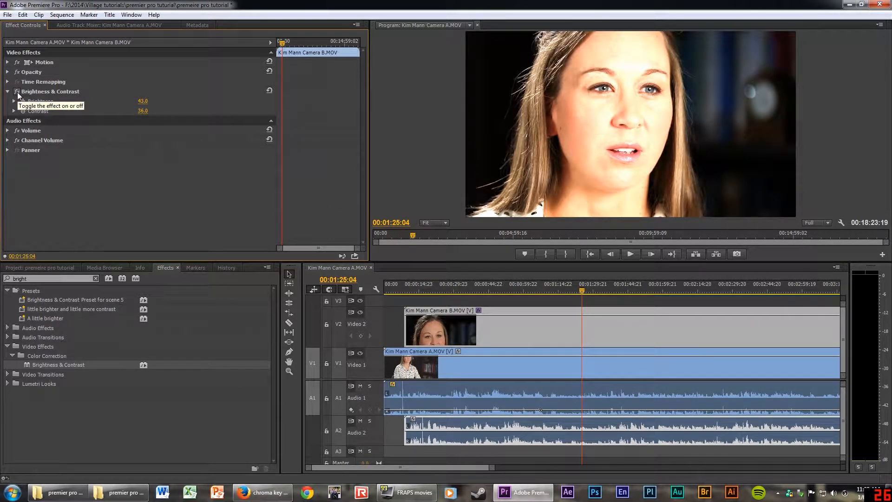
pyautogui.click(18, 92)
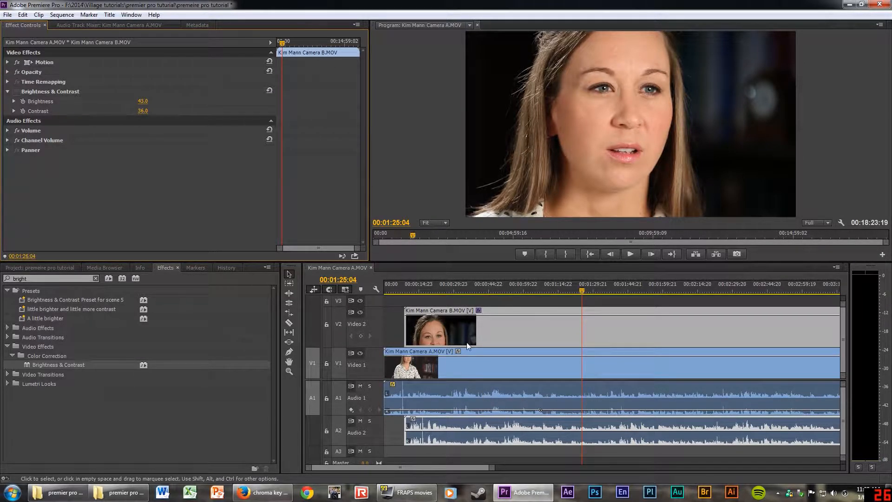
pyautogui.click(337, 270)
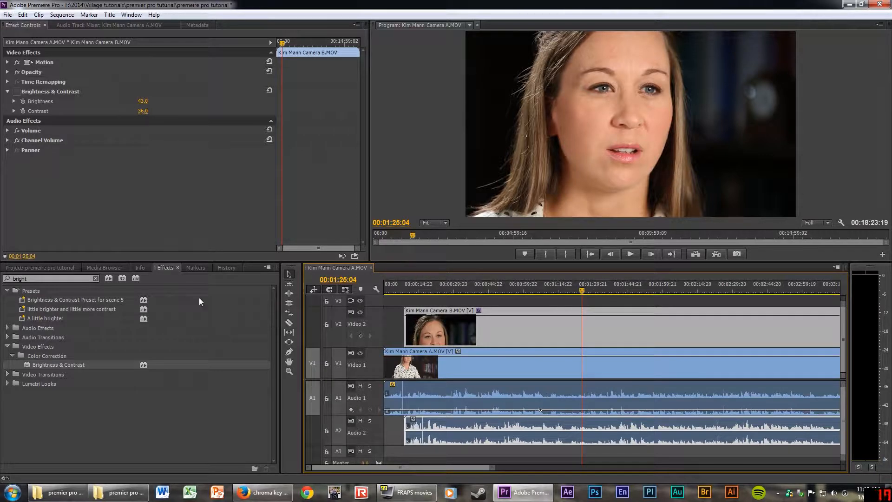
pyautogui.click(48, 268)
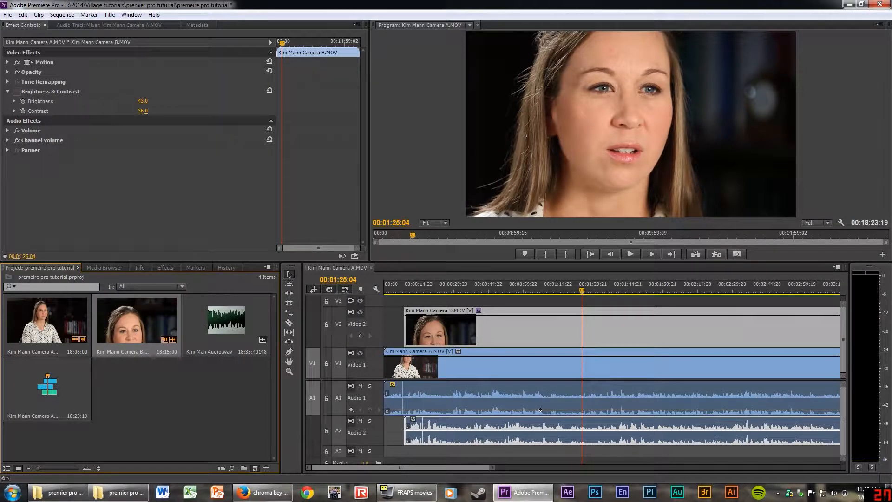
pyautogui.moveTo(136, 322); pyautogui.dragTo(255, 469)
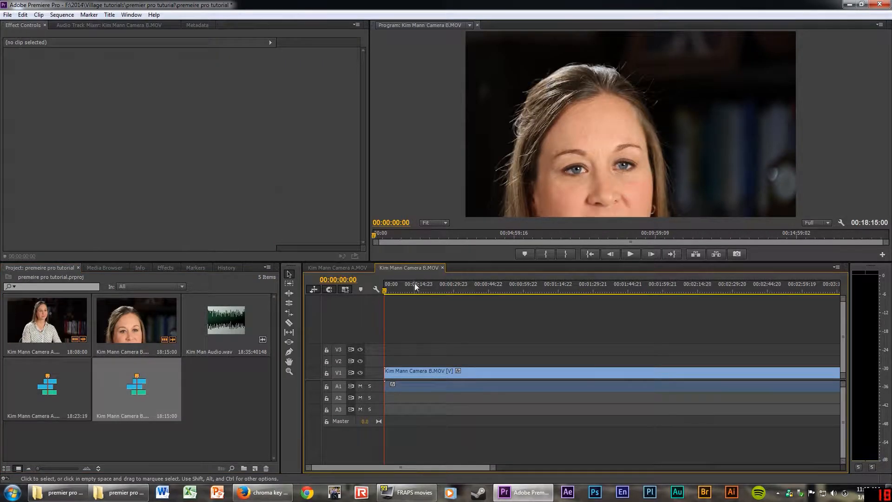
pyautogui.click(349, 266)
pyautogui.click(397, 268)
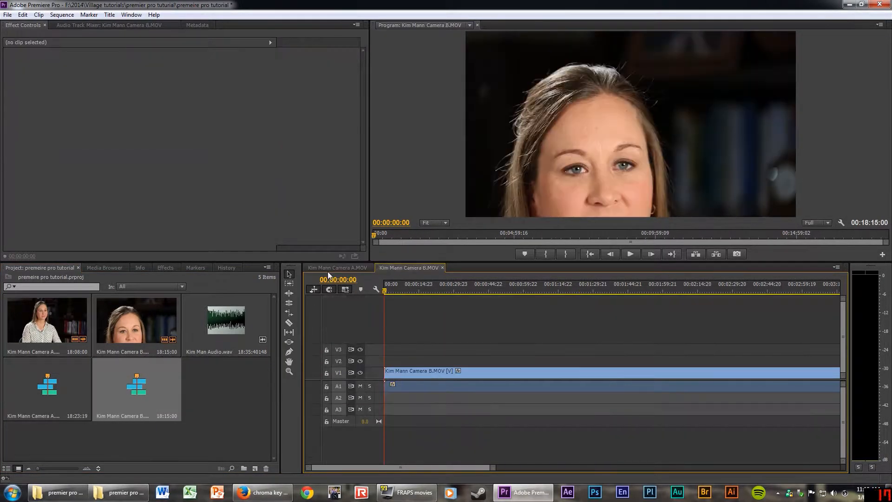
pyautogui.click(328, 271)
pyautogui.click(392, 268)
pyautogui.doubleClick(368, 370)
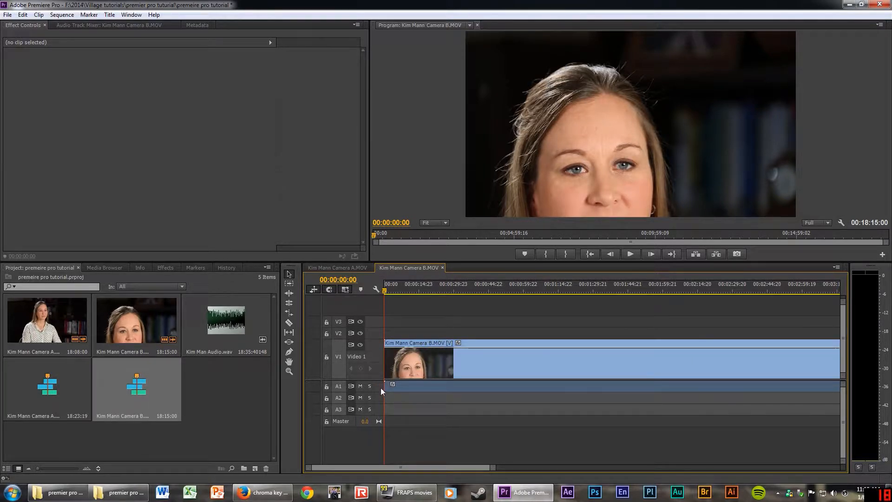
pyautogui.doubleClick(377, 386)
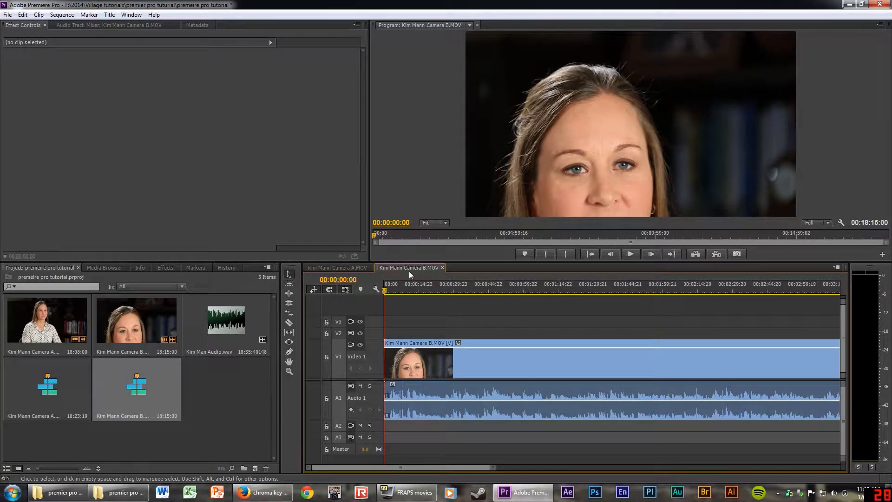
# Copy Camera B into the Camera A sequence, undo the stray V1 copy, and return to Camera A.
pyautogui.click(545, 359)
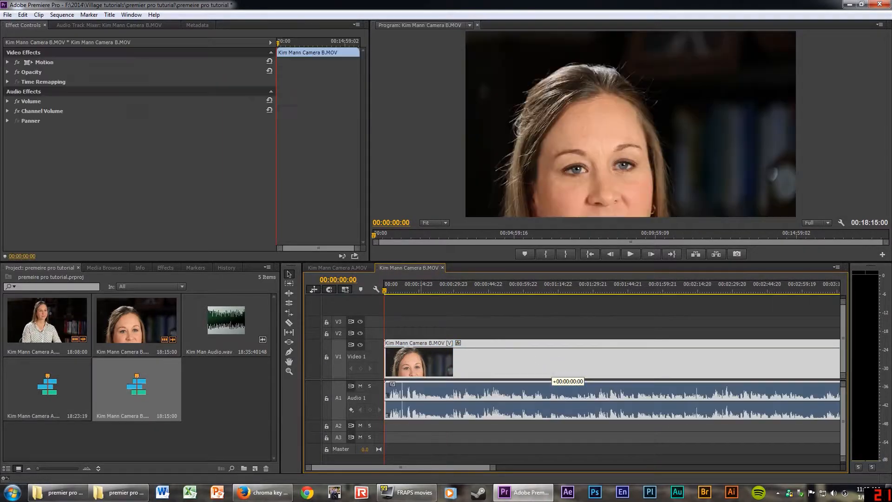
pyautogui.moveTo(545, 359); pyautogui.dragTo(689, 361)
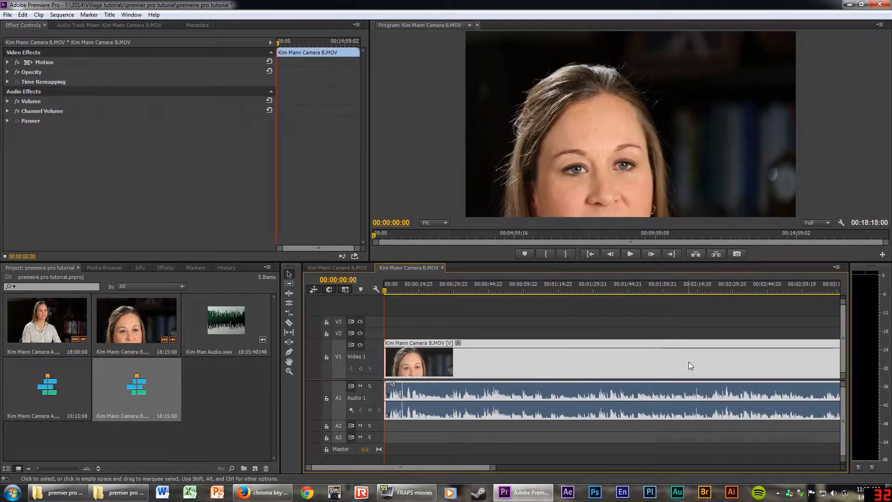
pyautogui.click(346, 267)
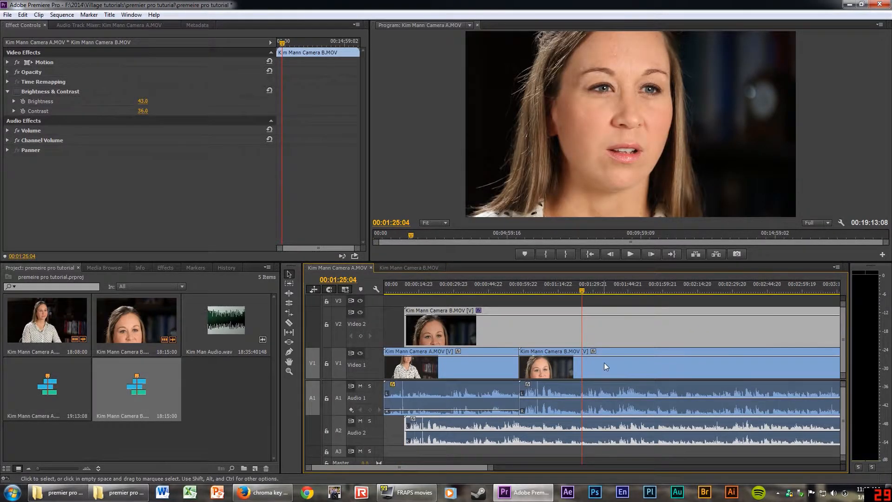
pyautogui.moveTo(604, 363); pyautogui.dragTo(638, 364)
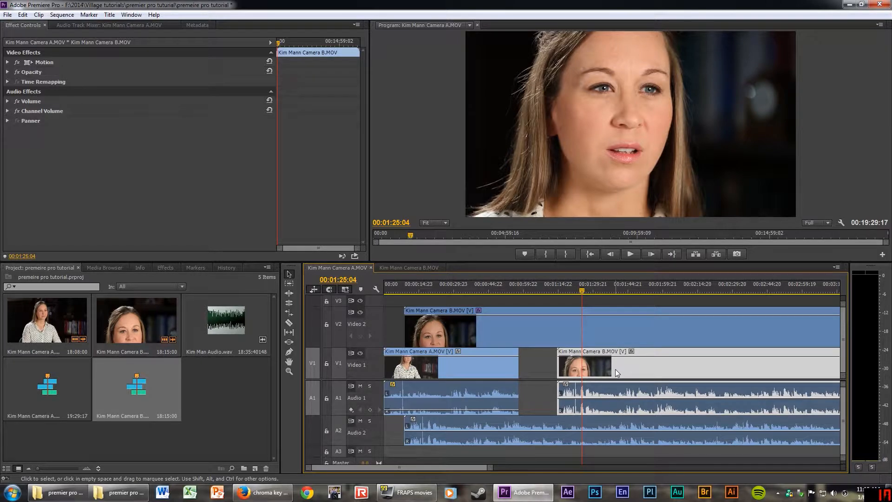
pyautogui.moveTo(603, 379); pyautogui.dragTo(564, 378)
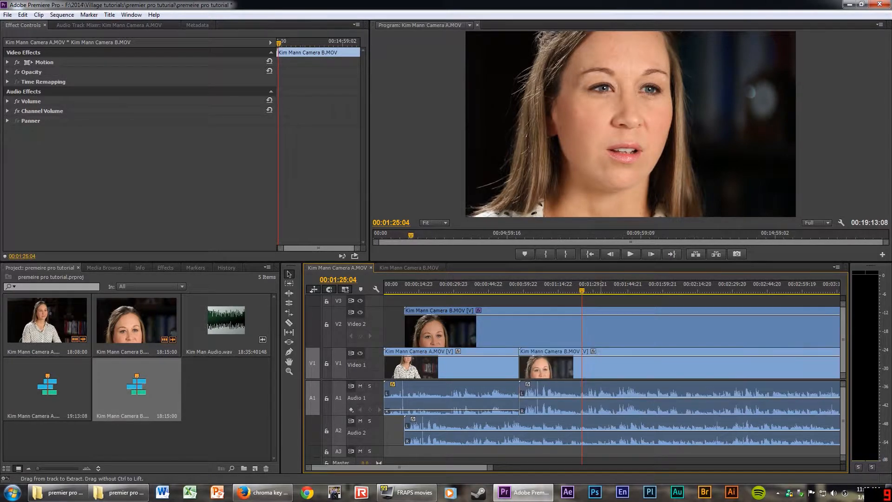
pyautogui.hotkey('ctrl', 'z')
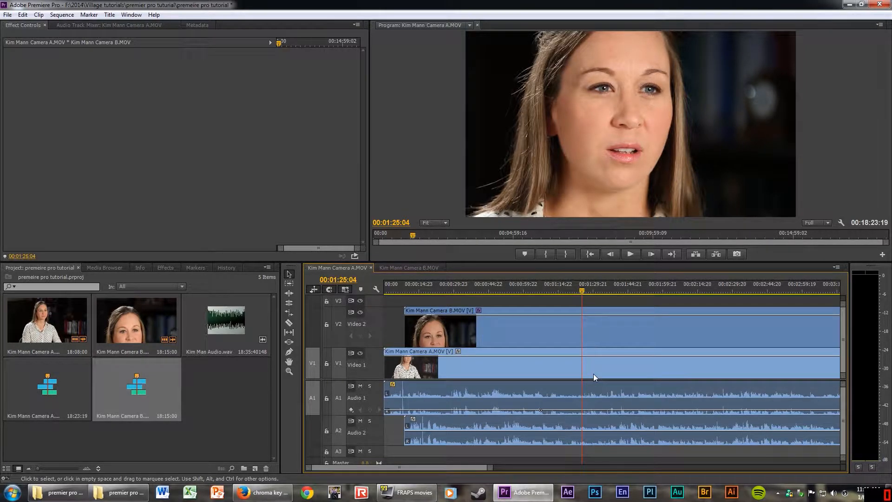
pyautogui.click(408, 267)
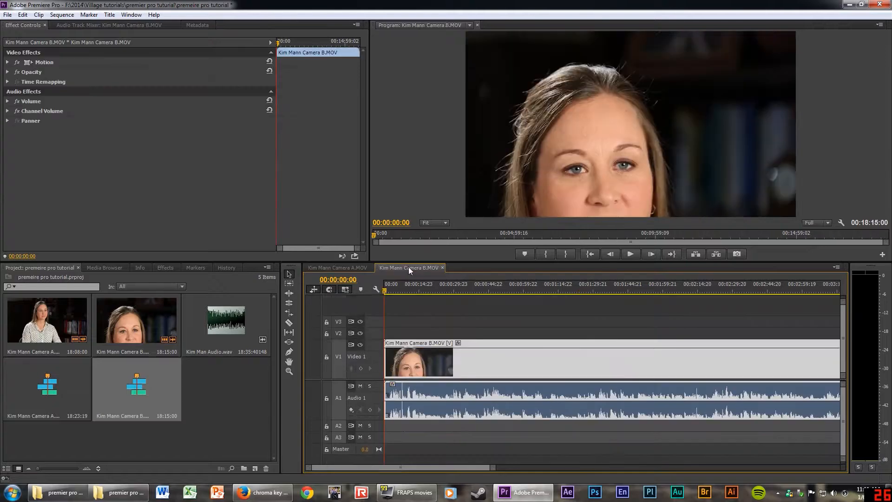
pyautogui.click(459, 285)
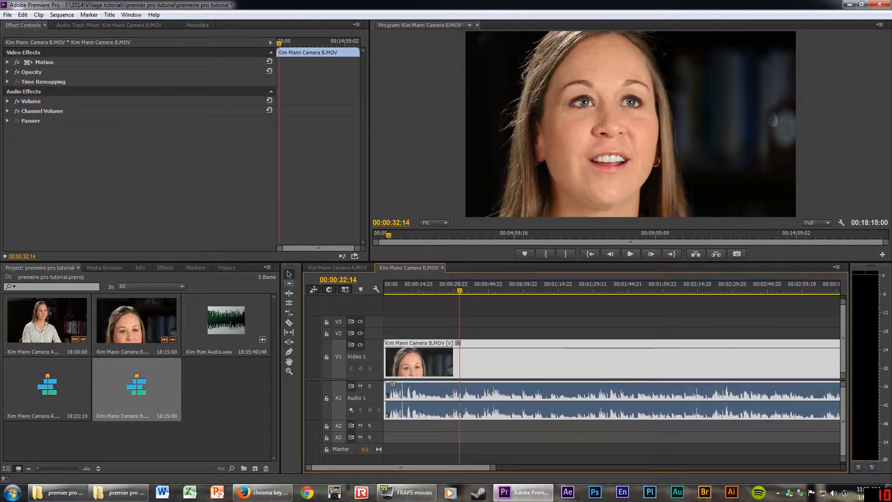
pyautogui.click(335, 268)
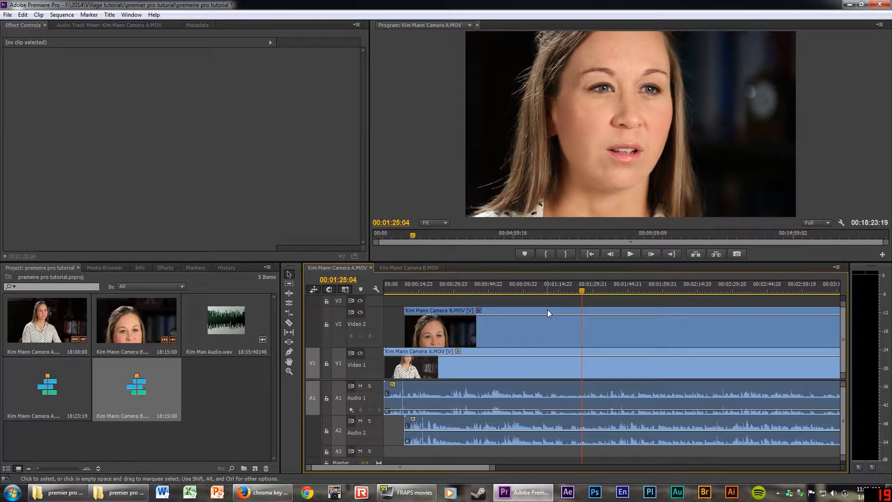
# Slide Camera A on V1 to line up with Camera B on V2, check sync, and raise Audio 1 volume.
pyautogui.moveTo(547, 309); pyautogui.dragTo(546, 333)
pyautogui.moveTo(500, 353); pyautogui.dragTo(504, 370)
pyautogui.click(522, 285)
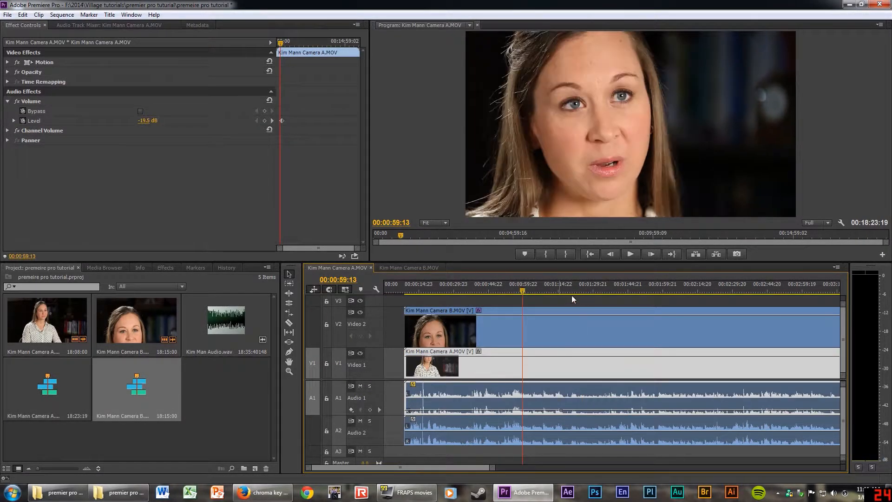
pyautogui.press('space')
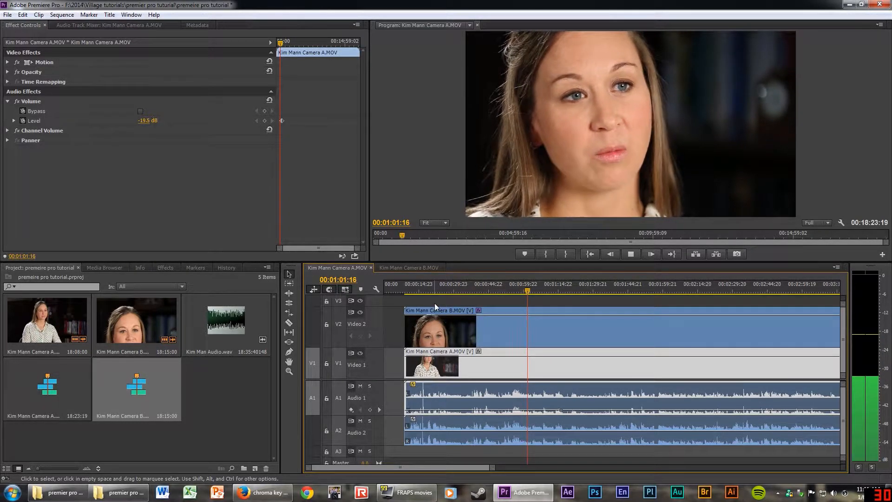
pyautogui.click(417, 286)
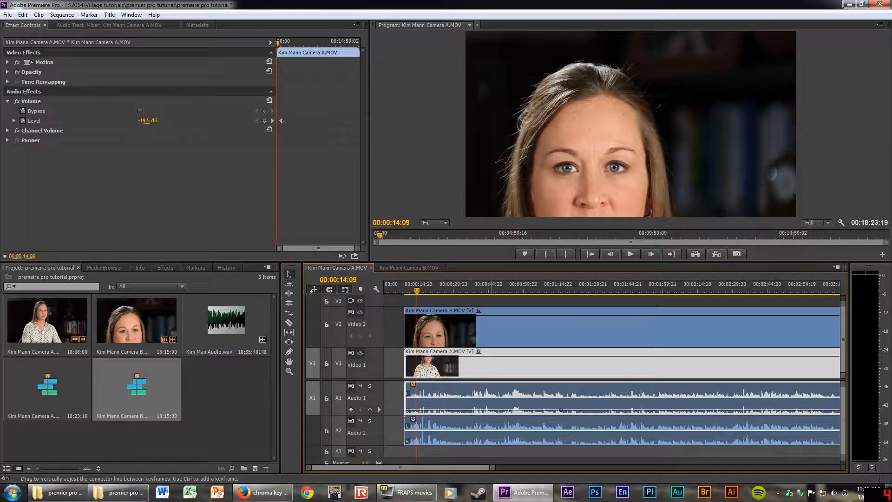
pyautogui.moveTo(561, 410); pyautogui.dragTo(561, 398)
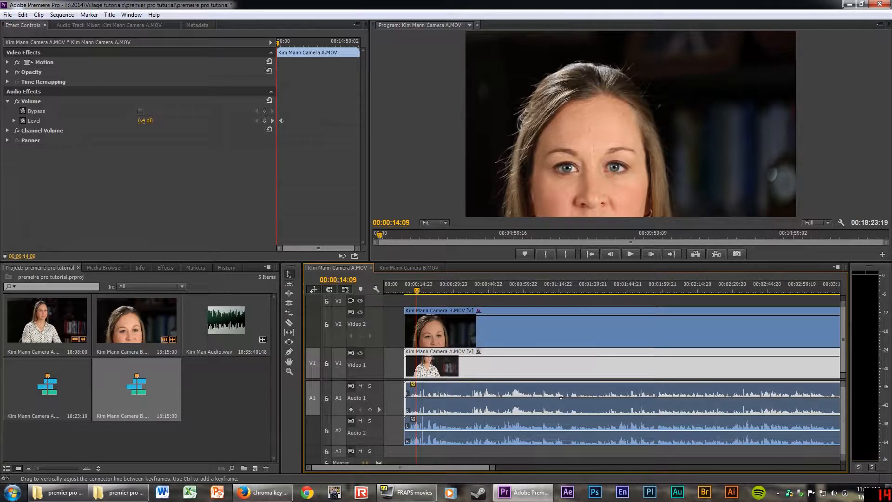
# In the Audio Track Mixer, adjust the Audio 1 rubber band and the Audio 3 fader.
pyautogui.click(141, 26)
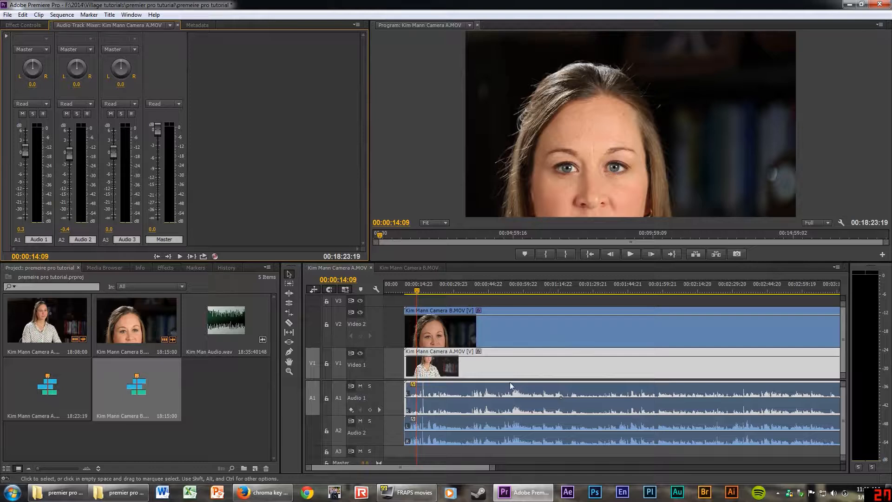
pyautogui.moveTo(488, 397); pyautogui.dragTo(488, 409)
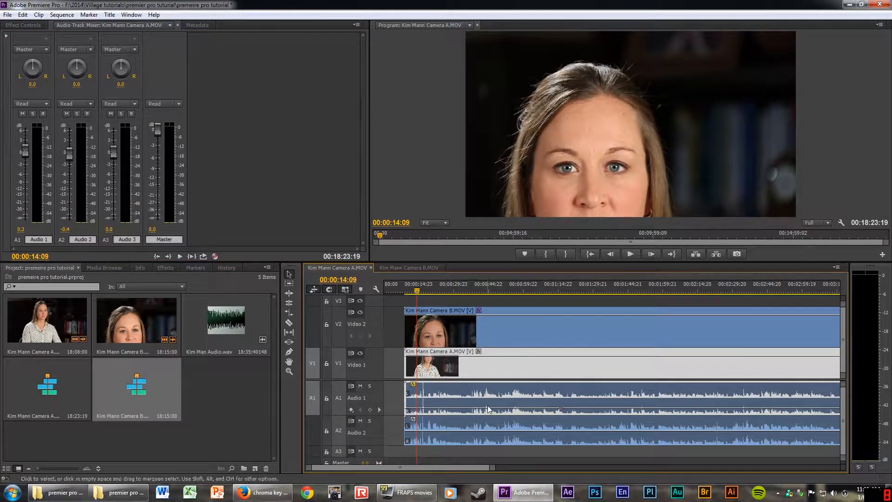
pyautogui.moveTo(561, 409); pyautogui.dragTo(561, 398)
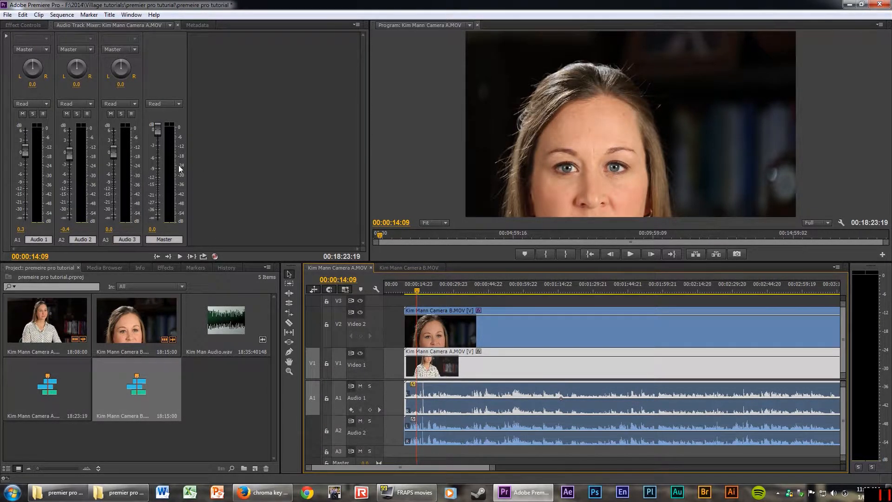
pyautogui.moveTo(114, 154); pyautogui.dragTo(114, 162)
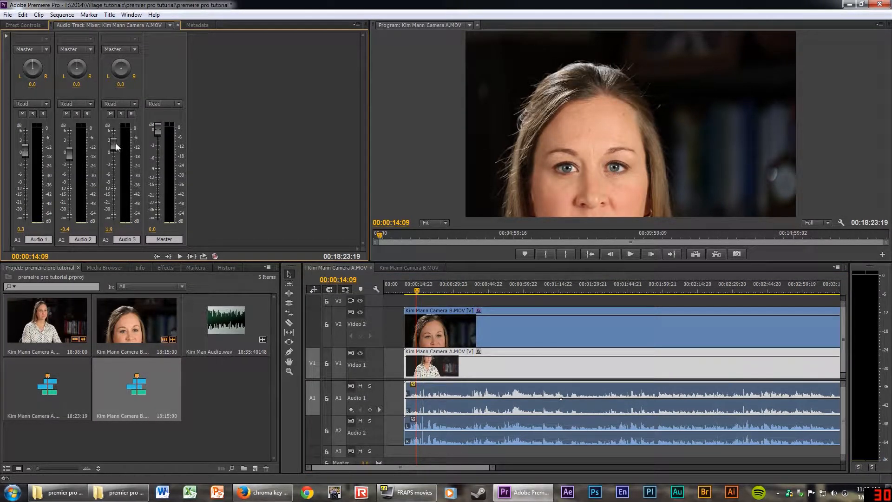
pyautogui.moveTo(115, 144); pyautogui.dragTo(115, 157)
# Bring the Audio 2 fader back to about -0.3 dB, fine-tune Audio 1, and preview the levels.
pyautogui.moveTo(68, 156); pyautogui.dragTo(69, 201)
pyautogui.moveTo(68, 196); pyautogui.dragTo(68, 150)
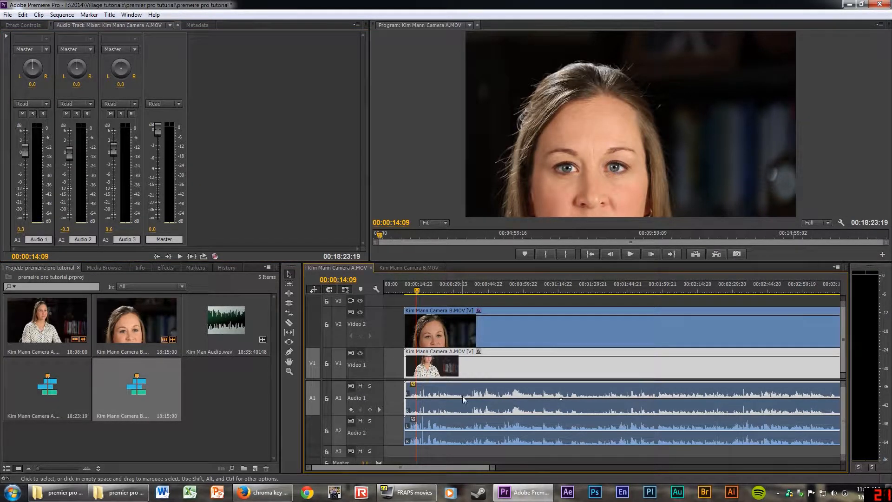
pyautogui.moveTo(462, 398); pyautogui.dragTo(462, 399)
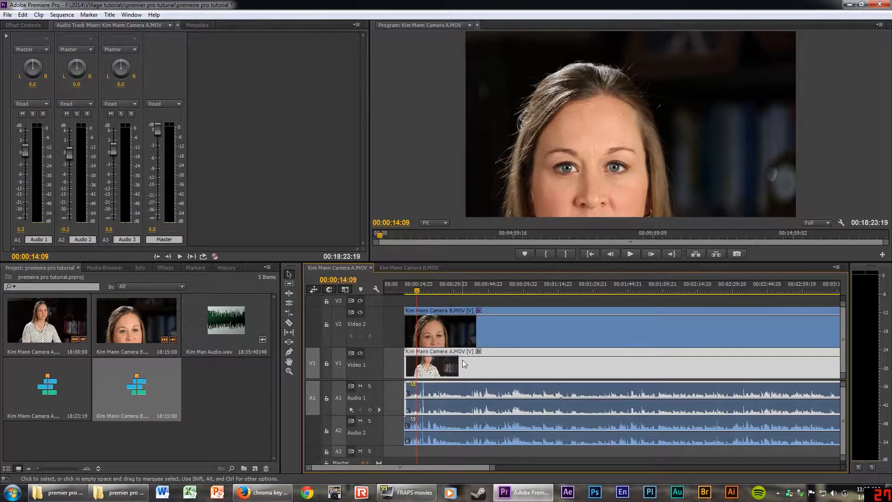
pyautogui.press('space')
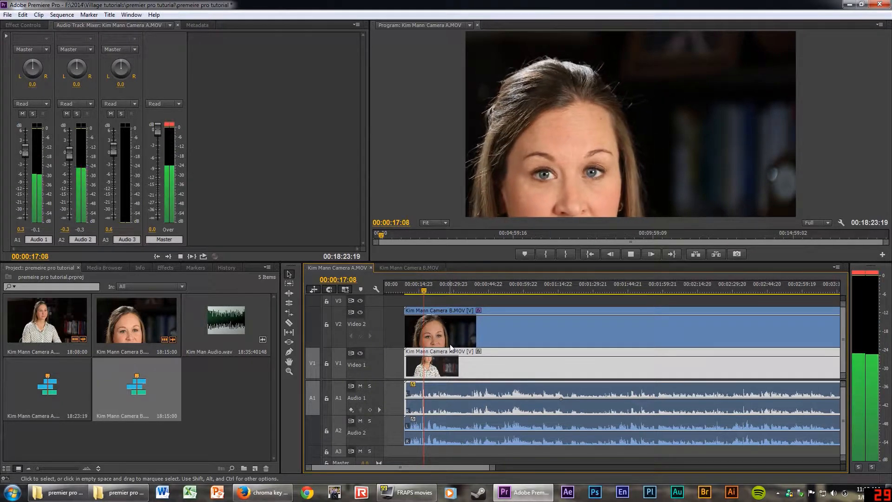
pyautogui.press('space')
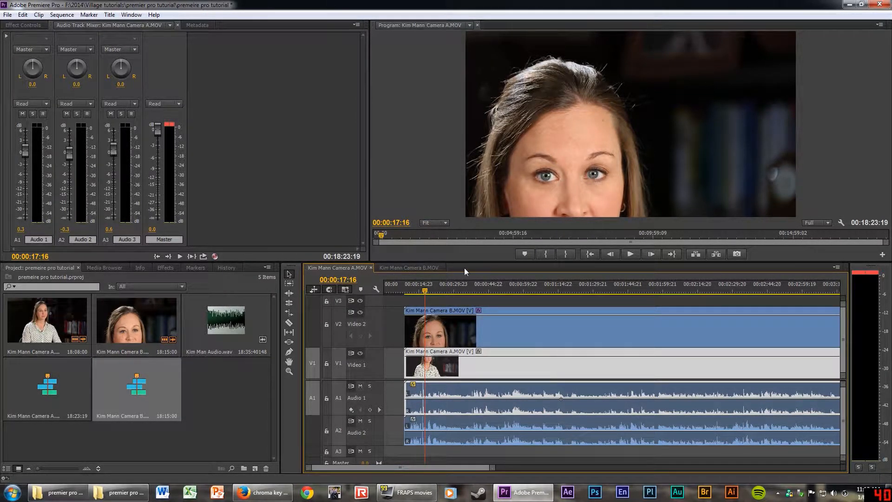
pyautogui.moveTo(466, 262); pyautogui.dragTo(468, 257)
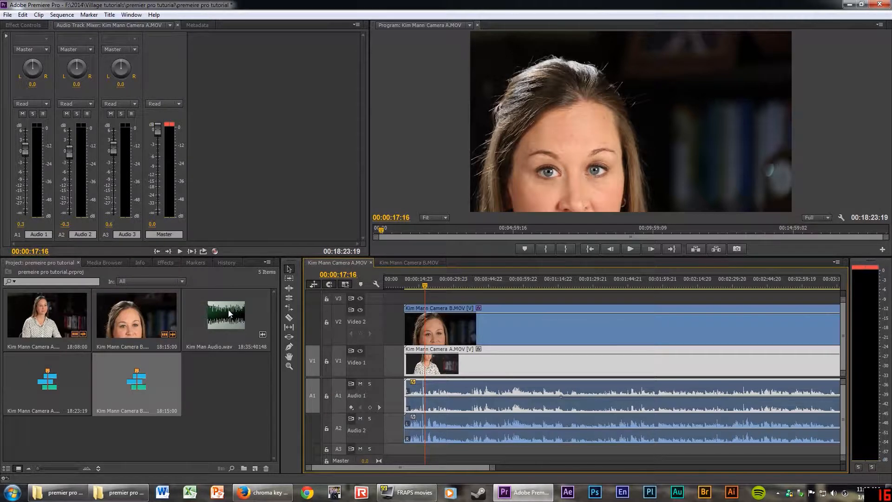
pyautogui.moveTo(227, 309); pyautogui.dragTo(405, 428)
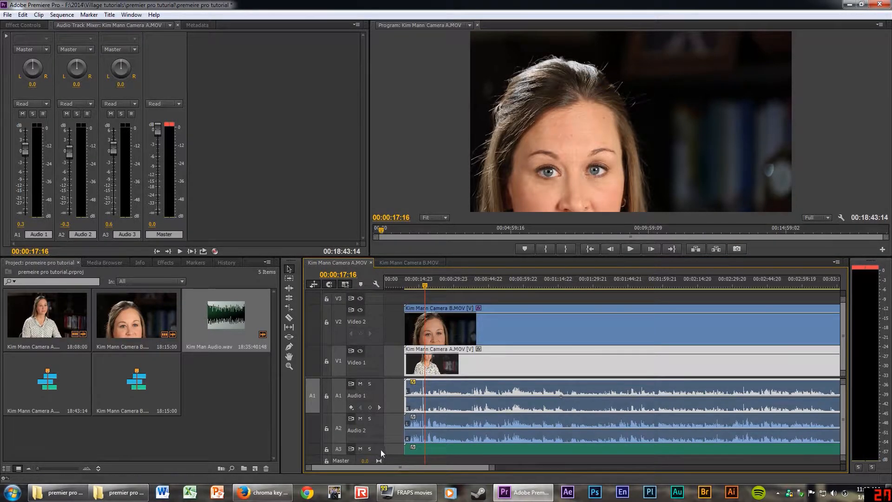
pyautogui.doubleClick(380, 450)
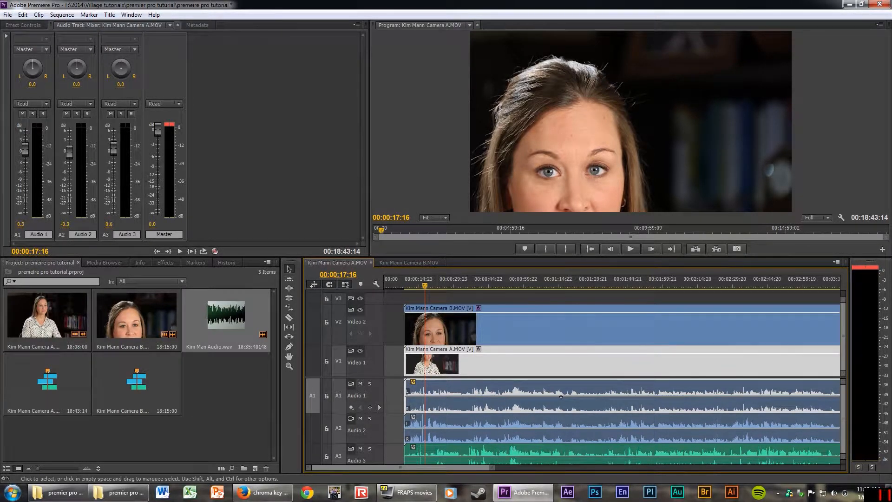
pyautogui.click(502, 281)
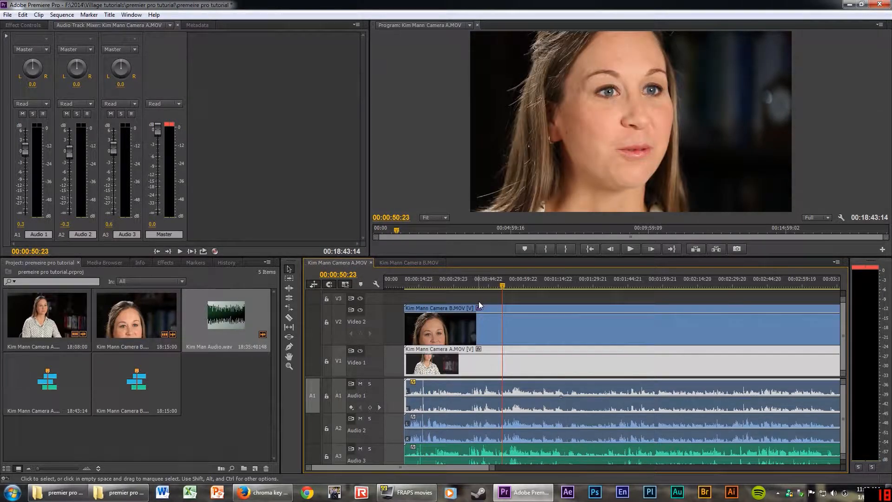
pyautogui.press('space')
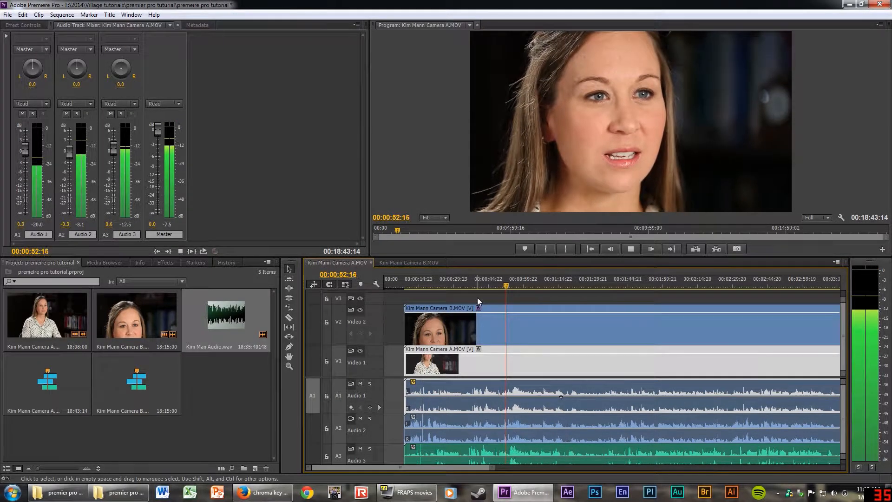
pyautogui.press('space')
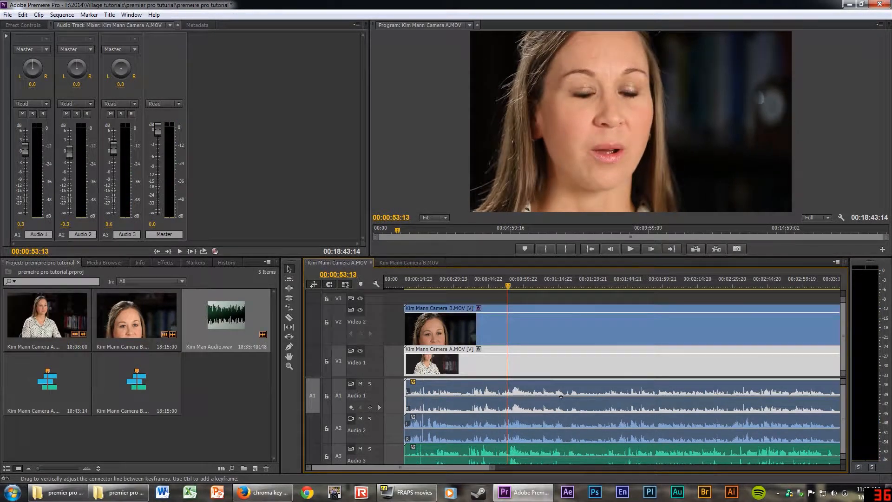
# Slide the A3 external audio clip about 3 seconds later to match the camera audio.
pyautogui.click(420, 281)
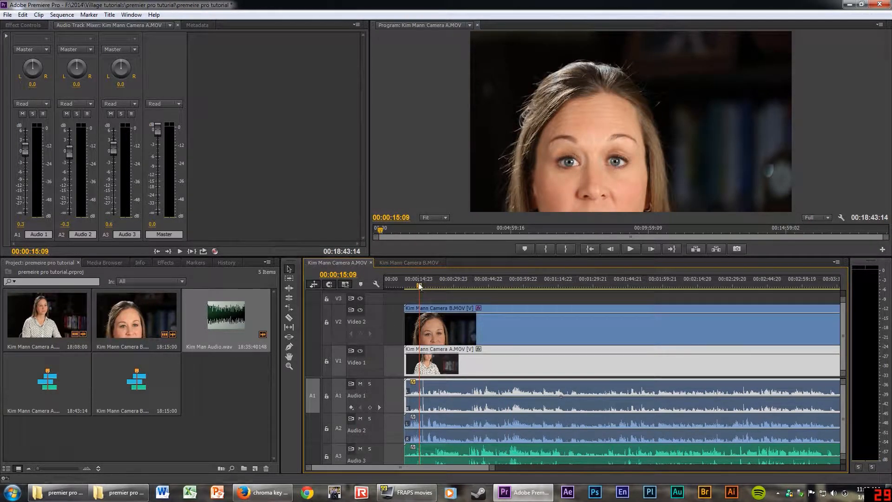
pyautogui.moveTo(421, 285); pyautogui.dragTo(430, 286)
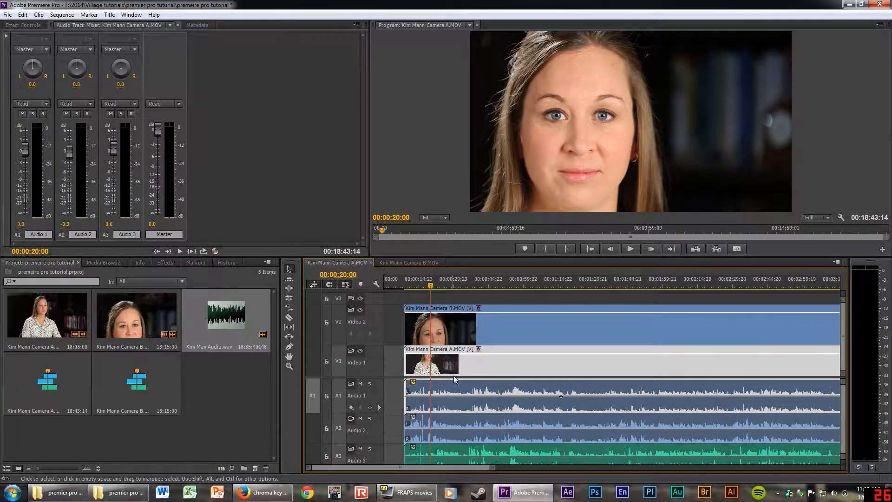
pyautogui.moveTo(453, 447); pyautogui.dragTo(424, 449)
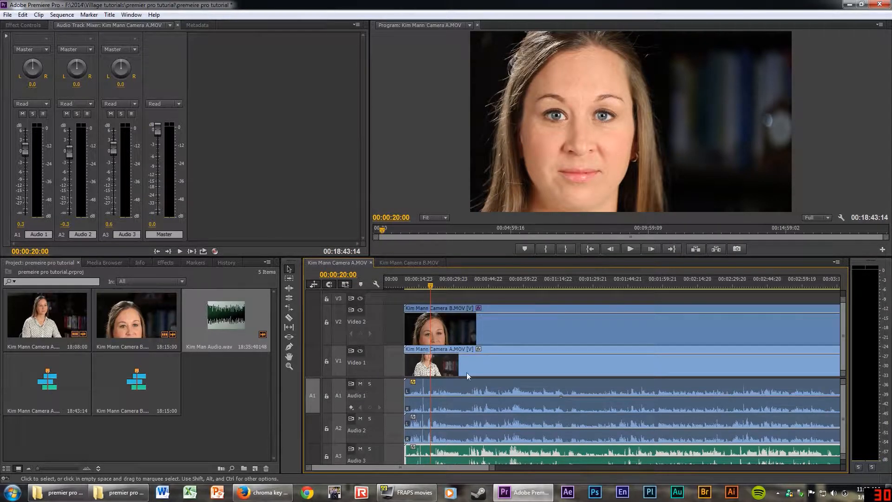
pyautogui.moveTo(432, 286); pyautogui.dragTo(426, 287)
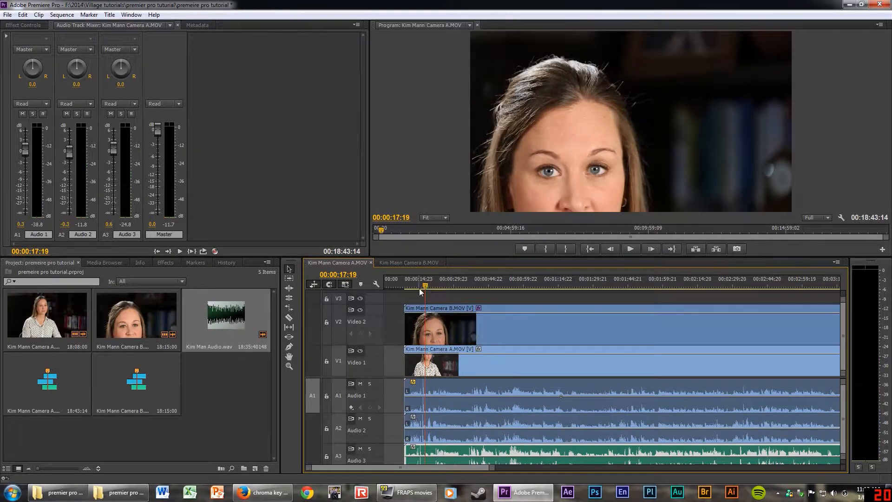
# Zoom the timeline to about 00:00:11–00:00:23 around the clap spikes and make the panel taller.
pyautogui.click(289, 367)
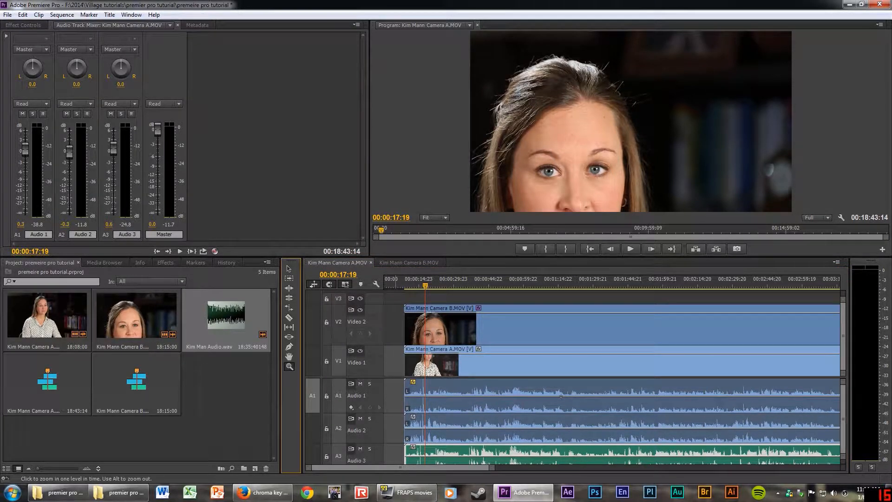
pyautogui.moveTo(395, 361); pyautogui.dragTo(513, 464)
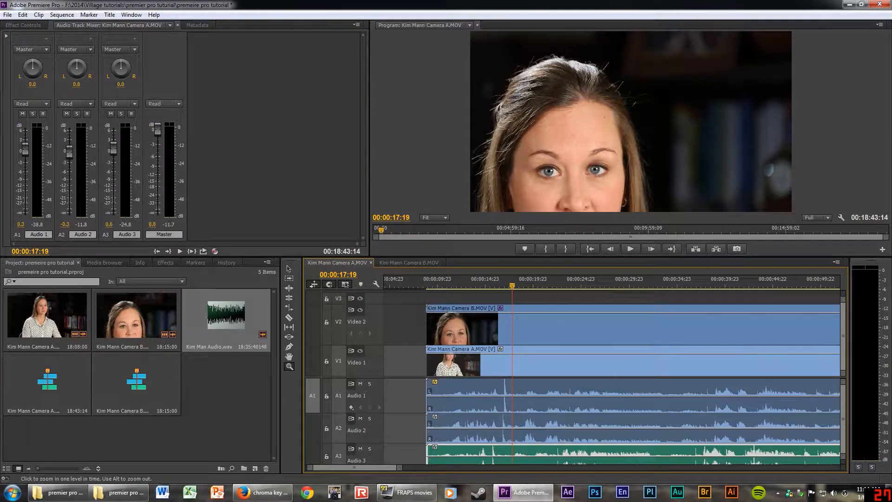
pyautogui.moveTo(444, 362); pyautogui.dragTo(567, 464)
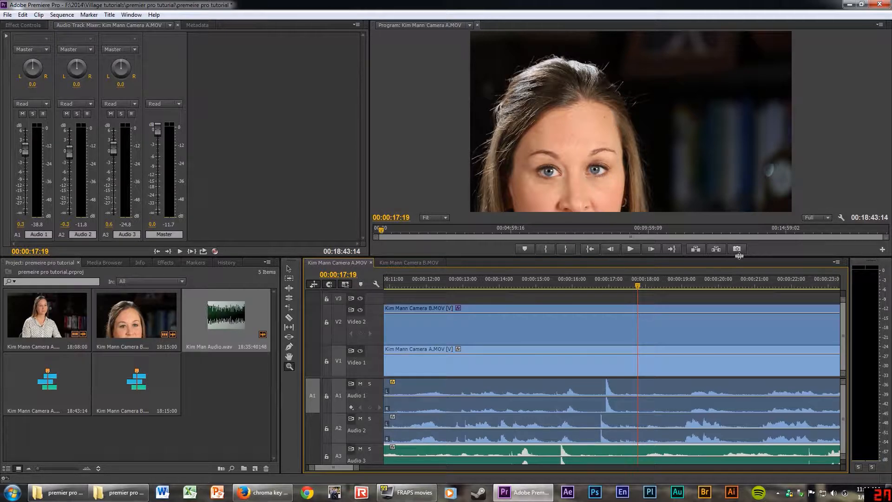
pyautogui.moveTo(740, 256); pyautogui.dragTo(741, 214)
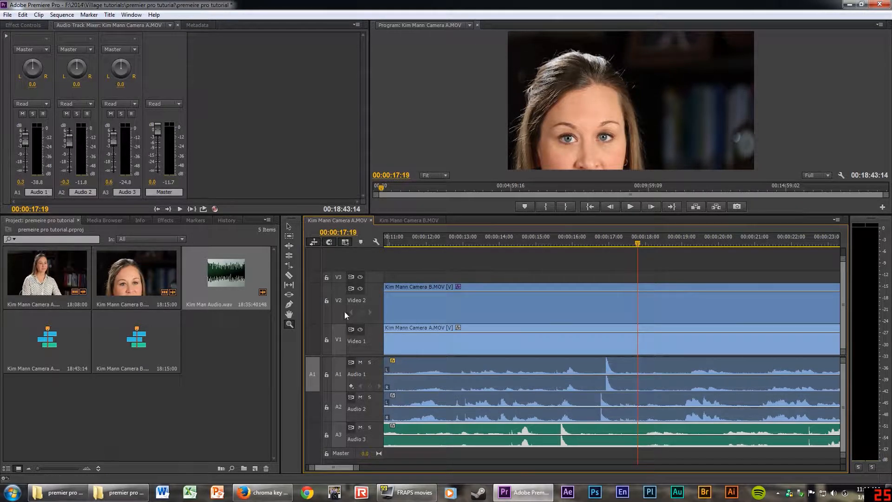
pyautogui.click(288, 225)
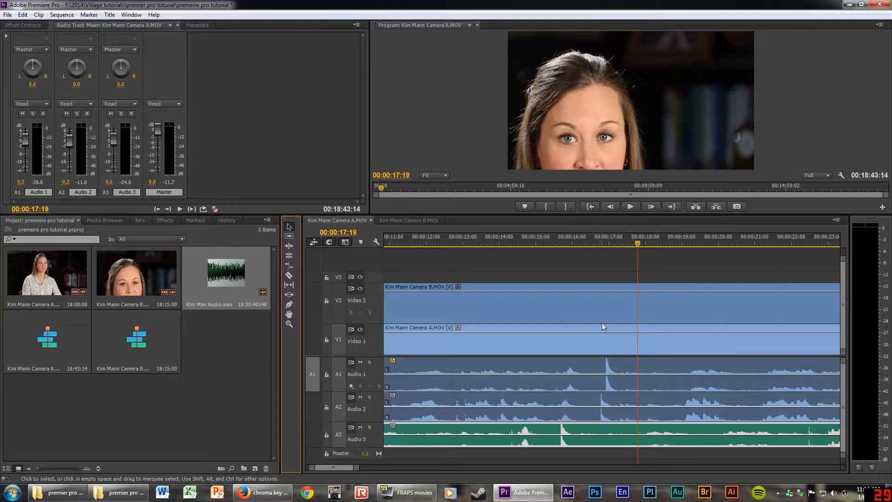
pyautogui.press('-')
pyautogui.press('-')
pyautogui.press('-')
pyautogui.press('-')
pyautogui.press('-')
pyautogui.press('-')
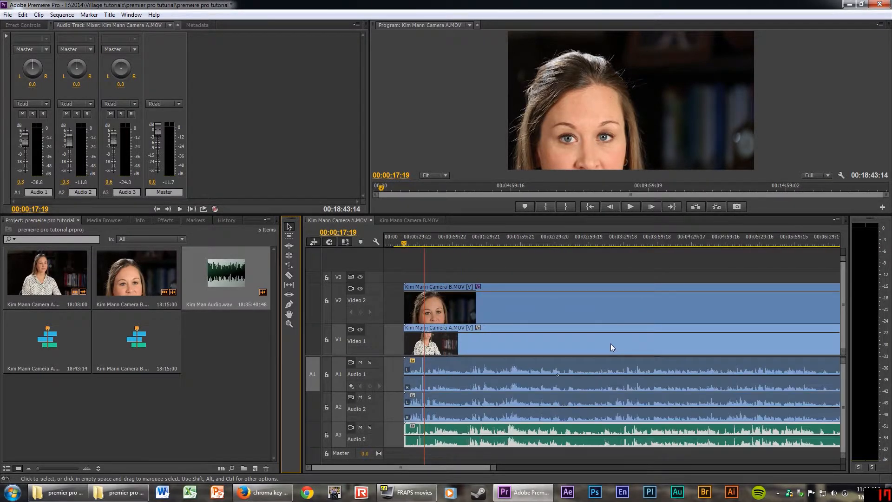
pyautogui.press('=')
pyautogui.press('=')
pyautogui.press('=')
pyautogui.press('=')
pyautogui.press('=')
pyautogui.press('=')
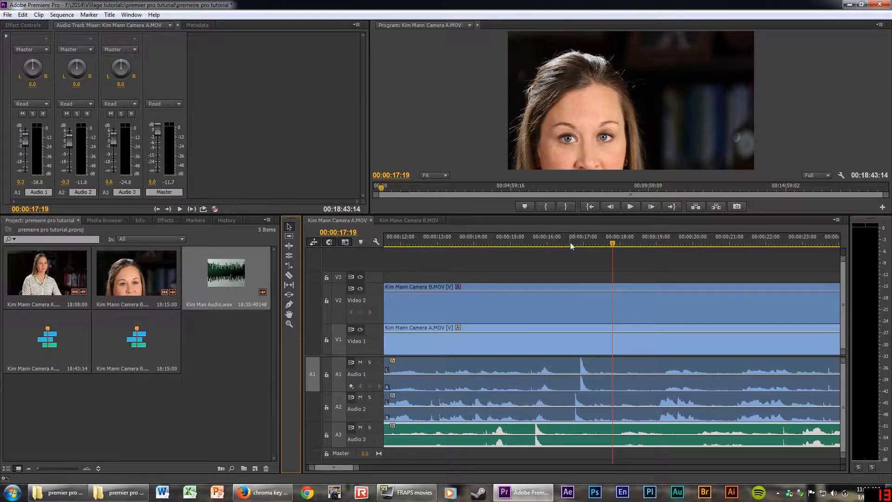
pyautogui.press('=')
pyautogui.press('=')
pyautogui.press('-')
pyautogui.press('-')
pyautogui.click(587, 243)
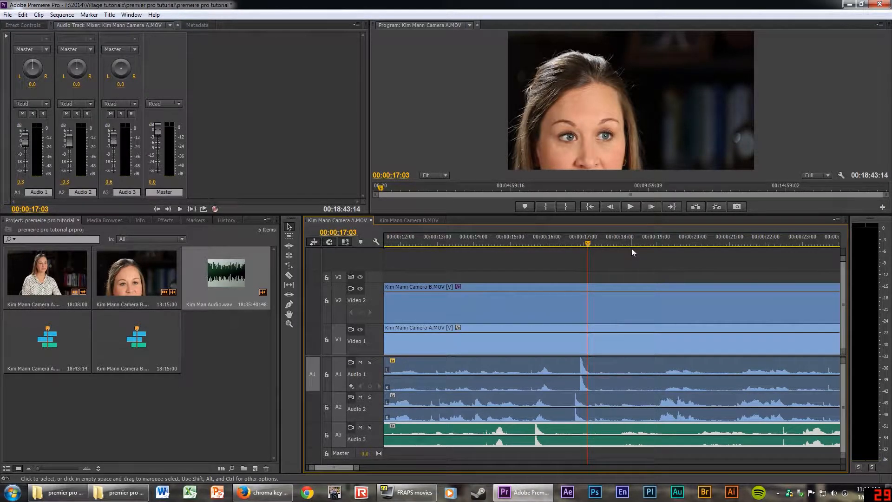
pyautogui.moveTo(587, 243); pyautogui.dragTo(584, 244)
pyautogui.press('-')
pyautogui.press('-')
pyautogui.press('-')
pyautogui.press('=')
pyautogui.press('=')
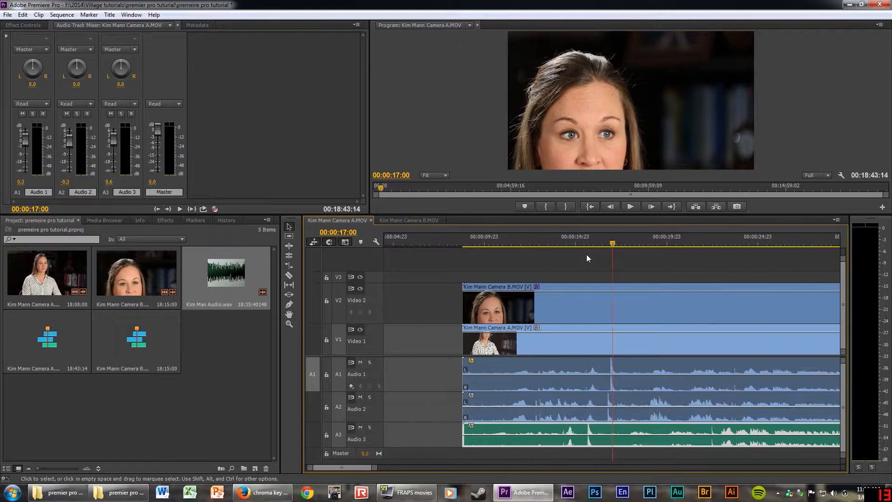
pyautogui.press('=')
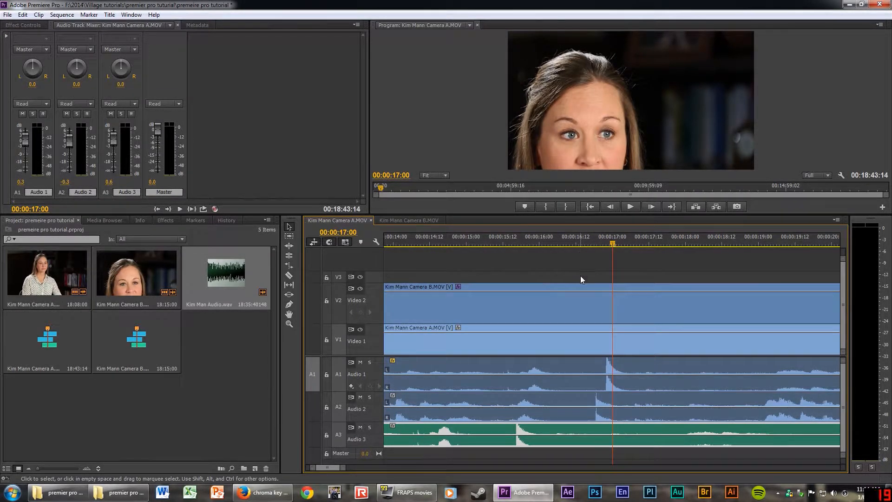
pyautogui.press('=')
pyautogui.press('-')
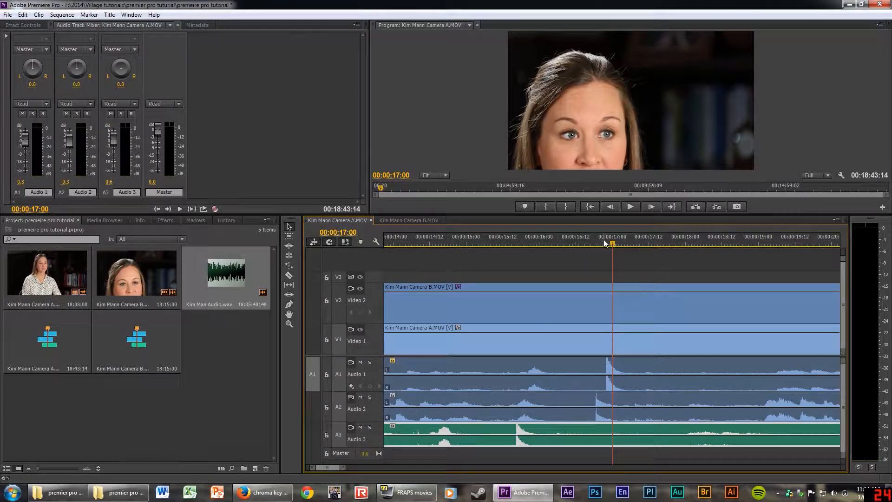
pyautogui.moveTo(598, 244); pyautogui.dragTo(445, 247)
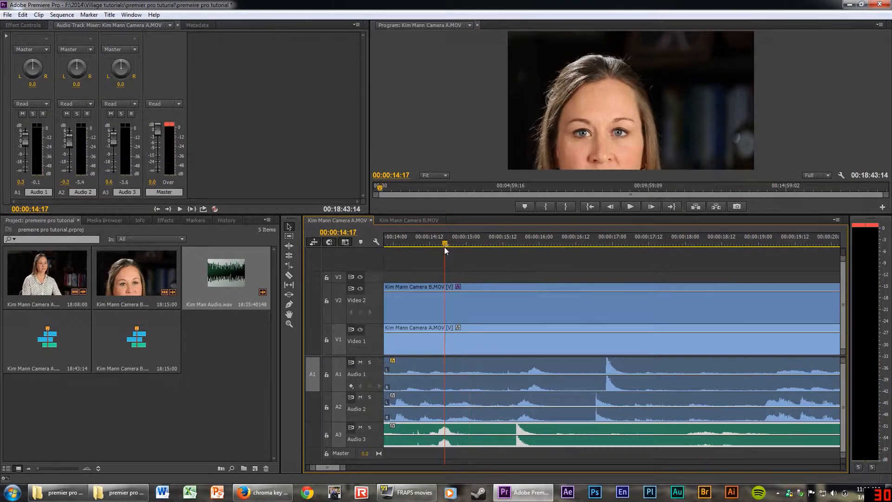
pyautogui.press('space')
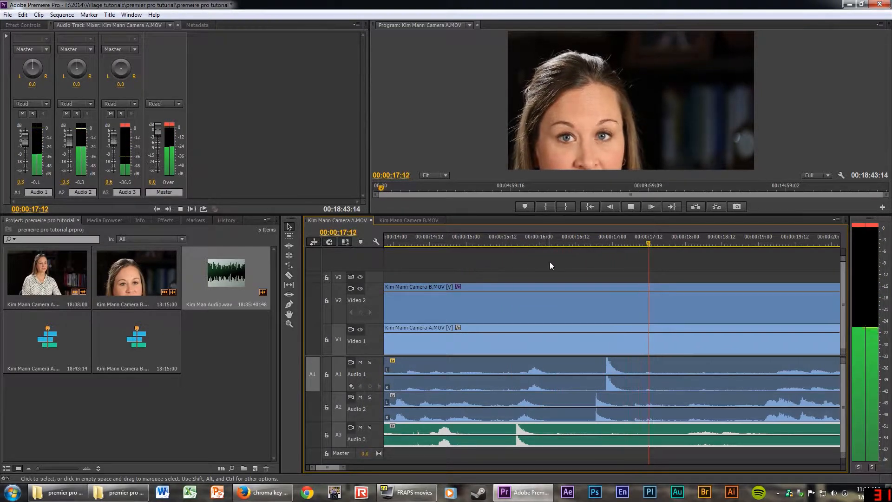
pyautogui.press('space')
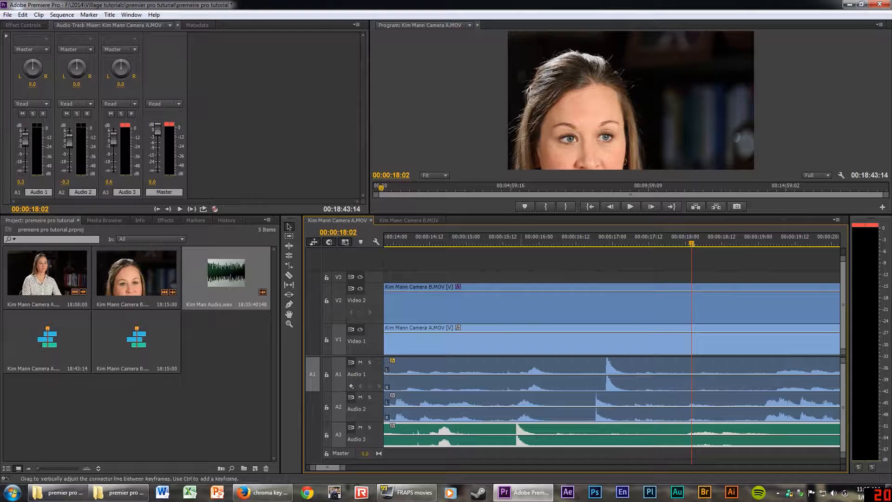
pyautogui.press('-')
pyautogui.press('-')
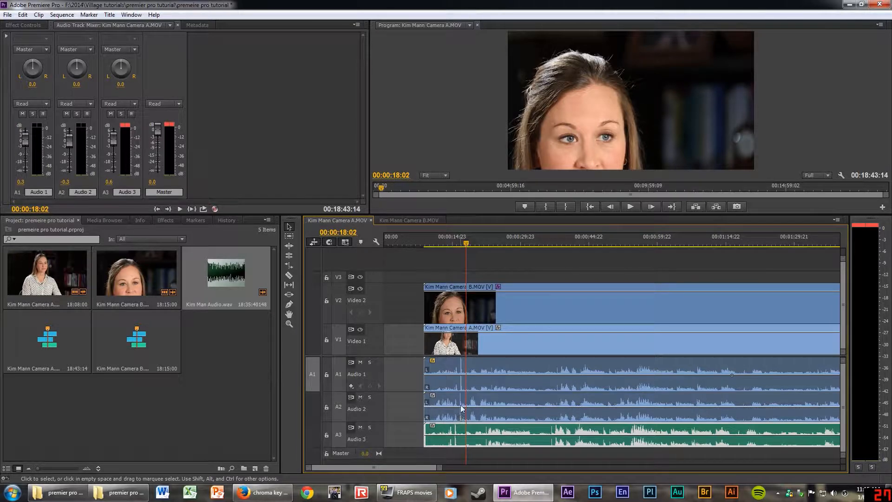
pyautogui.press('=')
pyautogui.press('=')
pyautogui.press('=')
pyautogui.press('=')
pyautogui.press('=')
pyautogui.press('=')
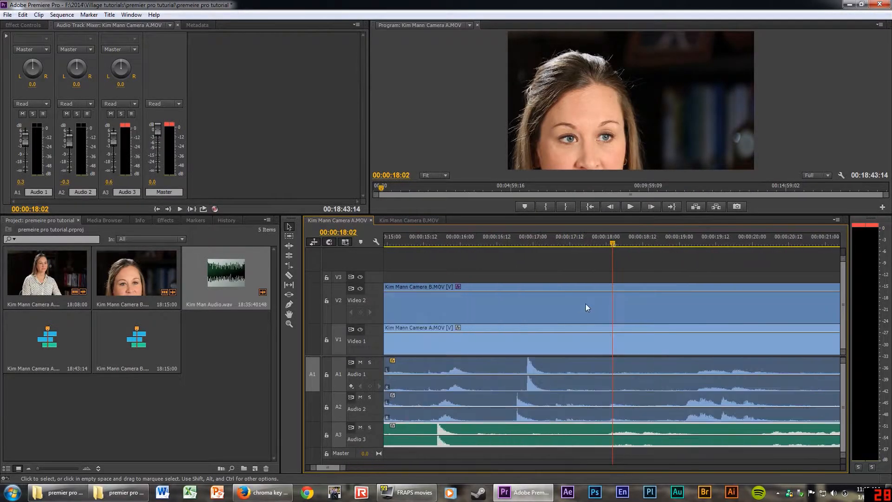
pyautogui.press('-')
# Park the playhead on the A1 clap at 00:00:16:22 and slide Camera B's clap onto it.
pyautogui.click(441, 235)
pyautogui.press('=')
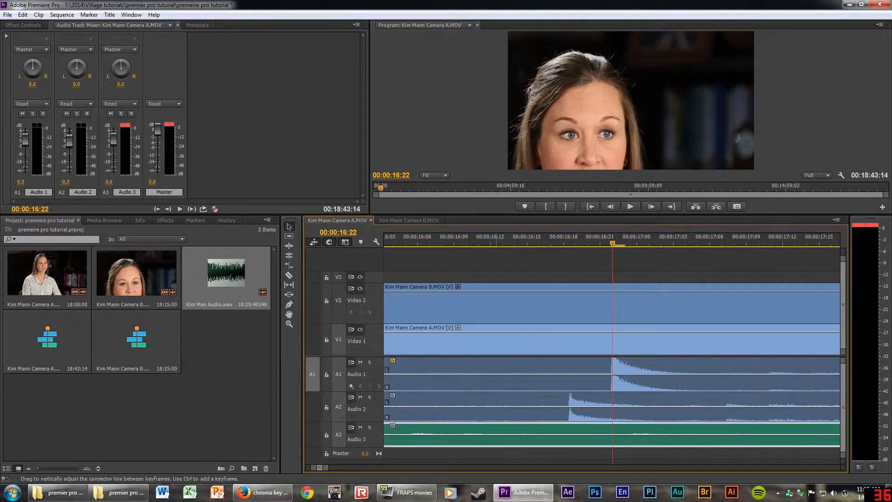
pyautogui.press('-')
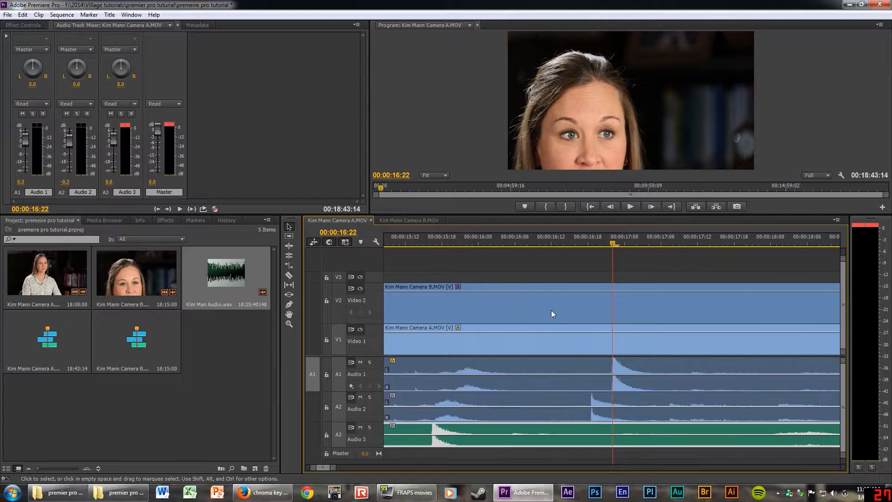
pyautogui.click(580, 402)
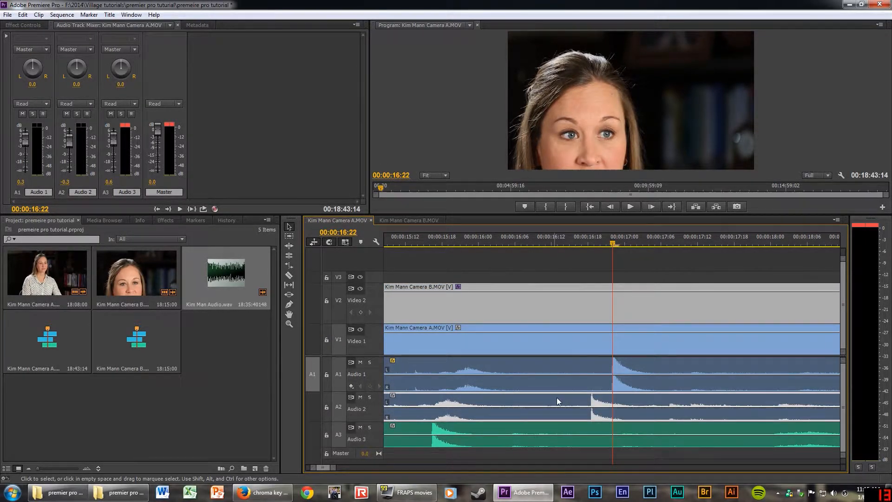
pyautogui.moveTo(555, 401); pyautogui.dragTo(579, 401)
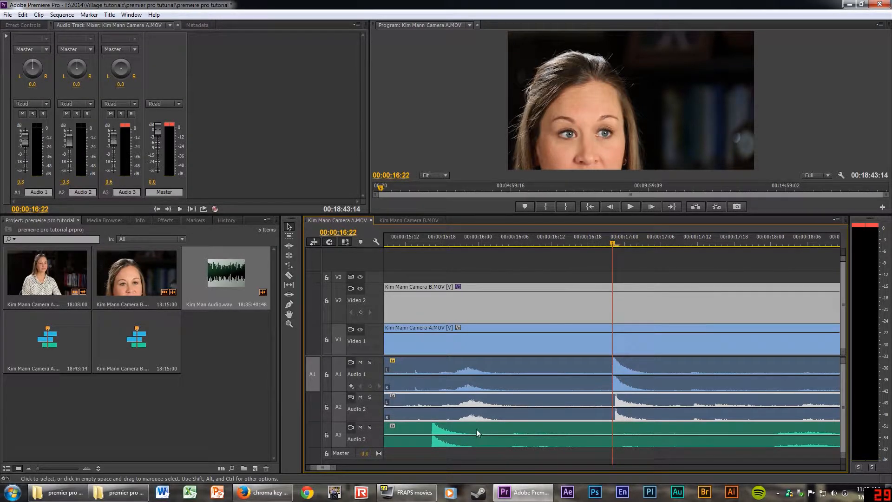
# Align the Audio 3 clap spike to the playhead, fine-tuning Audio 3 and Camera B by one frame.
pyautogui.moveTo(459, 427); pyautogui.dragTo(639, 430)
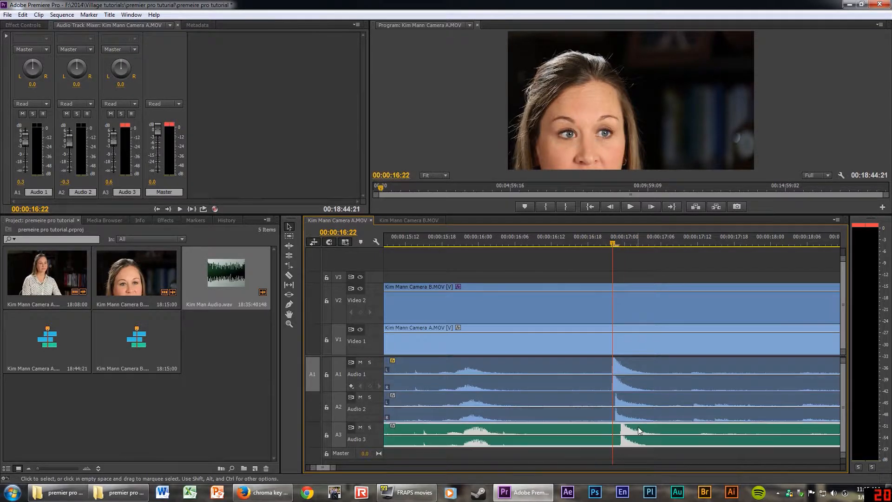
pyautogui.press('=')
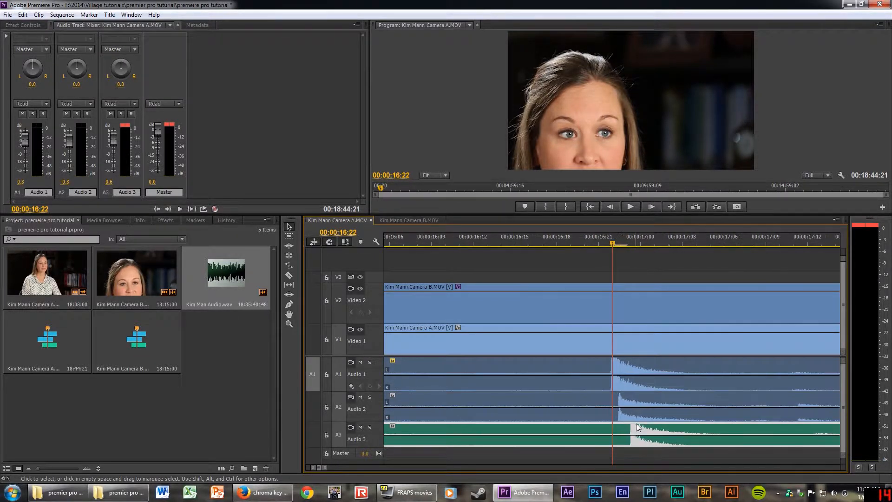
pyautogui.moveTo(684, 433); pyautogui.dragTo(646, 433)
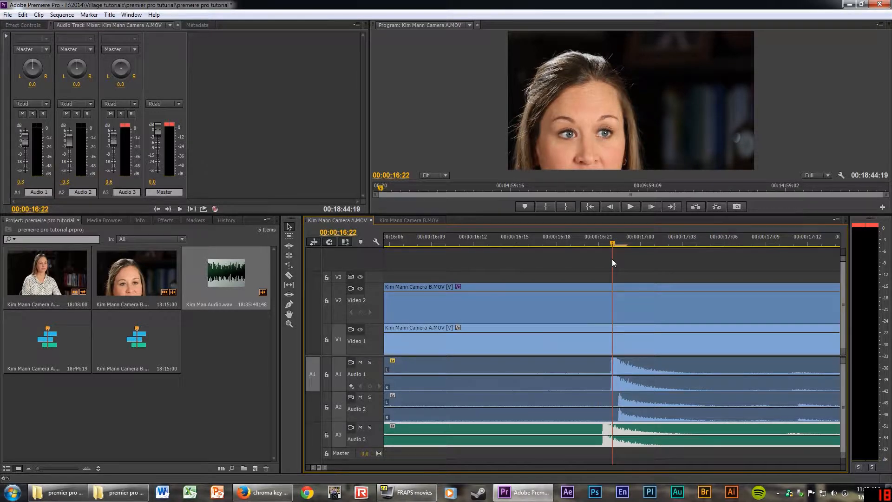
pyautogui.moveTo(612, 259)
pyautogui.mouseDown()
pyautogui.moveTo(605, 261)
pyautogui.moveTo(612, 263)
pyautogui.mouseUp()
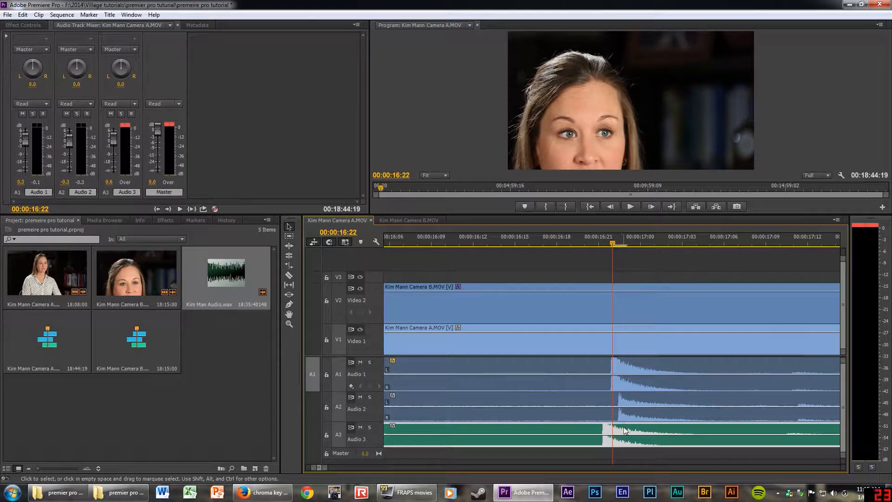
pyautogui.moveTo(623, 430); pyautogui.dragTo(631, 430)
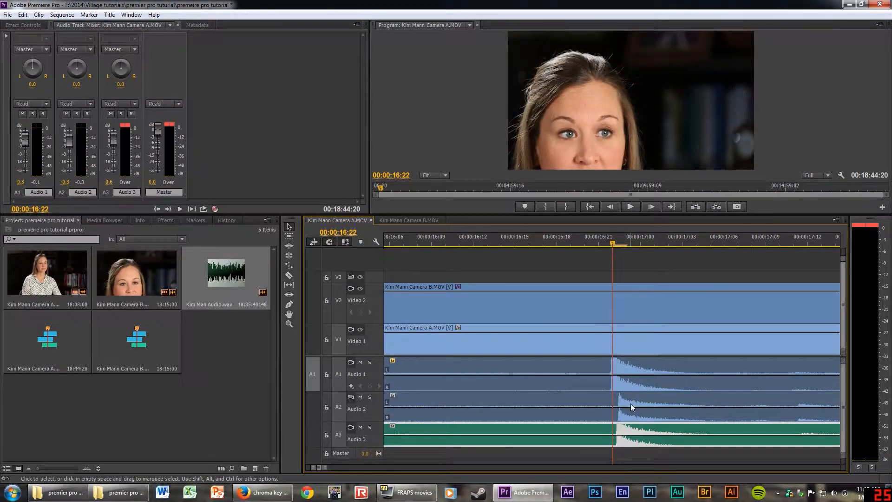
pyautogui.moveTo(646, 397)
pyautogui.mouseDown()
pyautogui.moveTo(630, 398)
pyautogui.moveTo(642, 402)
pyautogui.mouseUp()
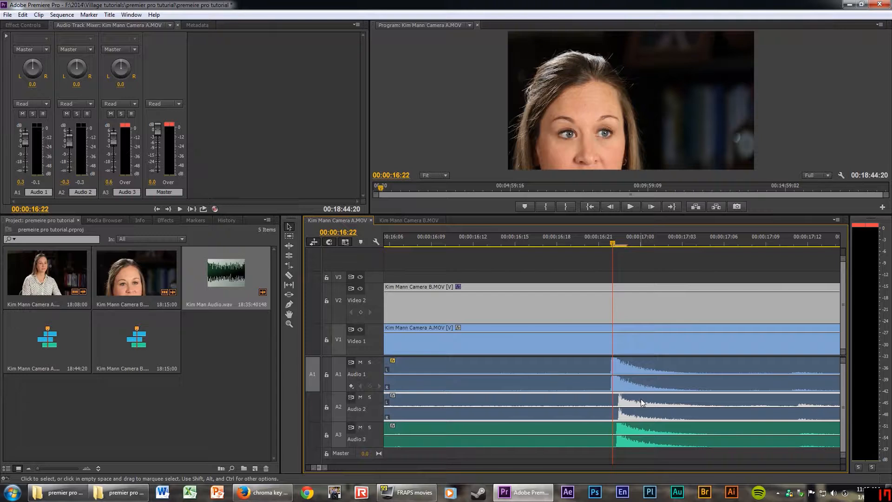
pyautogui.click(622, 421)
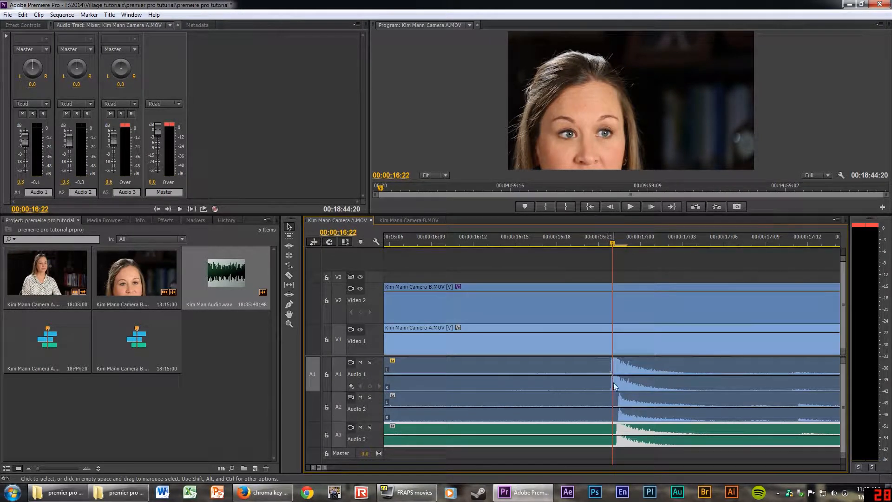
pyautogui.press('-')
pyautogui.press('-')
pyautogui.press('-')
pyautogui.press('-')
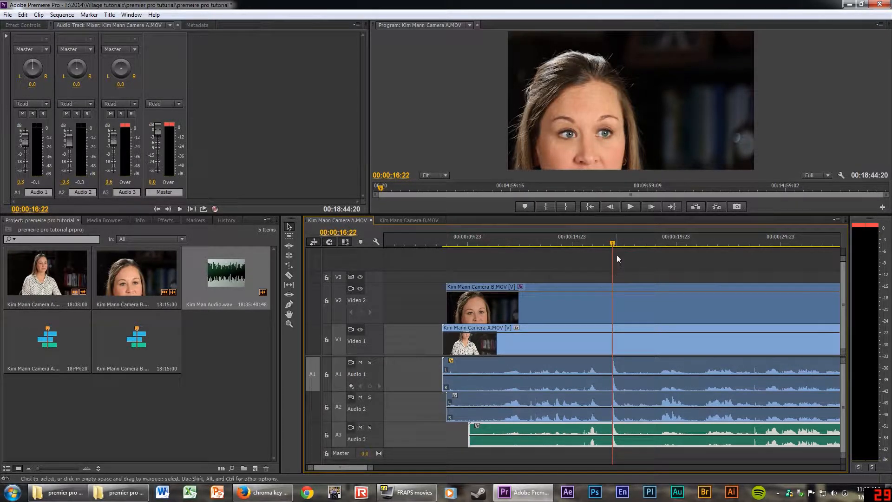
# Play the synced clips from around 00:00:19:13 and stop at 00:00:25:14.
pyautogui.click(668, 238)
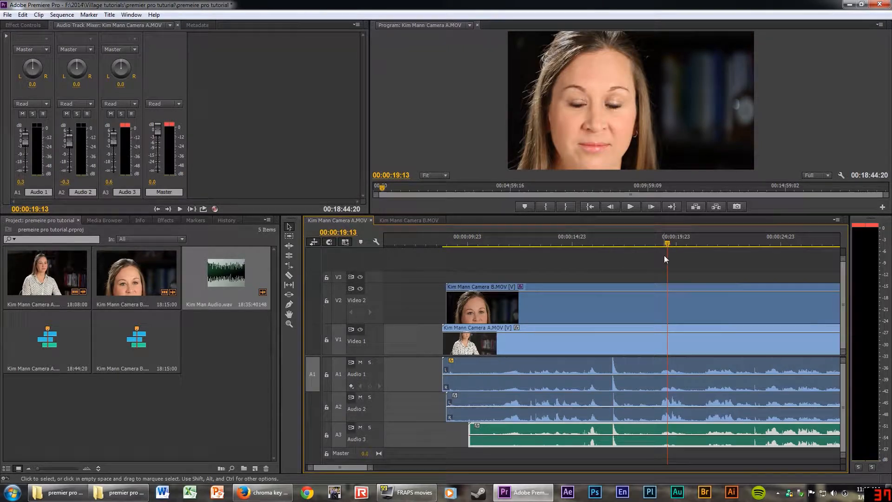
pyautogui.click(706, 238)
pyautogui.press('space')
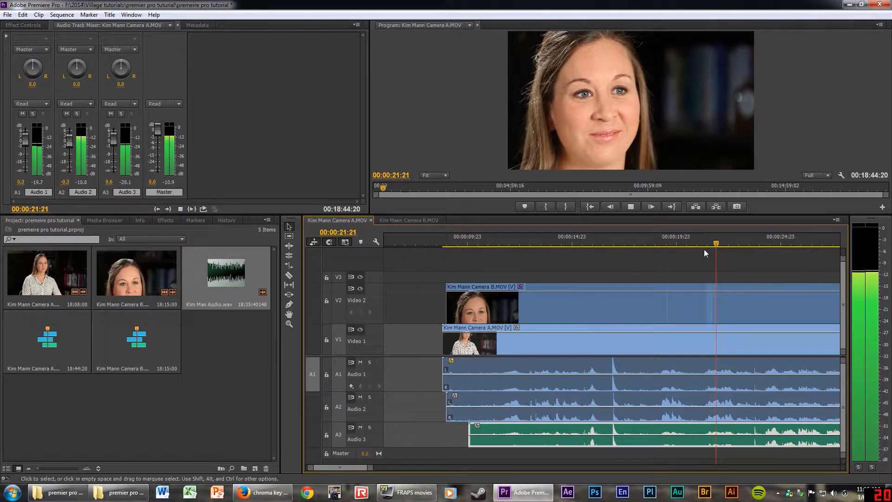
pyautogui.scroll(-1, 674, 327)
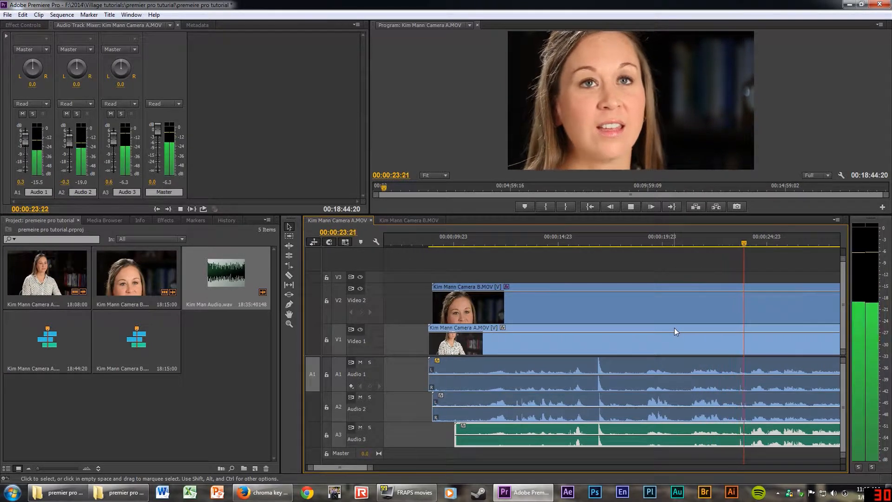
pyautogui.press('space')
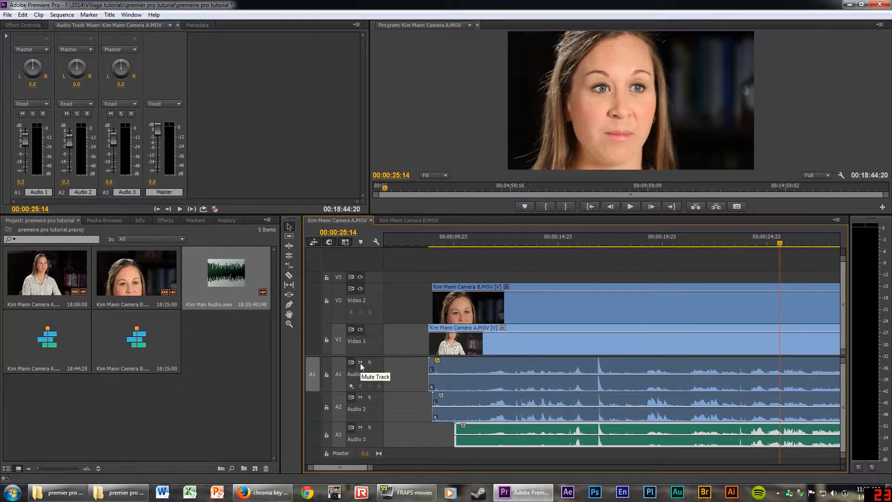
# Mute Audio 1 and Audio 2, then play the sequence to hear only the A3 external audio.
pyautogui.click(360, 397)
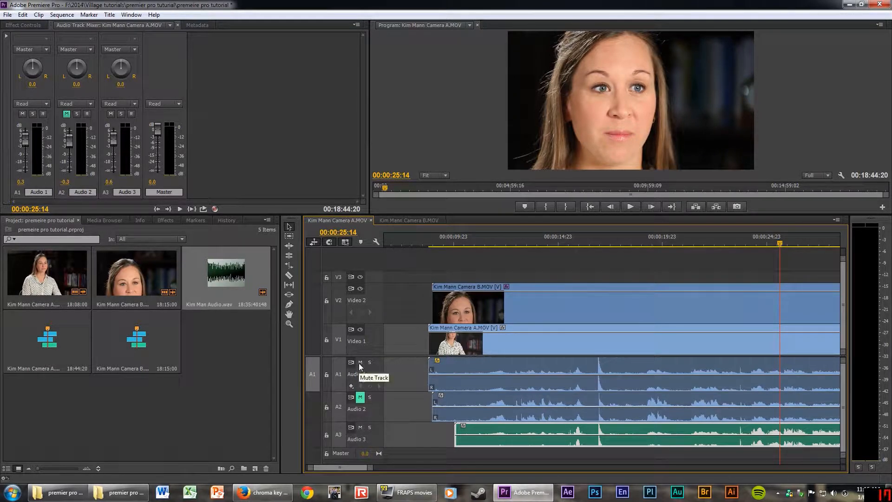
pyautogui.click(360, 362)
pyautogui.scroll(-1, 442, 365)
pyautogui.scroll(-2, 442, 365)
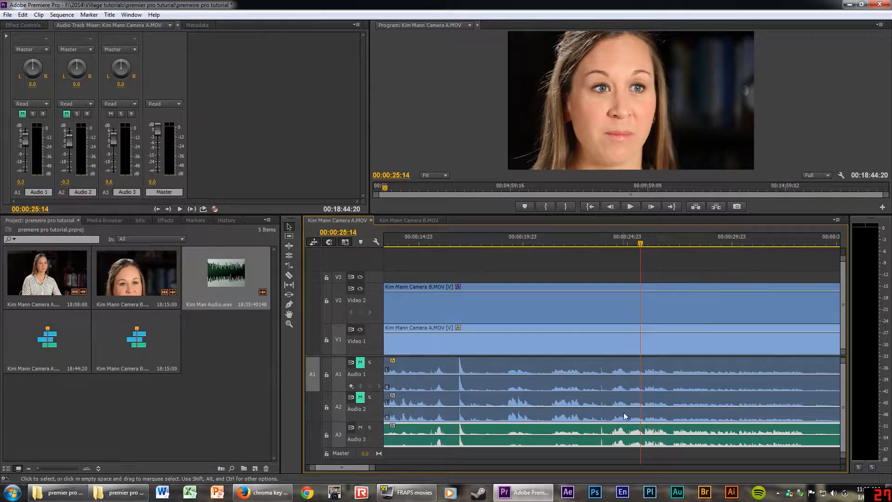
pyautogui.press('space')
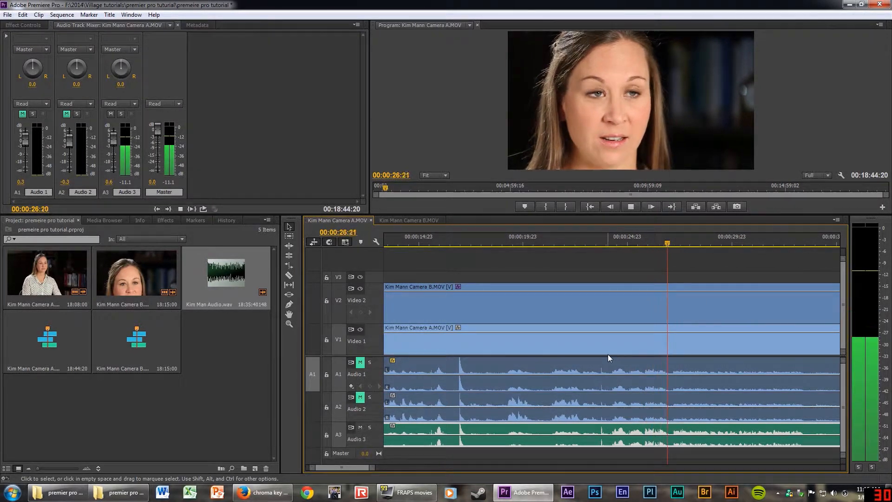
pyautogui.moveTo(565, 215); pyautogui.dragTo(562, 313)
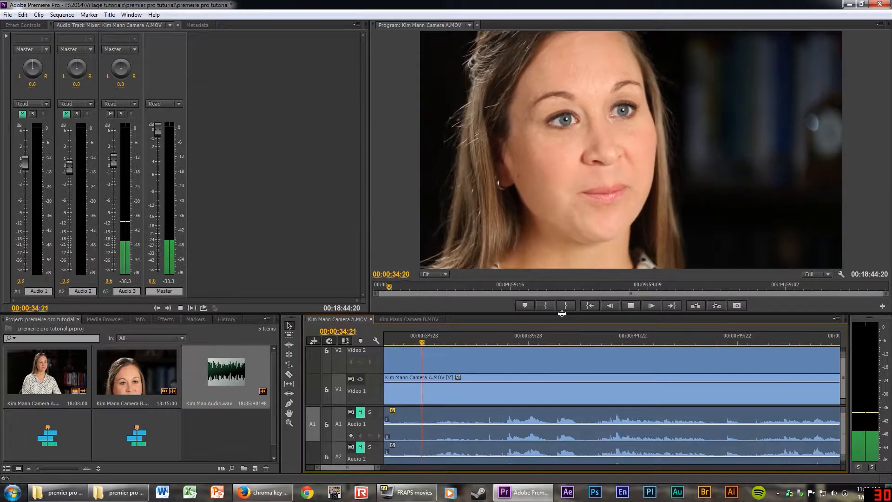
pyautogui.click(517, 338)
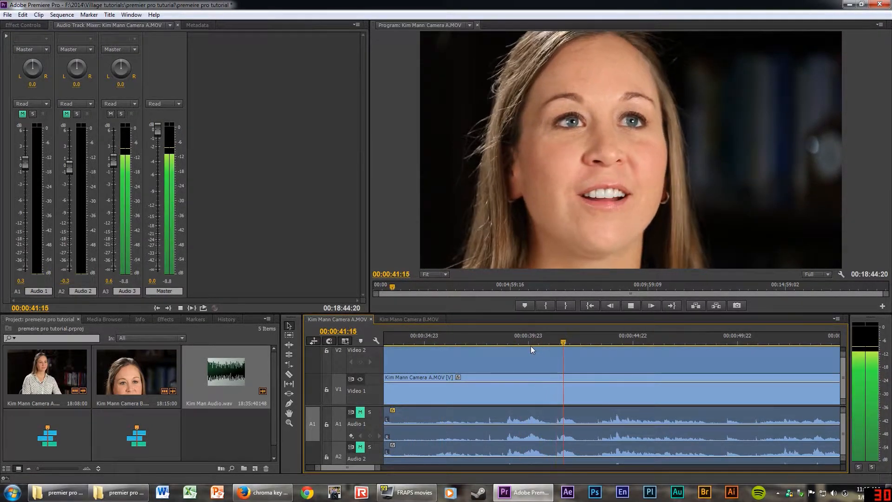
pyautogui.press('space')
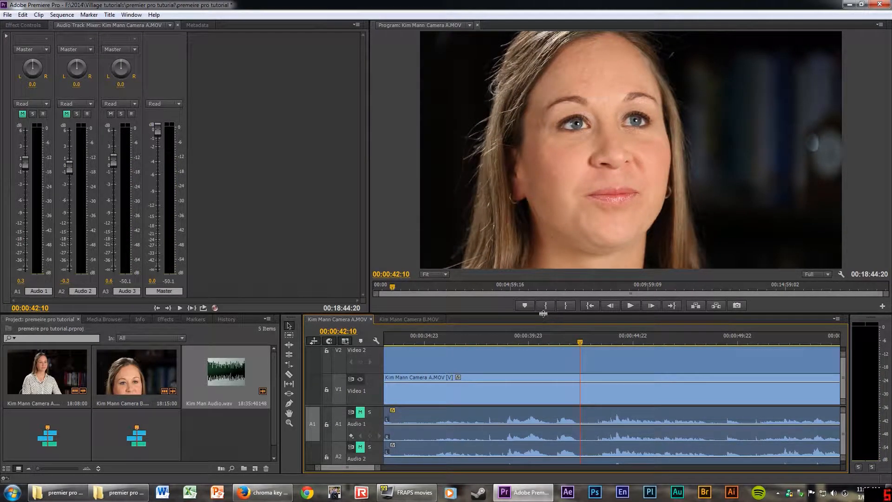
# Make the timeline taller and zoom it so all tracks and clip starts are visible.
pyautogui.moveTo(543, 316); pyautogui.dragTo(541, 241)
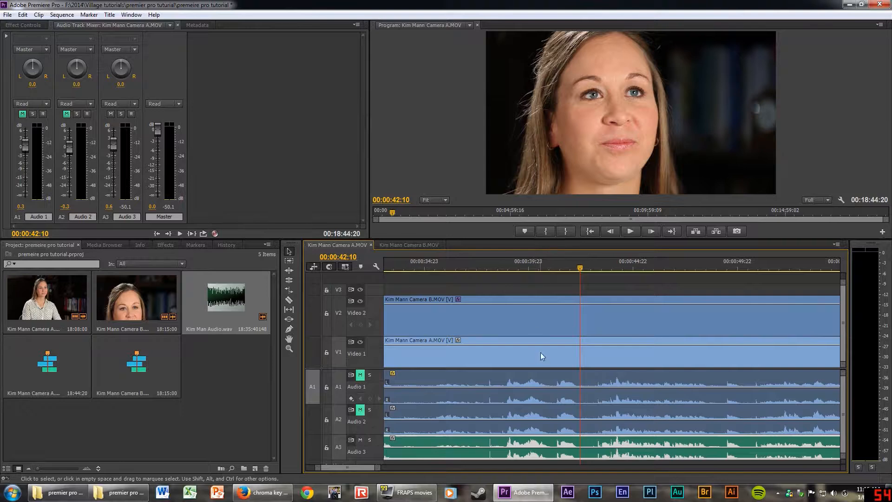
pyautogui.scroll(-4, 539, 354)
pyautogui.scroll(7, 535, 358)
pyautogui.scroll(4, 519, 365)
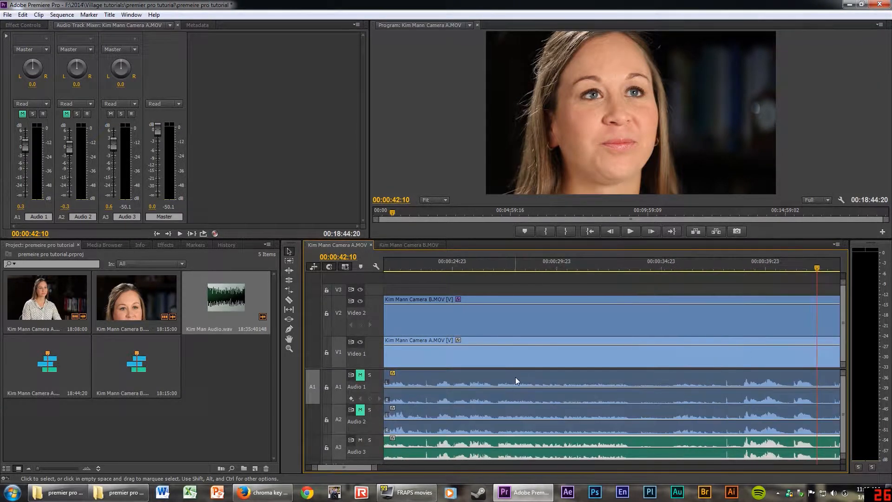
pyautogui.press('-')
pyautogui.press('-')
pyautogui.press('-')
pyautogui.press('-')
pyautogui.press('-')
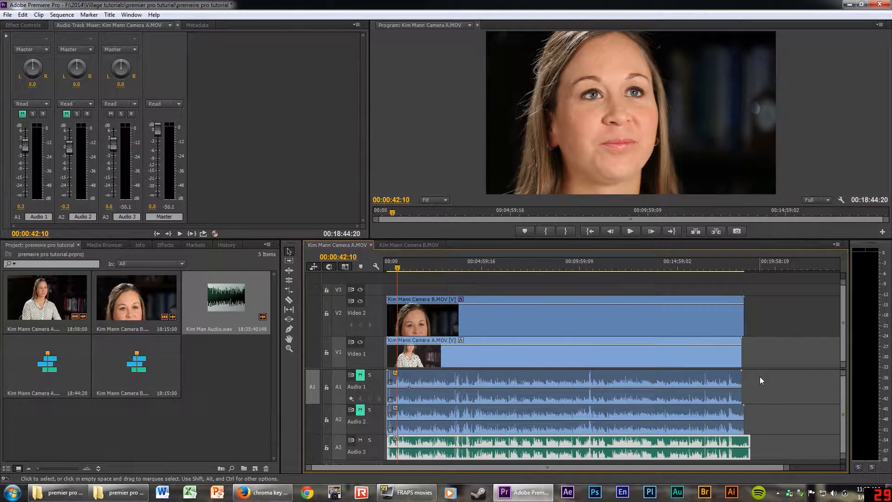
pyautogui.press('=')
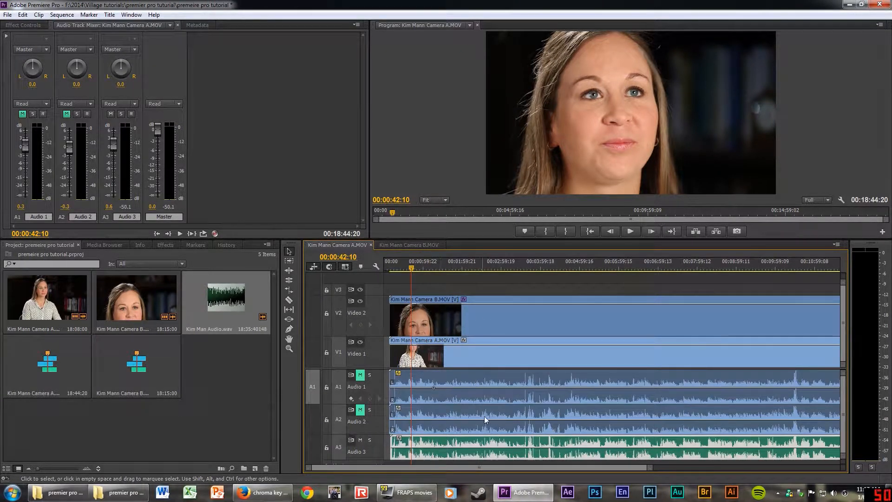
pyautogui.press('=')
pyautogui.press('=')
pyautogui.press('=')
pyautogui.press('=')
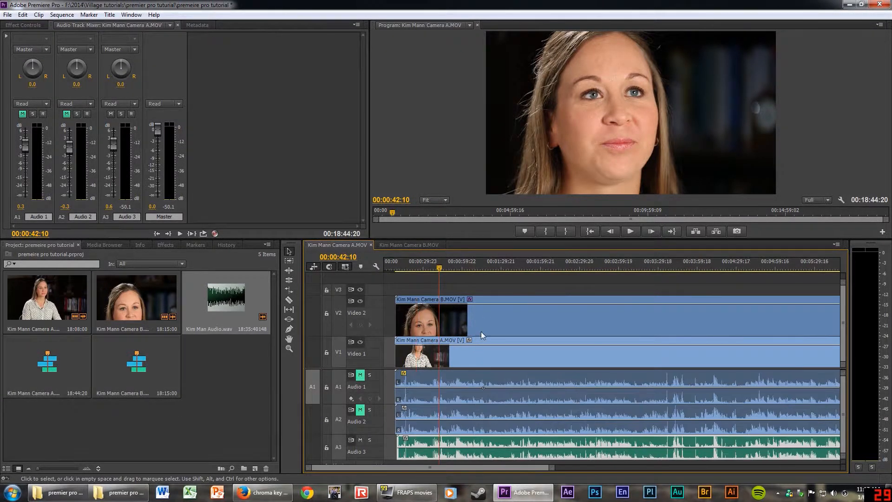
pyautogui.press('-')
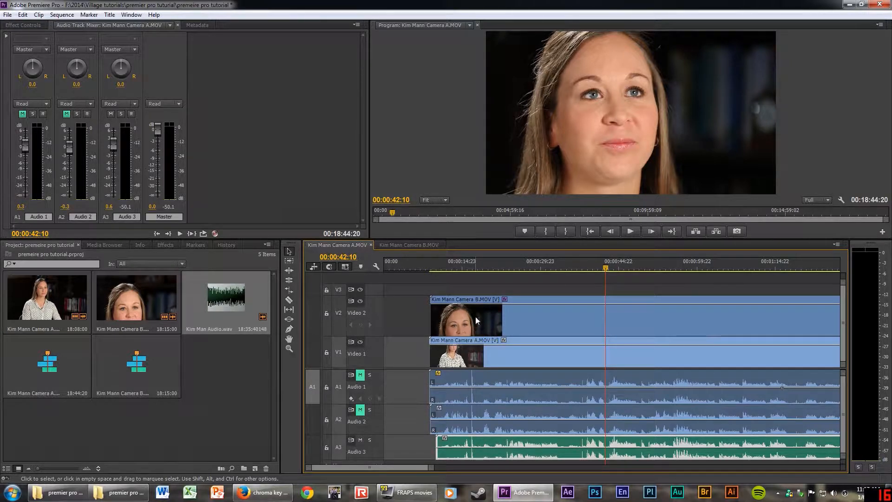
# Move the Camera A clip from Video 1 up to Video 3 and adjust the V2 and V3 track heights.
pyautogui.click(536, 340)
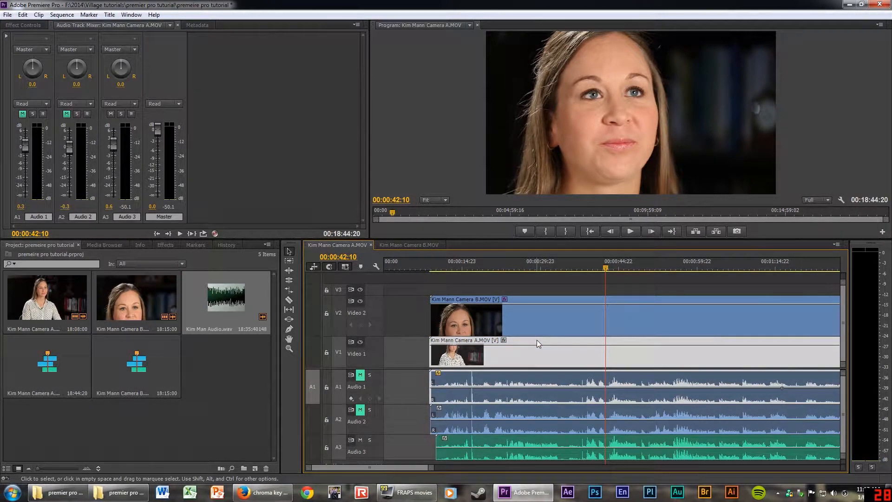
pyautogui.moveTo(537, 340); pyautogui.dragTo(532, 289)
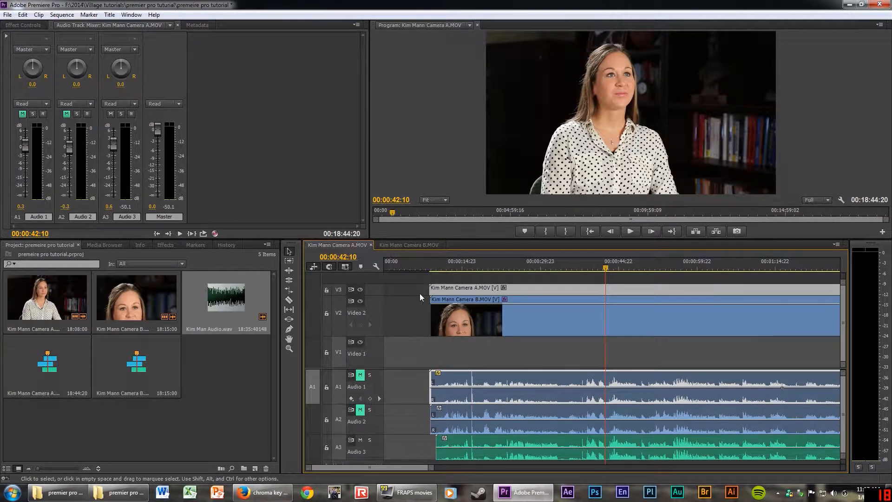
pyautogui.doubleClick(372, 289)
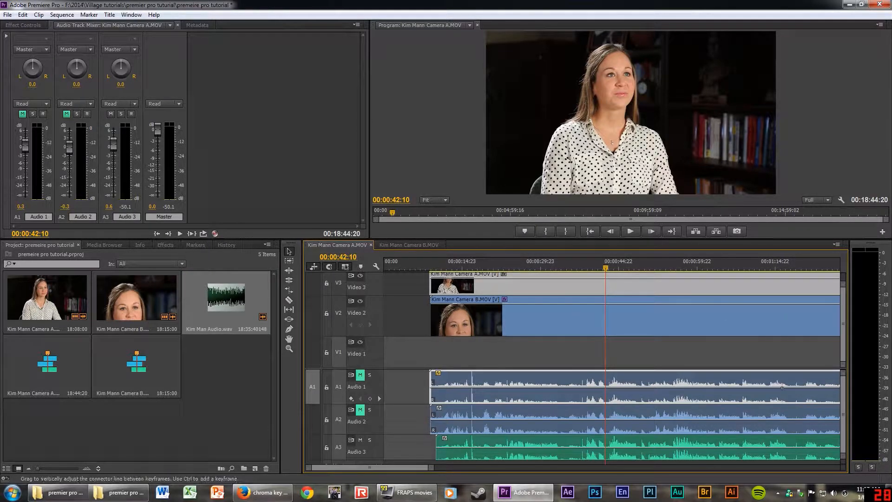
pyautogui.doubleClick(378, 311)
pyautogui.doubleClick(376, 307)
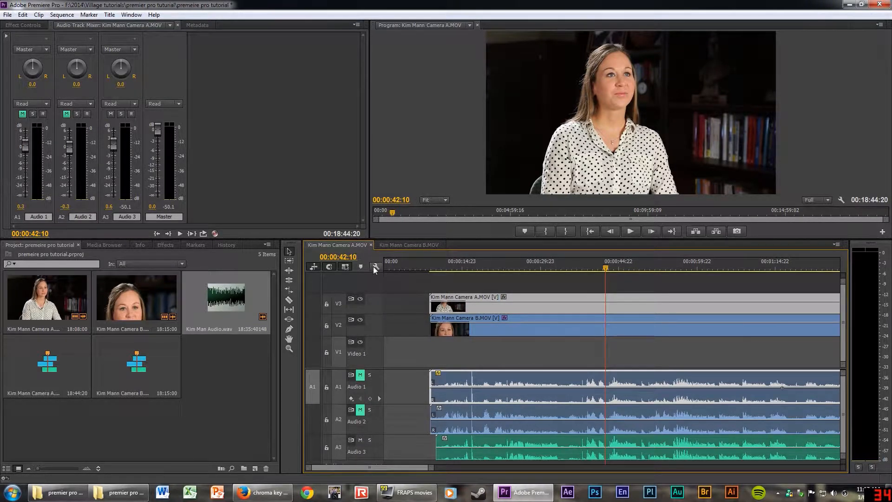
# Add one new video track through Add Tracks, creating empty Video 4 and Audio 4 tracks.
pyautogui.rightClick(363, 283)
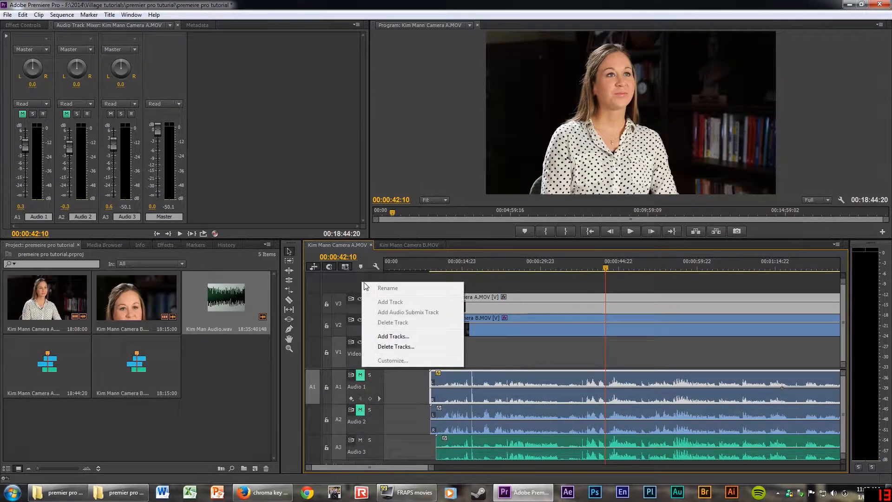
pyautogui.click(391, 336)
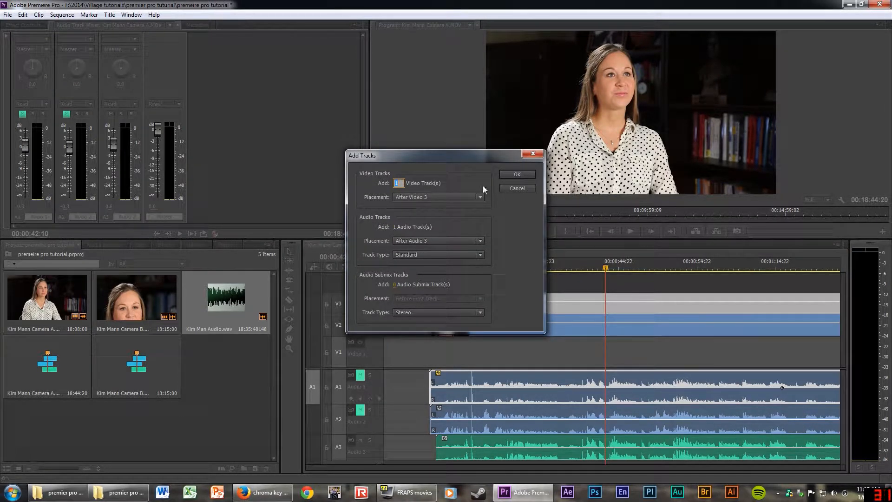
pyautogui.click(509, 177)
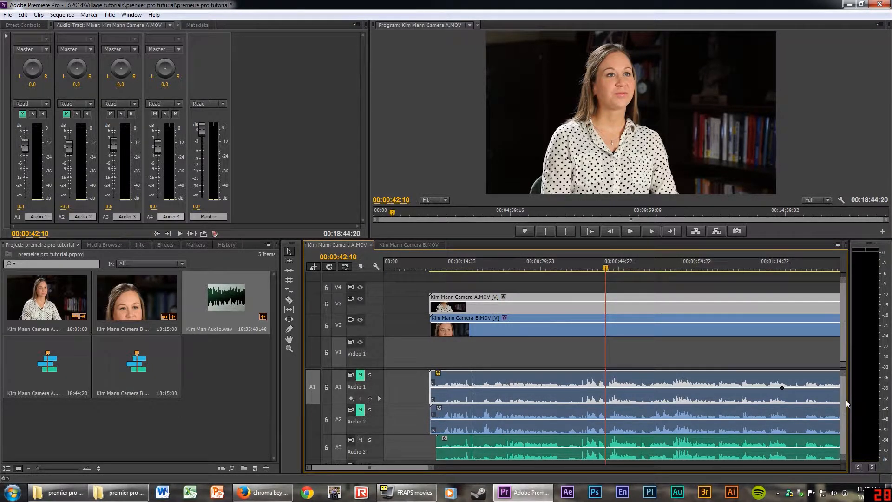
pyautogui.moveTo(846, 400); pyautogui.dragTo(846, 380)
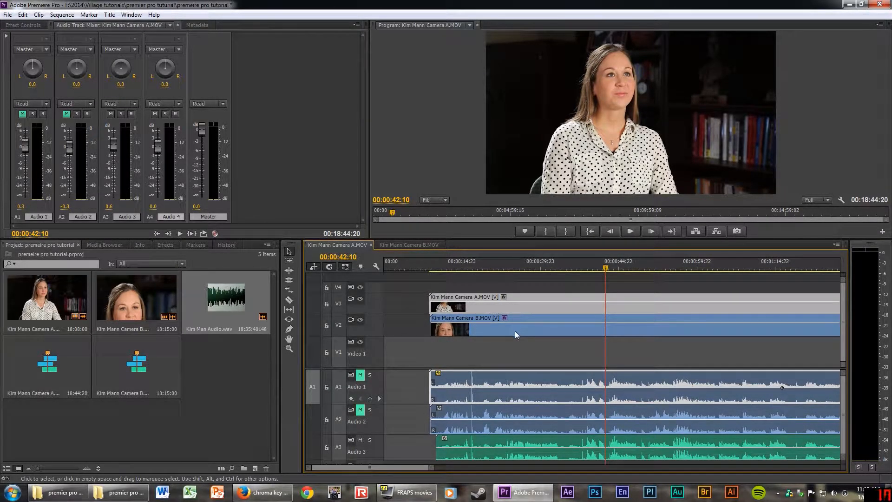
pyautogui.click(481, 346)
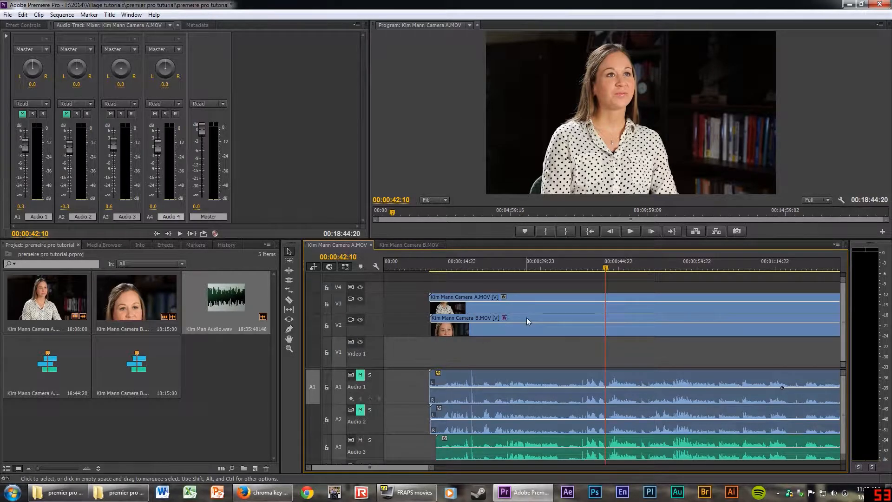
# Drop Camera B to Video 1 under Camera A on Video 2, then play back to 00:00:45:10.
pyautogui.moveTo(527, 318)
pyautogui.mouseDown()
pyautogui.moveTo(528, 340)
pyautogui.moveTo(526, 308)
pyautogui.moveTo(532, 321)
pyautogui.mouseUp()
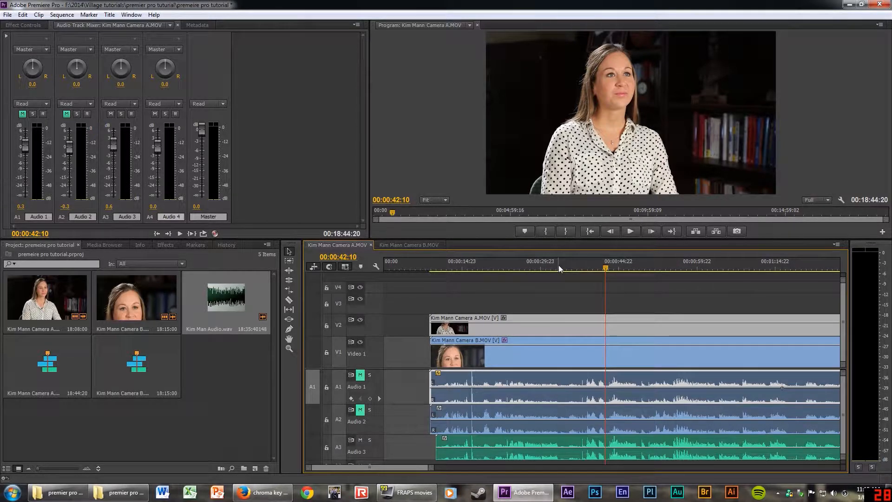
pyautogui.click(621, 268)
pyautogui.press('space')
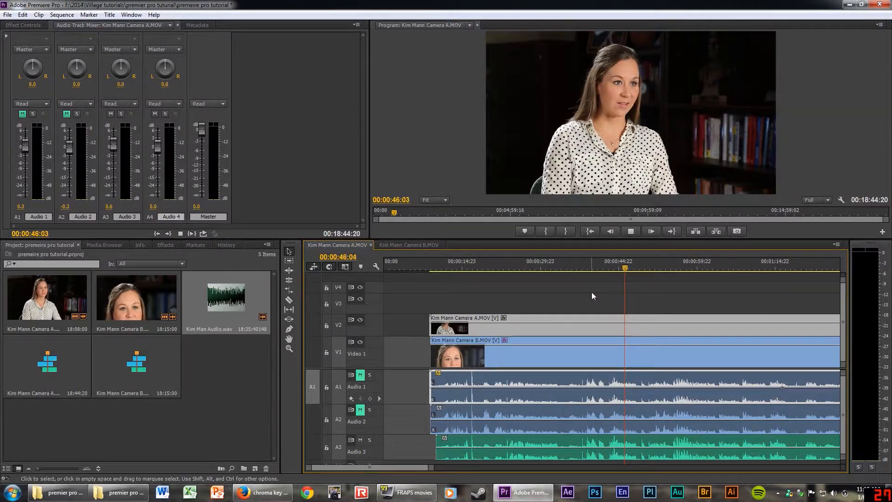
pyautogui.press('space')
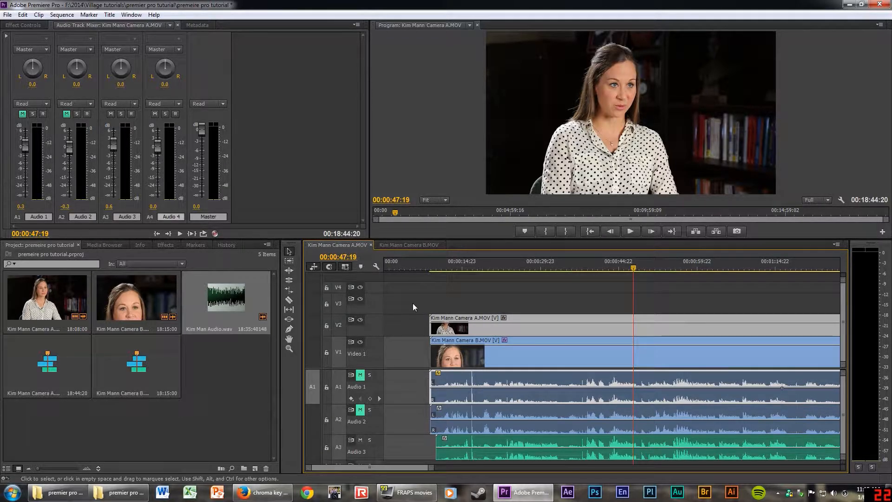
pyautogui.scroll(-1, 603, 352)
pyautogui.scroll(1, 604, 352)
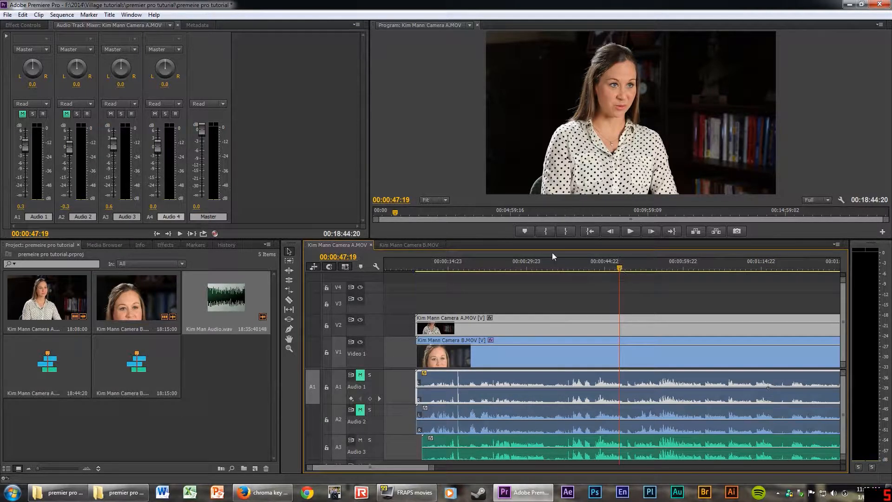
pyautogui.moveTo(619, 267); pyautogui.dragTo(607, 265)
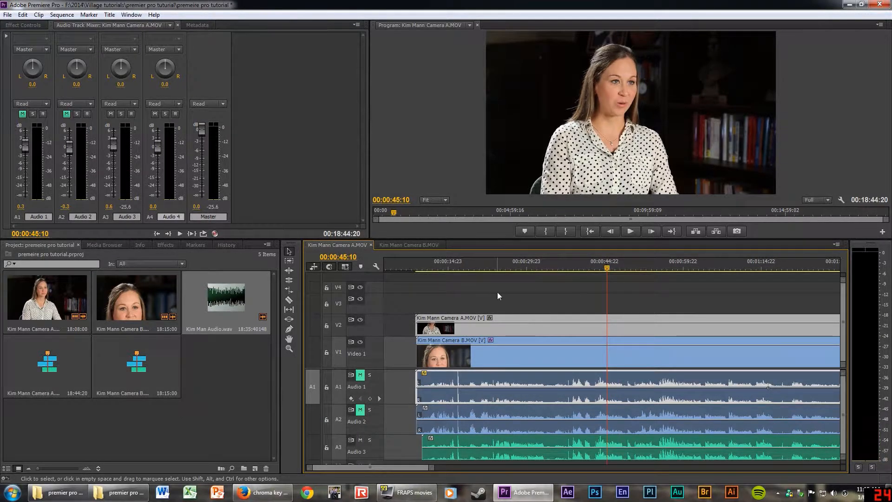
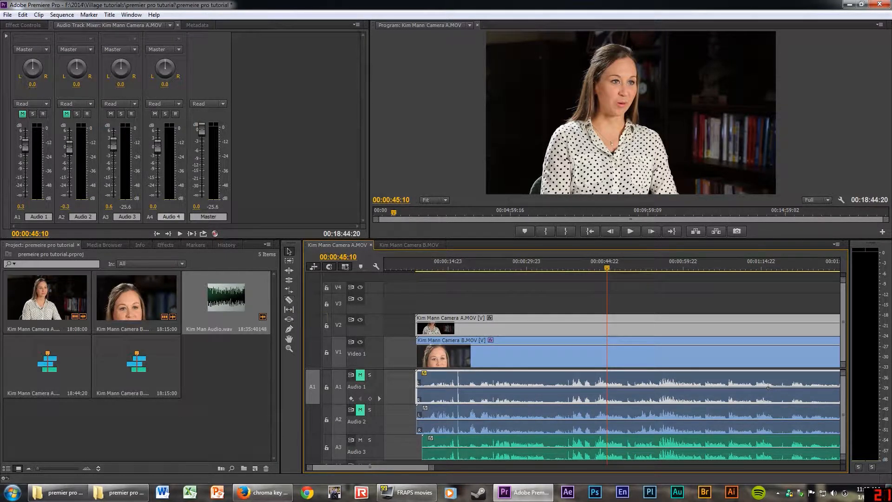
# Razor-cut the Camera A clip and its audio at three points on V2.
pyautogui.click(289, 299)
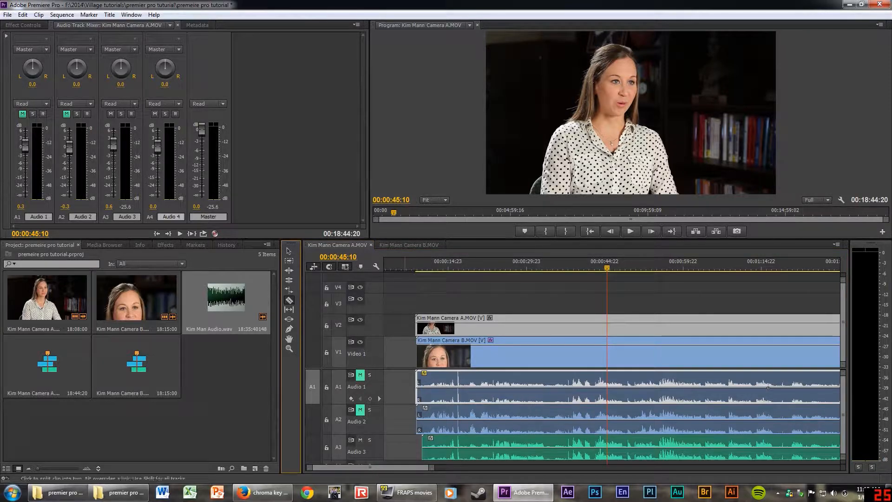
pyautogui.click(289, 252)
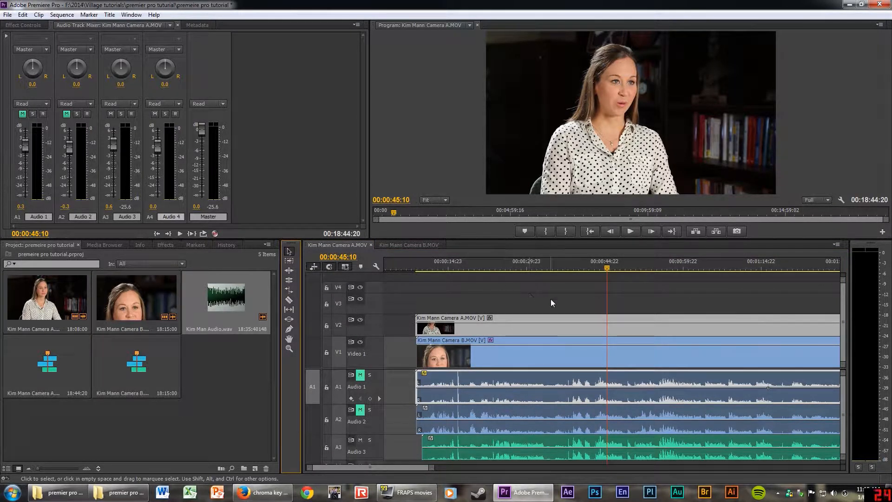
pyautogui.press('c')
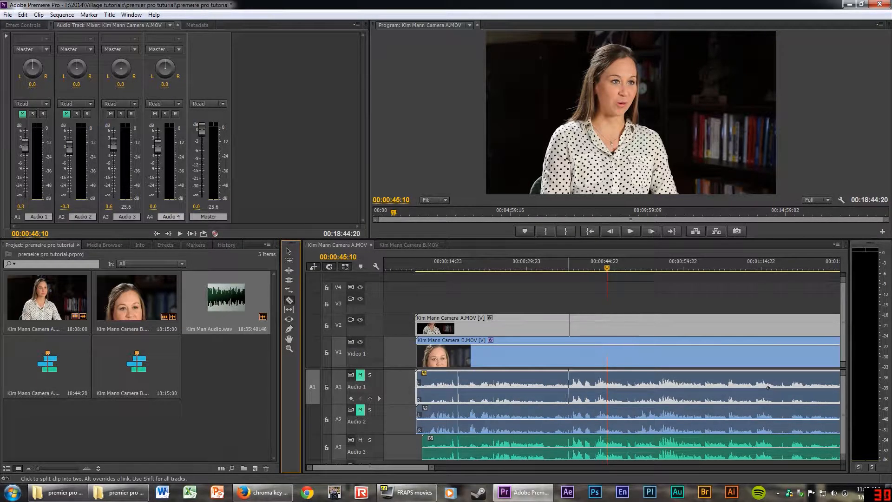
pyautogui.click(575, 325)
pyautogui.click(561, 325)
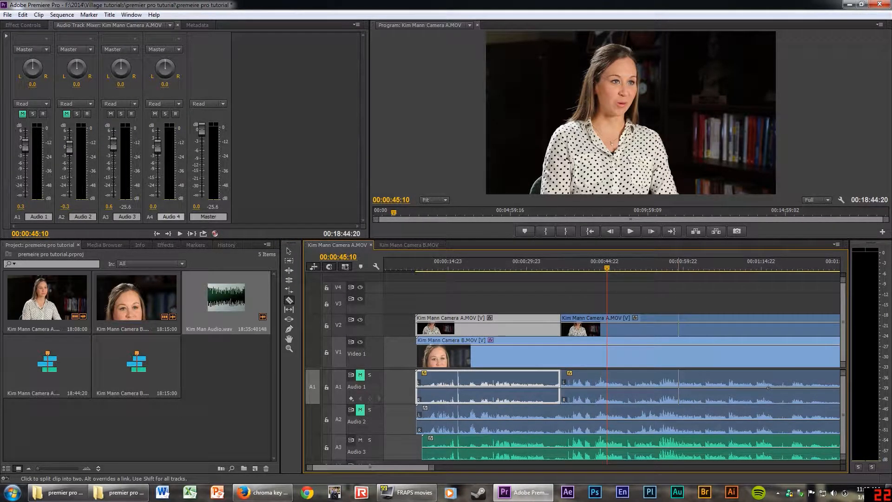
pyautogui.click(678, 328)
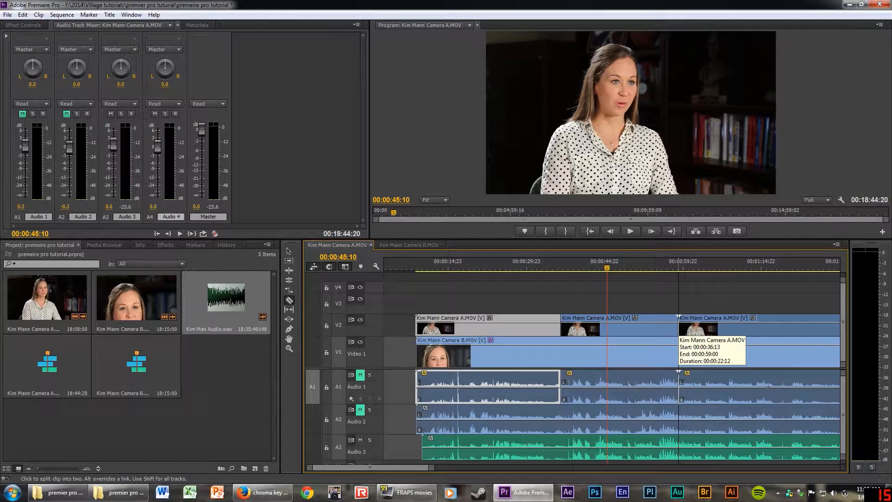
# Delete the middle Camera A piece, play back from 00:00:34:07, then restore it with undo.
pyautogui.click(656, 329)
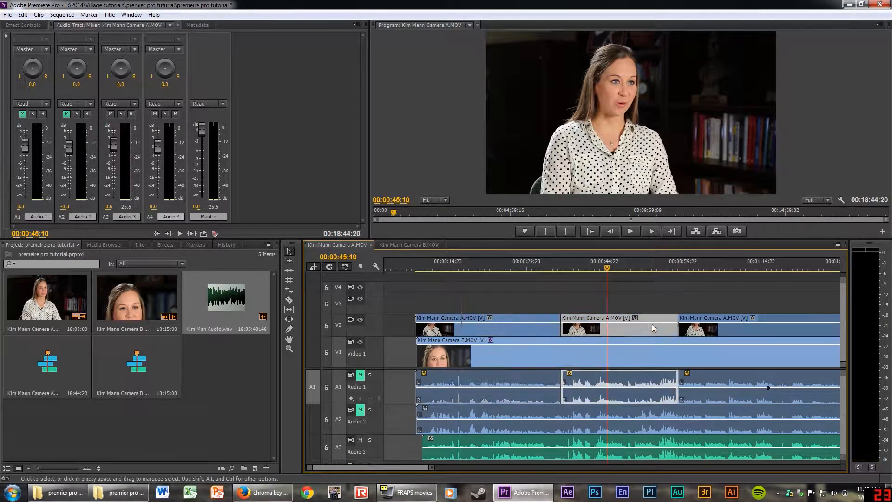
pyautogui.press('Delete')
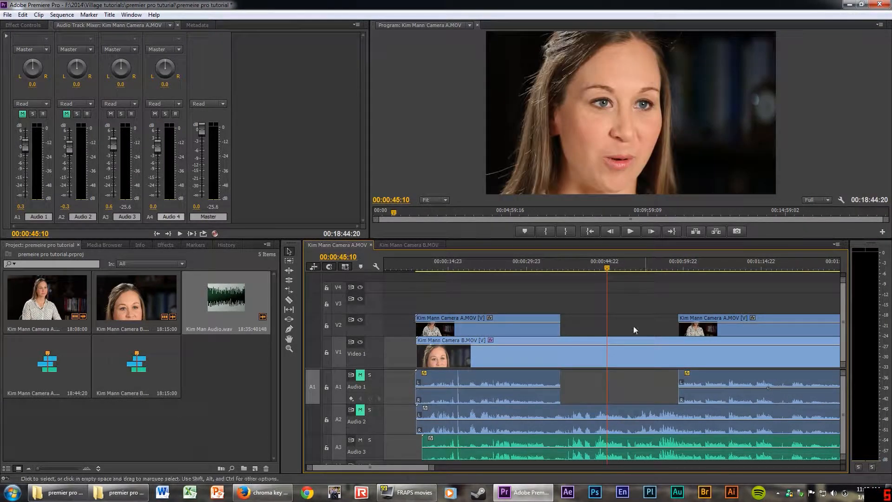
pyautogui.moveTo(584, 263); pyautogui.dragTo(559, 274)
pyautogui.press('space')
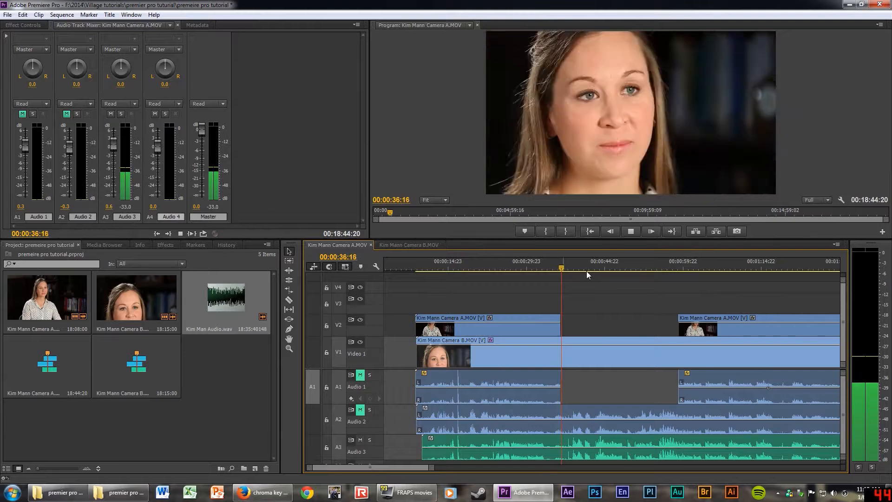
pyautogui.click(676, 264)
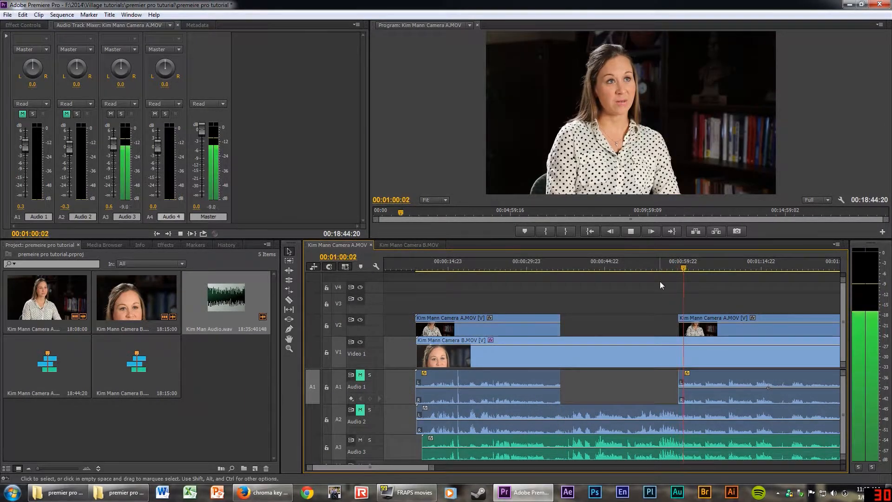
pyautogui.press('space')
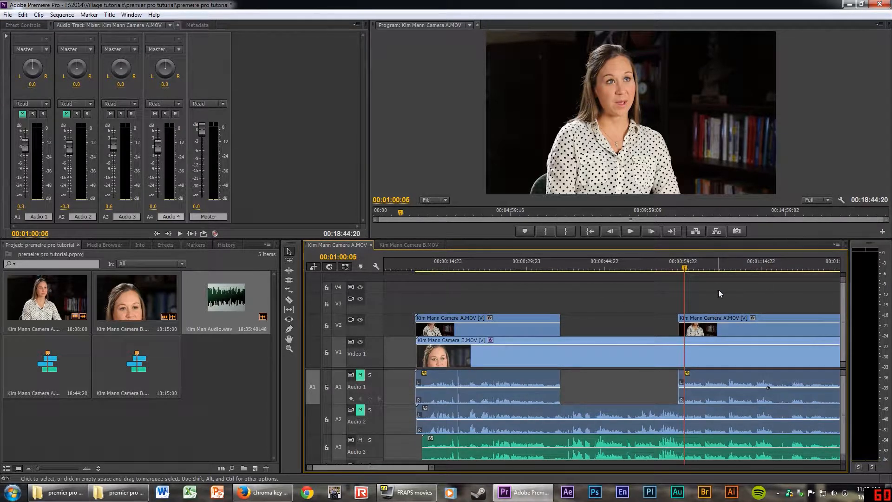
pyautogui.hotkey('ctrl', 'z')
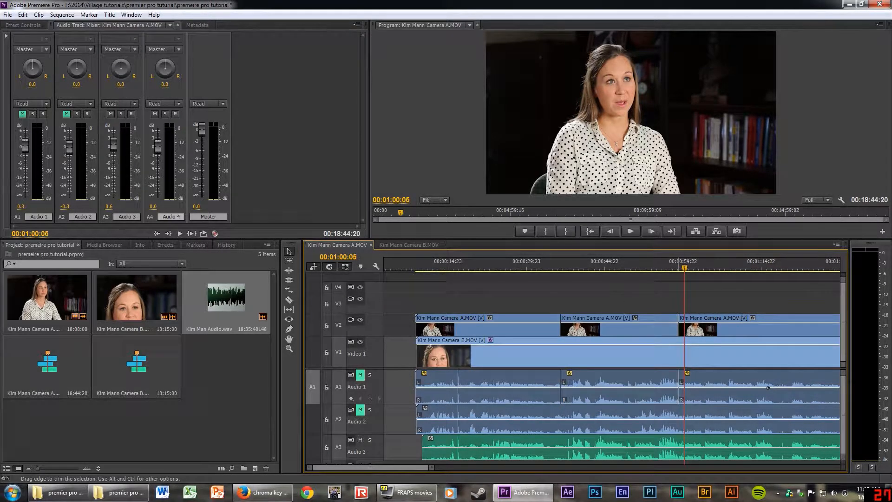
# Undo the extra cut and trim and shift the two Camera A clips to open a gap.
pyautogui.hotkey('ctrl', 'z')
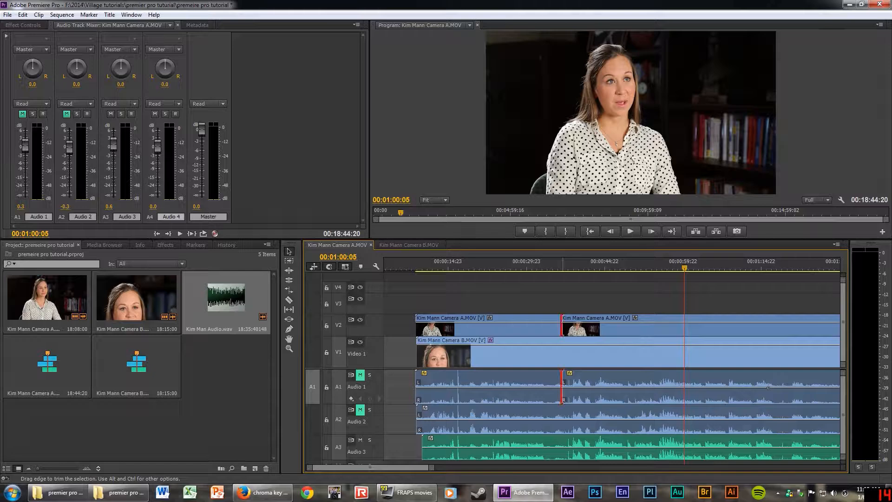
pyautogui.moveTo(564, 327); pyautogui.dragTo(603, 328)
pyautogui.click(551, 268)
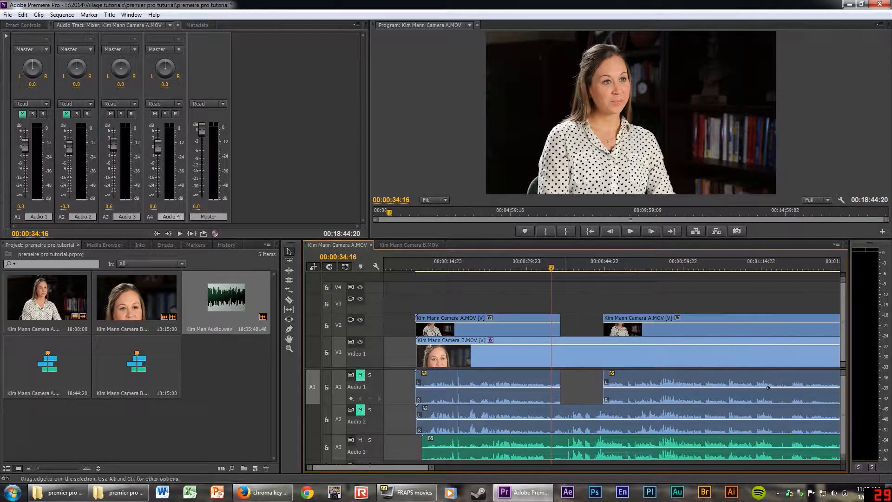
pyautogui.moveTo(560, 330); pyautogui.dragTo(560, 333)
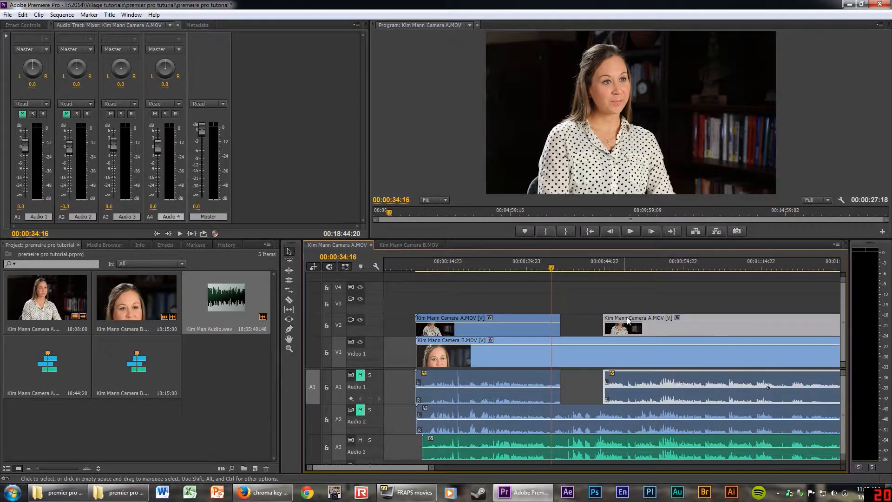
pyautogui.moveTo(623, 325); pyautogui.dragTo(641, 326)
# Play the edit back from 00:00:57:17, then undo the last clip nudge.
pyautogui.click(672, 268)
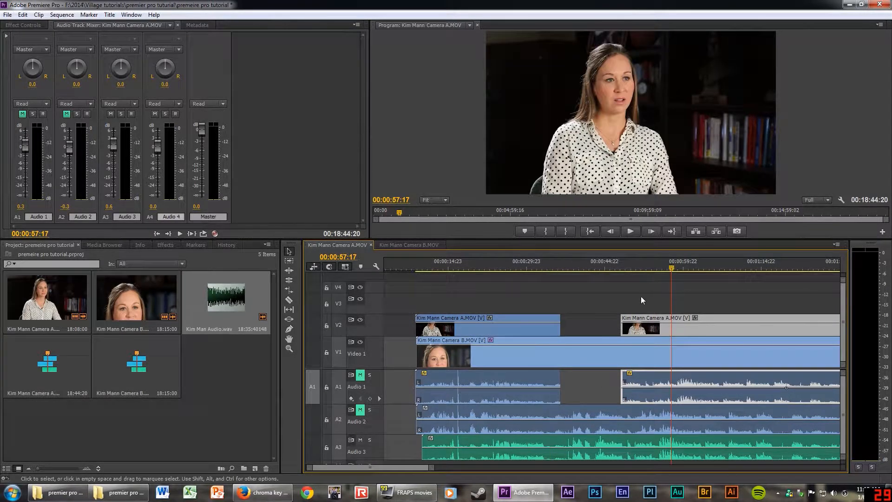
pyautogui.press('space')
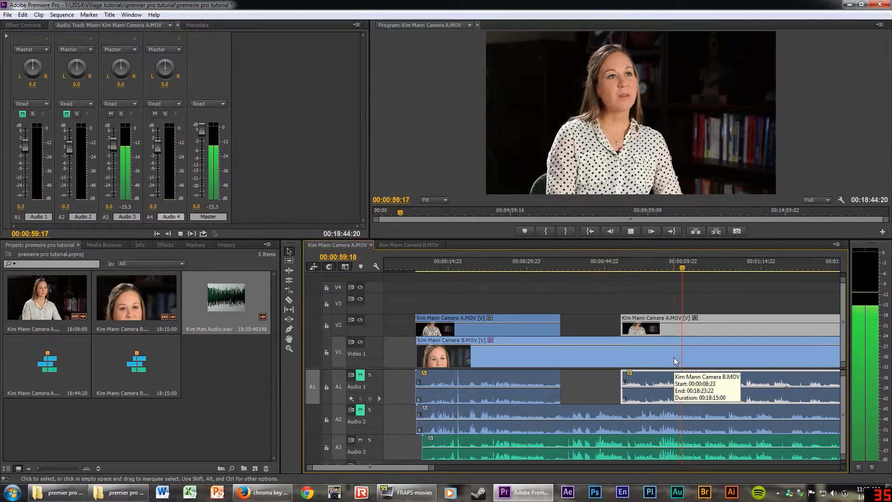
pyautogui.press('space')
pyautogui.hotkey('ctrl', 'z')
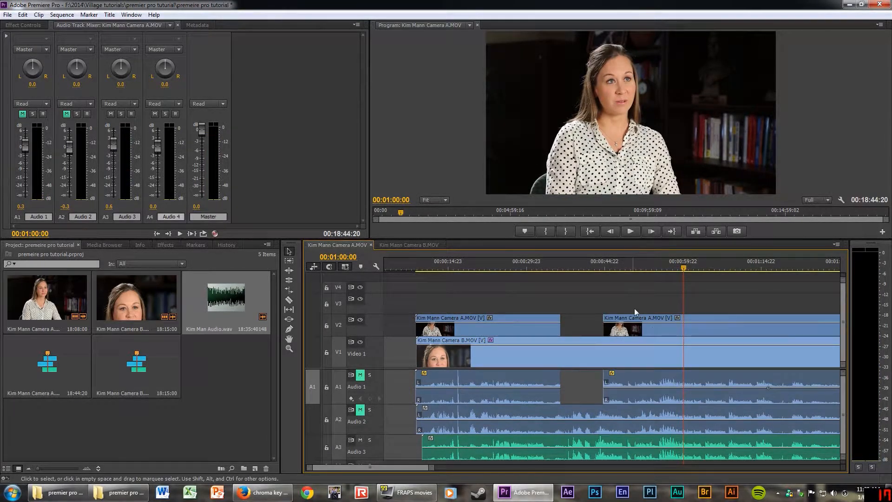
# Group the selected clips and shift the group slightly later.
pyautogui.scroll(-2, 614, 297)
pyautogui.scroll(2, 589, 301)
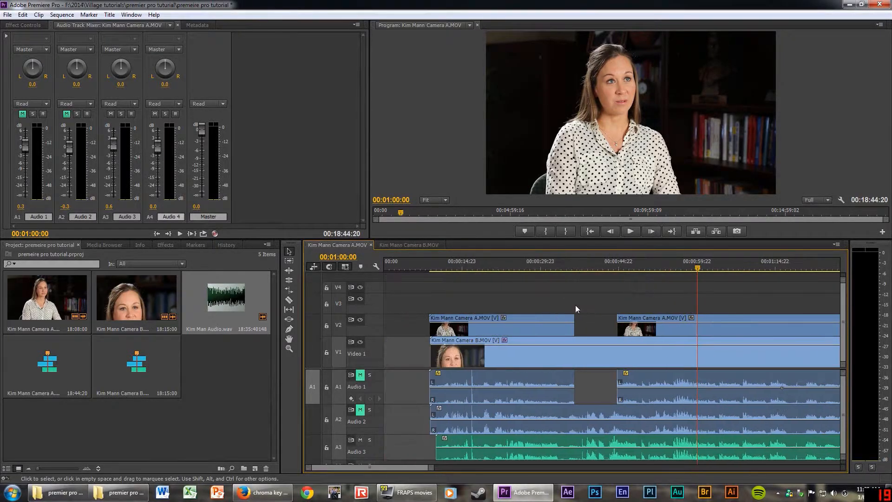
pyautogui.moveTo(544, 288); pyautogui.dragTo(685, 448)
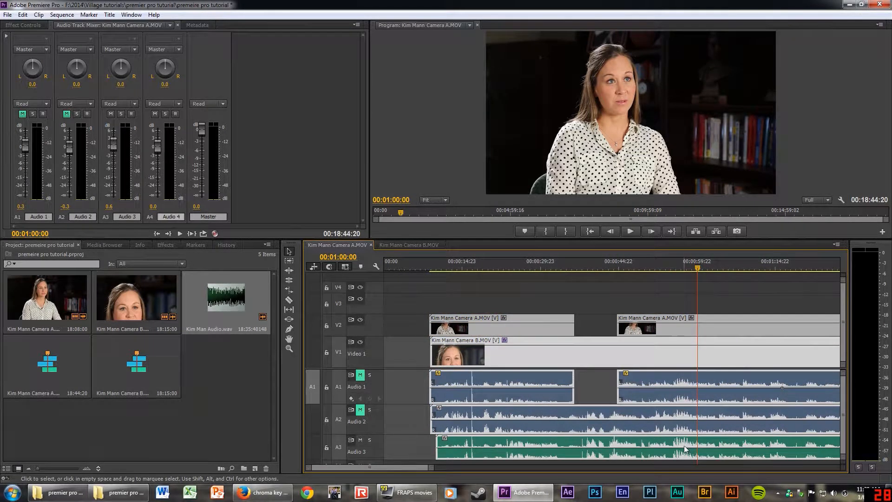
pyautogui.rightClick(668, 380)
pyautogui.click(694, 198)
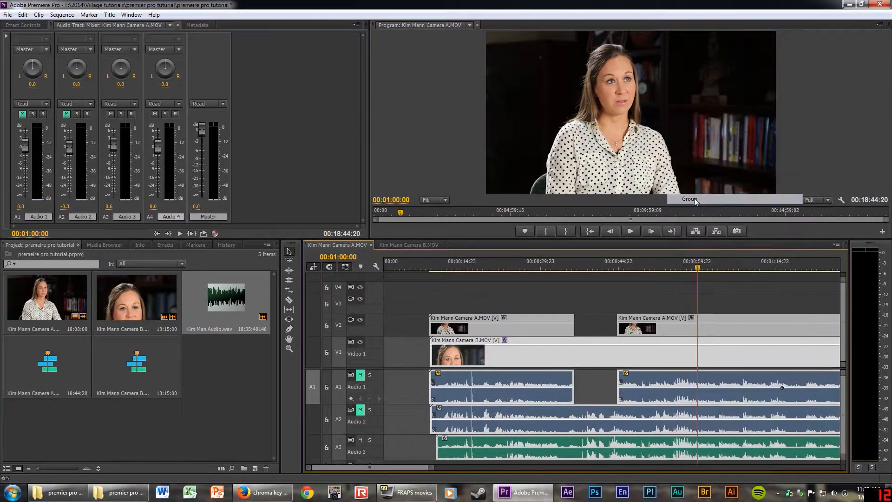
pyautogui.click(625, 296)
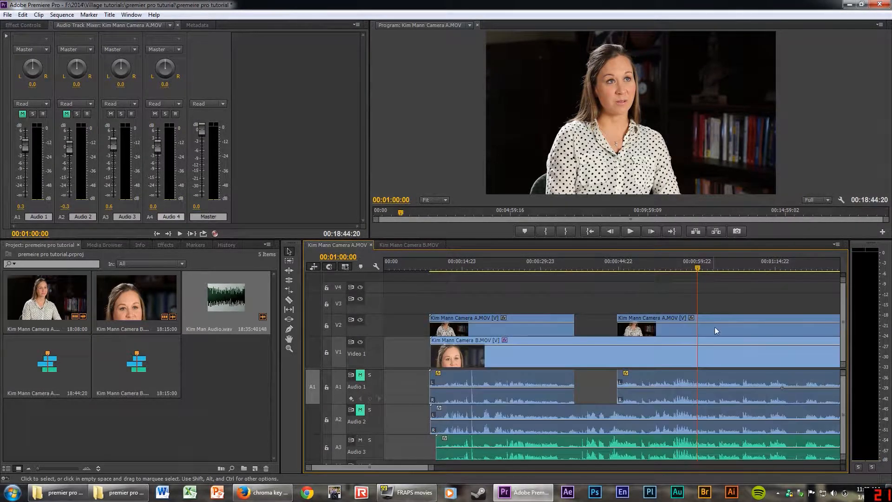
pyautogui.moveTo(723, 317)
pyautogui.mouseDown()
pyautogui.moveTo(750, 327)
pyautogui.moveTo(734, 332)
pyautogui.moveTo(721, 318)
pyautogui.mouseUp()
# Razor-cut Camera A and its audio, then start the new piece later to open a gap.
pyautogui.scroll(-4, 722, 318)
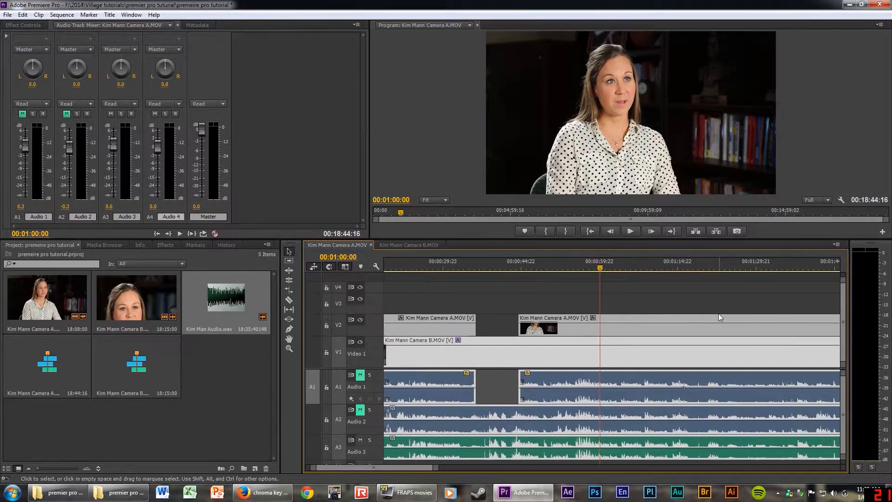
pyautogui.click(639, 306)
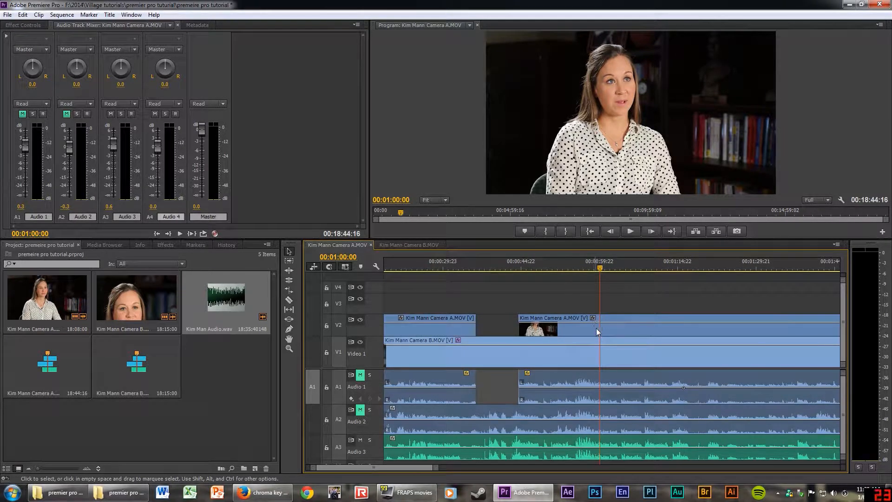
pyautogui.press('c')
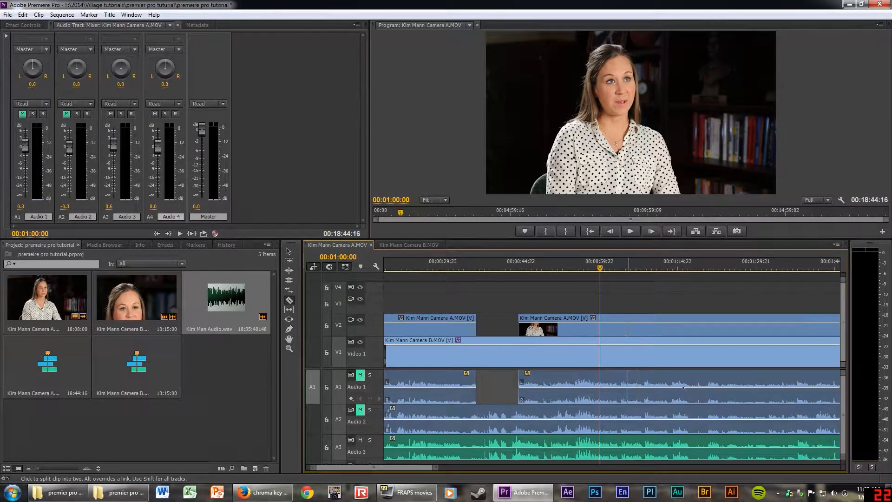
pyautogui.click(623, 329)
pyautogui.press('v')
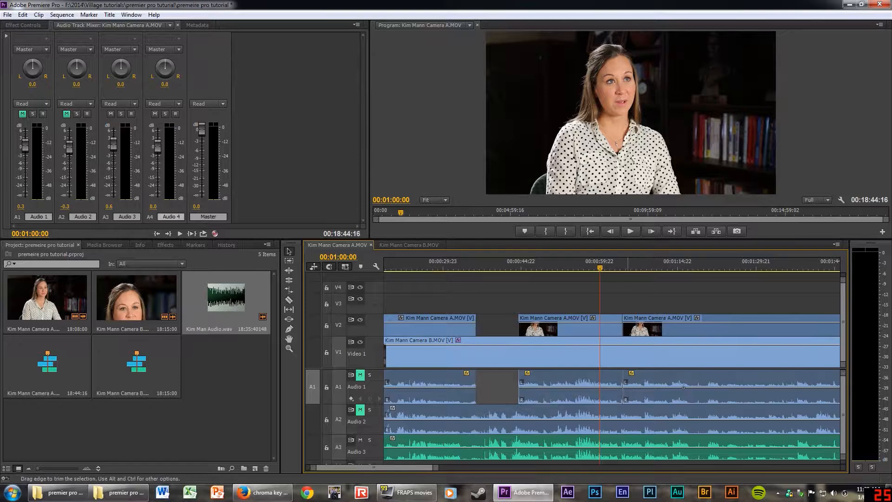
pyautogui.moveTo(624, 326)
pyautogui.mouseDown()
pyautogui.moveTo(648, 331)
pyautogui.moveTo(635, 328)
pyautogui.mouseUp()
# Make two more Camera A cuts, starting each new piece later, the last by 21 frames.
pyautogui.press('c')
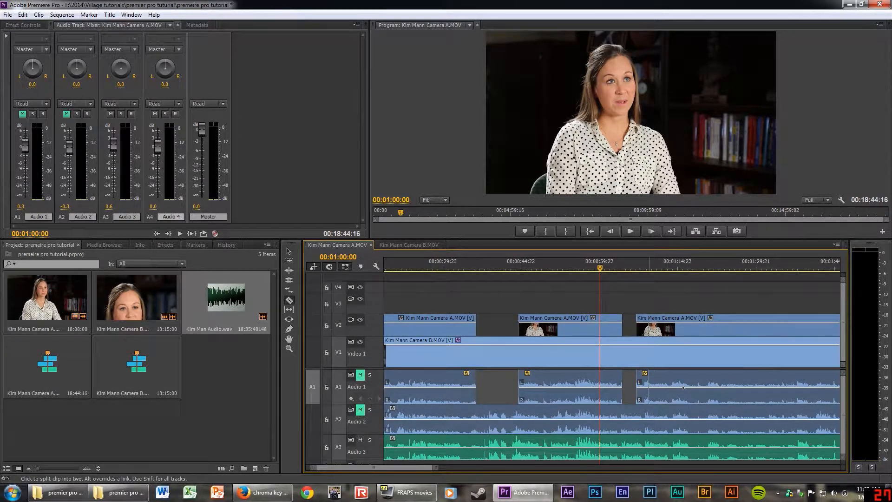
pyautogui.click(649, 325)
pyautogui.press('v')
pyautogui.moveTo(650, 328); pyautogui.dragTo(656, 331)
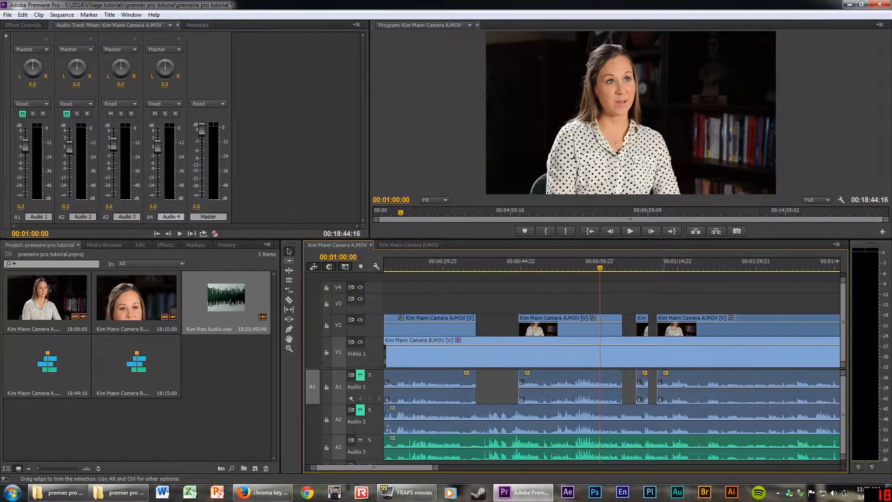
pyautogui.press('c')
pyautogui.click(662, 387)
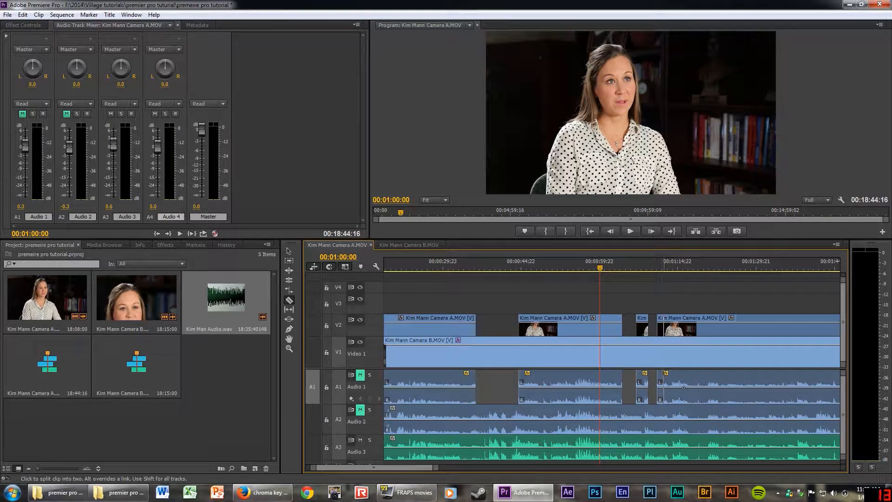
pyautogui.press('v')
pyautogui.moveTo(662, 330); pyautogui.dragTo(672, 330)
# Play the edit back from before the trimmed cut, then zoom the timeline in and out.
pyautogui.click(640, 263)
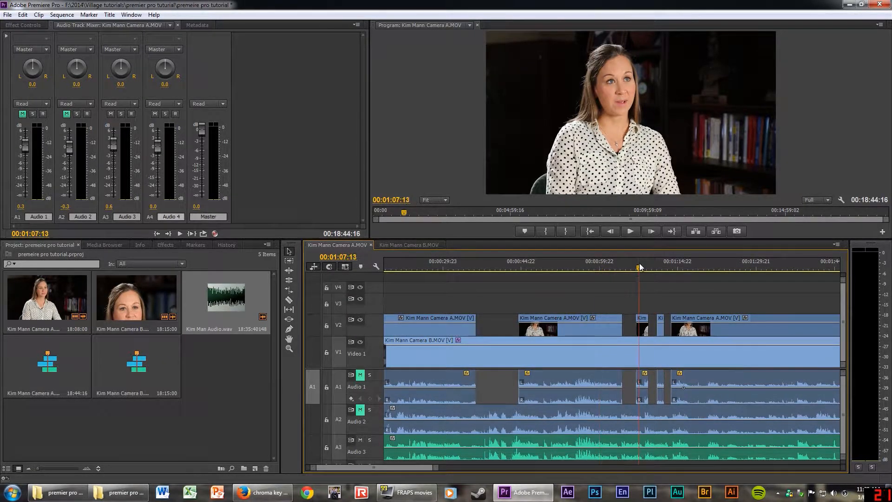
pyautogui.press('space')
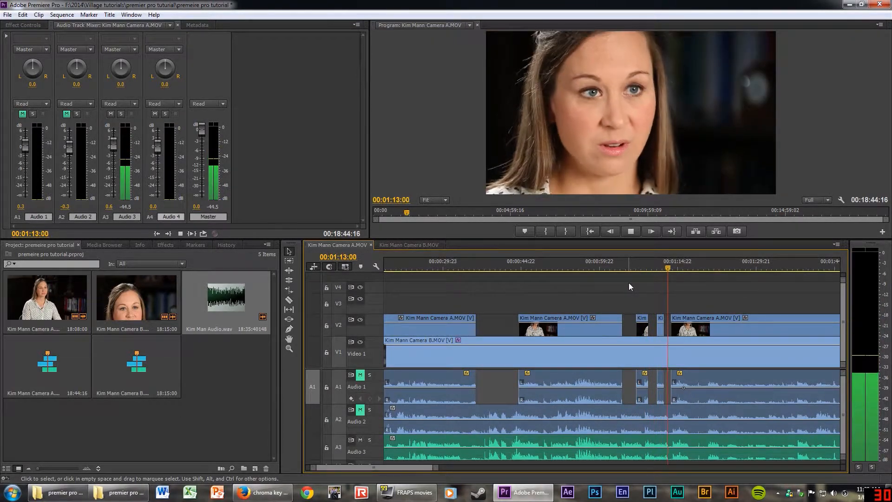
pyautogui.press('space')
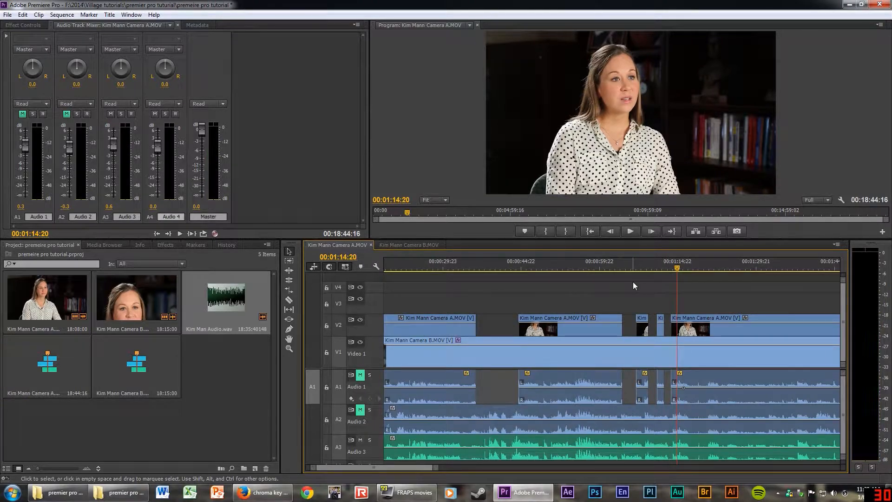
pyautogui.press('=')
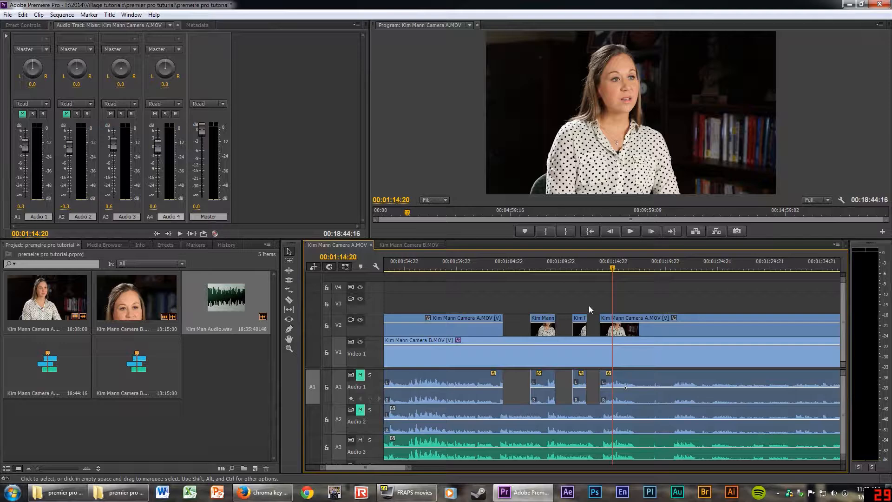
pyautogui.press('-')
pyautogui.press('-')
pyautogui.press('-')
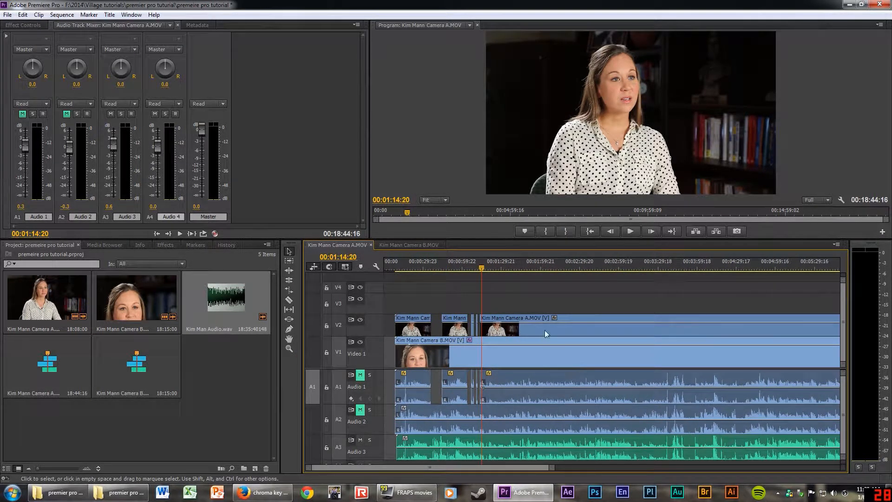
# Shift the clips about 22 seconds later, then select all clips and ungroup them.
pyautogui.moveTo(588, 320); pyautogui.dragTo(606, 325)
pyautogui.click(449, 291)
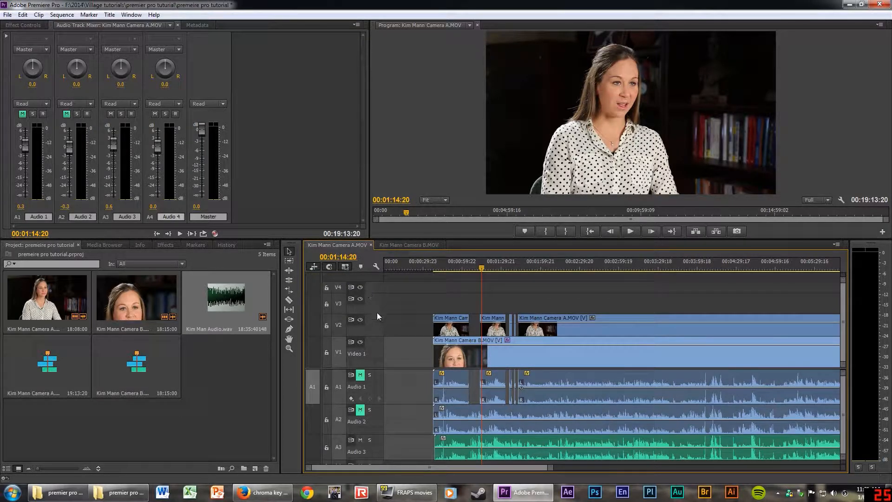
pyautogui.click(288, 263)
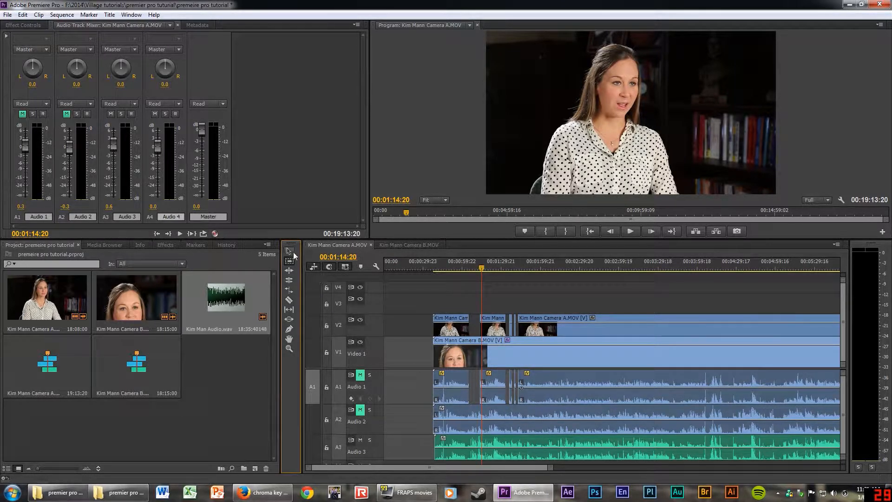
pyautogui.click(289, 253)
pyautogui.moveTo(415, 277); pyautogui.dragTo(647, 463)
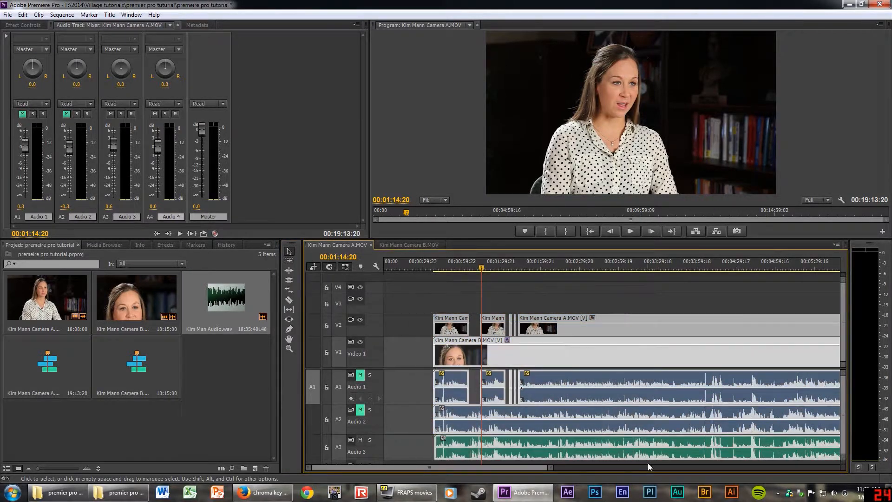
pyautogui.rightClick(601, 338)
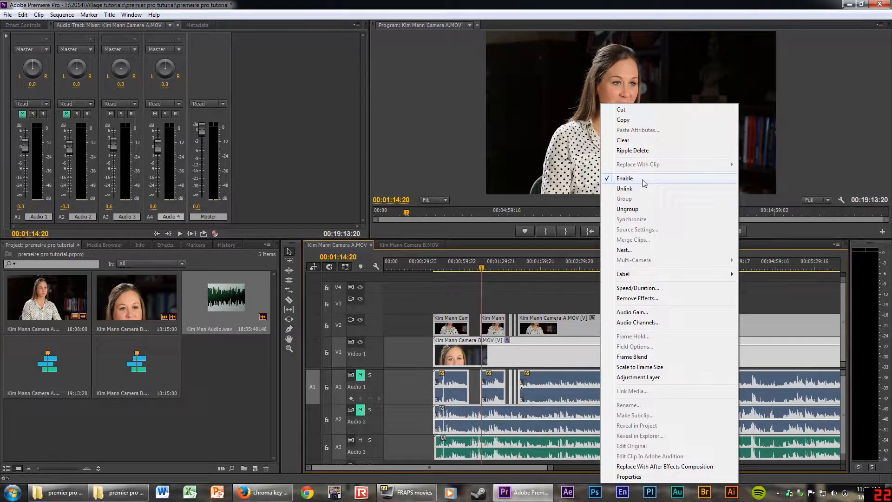
pyautogui.click(636, 210)
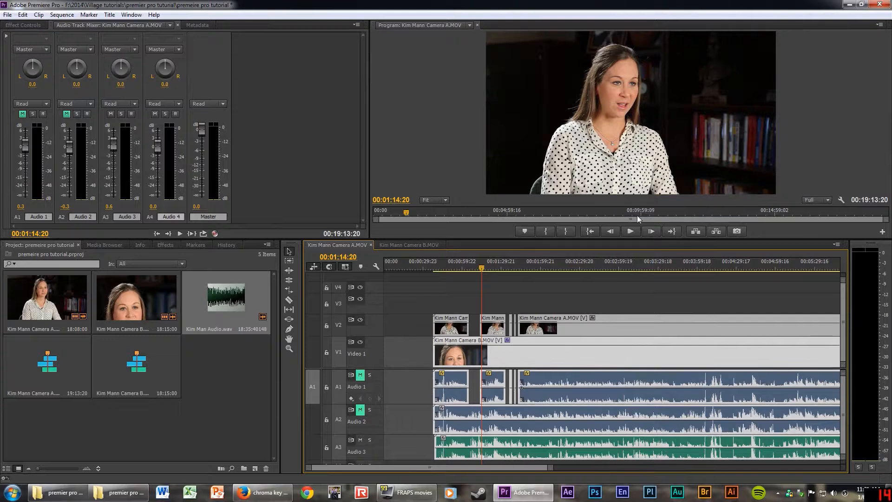
# Razor-cut Camera A, Camera B and the green A3 audio at one point near ten minutes.
pyautogui.scroll(-3, 634, 314)
pyautogui.scroll(4, 596, 315)
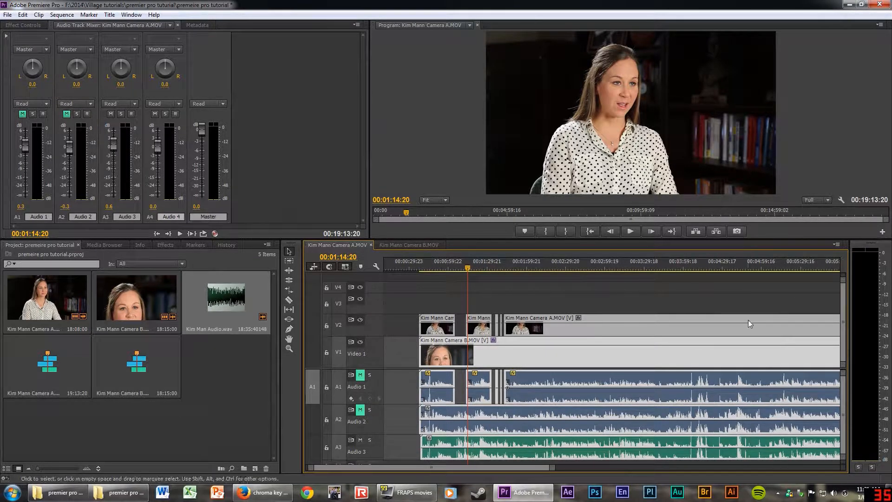
pyautogui.scroll(-2, 748, 320)
pyautogui.press('-')
pyautogui.press('-')
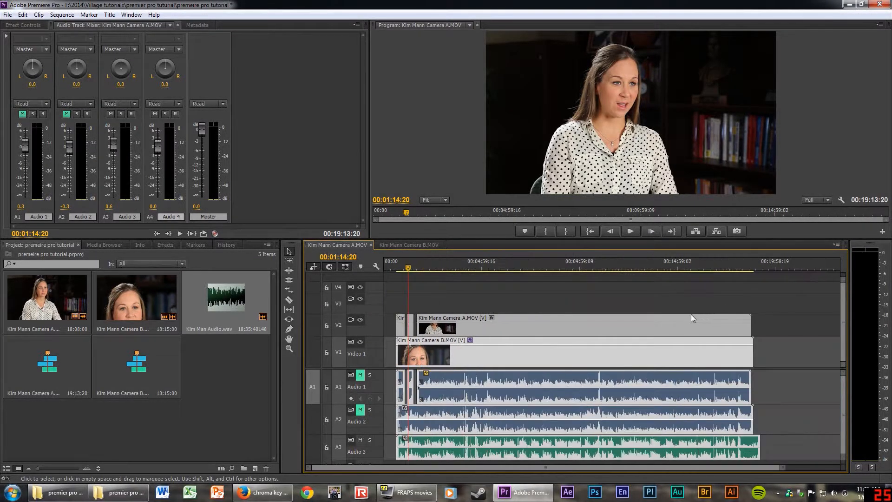
pyautogui.press('c')
pyautogui.click(597, 325)
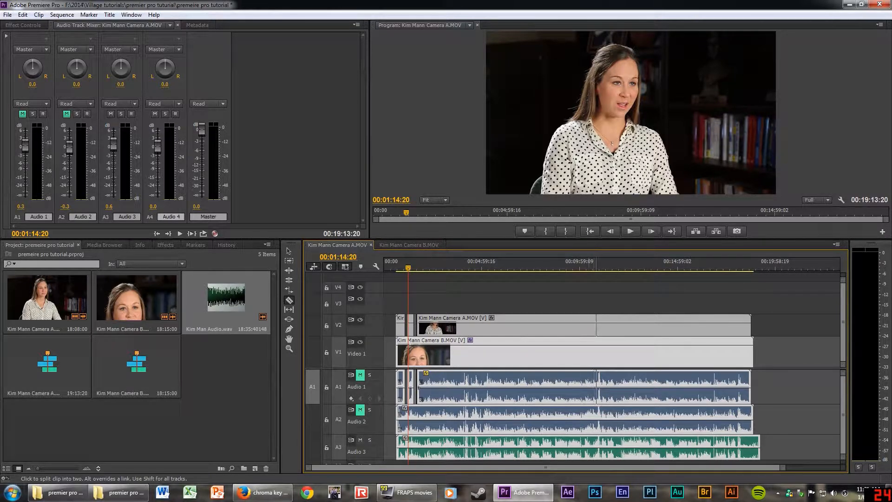
pyautogui.click(591, 326)
pyautogui.click(592, 354)
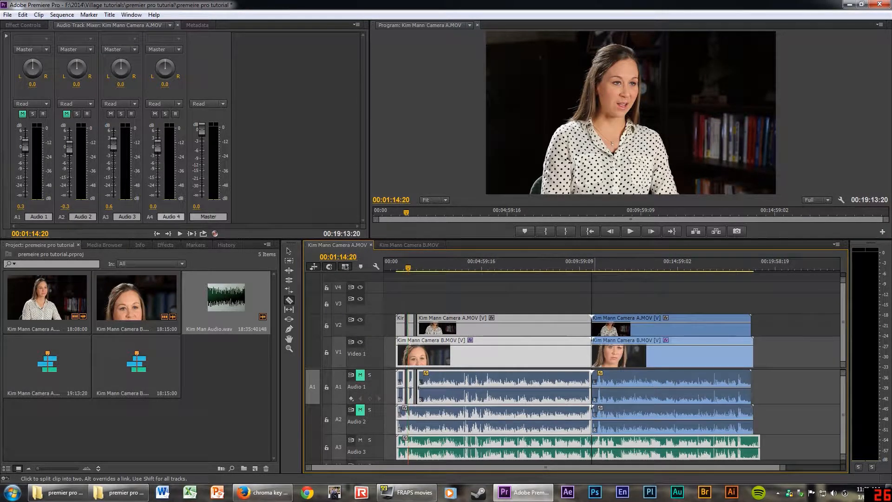
pyautogui.click(592, 446)
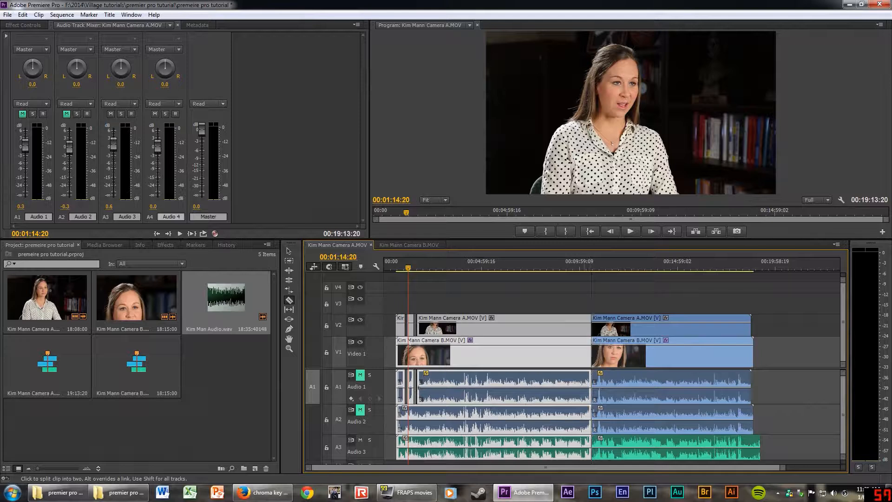
# Scrub and zoom in, select the first Camera A clip, and set the playhead to 00:00:49:19.
pyautogui.press('v')
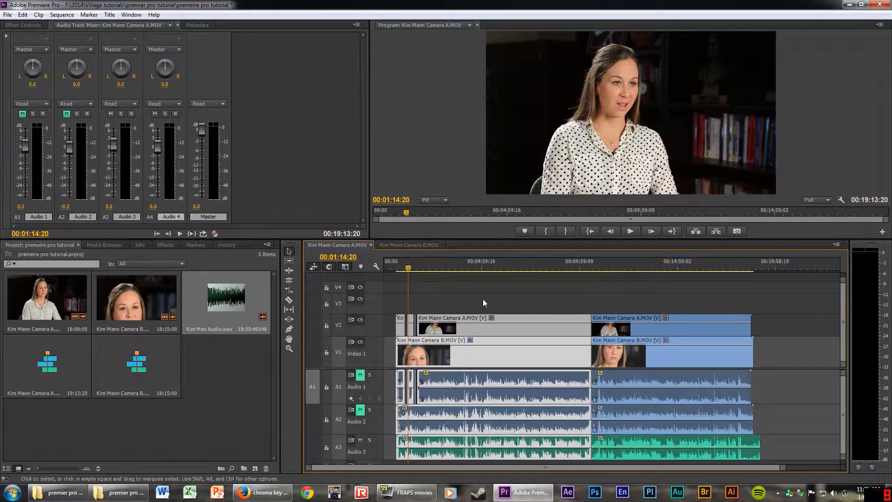
pyautogui.moveTo(595, 268); pyautogui.dragTo(399, 267)
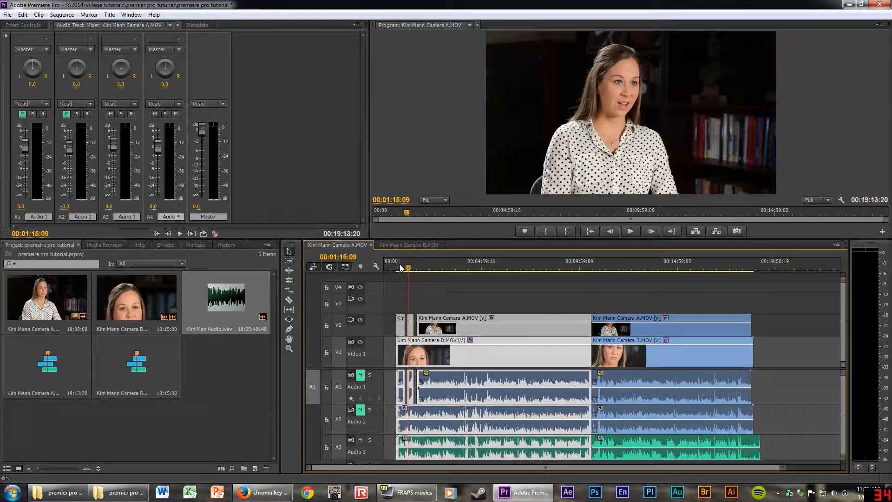
pyautogui.press('=')
pyautogui.press('=')
pyautogui.press('=')
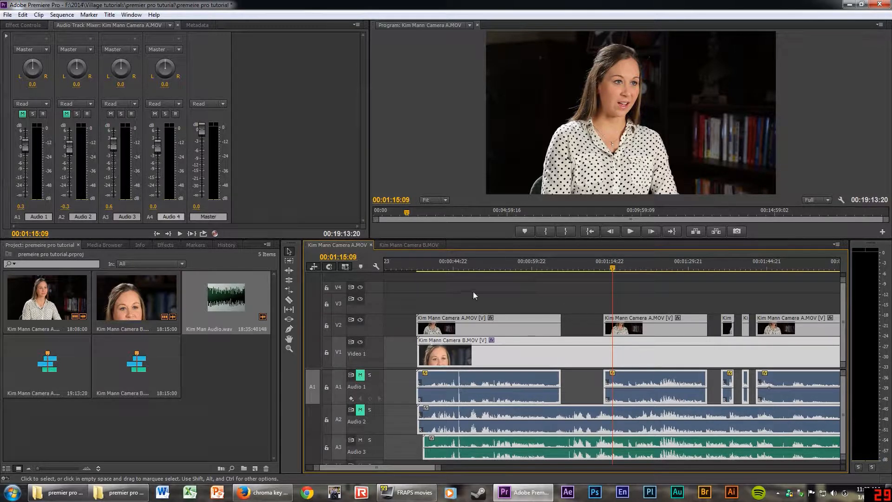
pyautogui.moveTo(455, 285); pyautogui.dragTo(536, 460)
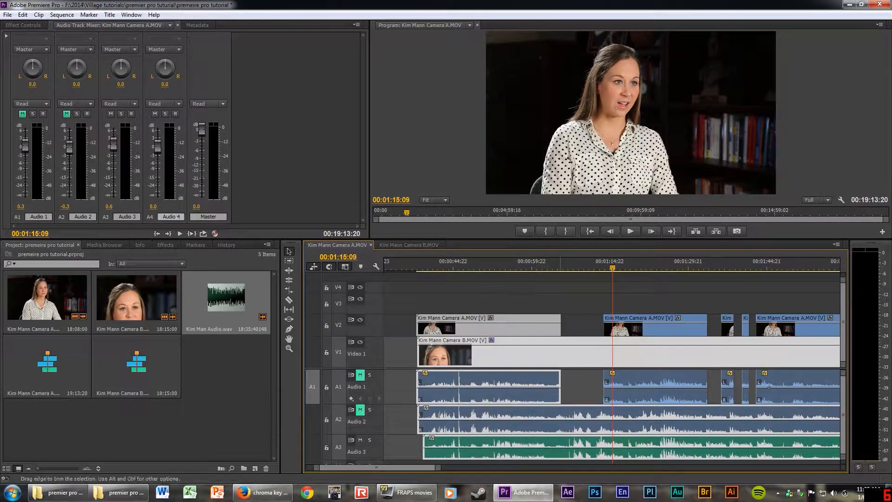
pyautogui.click(480, 263)
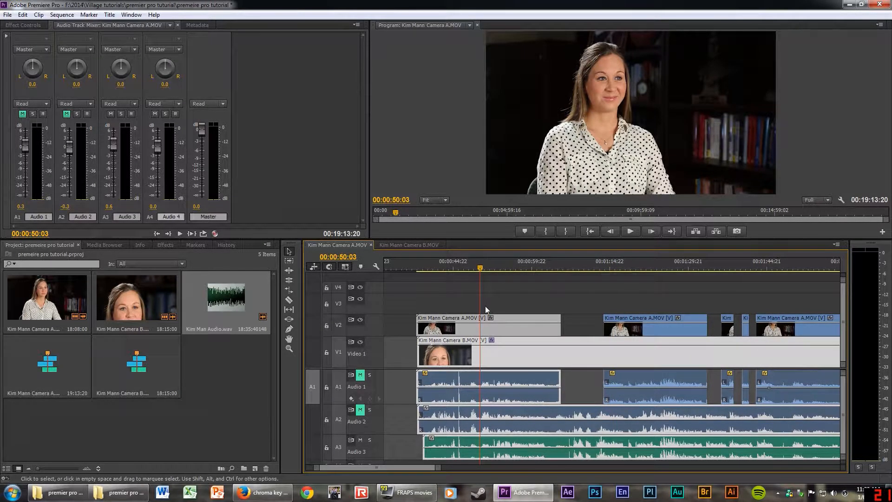
pyautogui.press('space')
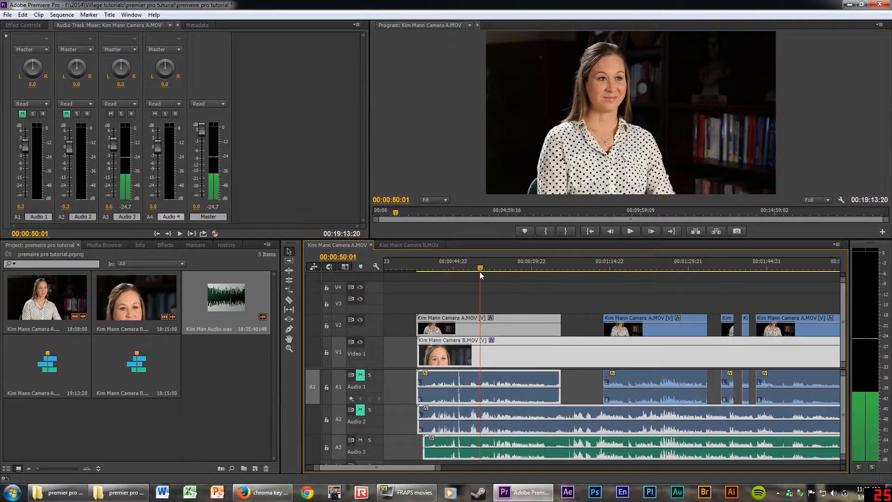
pyautogui.moveTo(487, 270); pyautogui.dragTo(478, 273)
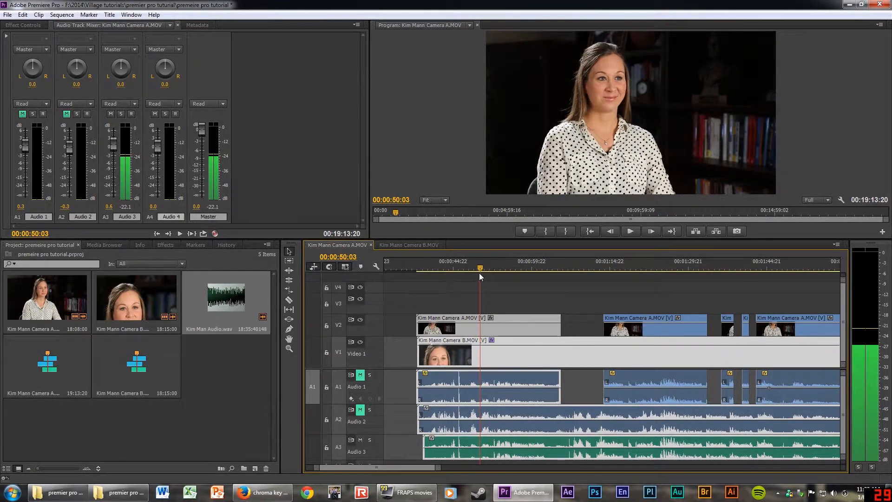
# Split the Camera B and Camera A clips at the playhead.
pyautogui.press('c')
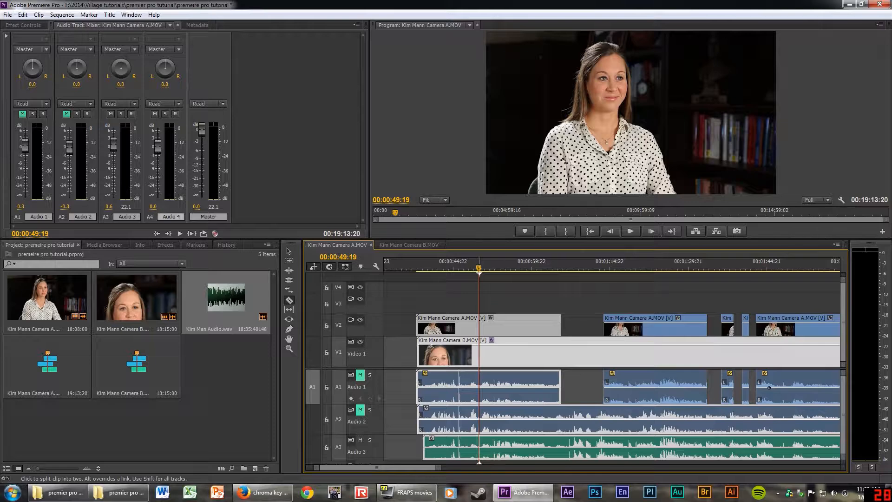
pyautogui.click(479, 354)
pyautogui.click(478, 325)
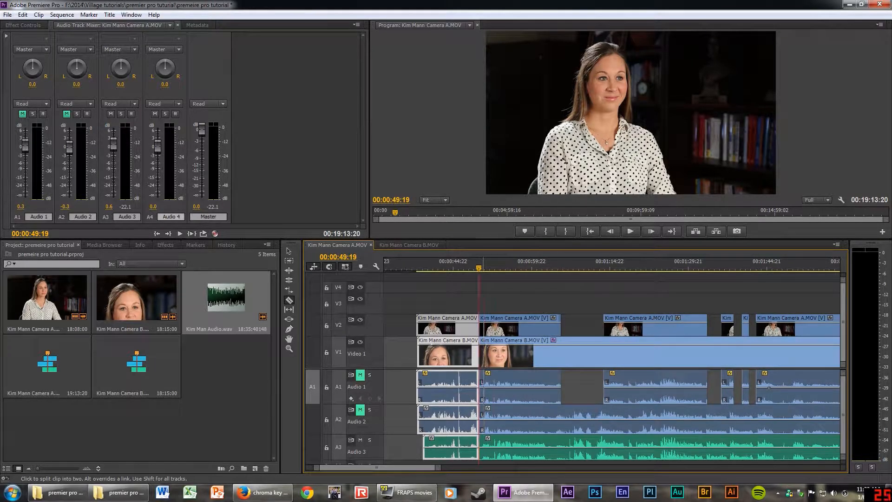
pyautogui.press('v')
# Move the clips right of the new cut about 12 seconds later and review the timeline.
pyautogui.moveTo(494, 290); pyautogui.dragTo(569, 472)
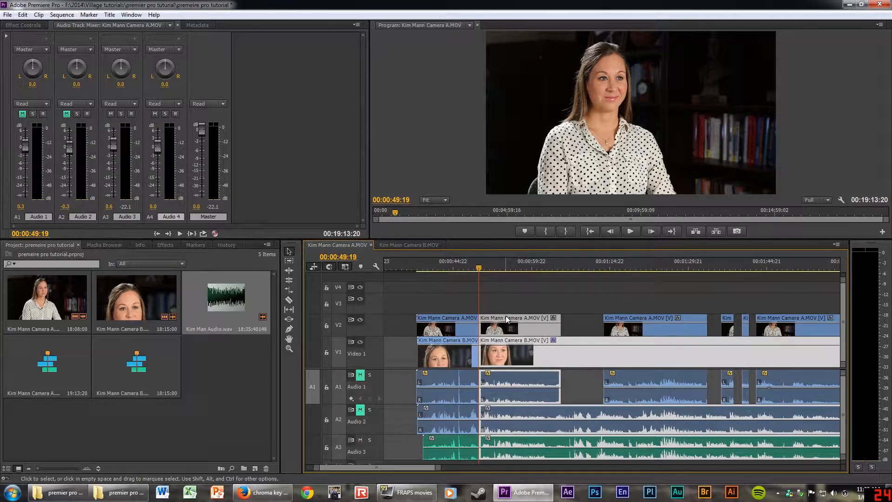
pyautogui.moveTo(506, 318); pyautogui.dragTo(578, 330)
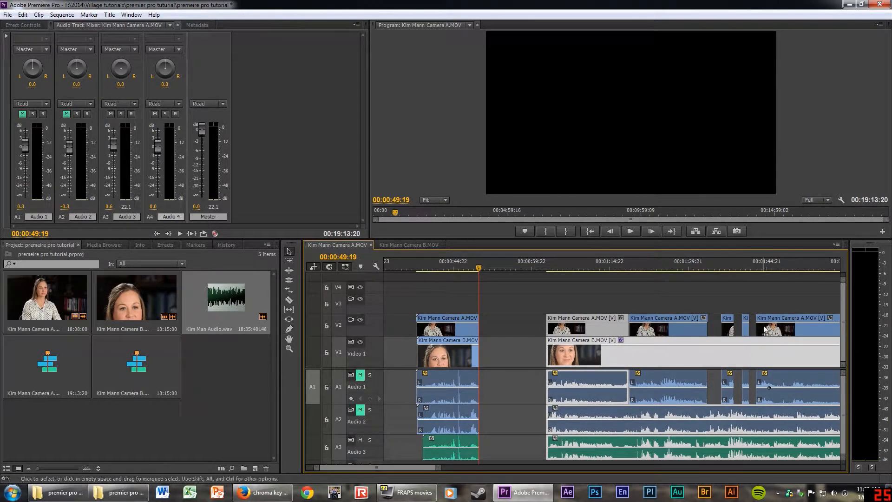
pyautogui.press('-')
pyautogui.press('-')
pyautogui.press('-')
pyautogui.press('-')
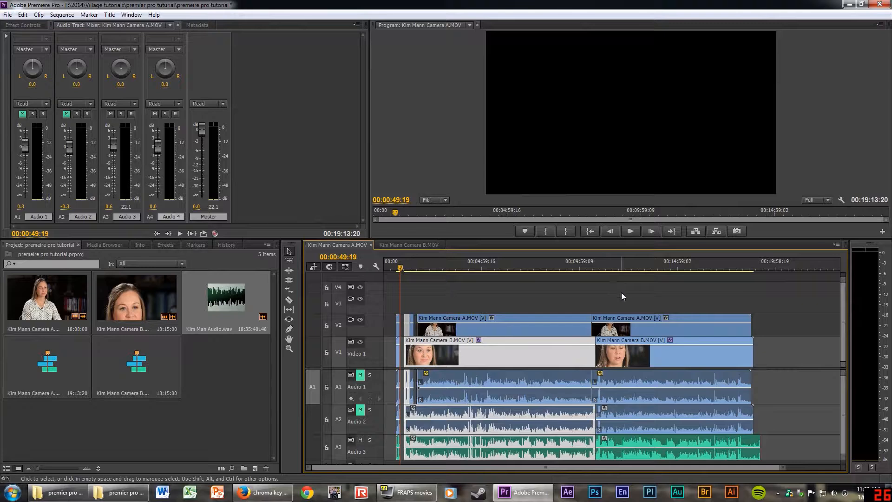
pyautogui.moveTo(621, 291); pyautogui.dragTo(663, 319)
pyautogui.click(598, 266)
pyautogui.press('=')
pyautogui.press('=')
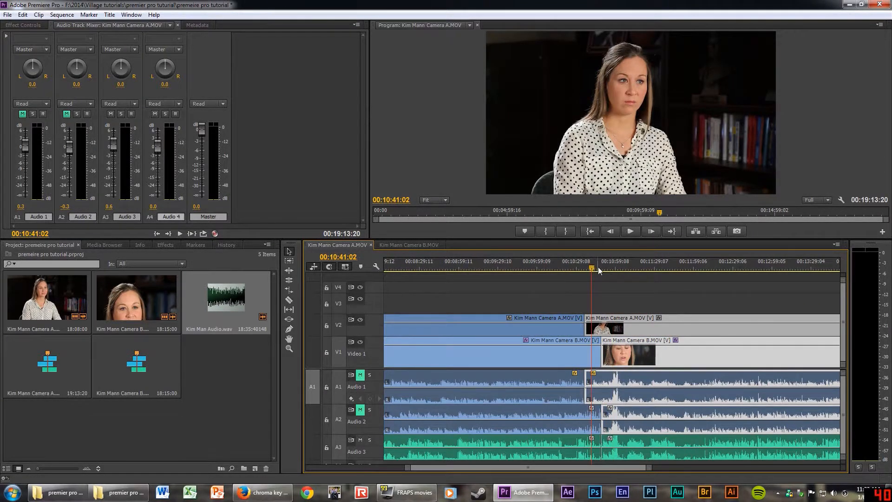
pyautogui.press('-')
pyautogui.press('-')
pyautogui.press('-')
pyautogui.press('-')
pyautogui.click(400, 266)
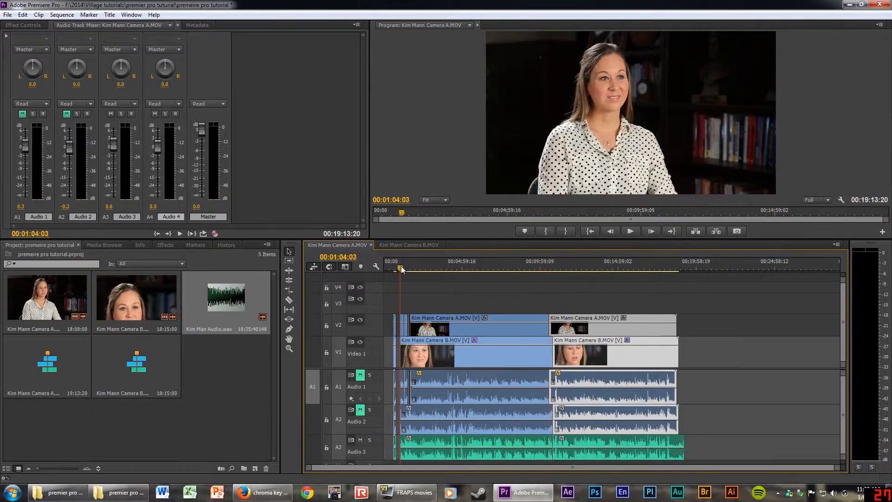
pyautogui.press('=')
pyautogui.press('=')
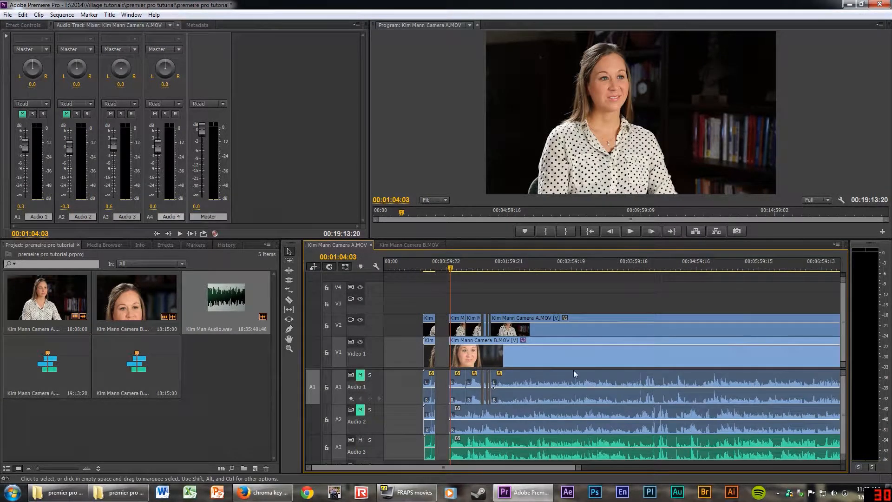
pyautogui.press('-')
pyautogui.press('-')
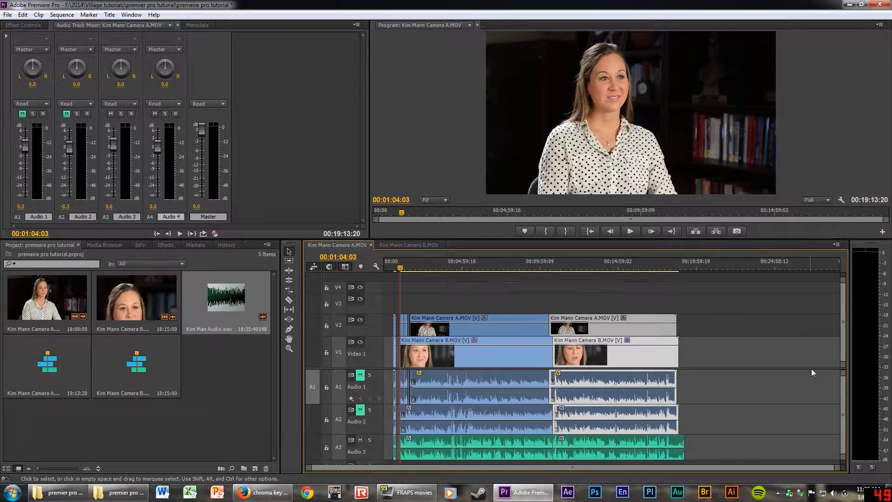
pyautogui.press('=')
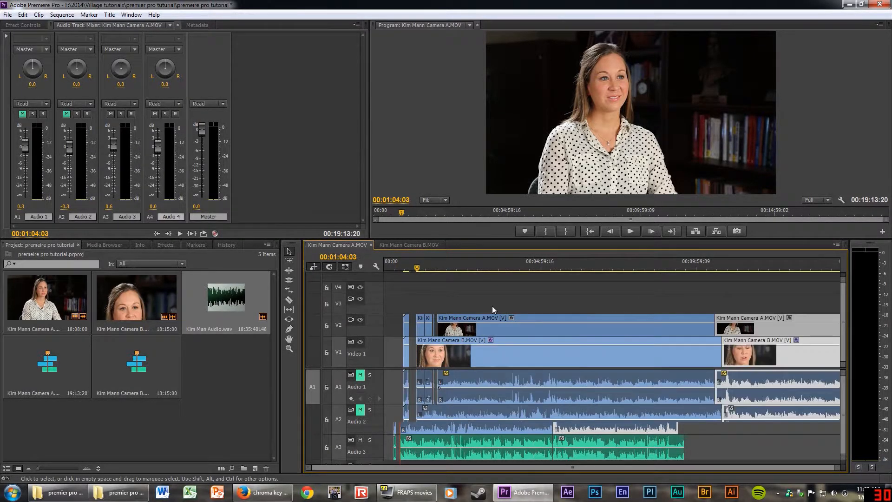
pyautogui.press('=')
pyautogui.press('=')
pyautogui.press('=')
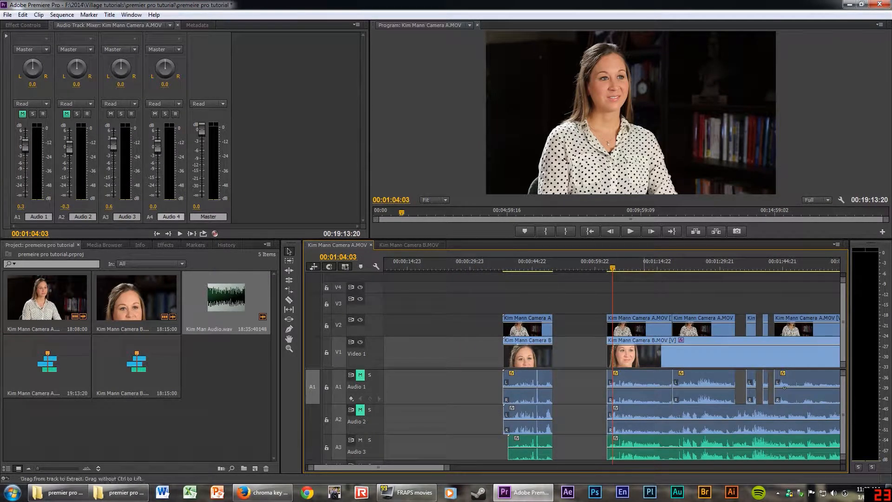
# Undo the move to close the gap, then razor-cut Camera B and its audio at the edit.
pyautogui.hotkey('ctrl', 'z')
pyautogui.moveTo(575, 295); pyautogui.dragTo(625, 463)
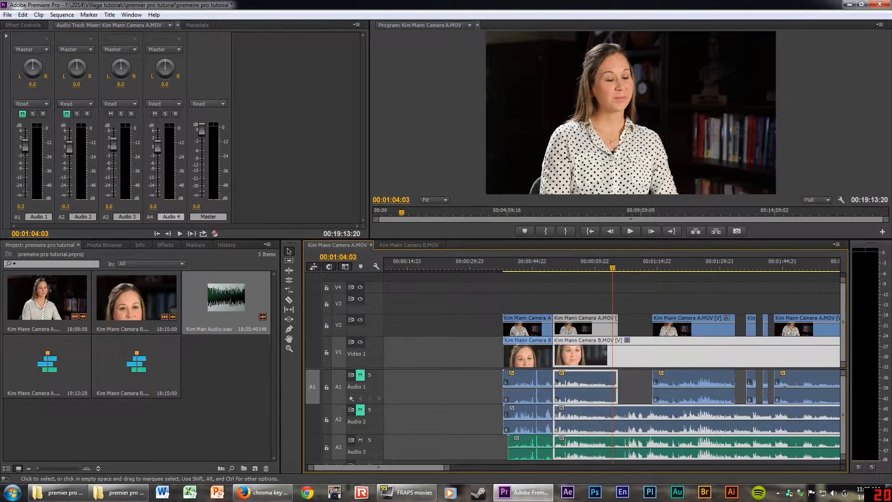
pyautogui.press('c')
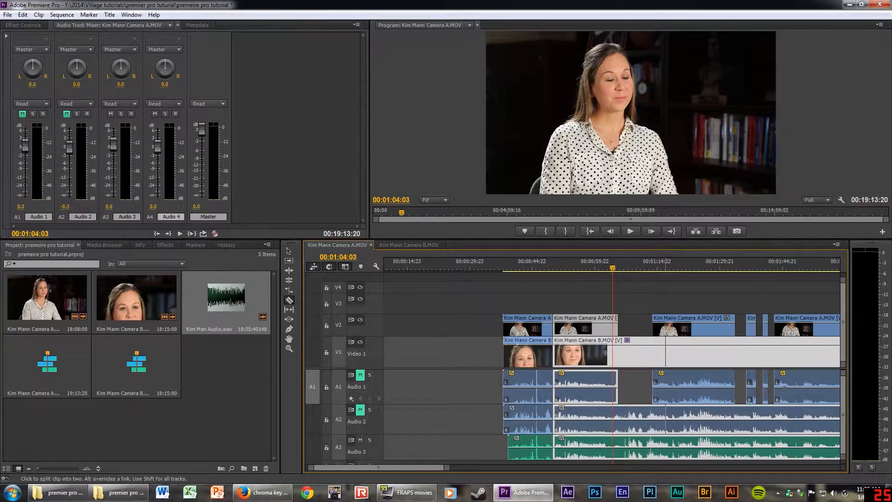
pyautogui.click(652, 353)
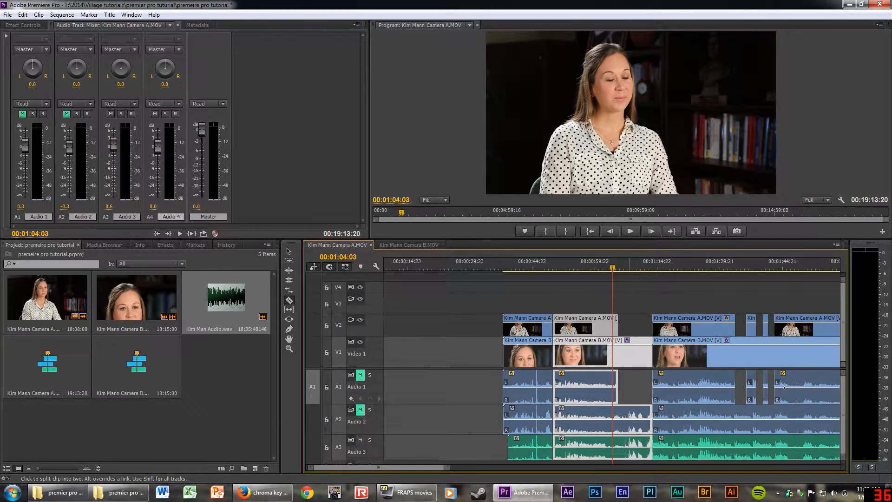
# Group the split Camera A and Camera B clips, test moving them, then undo the move.
pyautogui.press('v')
pyautogui.rightClick(614, 433)
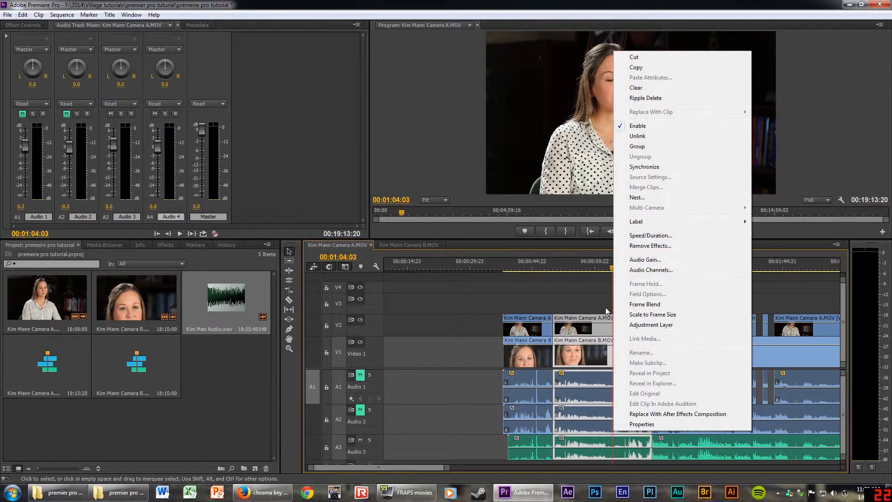
pyautogui.click(637, 146)
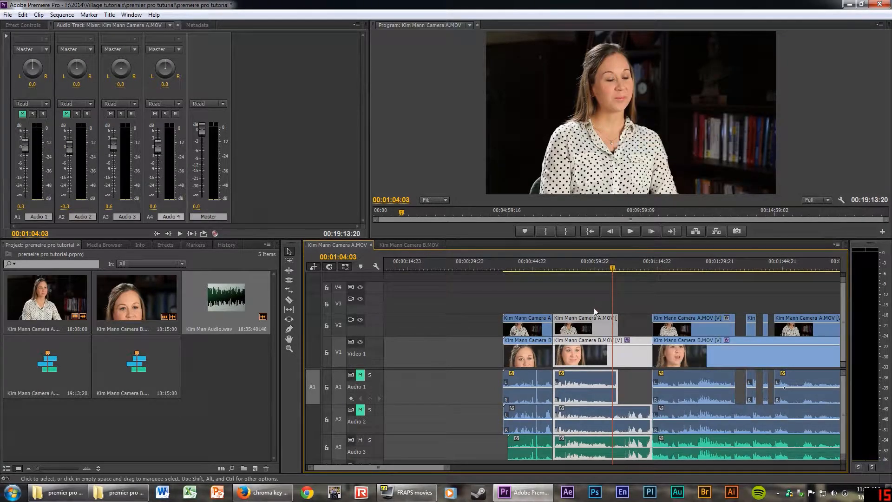
pyautogui.click(582, 298)
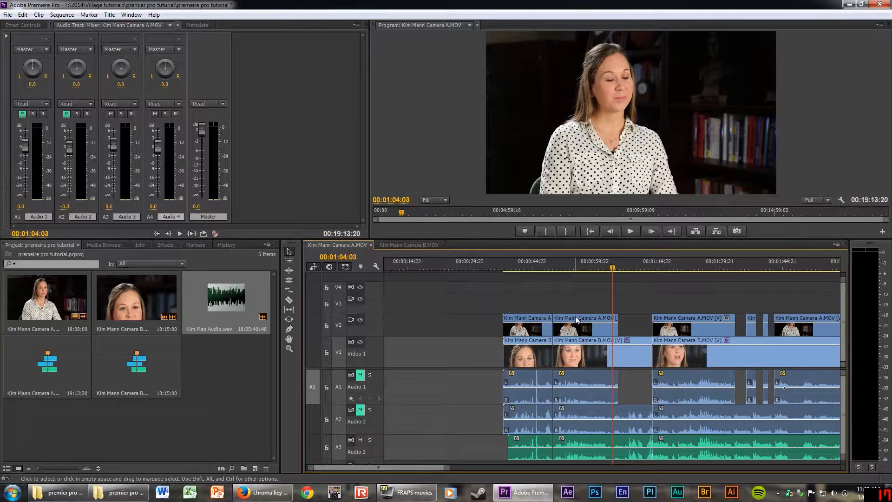
pyautogui.moveTo(576, 319); pyautogui.dragTo(627, 325)
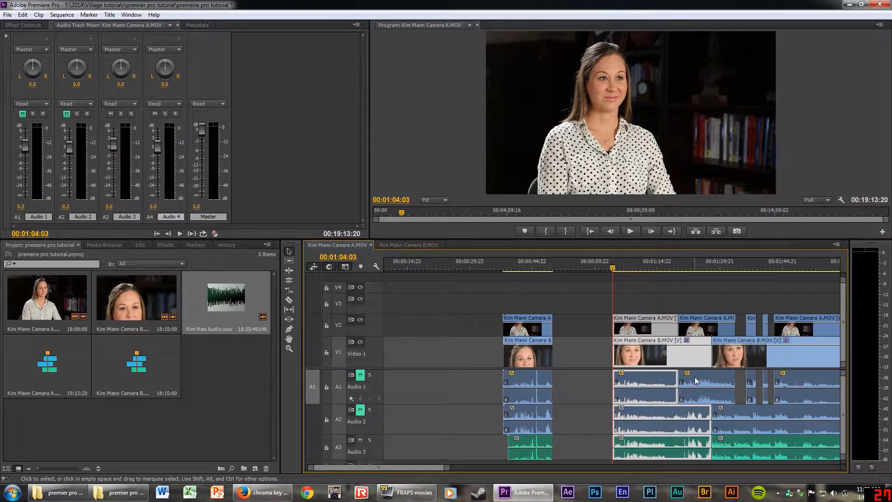
pyautogui.hotkey('ctrl', 'z')
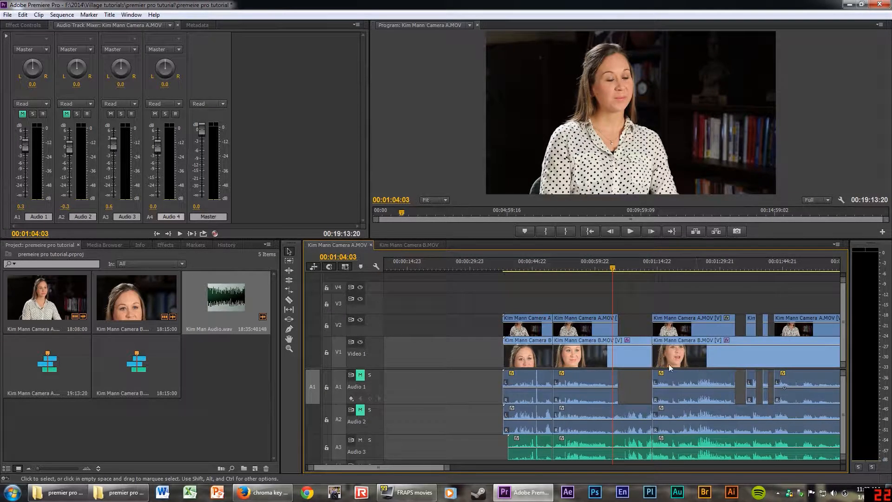
# Select every clip, try shifting them all later, then undo so timing stays unchanged.
pyautogui.press('-')
pyautogui.press('-')
pyautogui.press('-')
pyautogui.press('-')
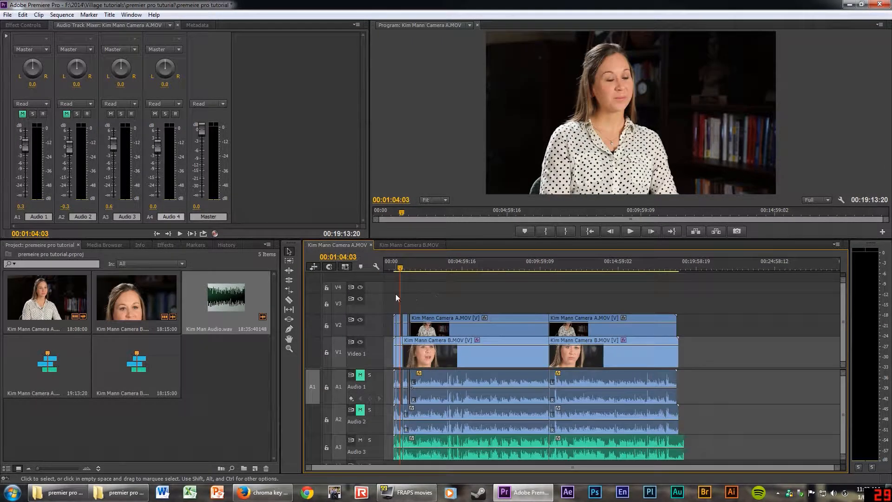
pyautogui.moveTo(395, 294); pyautogui.dragTo(681, 458)
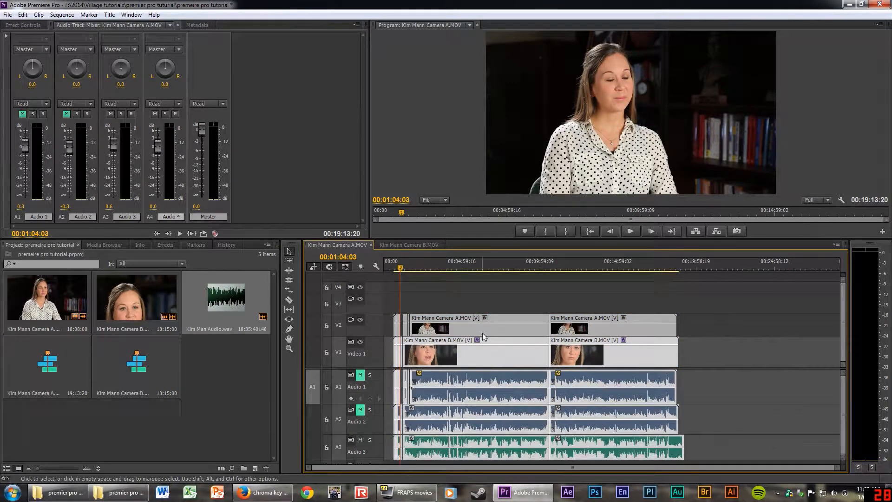
pyautogui.moveTo(520, 330); pyautogui.dragTo(577, 332)
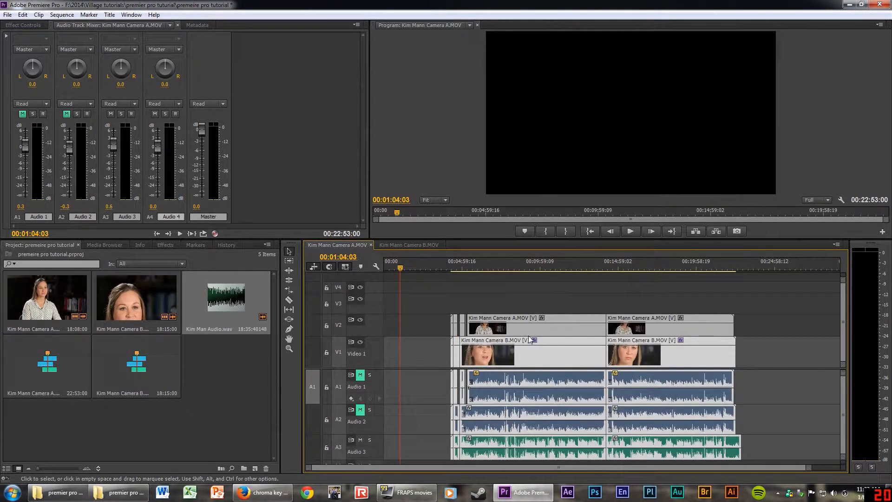
pyautogui.hotkey('ctrl', 'z')
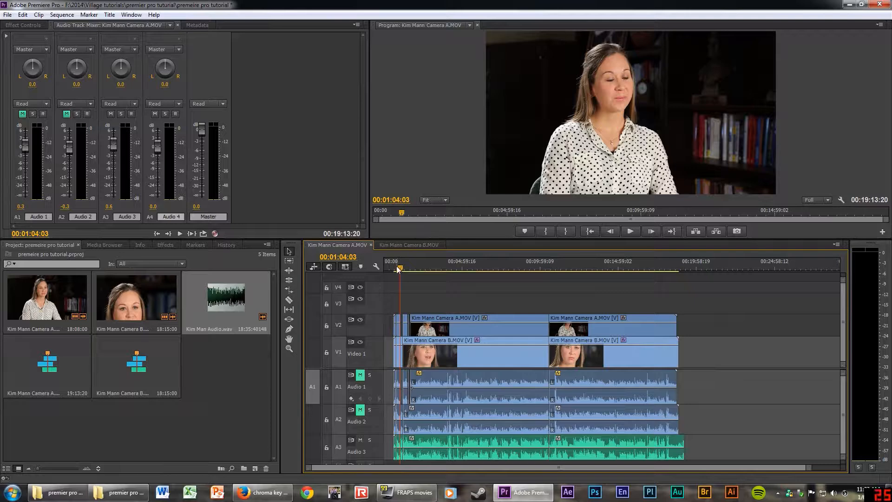
pyautogui.press('=')
pyautogui.press('=')
pyautogui.press('=')
pyautogui.press('=')
pyautogui.press('=')
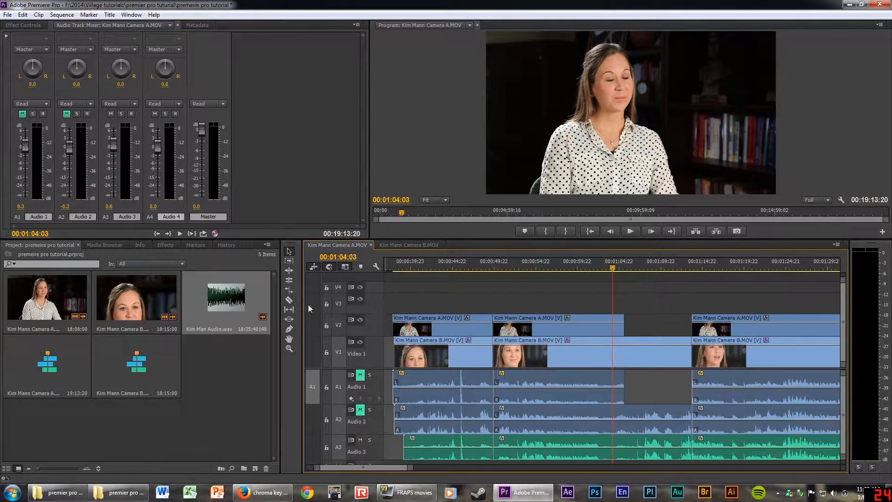
pyautogui.press('-')
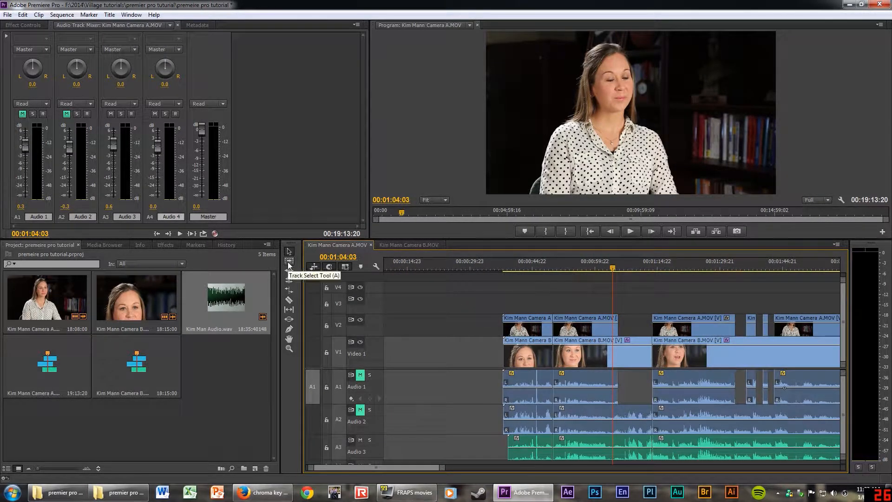
# Push all clips right of the cut later, then pull them back left to shrink the gap.
pyautogui.click(289, 261)
pyautogui.press('=')
pyautogui.press('-')
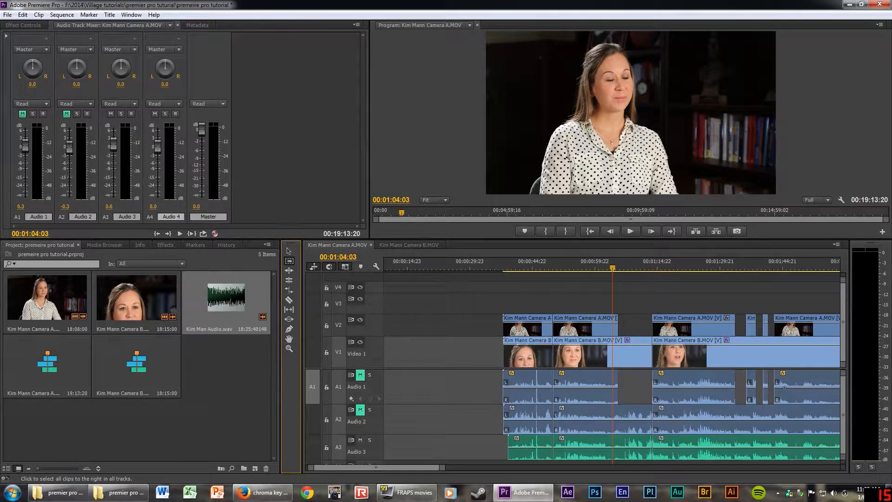
pyautogui.press('=')
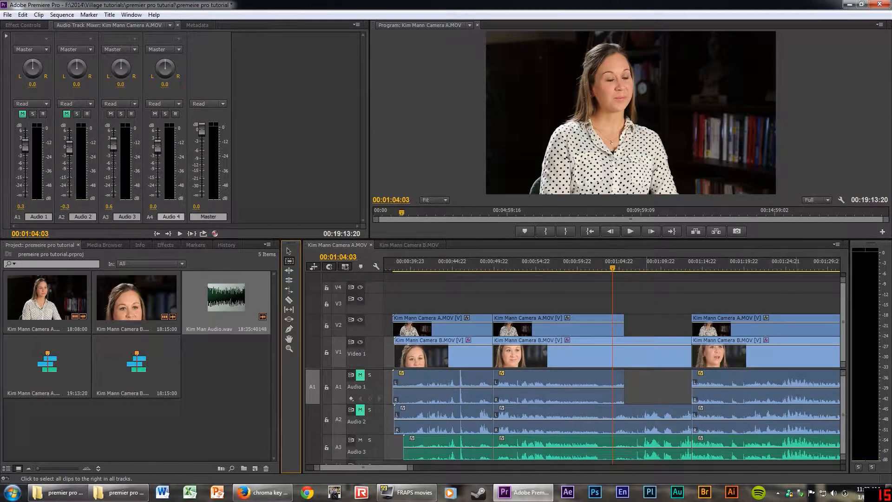
pyautogui.moveTo(511, 393); pyautogui.dragTo(628, 393)
pyautogui.press('-')
pyautogui.press('-')
pyautogui.press('-')
pyautogui.press('-')
pyautogui.press('-')
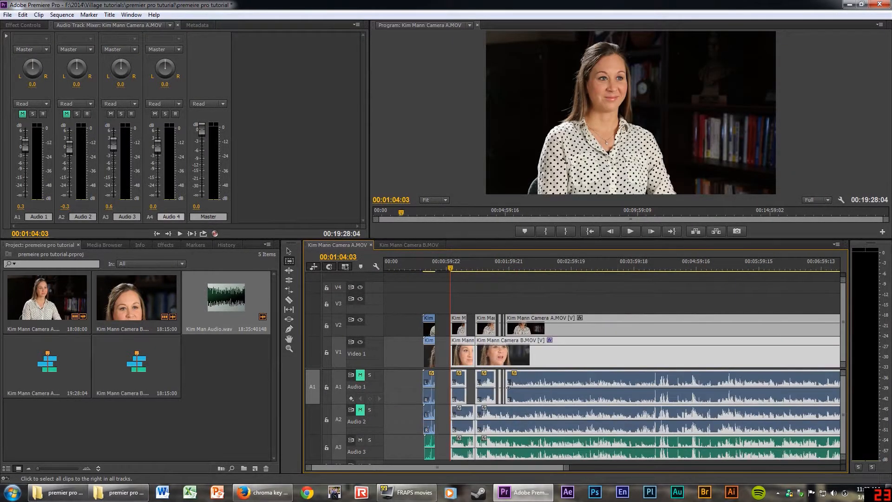
pyautogui.press('=')
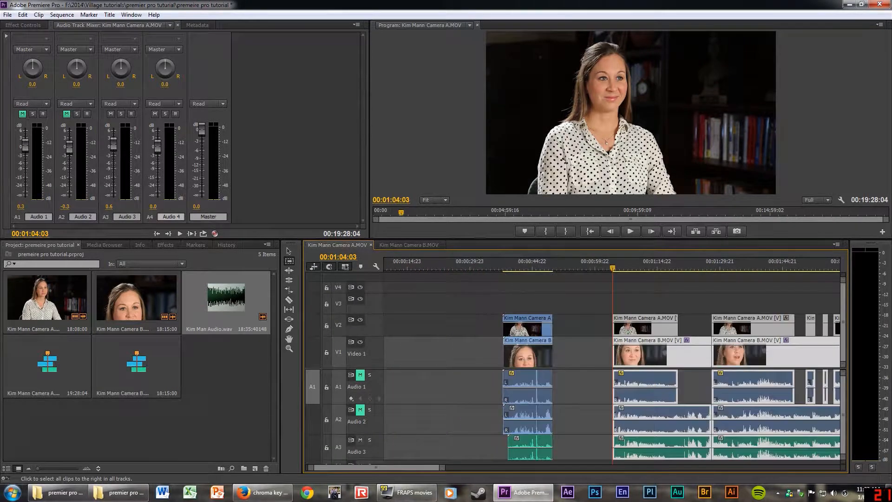
pyautogui.moveTo(658, 385); pyautogui.dragTo(611, 385)
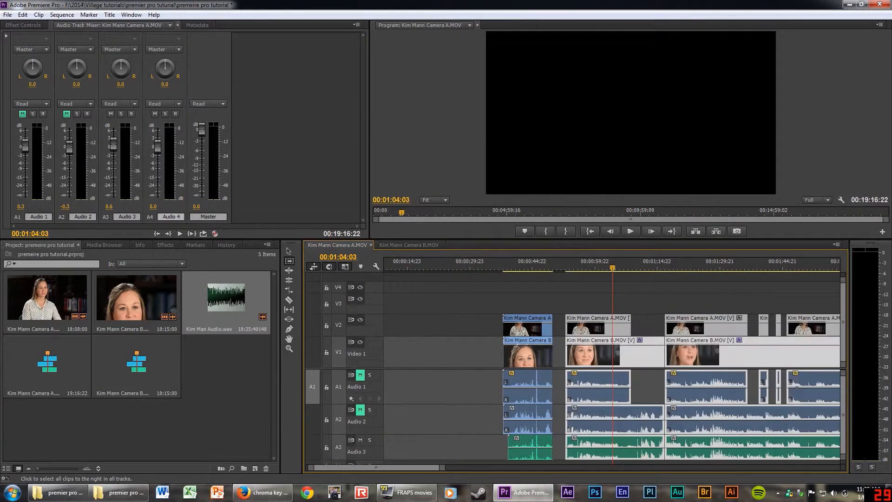
pyautogui.click(583, 267)
pyautogui.press('=')
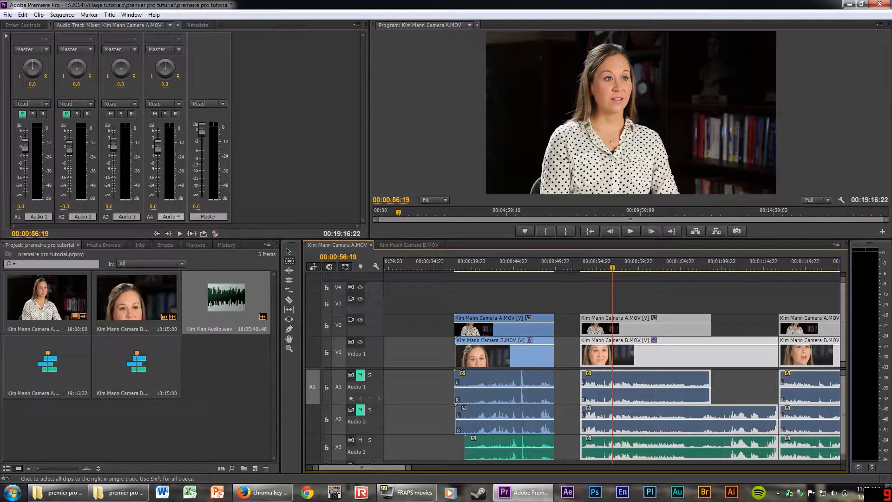
# Slide the later clips right, then move the group left across all tracks to close the gap.
pyautogui.moveTo(585, 447)
pyautogui.mouseDown()
pyautogui.moveTo(592, 448)
pyautogui.moveTo(584, 448)
pyautogui.mouseUp()
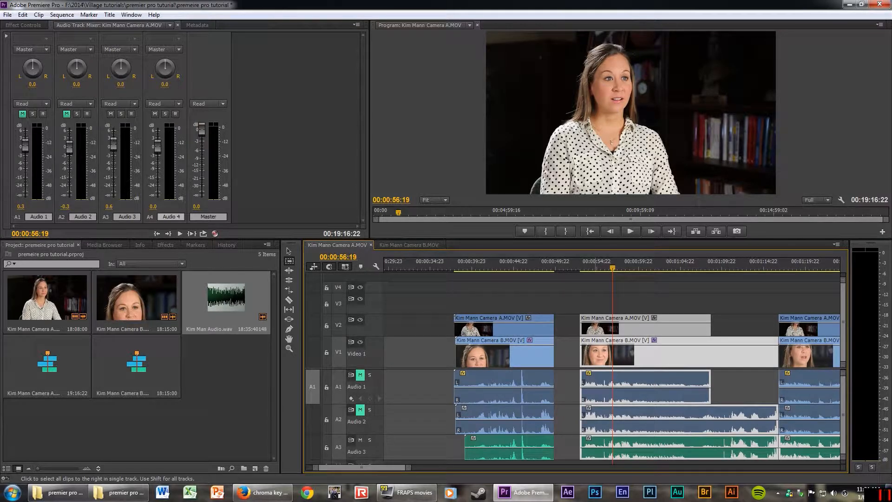
pyautogui.moveTo(592, 449); pyautogui.dragTo(621, 448)
pyautogui.scroll(-6, 620, 448)
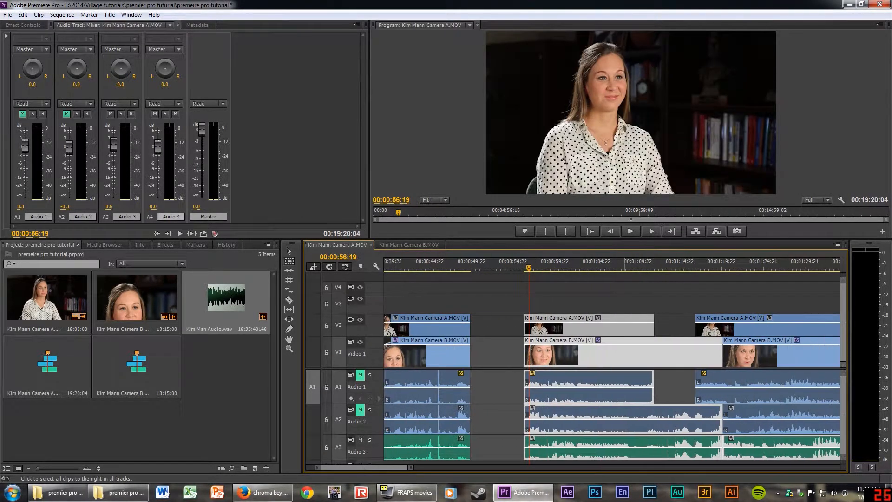
pyautogui.moveTo(555, 448); pyautogui.dragTo(608, 452)
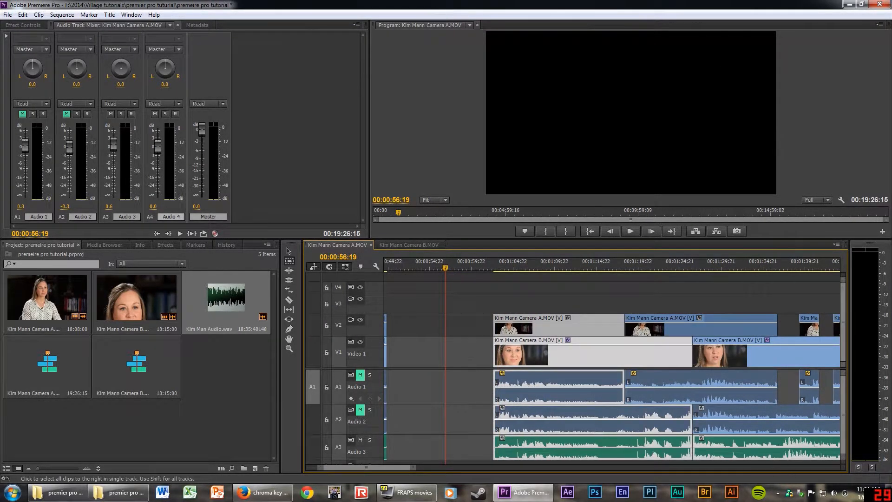
pyautogui.press('shift')
pyautogui.moveTo(608, 452); pyautogui.dragTo(519, 452)
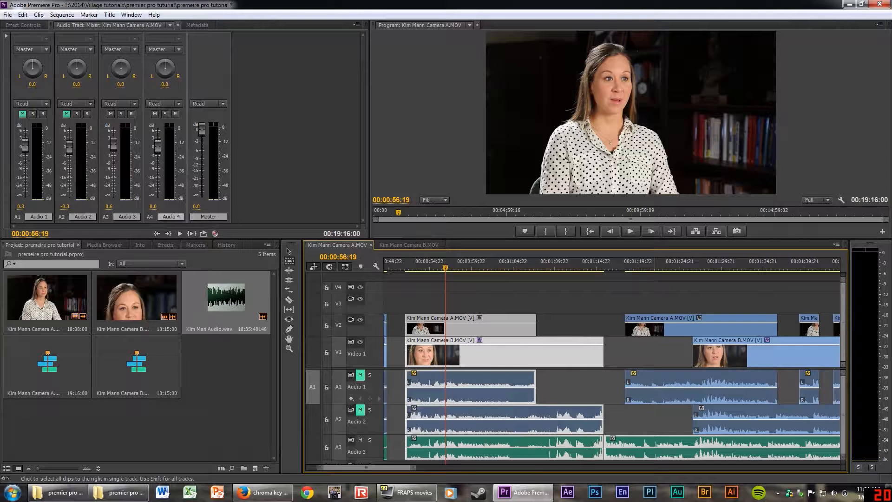
pyautogui.press('shift')
# Move the A3 music clip right, Camera B on V1/A2 left, and nudge Camera A right.
pyautogui.moveTo(607, 447); pyautogui.dragTo(638, 447)
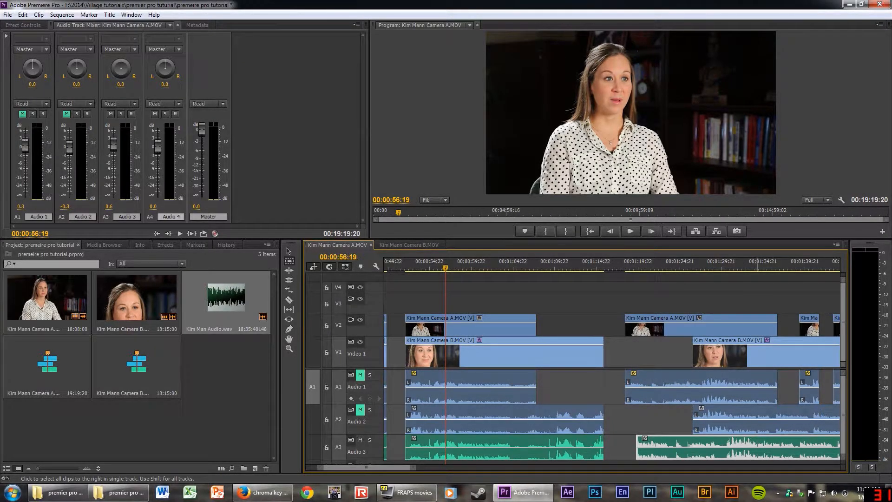
pyautogui.moveTo(756, 419); pyautogui.dragTo(732, 420)
pyautogui.click(682, 388)
pyautogui.moveTo(682, 388); pyautogui.dragTo(695, 388)
# Jump to 00:00:50:19 and zoom the timeline in on the gap.
pyautogui.press('-')
pyautogui.press('-')
pyautogui.press('-')
pyautogui.press('-')
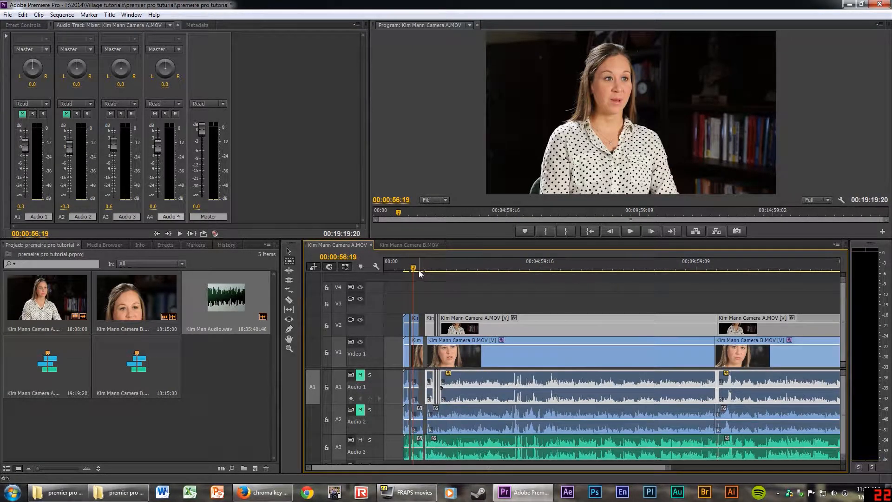
pyautogui.press('v')
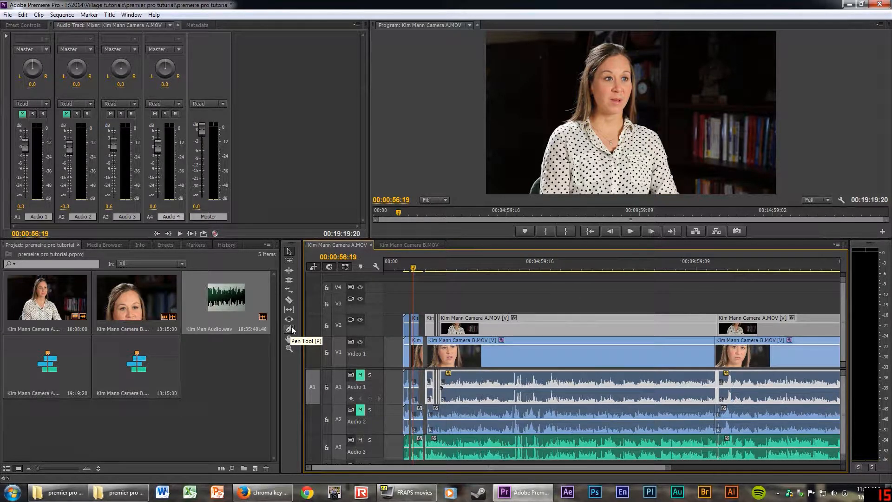
pyautogui.click(411, 261)
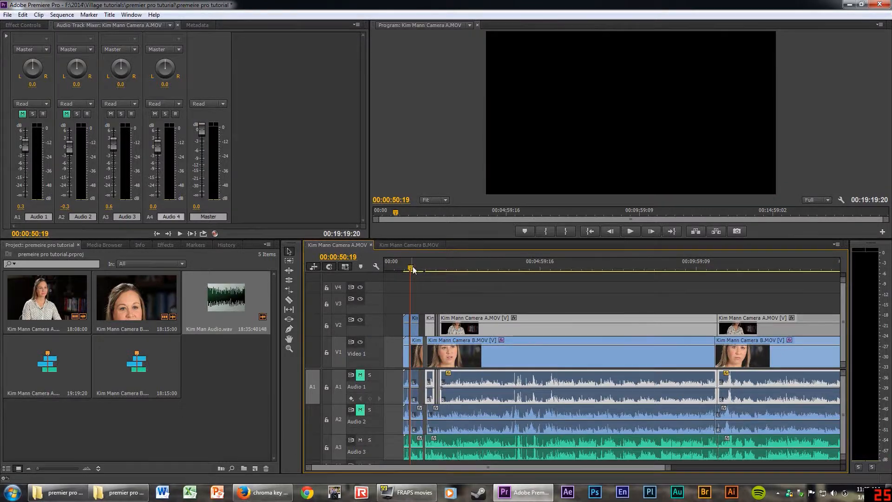
pyautogui.press('=')
pyautogui.press('=')
pyautogui.press('=')
pyautogui.press('=')
pyautogui.press('=')
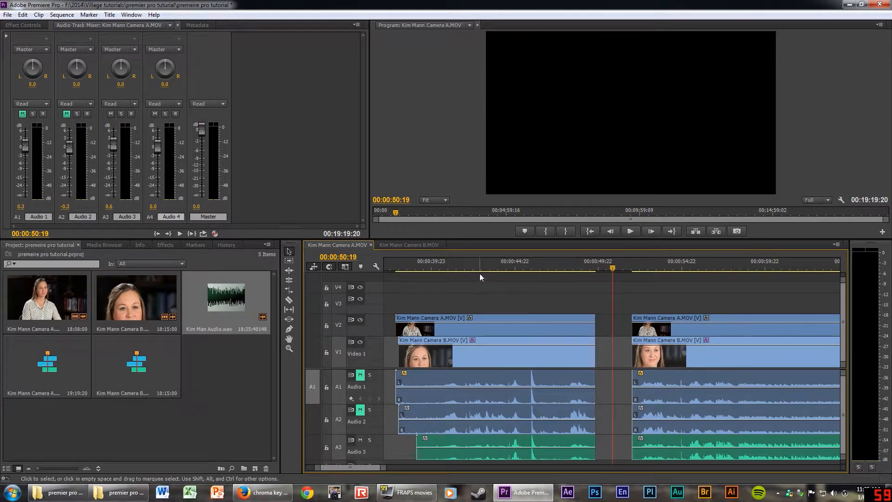
# Drag the clips before the gap on all tracks right to meet the later clips, then check 00:00:51:02.
pyautogui.moveTo(480, 275); pyautogui.dragTo(541, 387)
pyautogui.moveTo(550, 323); pyautogui.dragTo(586, 327)
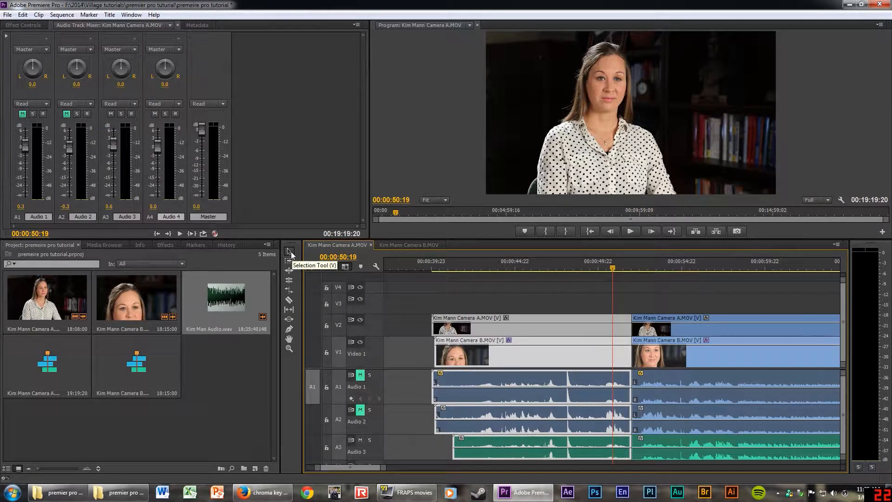
pyautogui.click(507, 289)
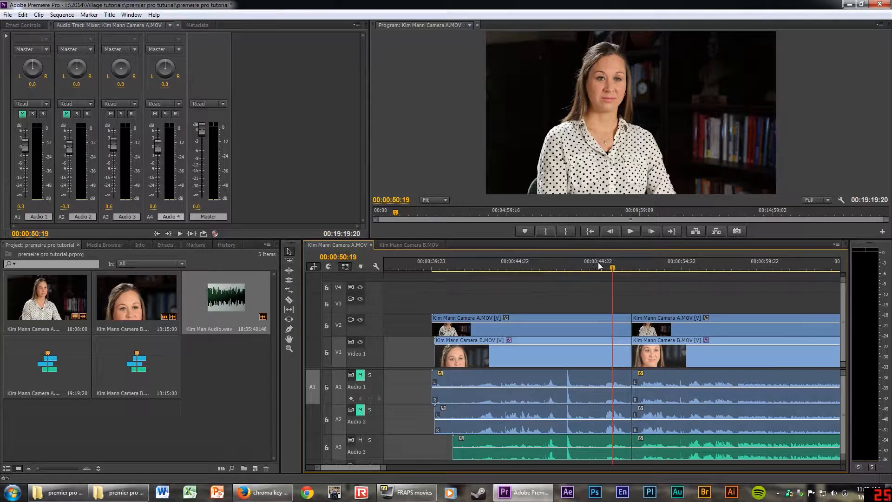
pyautogui.moveTo(614, 266); pyautogui.dragTo(618, 266)
pyautogui.press('=')
pyautogui.press('=')
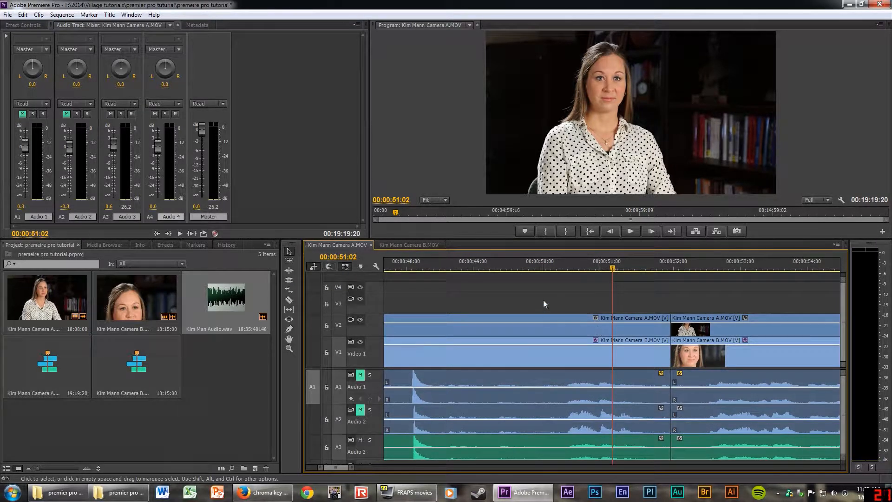
# Trial-slide the clips before 00:00:51:19 twelve frames left, inspect the result, then undo it.
pyautogui.moveTo(651, 267); pyautogui.dragTo(660, 267)
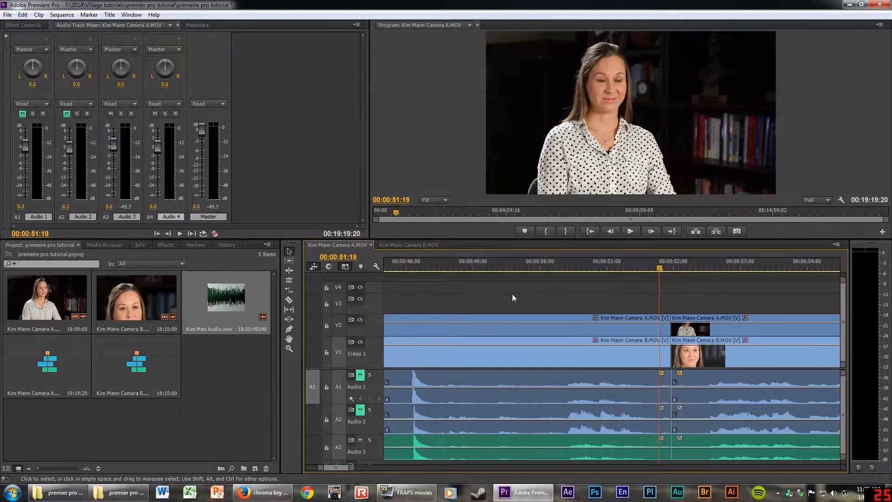
pyautogui.moveTo(559, 300); pyautogui.dragTo(626, 379)
pyautogui.moveTo(565, 326); pyautogui.dragTo(604, 325)
pyautogui.press('-')
pyautogui.press('-')
pyautogui.press('=')
pyautogui.press('=')
pyautogui.press('=')
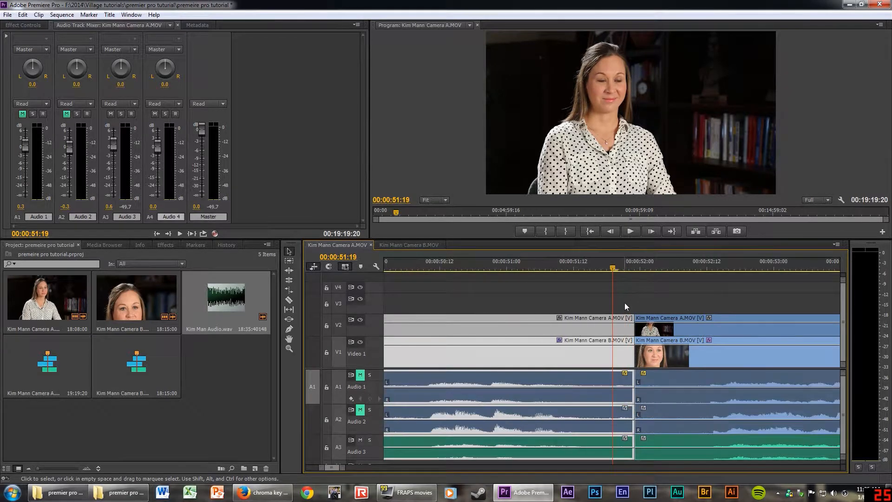
pyautogui.press('=')
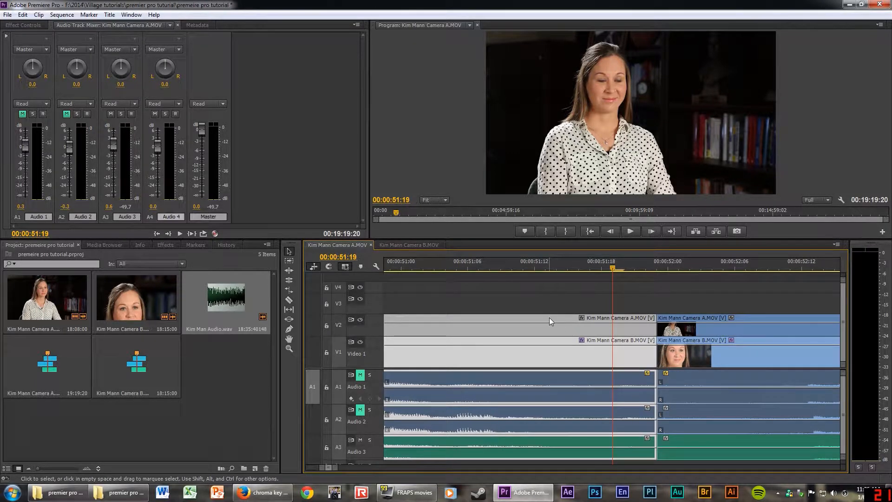
pyautogui.hotkey('ctrl', 'z')
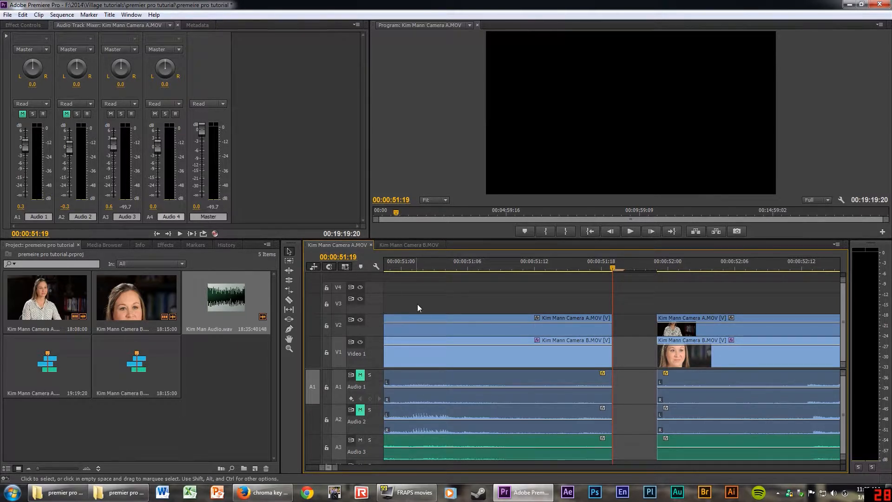
# Extend the camera A, camera B and Audio 3 clip ends right to close the gap.
pyautogui.moveTo(414, 317); pyautogui.dragTo(461, 328)
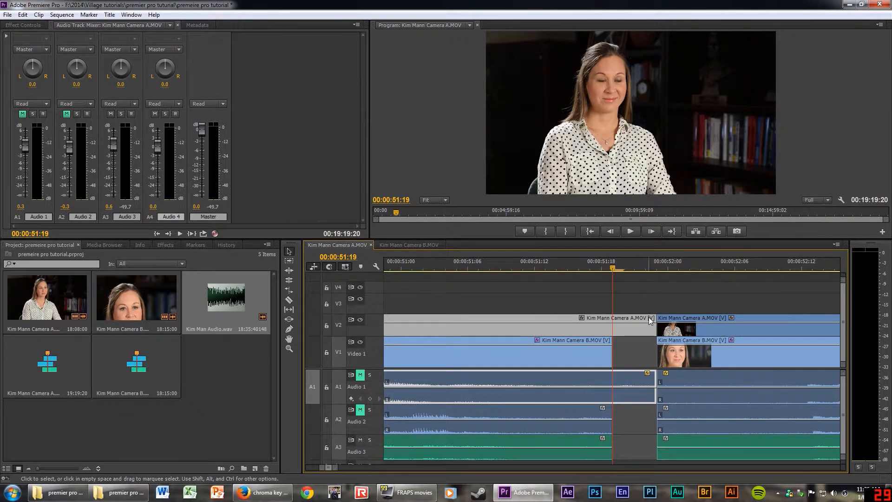
pyautogui.moveTo(517, 336); pyautogui.dragTo(562, 338)
pyautogui.moveTo(528, 436); pyautogui.dragTo(570, 442)
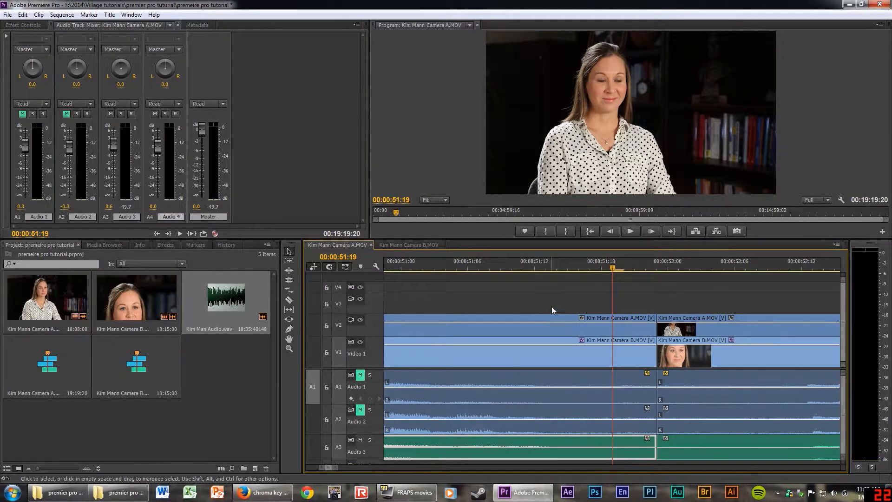
pyautogui.press('-')
pyautogui.press('-')
pyautogui.press('-')
pyautogui.press('-')
pyautogui.press('-')
pyautogui.press('-')
pyautogui.press('-')
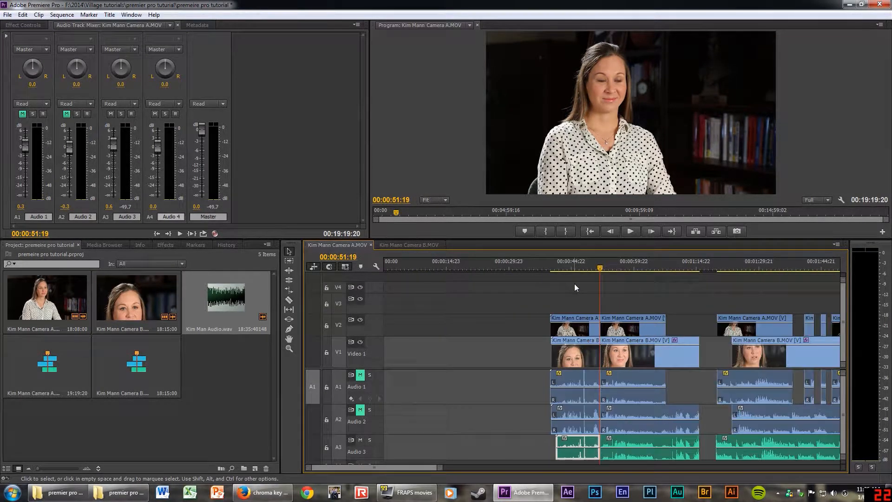
pyautogui.press('-')
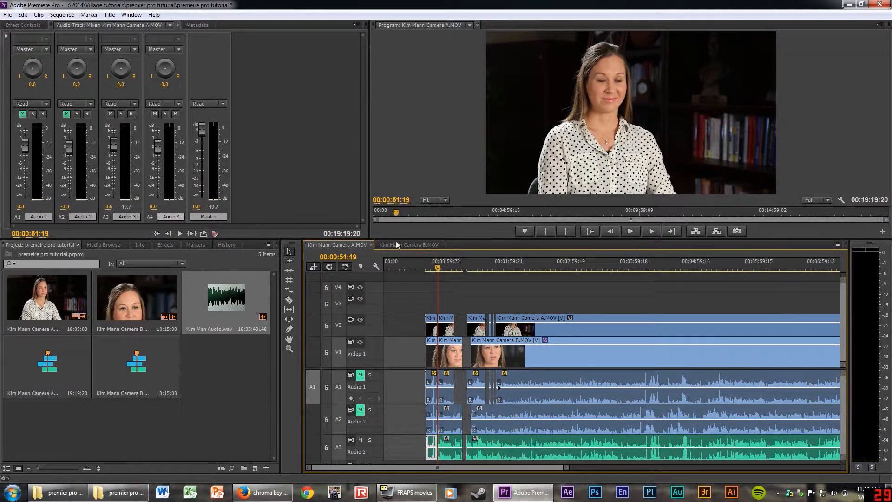
# Move the playhead to 00:00:51:16 and zoom in on the edit point.
pyautogui.press('Return')
pyautogui.click(438, 270)
pyautogui.press('=')
pyautogui.press('=')
pyautogui.press('=')
pyautogui.press('=')
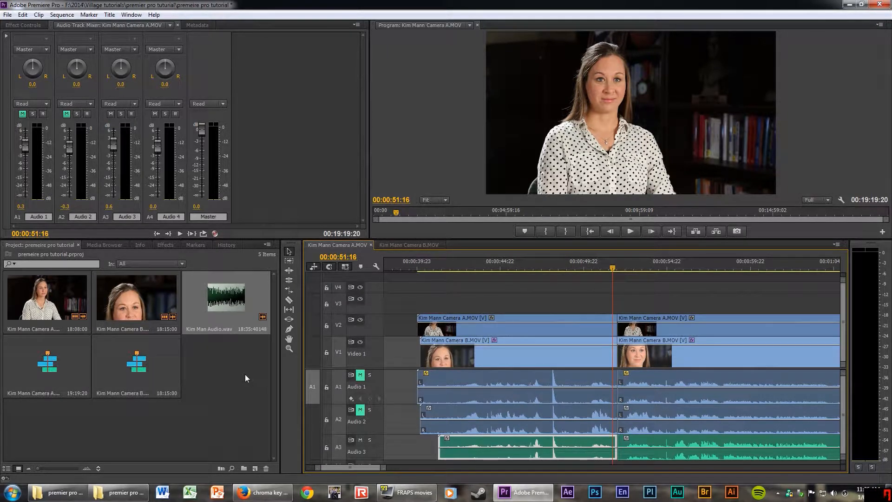
pyautogui.click(130, 295)
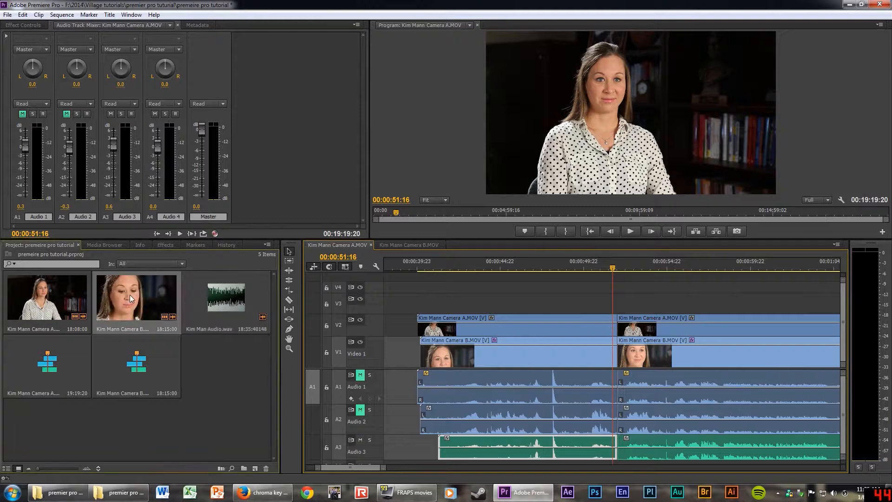
pyautogui.moveTo(130, 294); pyautogui.dragTo(255, 468)
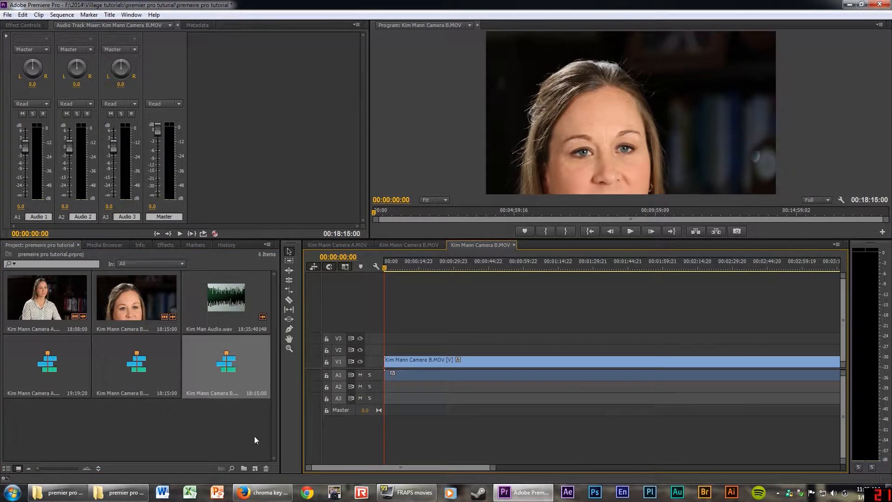
pyautogui.click(255, 468)
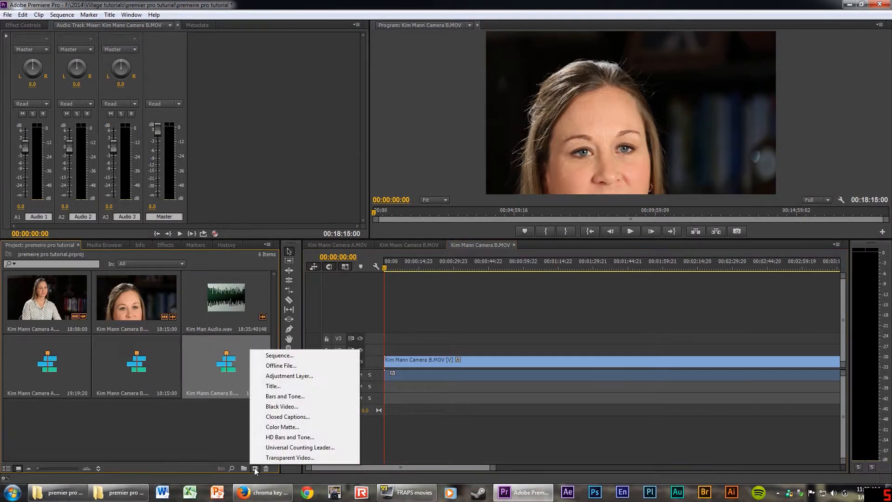
pyautogui.click(270, 387)
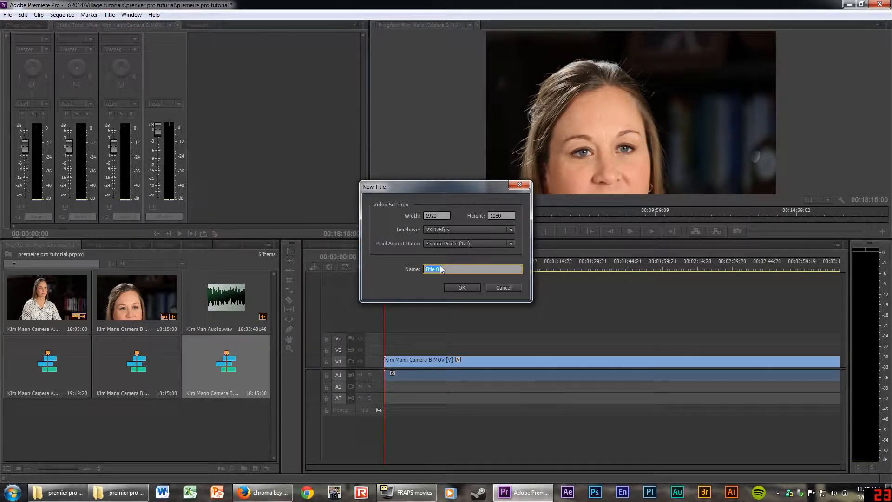
pyautogui.press('Return')
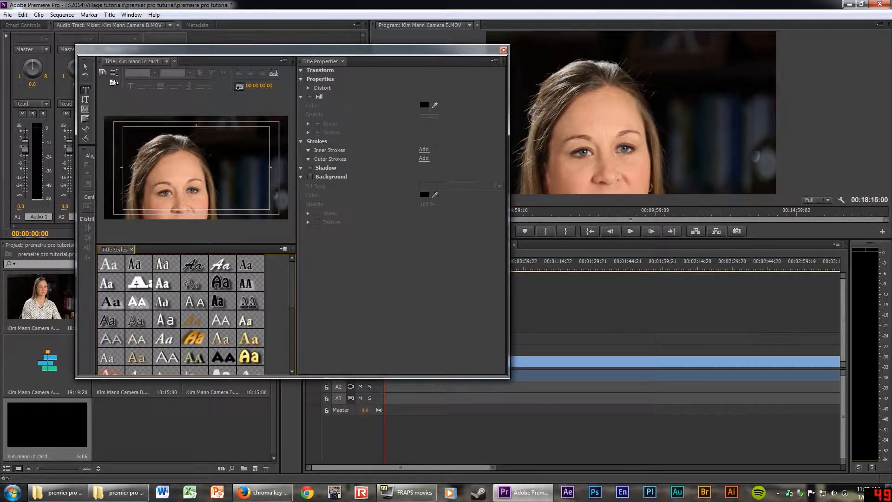
# Type the interviewee's name in the title and set it to Aharoni Bold, size 139.
pyautogui.click(125, 200)
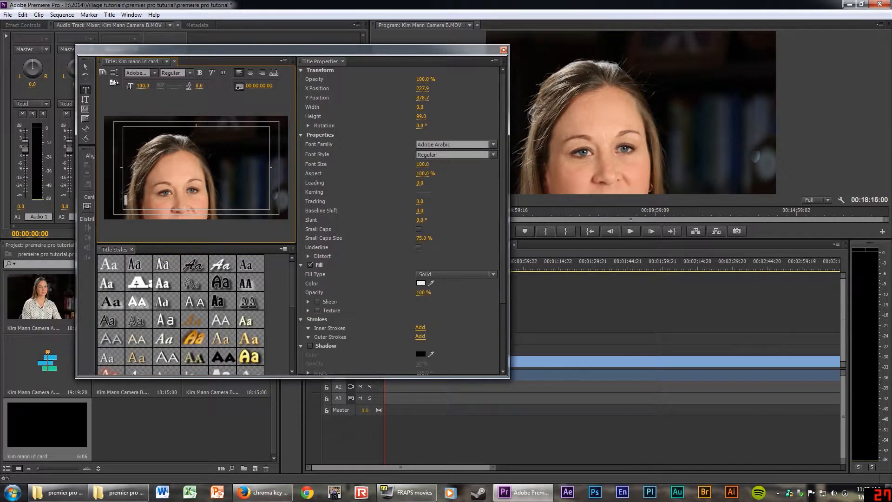
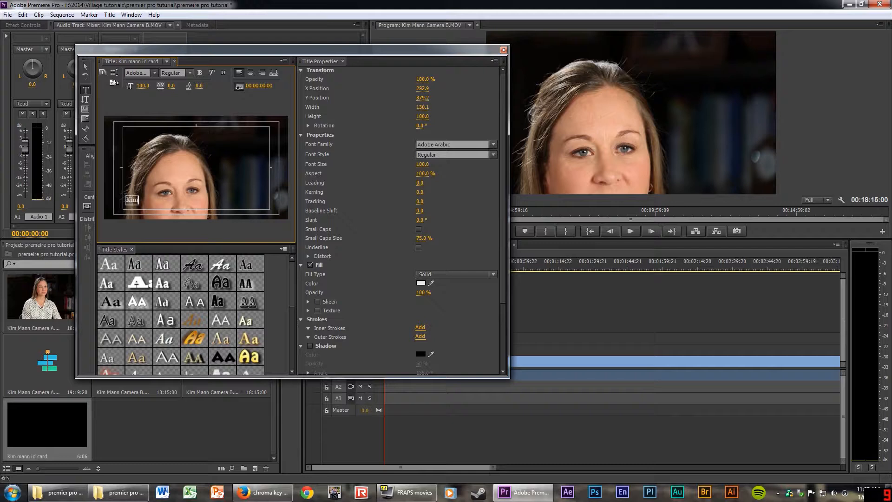
pyautogui.moveTo(422, 164); pyautogui.dragTo(441, 164)
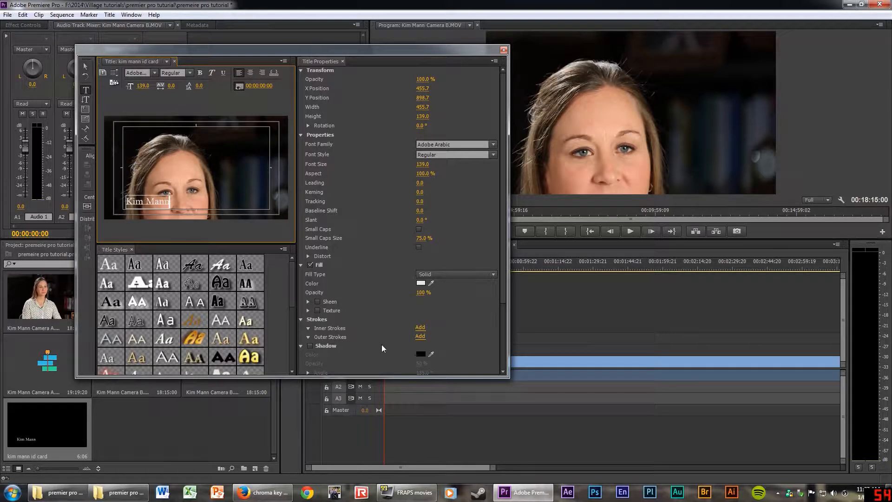
pyautogui.hotkey('shift', 'Left')
pyautogui.hotkey('shift', 'Left')
pyautogui.hotkey('shift', 'Left')
pyautogui.hotkey('shift', 'Left')
pyautogui.hotkey('shift', 'Left')
pyautogui.hotkey('shift', 'Left')
pyautogui.hotkey('shift', 'Left')
pyautogui.hotkey('shift', 'Left')
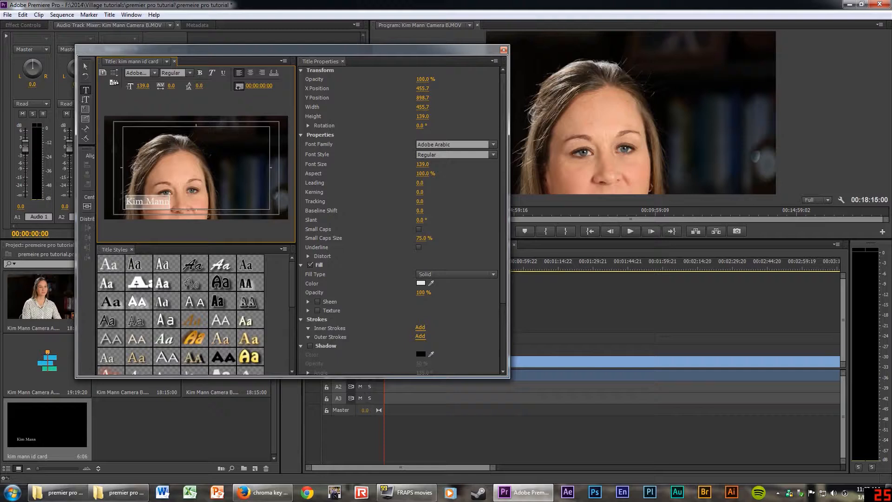
pyautogui.click(154, 73)
pyautogui.click(137, 197)
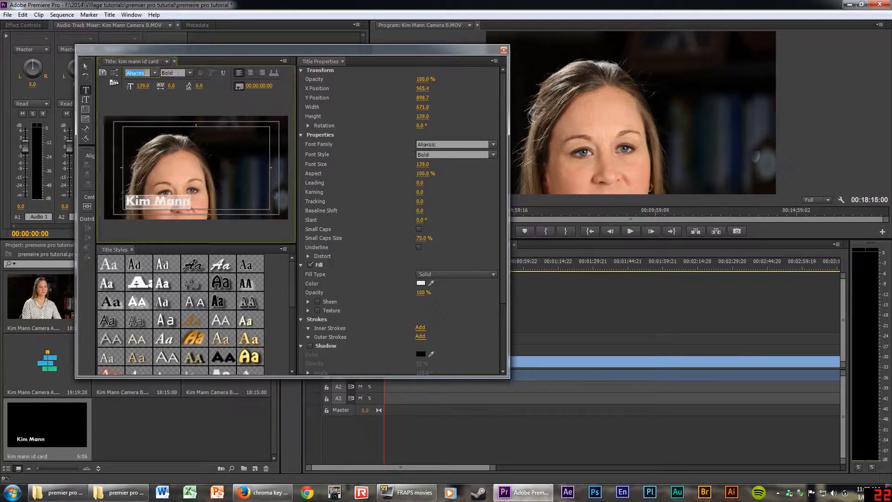
pyautogui.click(218, 164)
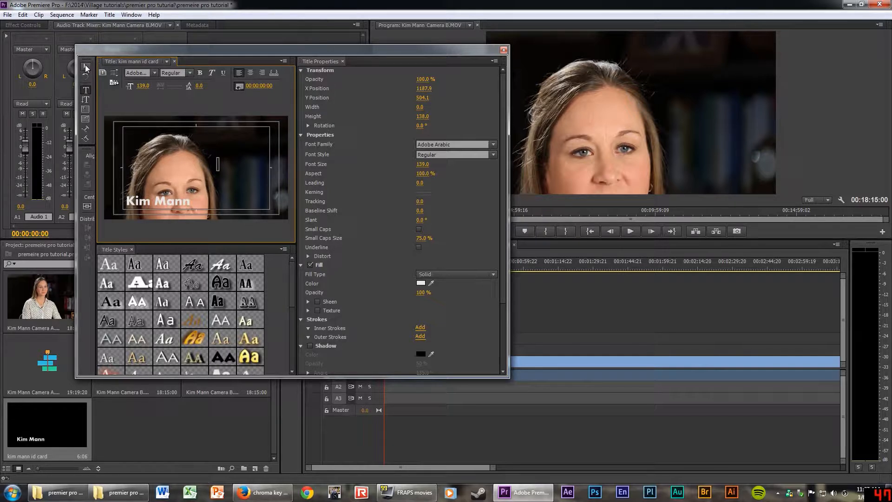
# Nudge the name text slightly up and right, and move the Titler window aside.
pyautogui.click(85, 67)
pyautogui.click(158, 200)
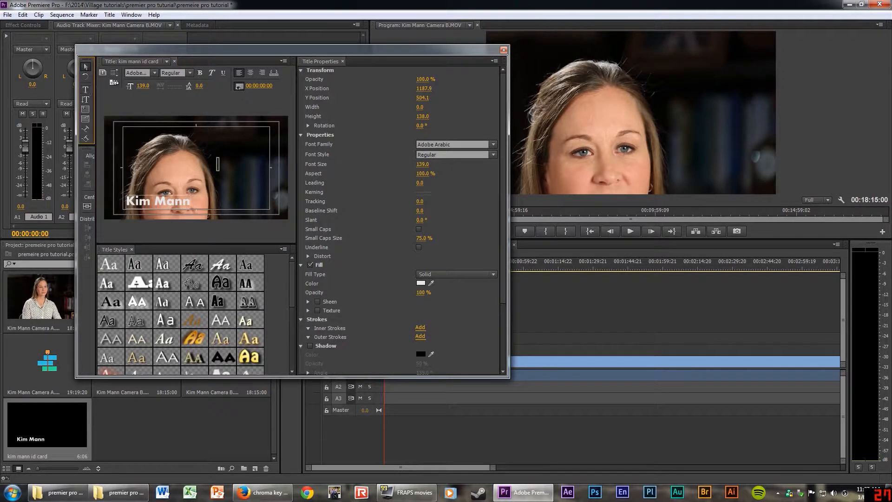
pyautogui.moveTo(158, 200)
pyautogui.mouseDown()
pyautogui.moveTo(163, 192)
pyautogui.moveTo(142, 199)
pyautogui.mouseUp()
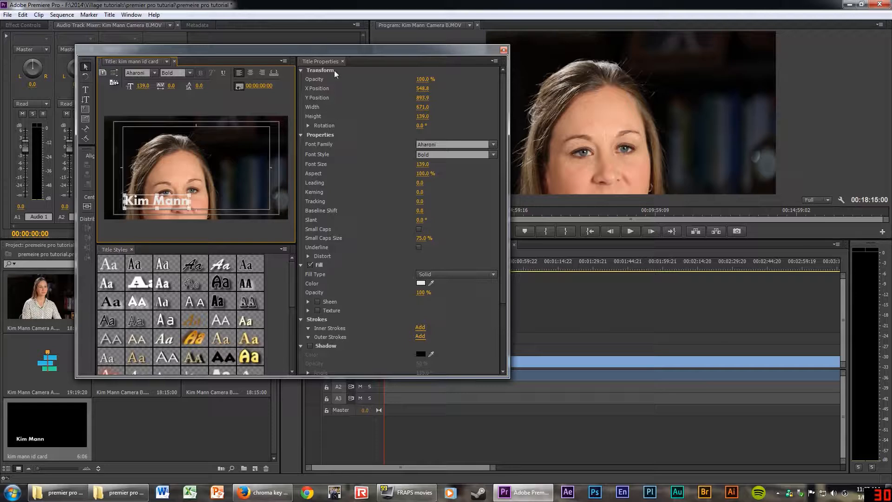
pyautogui.moveTo(339, 51); pyautogui.dragTo(692, 36)
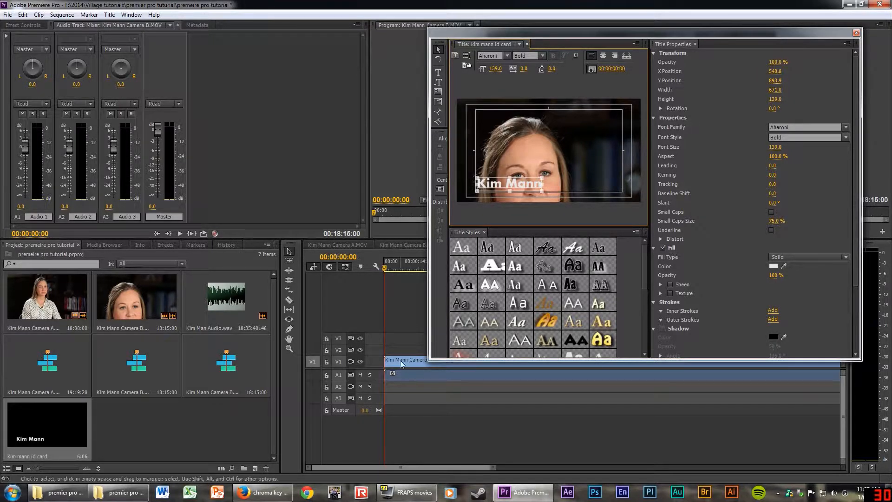
# Shift the name text to X 563.4, Y 879.3, check it over the interview, and close the Titler.
pyautogui.moveTo(399, 361); pyautogui.dragTo(412, 361)
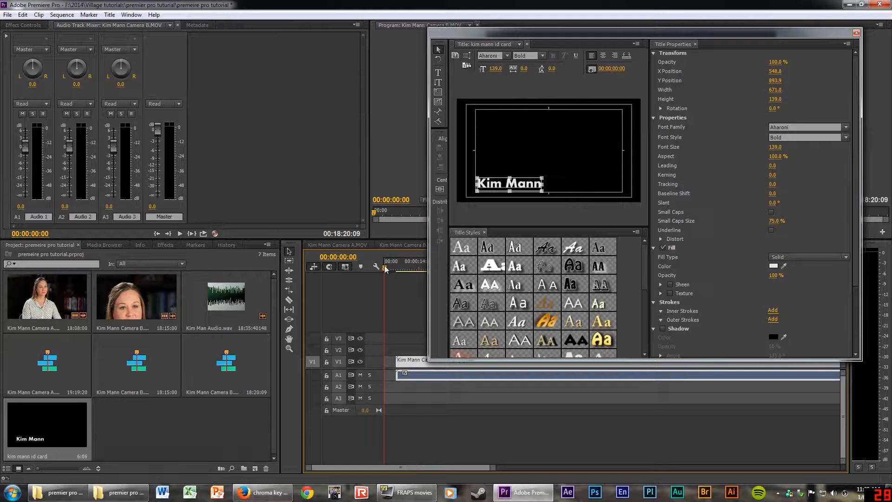
pyautogui.moveTo(385, 269); pyautogui.dragTo(409, 270)
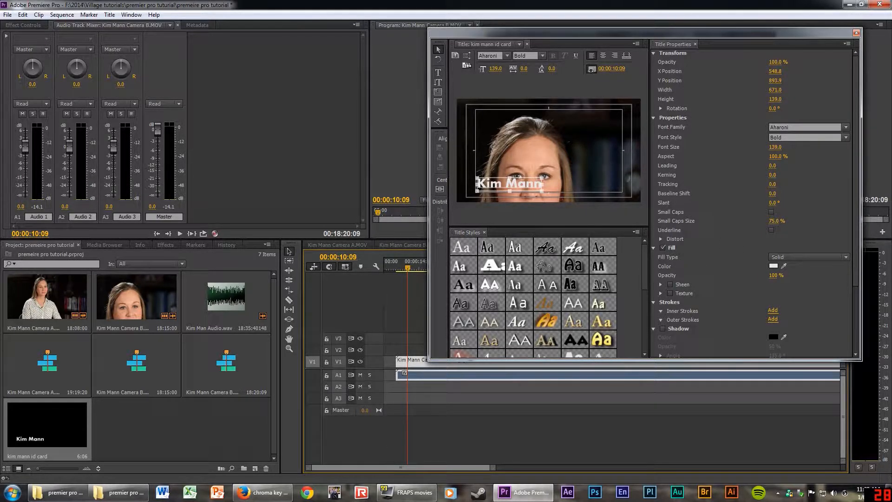
pyautogui.moveTo(509, 184); pyautogui.dragTo(511, 183)
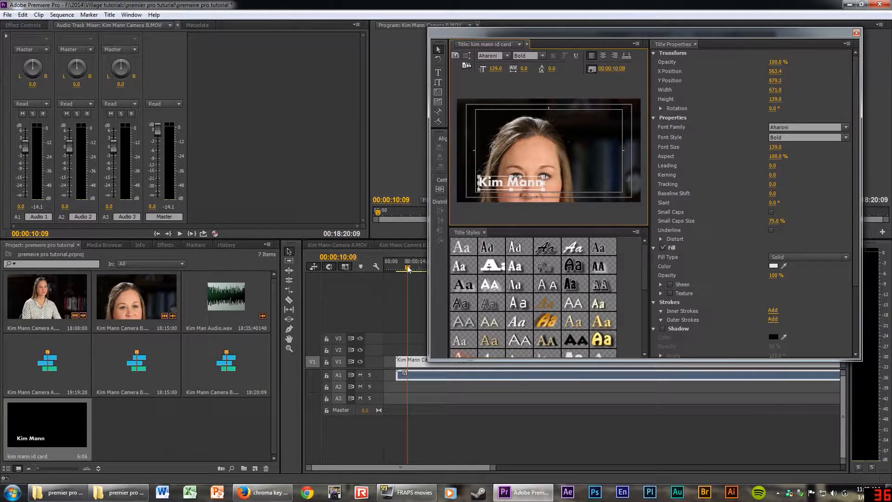
pyautogui.moveTo(409, 268); pyautogui.dragTo(415, 268)
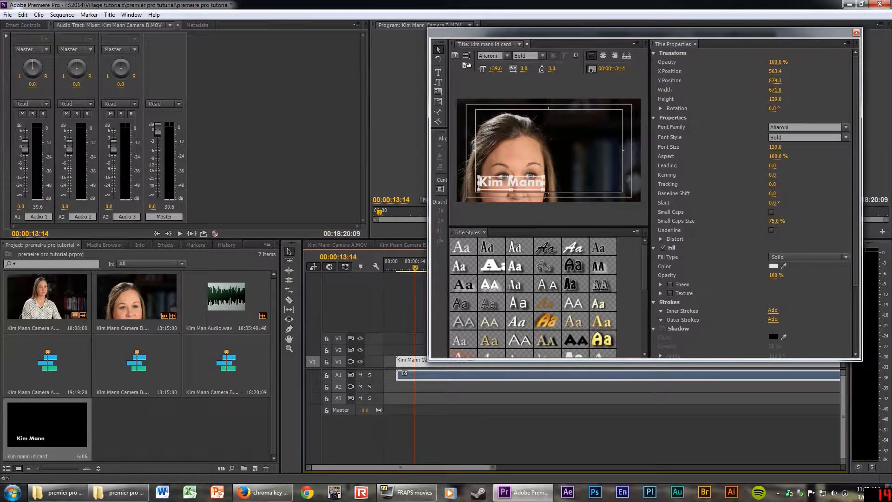
pyautogui.click(857, 34)
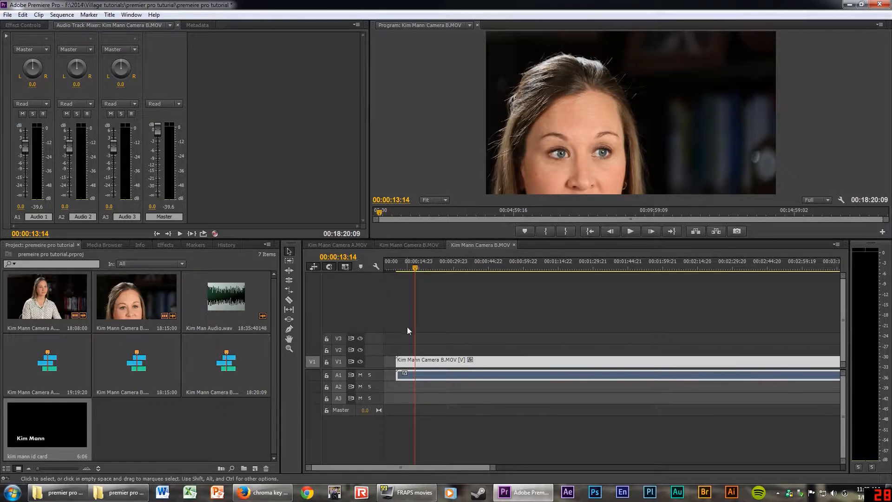
pyautogui.click(348, 245)
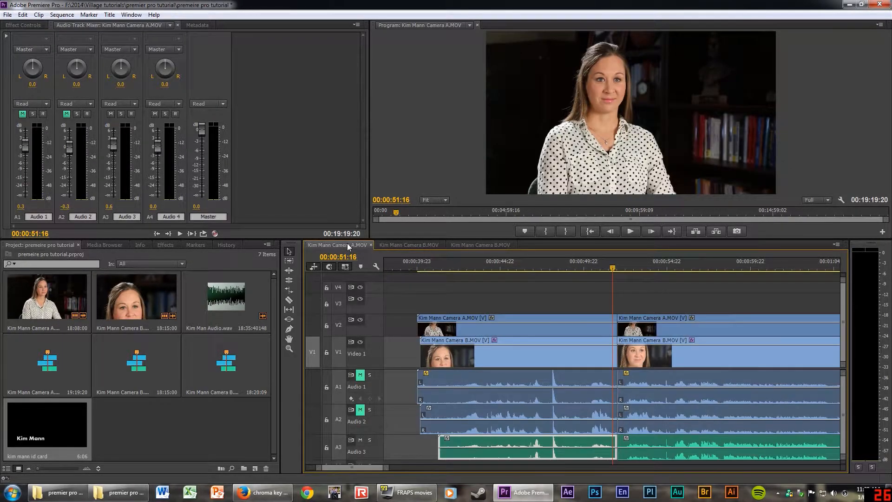
pyautogui.moveTo(605, 272)
pyautogui.mouseDown()
pyautogui.moveTo(543, 277)
pyautogui.moveTo(610, 273)
pyautogui.mouseUp()
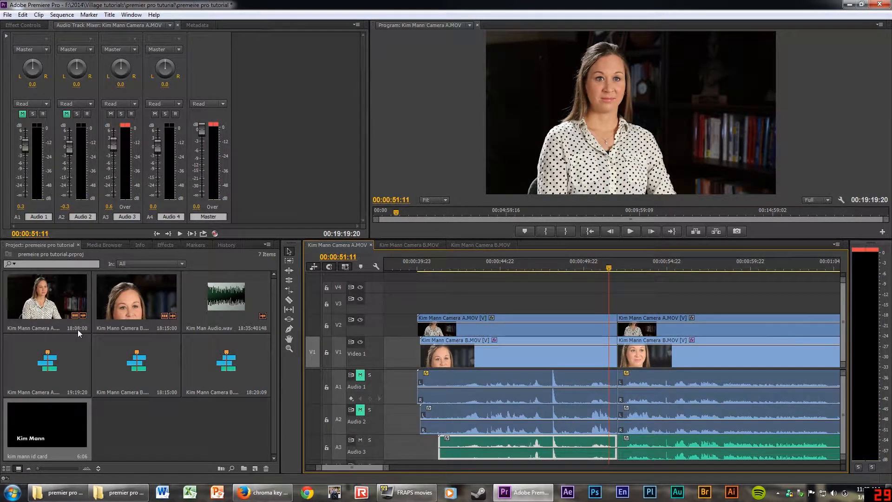
pyautogui.moveTo(57, 421); pyautogui.dragTo(517, 306)
pyautogui.moveTo(585, 263); pyautogui.dragTo(557, 266)
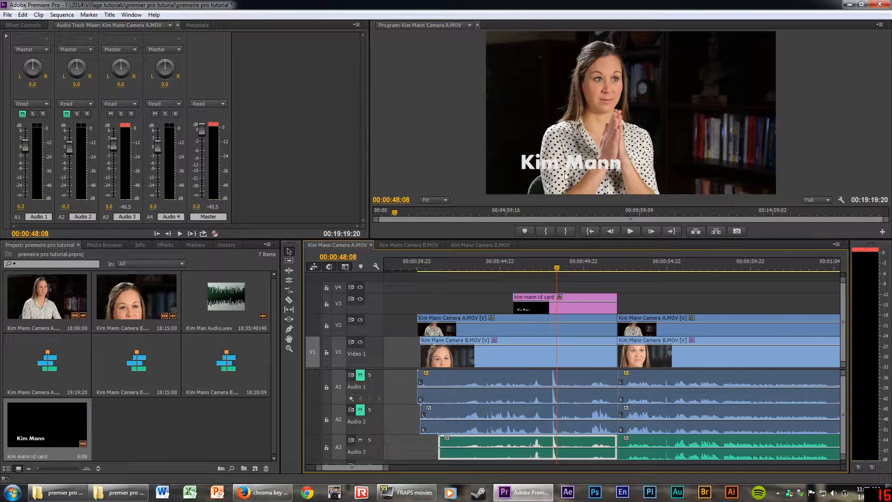
pyautogui.click(576, 267)
pyautogui.moveTo(576, 266); pyautogui.dragTo(581, 266)
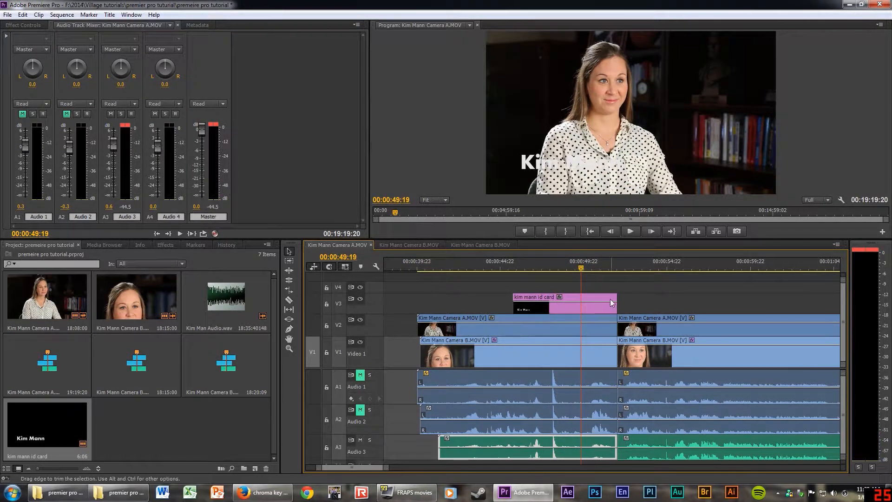
pyautogui.click(599, 297)
# Move the id card's name text to the upper right (X 1391.1, Y 327.1) and play it back.
pyautogui.doubleClick(598, 296)
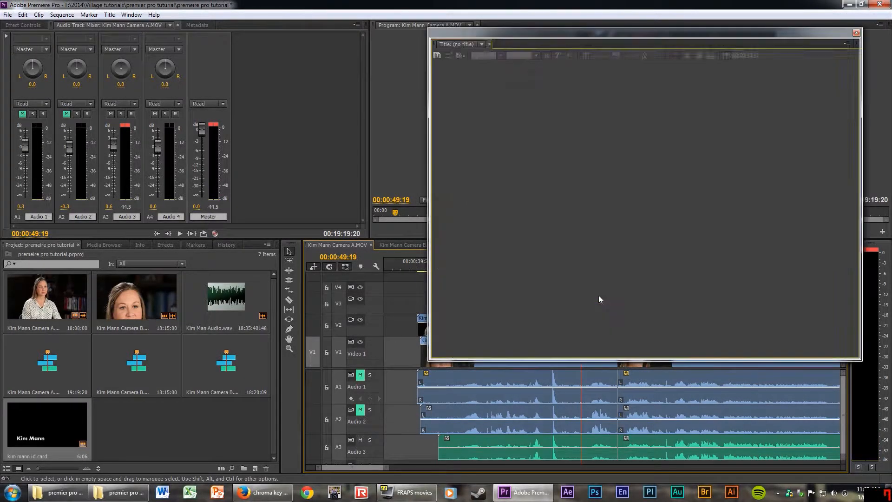
pyautogui.moveTo(567, 37); pyautogui.dragTo(167, 57)
pyautogui.moveTo(111, 202); pyautogui.dragTo(190, 151)
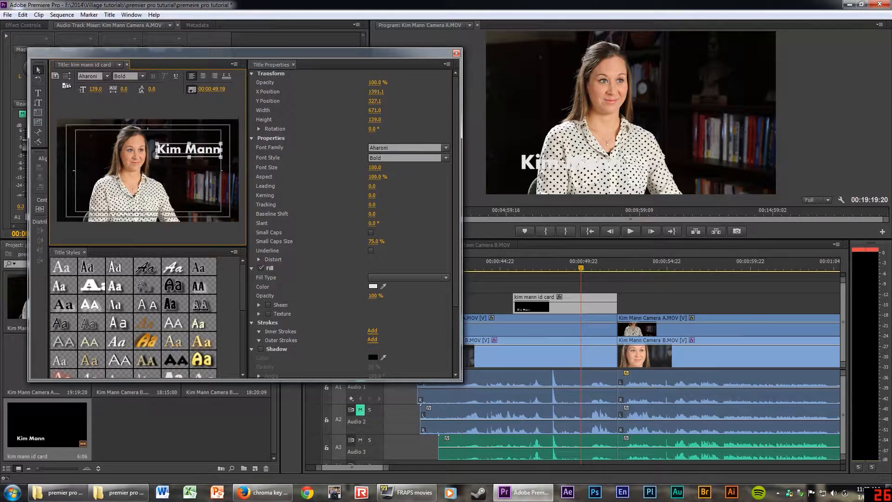
pyautogui.click(456, 54)
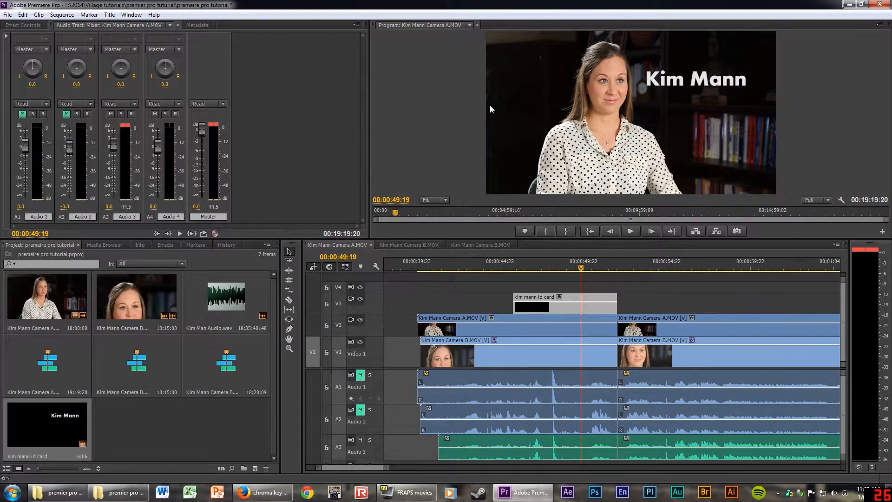
pyautogui.click(533, 268)
pyautogui.press('space')
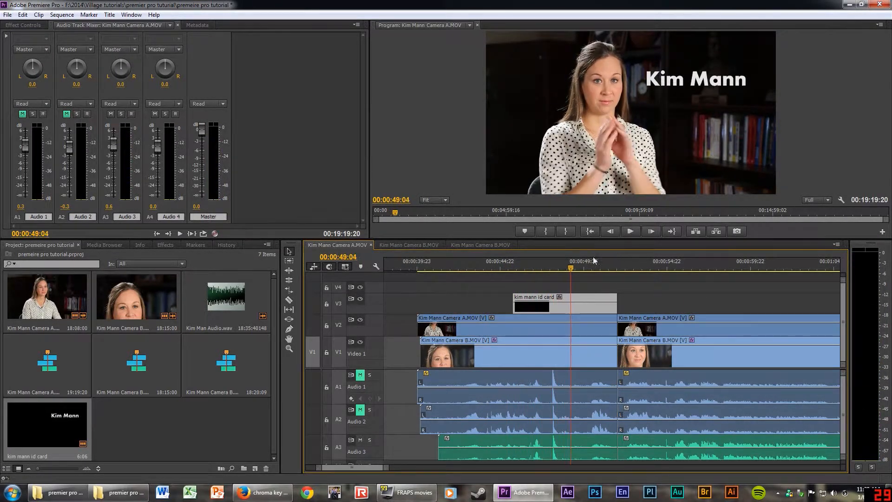
pyautogui.moveTo(515, 270); pyautogui.dragTo(505, 269)
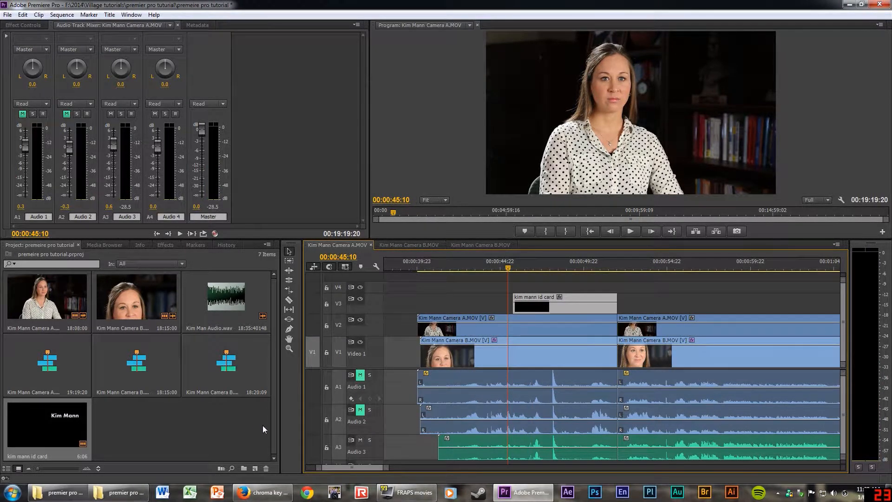
# Clear the Effects search and expand Video Transitions > Dissolve to list Cross Dissolve.
pyautogui.click(160, 245)
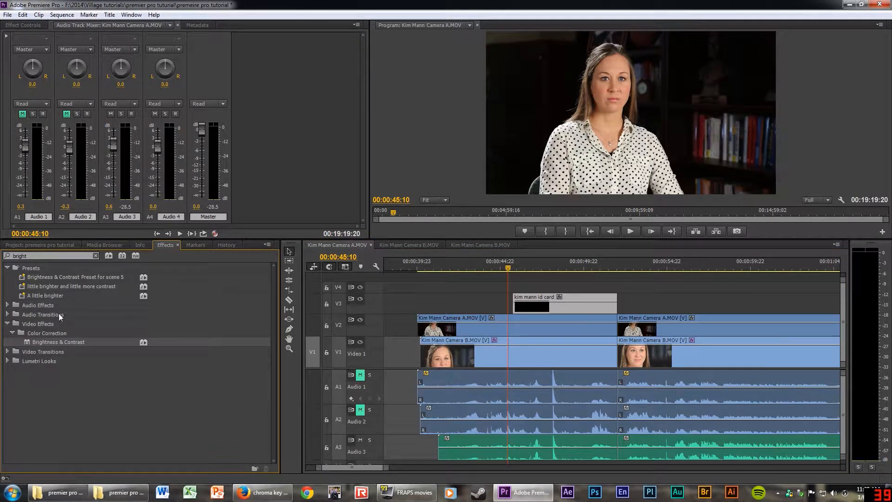
pyautogui.click(309, 337)
pyautogui.press('BackSpace')
pyautogui.press('BackSpace')
pyautogui.press('BackSpace')
pyautogui.press('BackSpace')
pyautogui.press('BackSpace')
pyautogui.press('BackSpace')
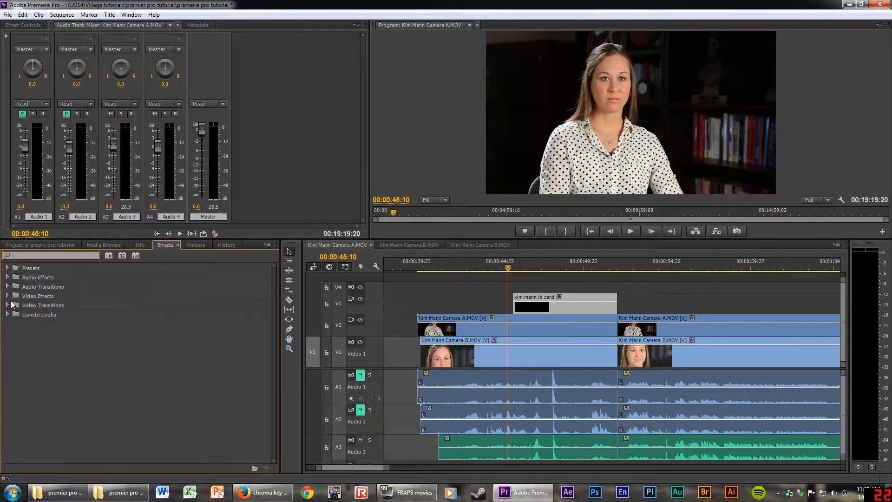
pyautogui.click(6, 306)
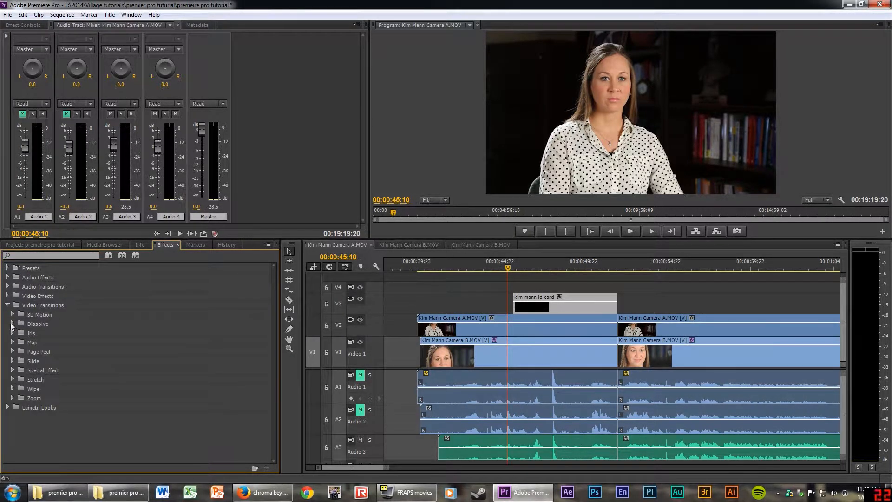
pyautogui.click(12, 324)
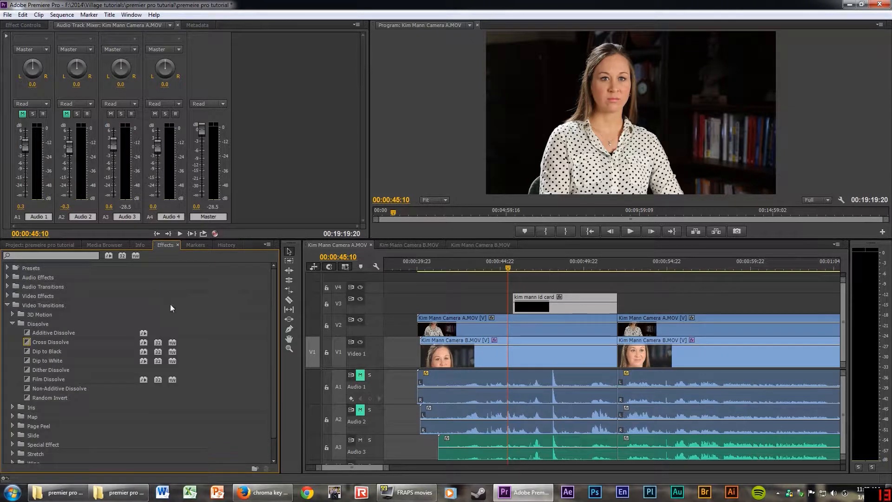
pyautogui.scroll(-2, 37, 386)
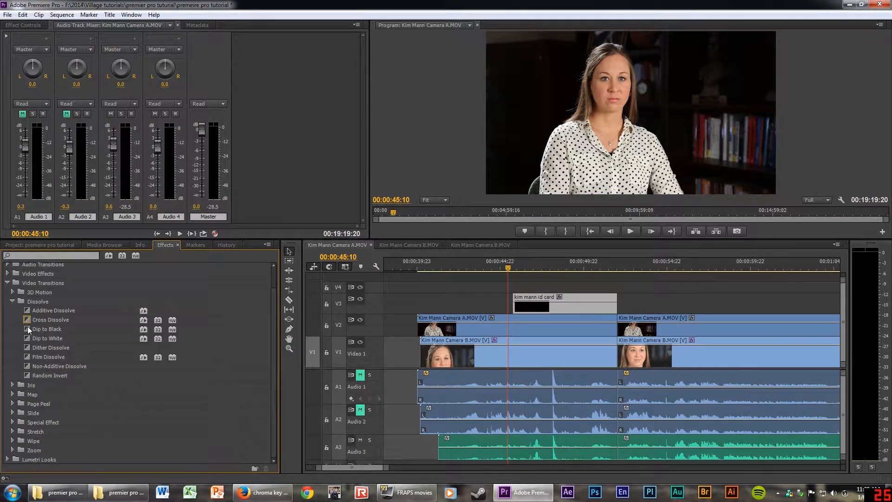
pyautogui.moveTo(27, 319); pyautogui.dragTo(539, 300)
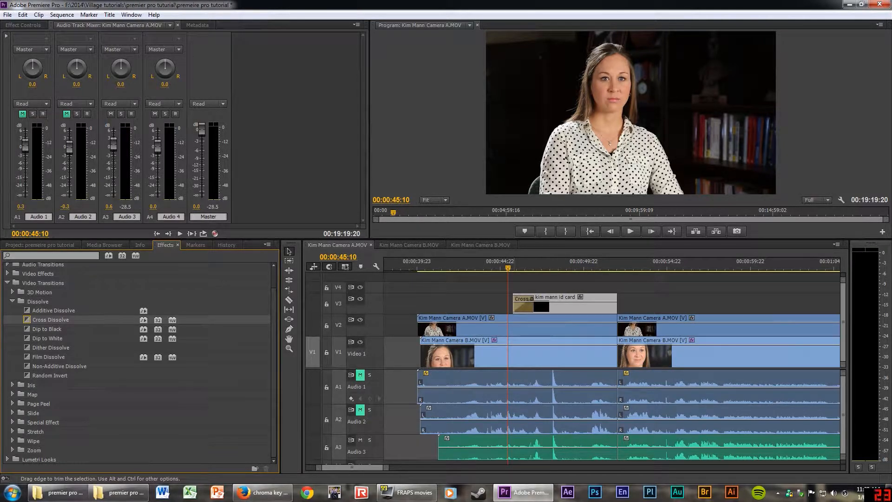
pyautogui.press('space')
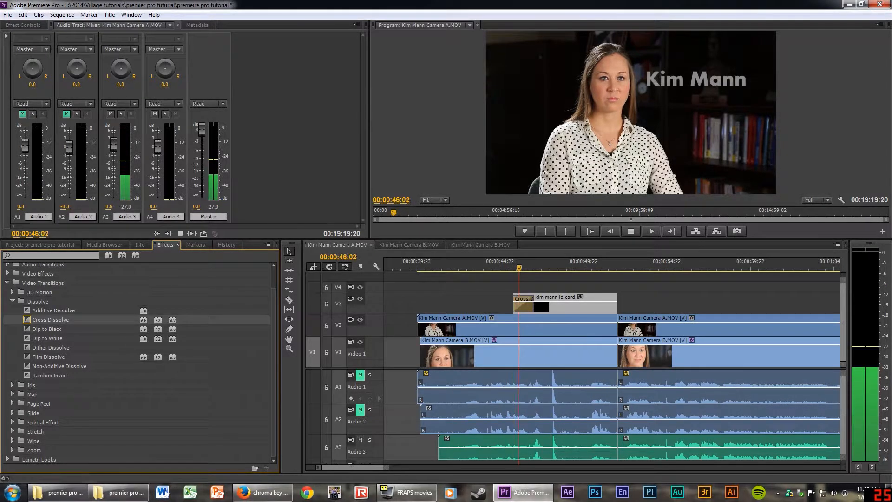
pyautogui.press('space')
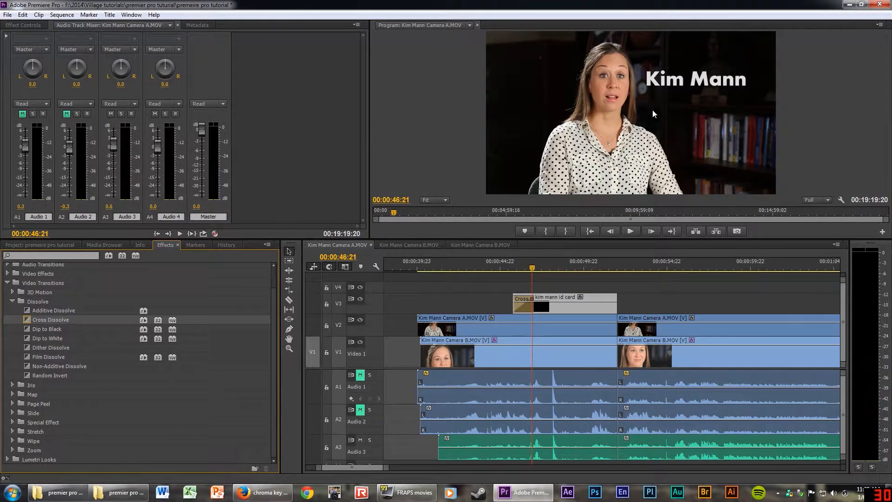
pyautogui.click(500, 263)
pyautogui.press('space')
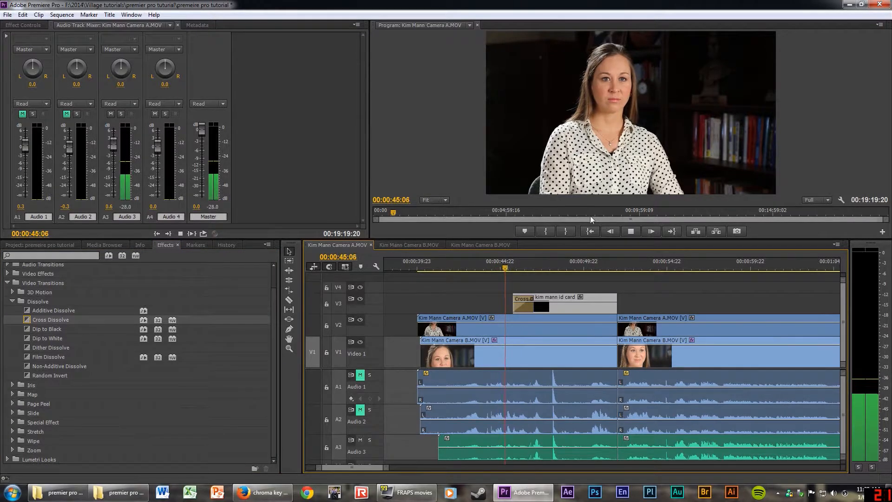
pyautogui.press('space')
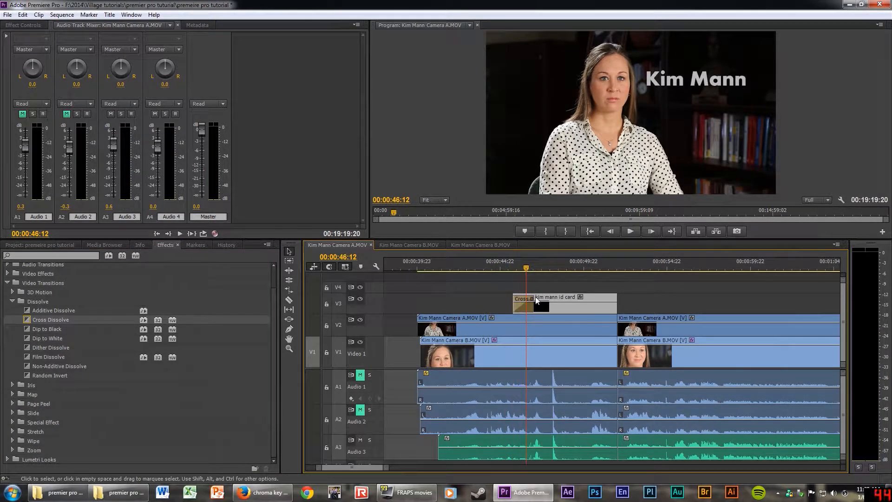
# Shorten the id card's Cross Dissolve and replay the fade-in over the interview.
pyautogui.moveTo(537, 300); pyautogui.dragTo(526, 301)
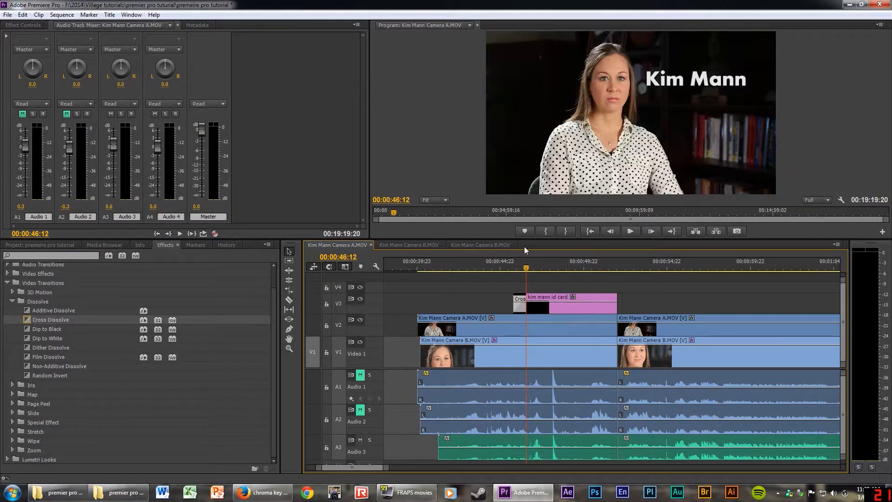
pyautogui.click(513, 267)
pyautogui.press('space')
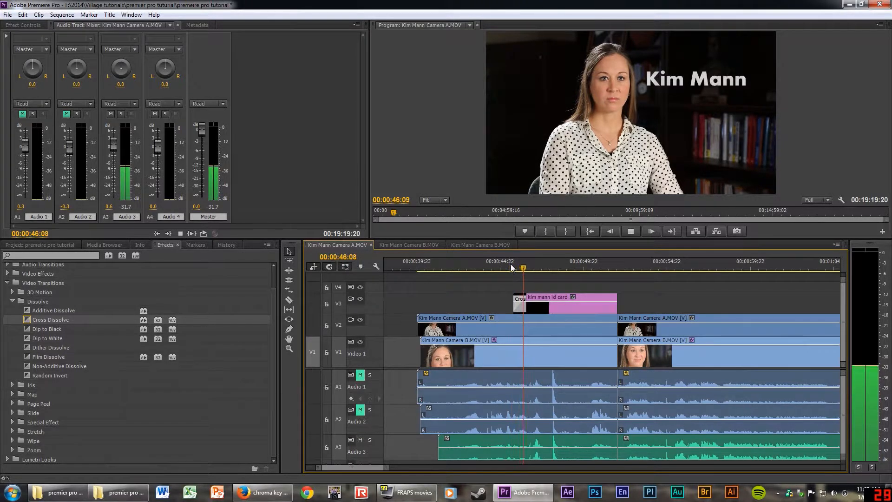
pyautogui.press('space')
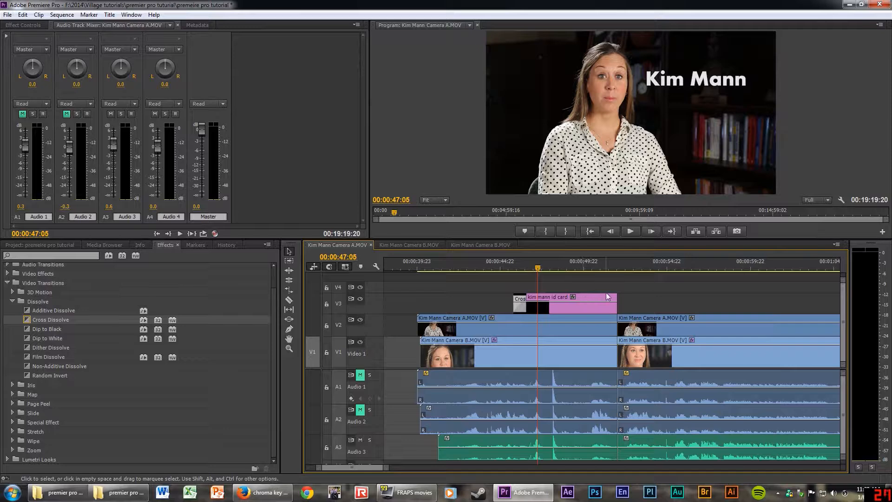
pyautogui.moveTo(538, 267); pyautogui.dragTo(601, 267)
pyautogui.scroll(-3, 607, 335)
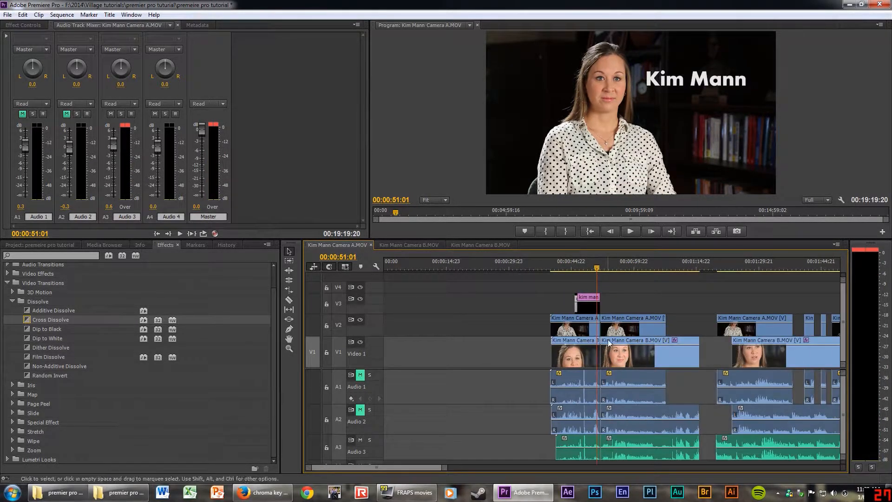
# Apply default Cross Dissolve and Constant Power transitions at the camera cut.
pyautogui.scroll(3, 609, 334)
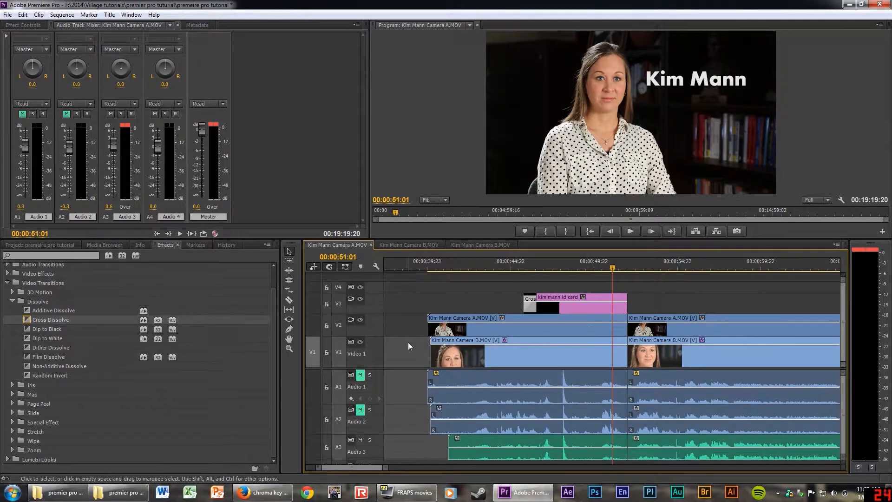
pyautogui.scroll(3, 620, 319)
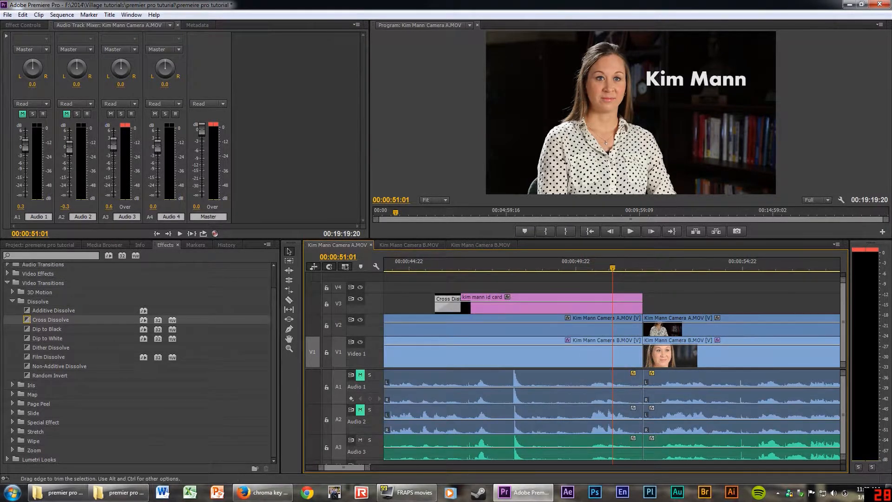
pyautogui.rightClick(644, 326)
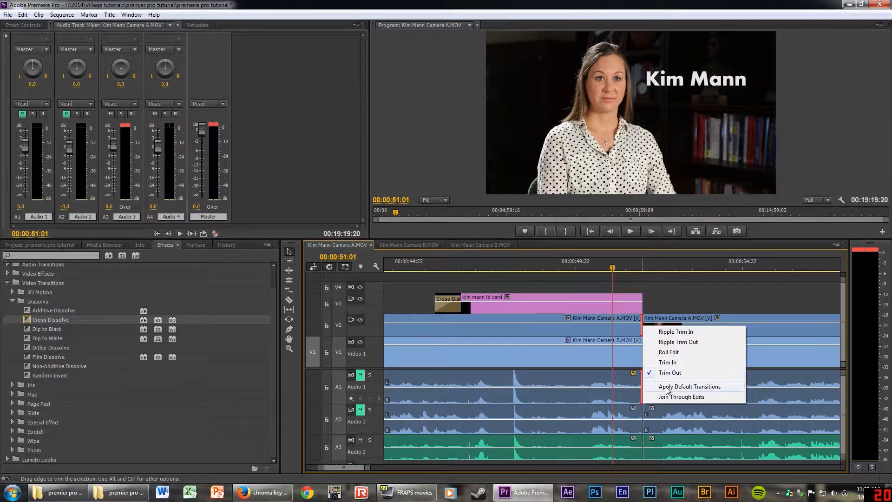
pyautogui.click(667, 387)
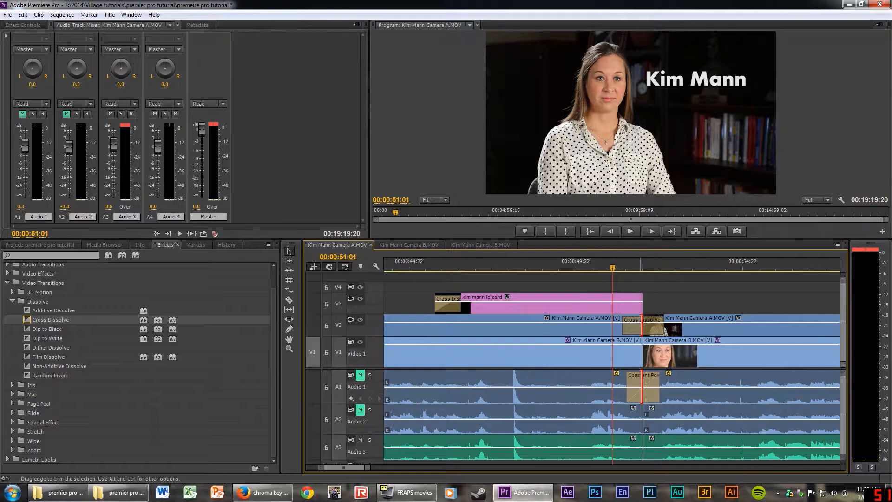
# Apply a default Cross Dissolve to the end of the id card title so it fades out.
pyautogui.rightClick(642, 325)
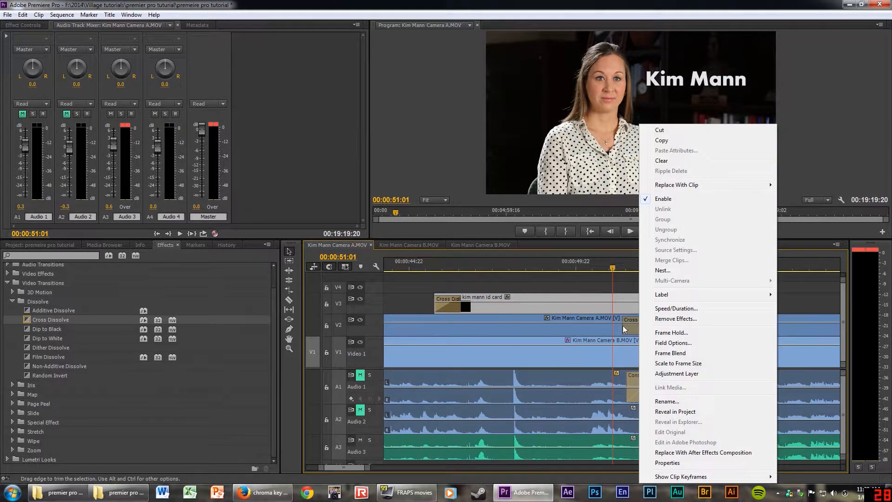
pyautogui.click(627, 294)
pyautogui.rightClick(640, 297)
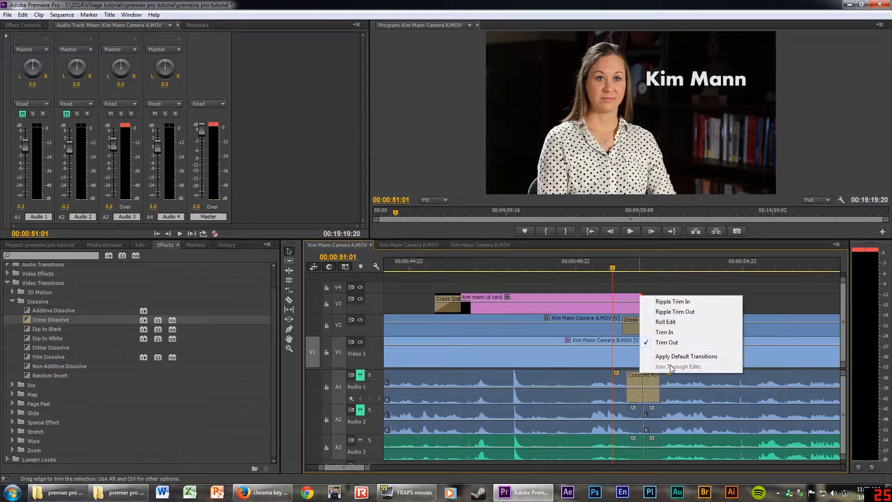
pyautogui.click(686, 356)
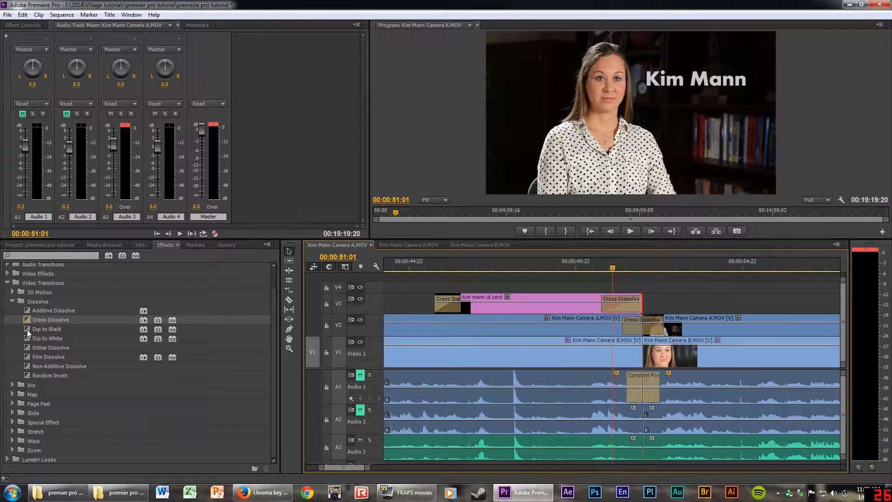
# Make Dip to Black the default transition.
pyautogui.rightClick(27, 330)
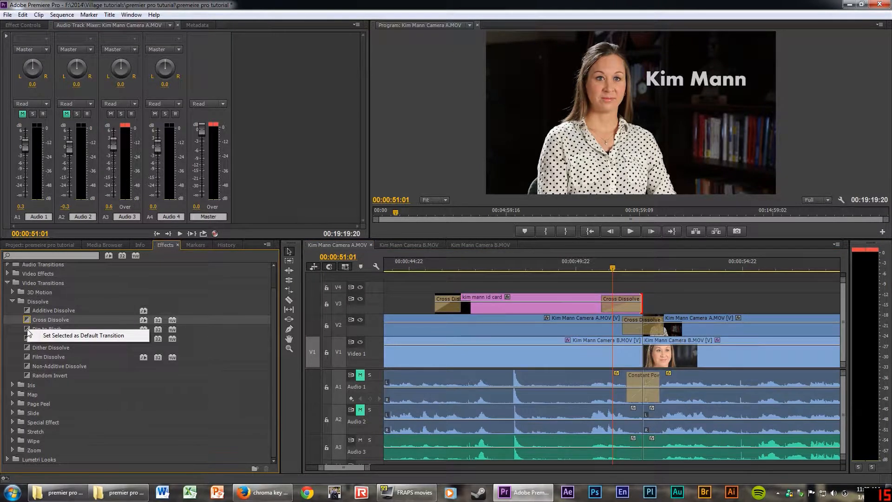
pyautogui.click(55, 336)
pyautogui.scroll(-2, 533, 359)
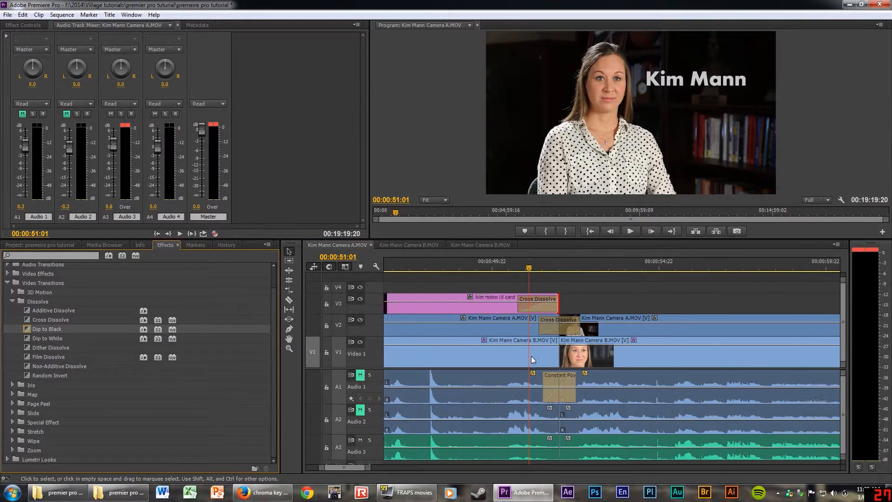
pyautogui.scroll(-3, 533, 359)
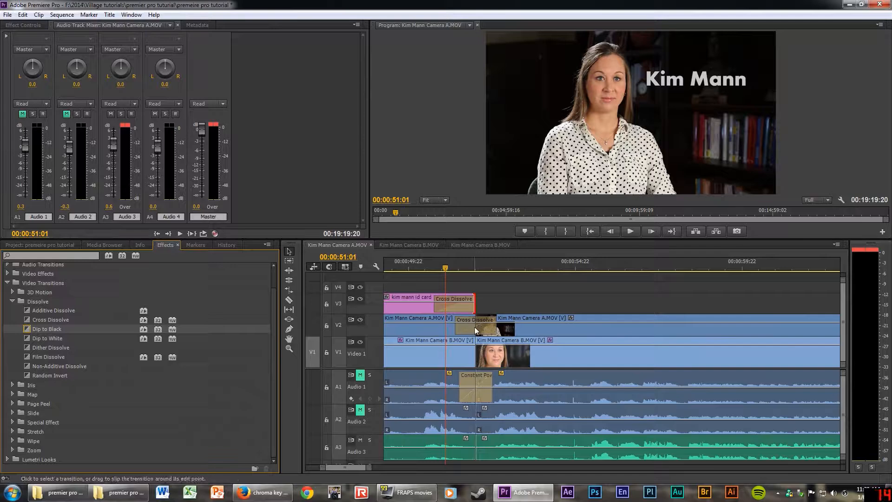
# Check the Cross Dissolve's duration, leave it unchanged, and play back the sequence.
pyautogui.rightClick(475, 327)
pyautogui.click(498, 334)
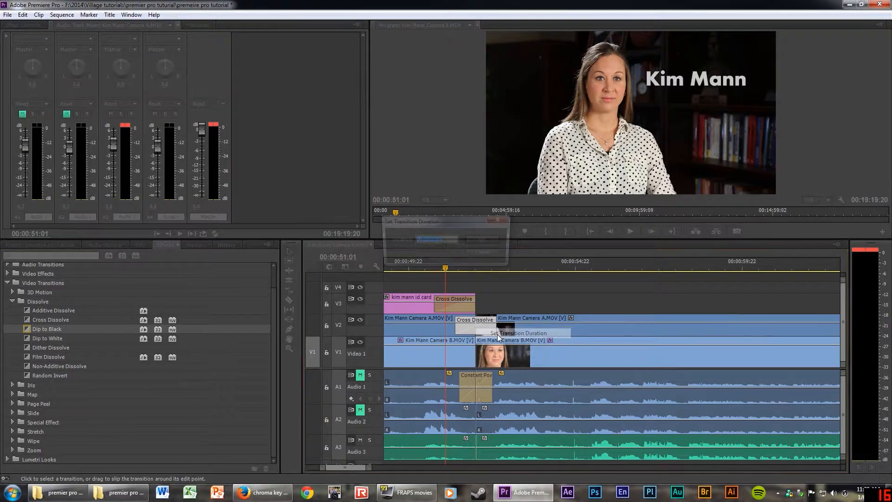
pyautogui.click(492, 243)
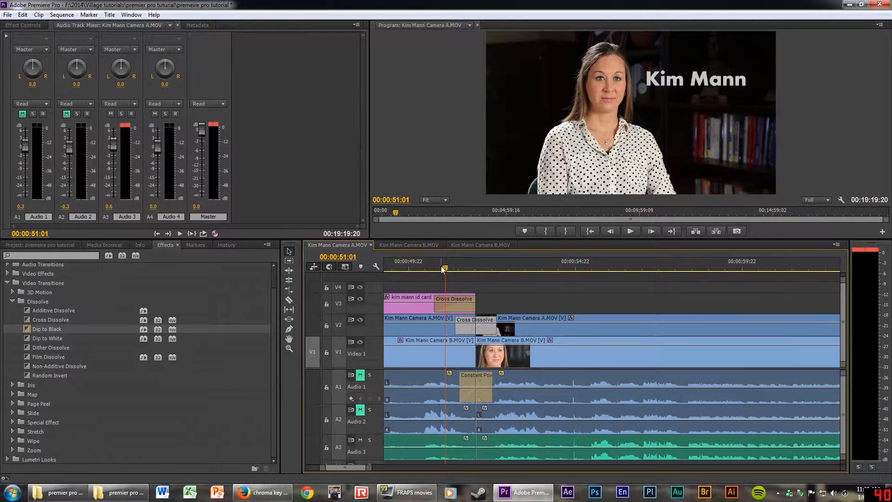
pyautogui.press('space')
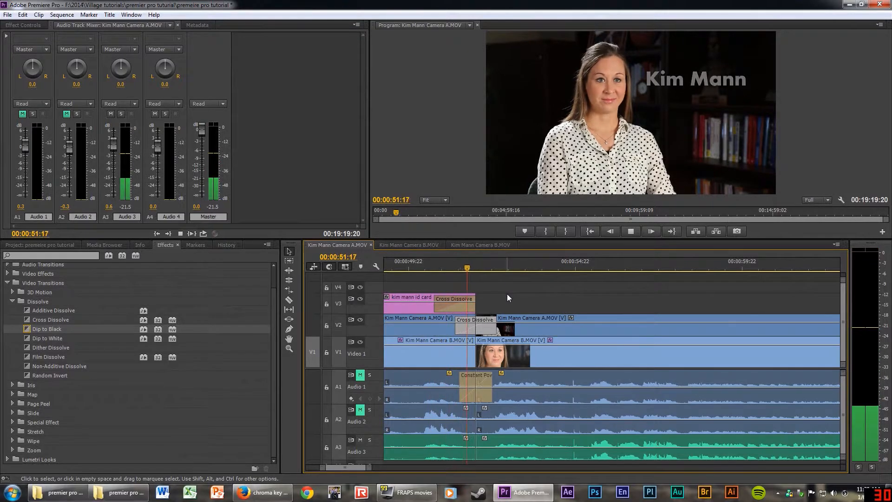
pyautogui.scroll(12, 588, 297)
pyautogui.scroll(-1, 588, 299)
pyautogui.press('space')
pyautogui.press('-')
pyautogui.press('-')
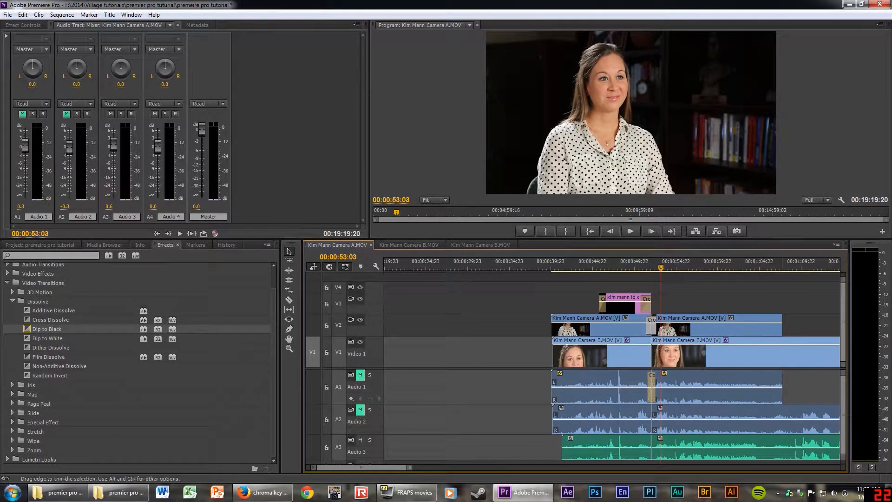
# Delete the Cross Dissolve at the camera A cut near 00:00:50:20, leaving a straight cut.
pyautogui.rightClick(782, 319)
pyautogui.click(641, 270)
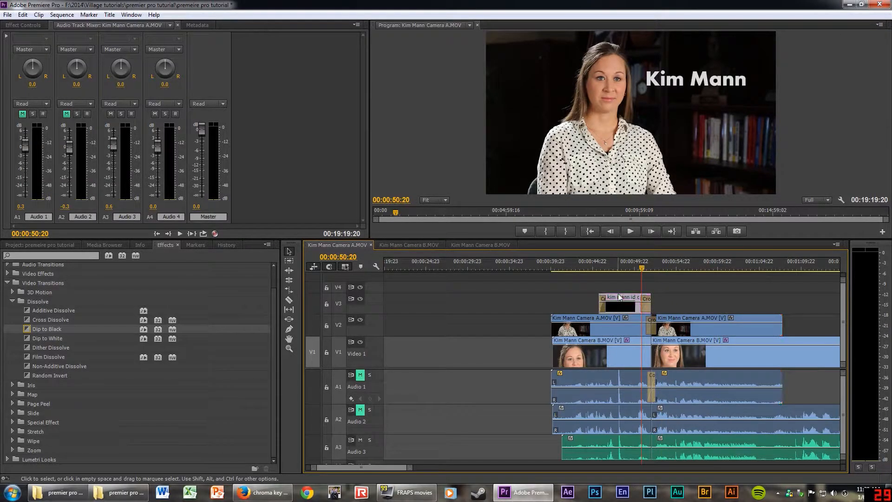
pyautogui.press('=')
pyautogui.press('=')
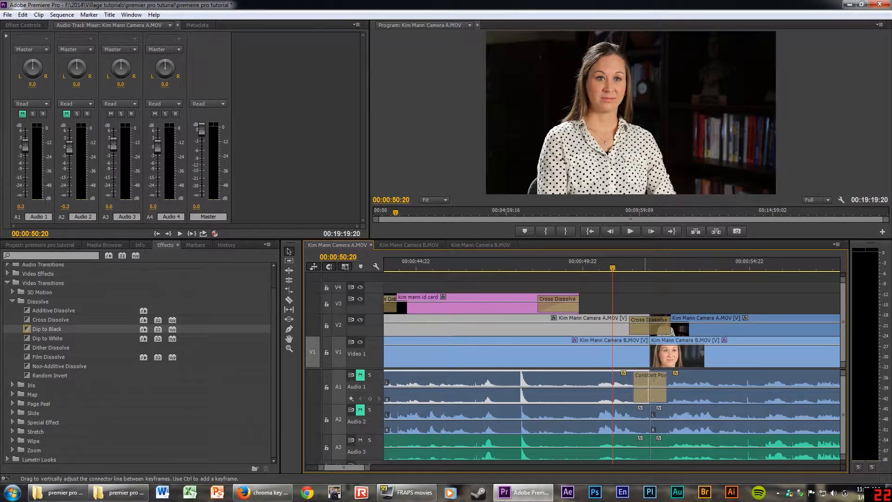
pyautogui.click(662, 324)
pyautogui.click(661, 324)
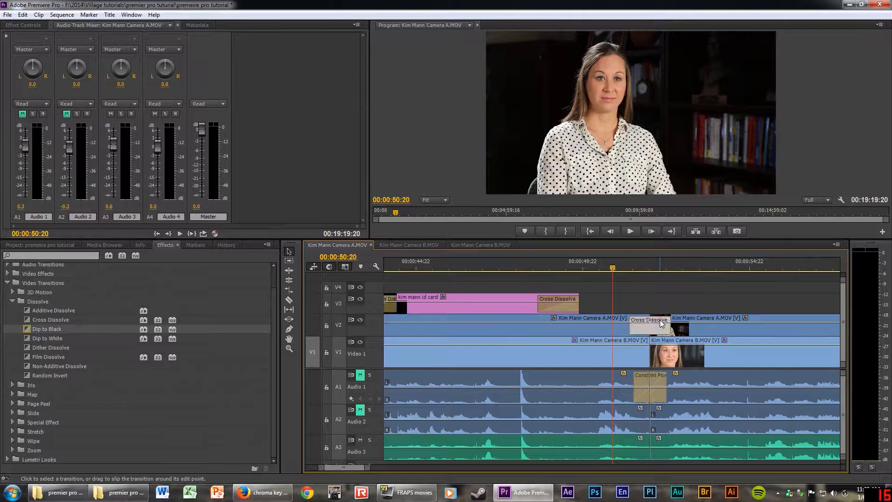
pyautogui.press('Delete')
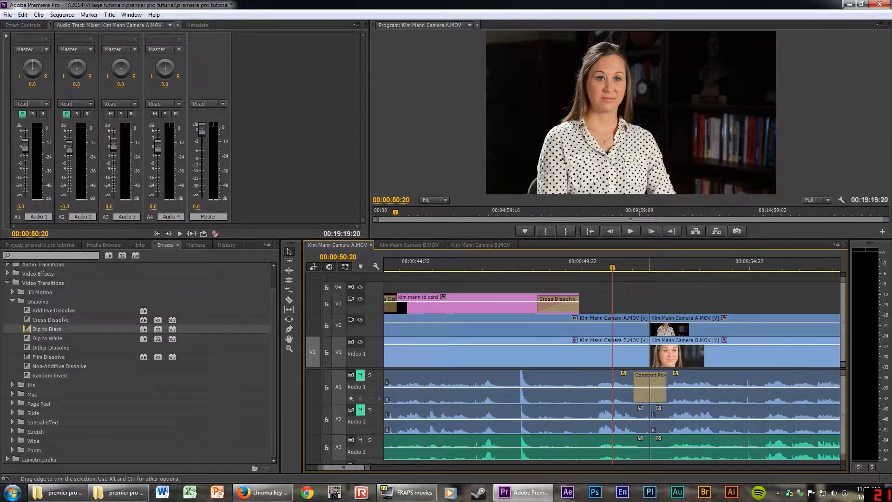
# Apply the default Dip to Black at the V2 camera cut and play it back.
pyautogui.rightClick(654, 323)
pyautogui.click(686, 377)
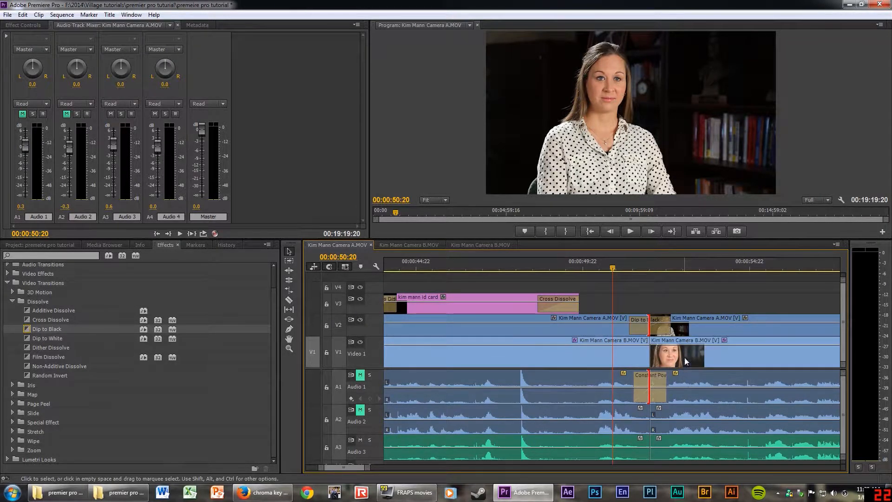
pyautogui.press('space')
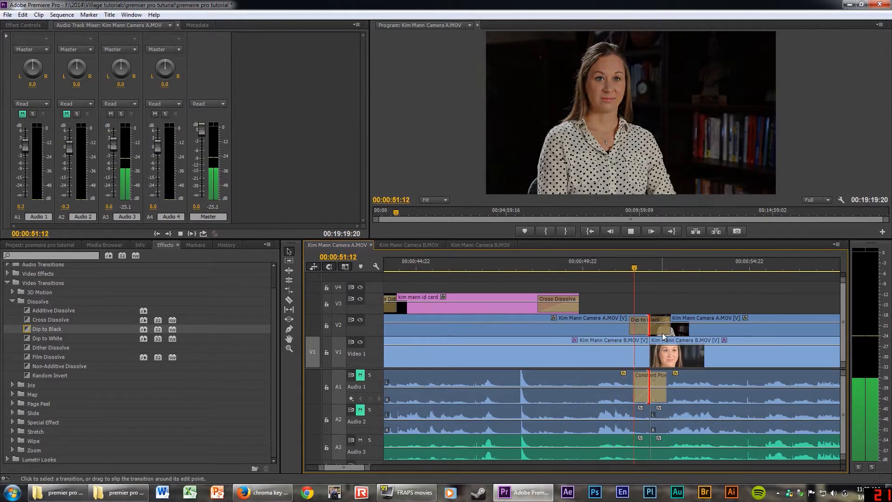
pyautogui.press('space')
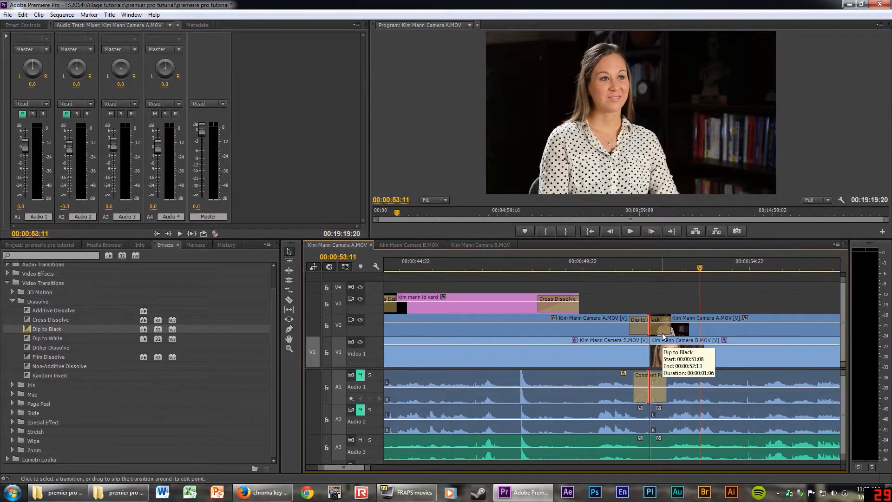
pyautogui.press('=')
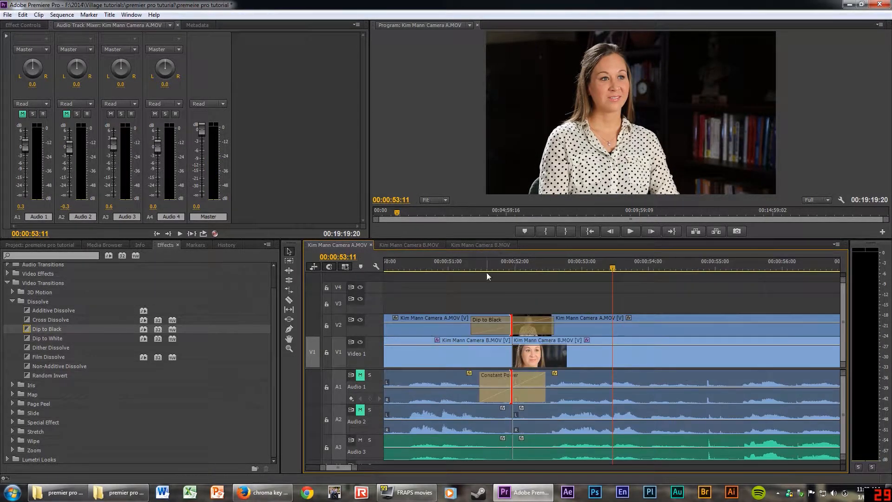
pyautogui.rightClick(29, 319)
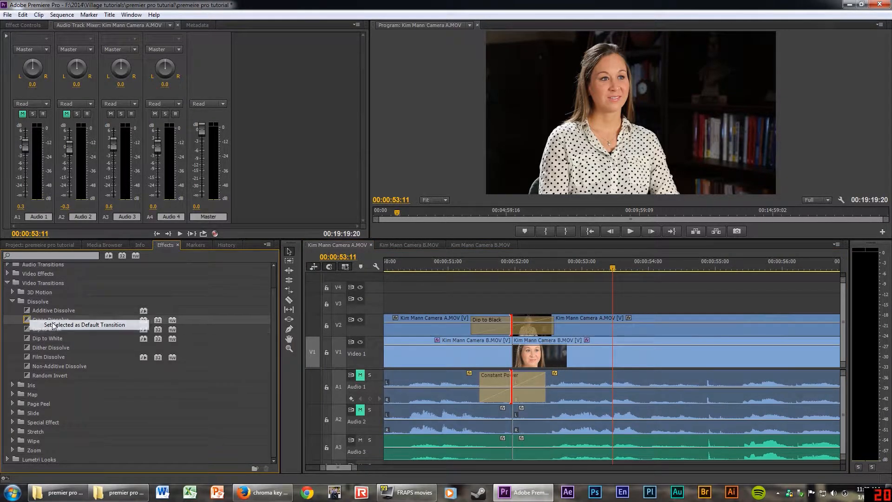
# Restore Cross Dissolve as the default transition.
pyautogui.click(53, 325)
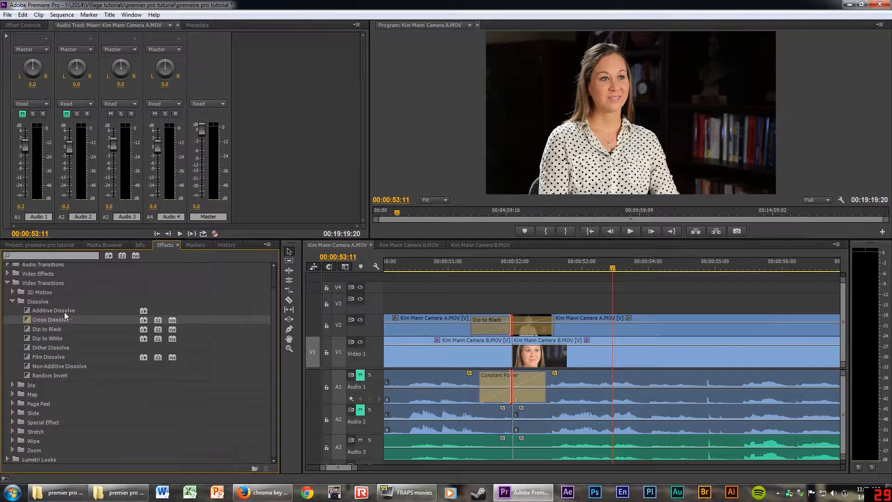
pyautogui.click(515, 267)
pyautogui.press('-')
pyautogui.press('-')
pyautogui.press('-')
pyautogui.press('-')
pyautogui.press('-')
pyautogui.press('-')
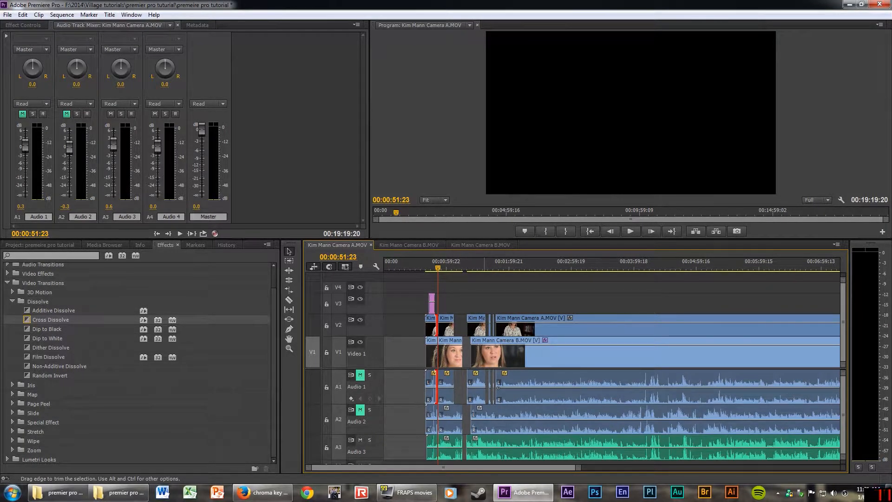
# Add a Page Peel > Center Peel transition at the camera A clip's end and preview it.
pyautogui.click(12, 302)
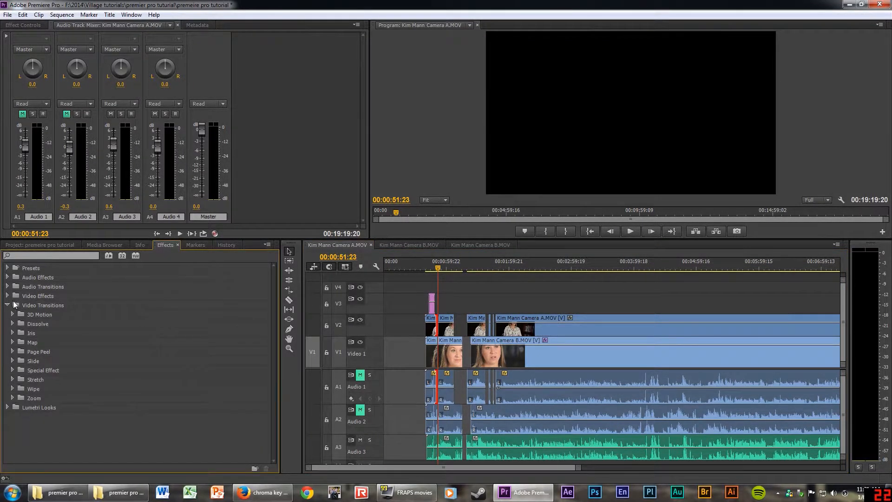
pyautogui.click(13, 361)
pyautogui.click(12, 361)
pyautogui.click(12, 352)
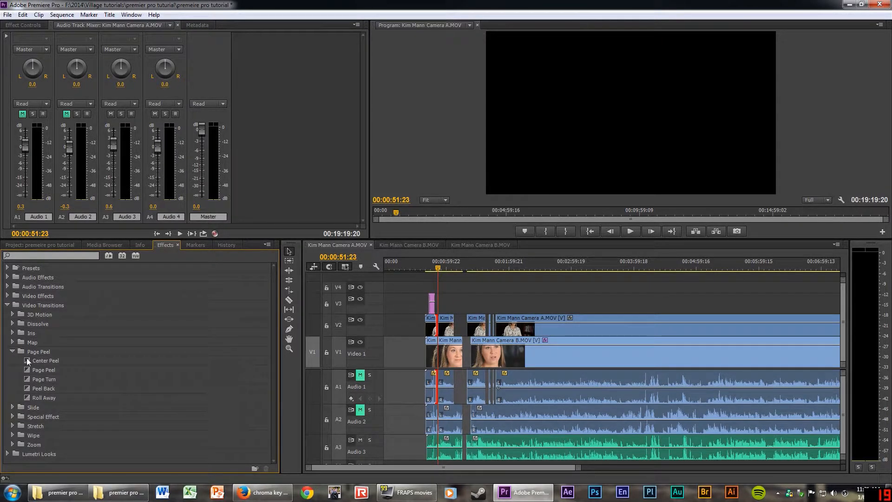
pyautogui.moveTo(28, 361); pyautogui.dragTo(453, 325)
pyautogui.click(453, 268)
pyautogui.press('=')
pyautogui.press('=')
pyautogui.press('=')
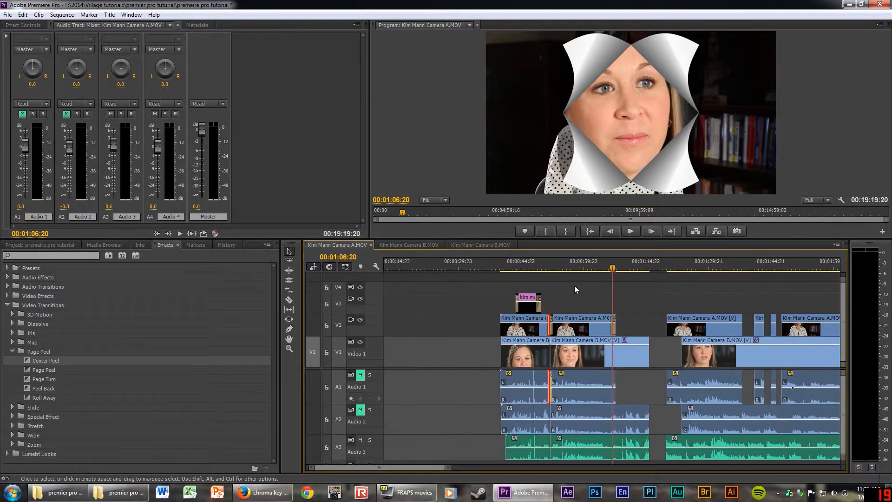
pyautogui.click(608, 269)
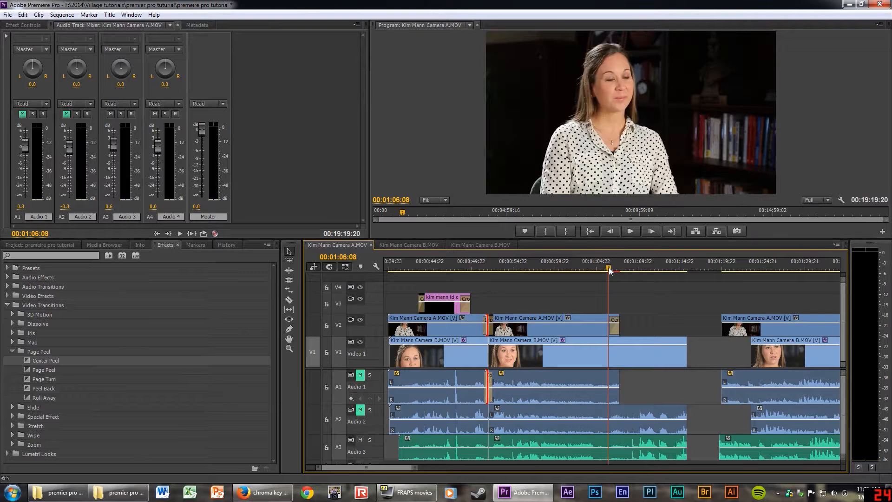
pyautogui.press('space')
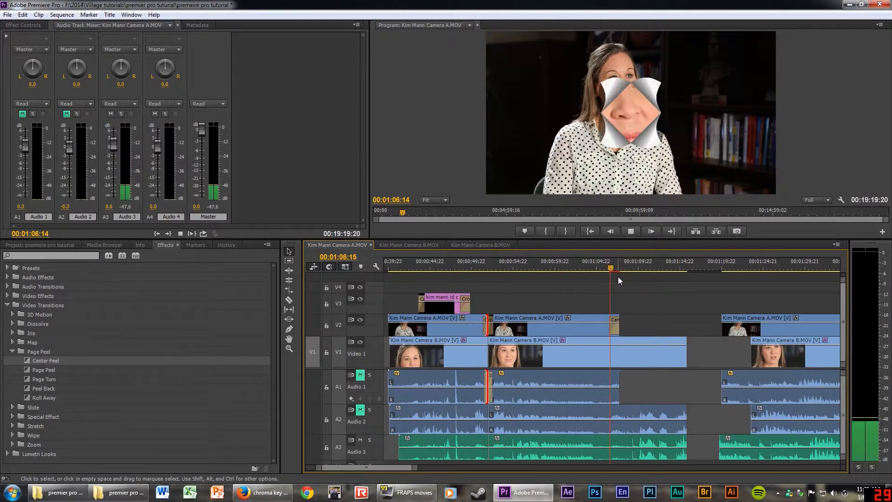
pyautogui.press('space')
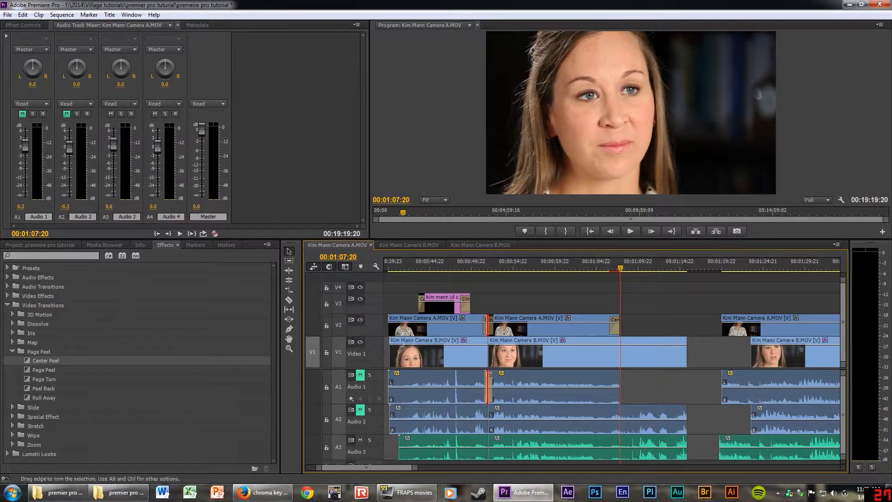
# Delete the Center Peel from V2 and zoom out to the full sequence.
pyautogui.click(618, 386)
pyautogui.press('=')
pyautogui.press('=')
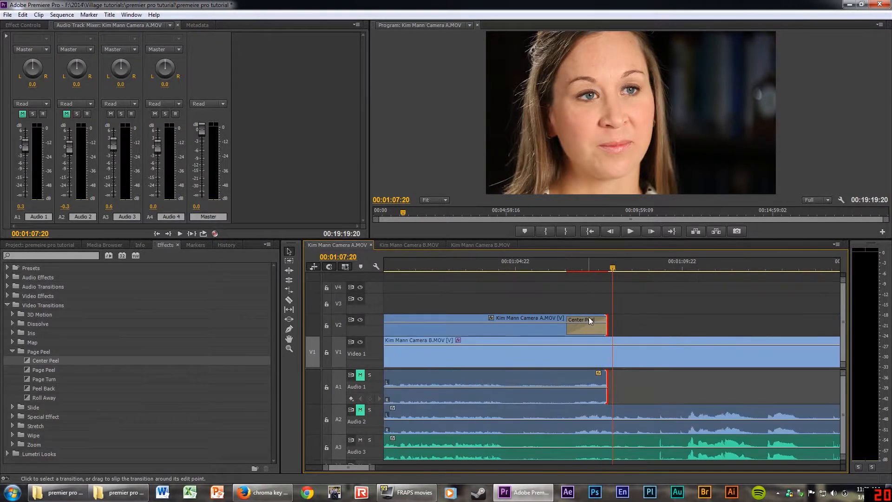
pyautogui.click(588, 319)
pyautogui.press('Delete')
pyautogui.press('=')
pyautogui.press('=')
pyautogui.press('=')
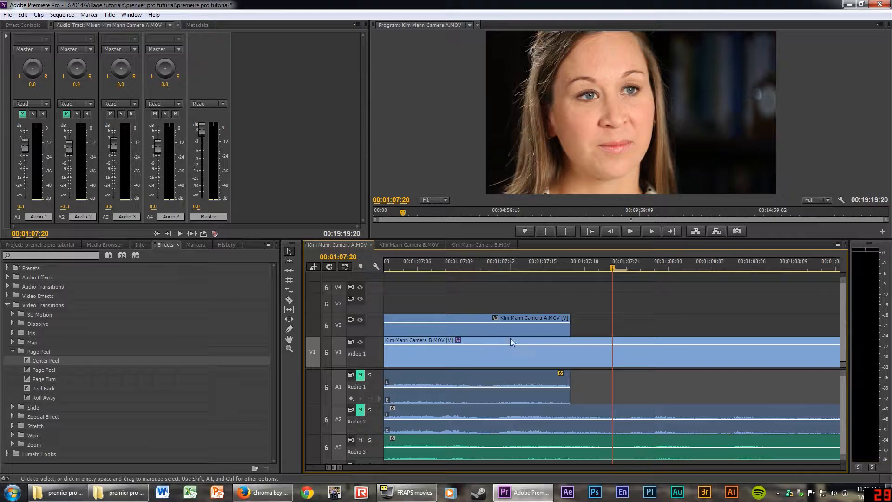
pyautogui.click(587, 261)
pyautogui.press('-')
pyautogui.press('-')
pyautogui.press('-')
pyautogui.press('-')
pyautogui.press('-')
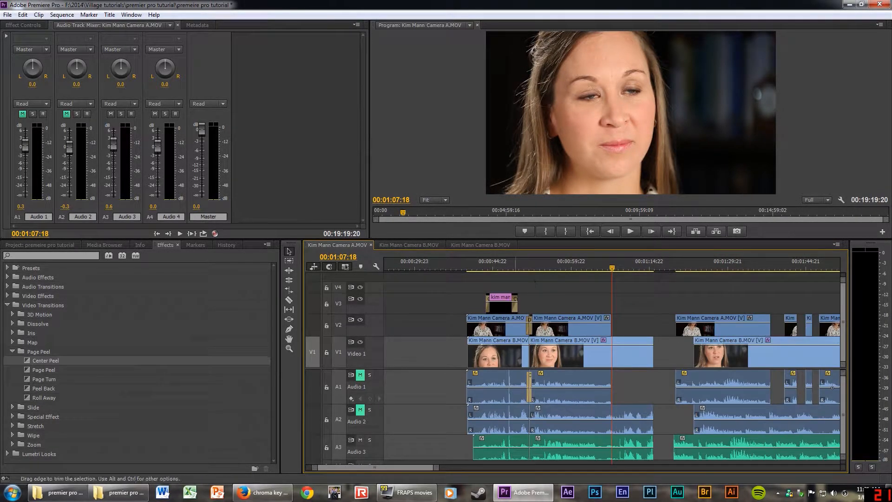
pyautogui.press('-')
pyautogui.press('-')
pyautogui.press('-')
pyautogui.press('-')
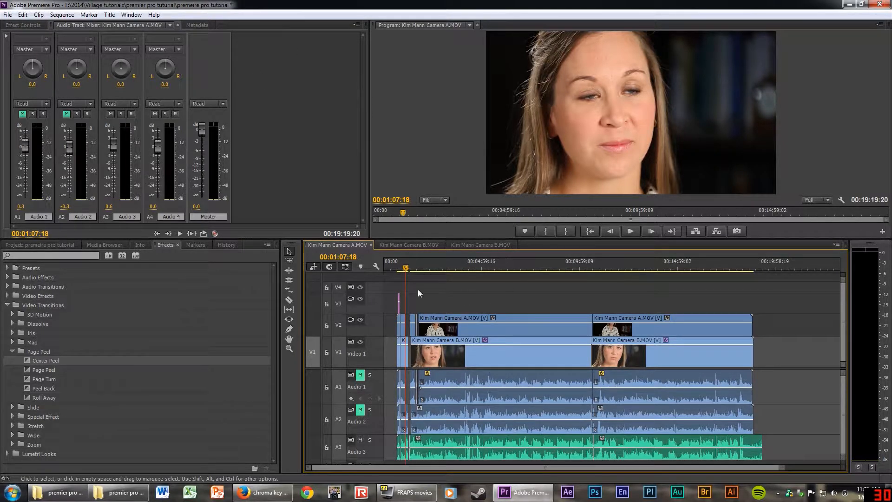
# Browse the Open Project dialog to the story folder in F:\2013\Gala 2013.
pyautogui.click(8, 15)
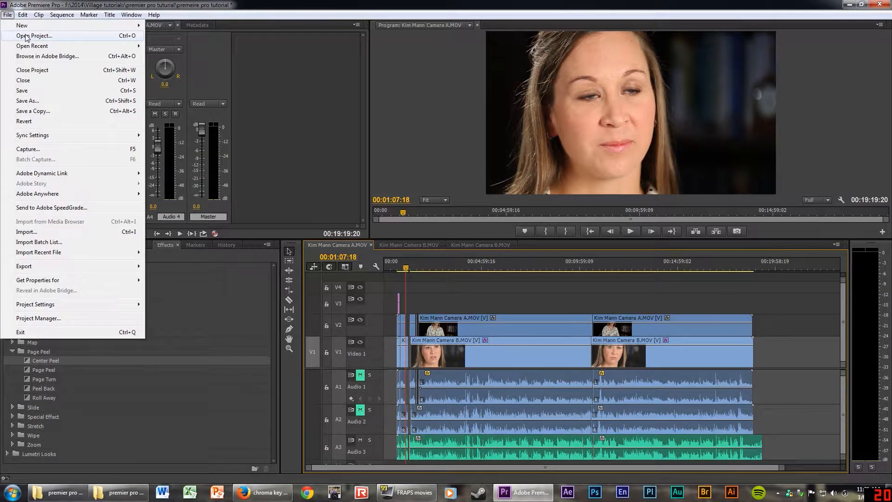
pyautogui.click(26, 36)
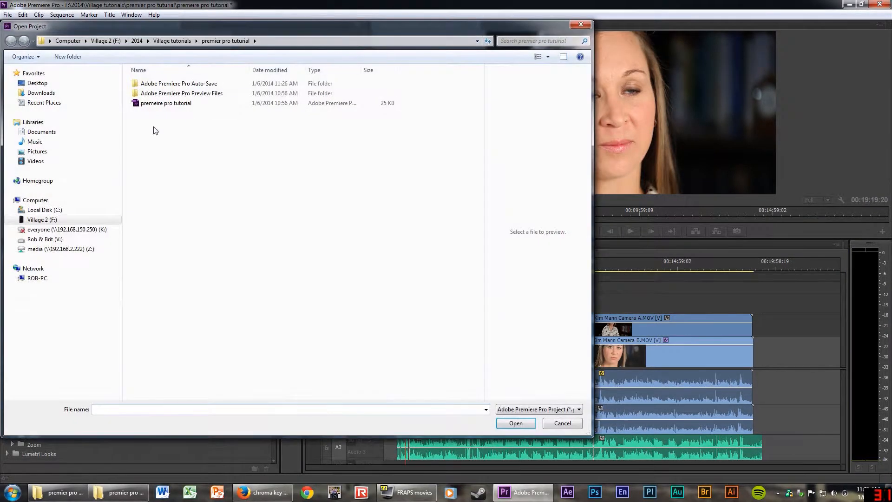
pyautogui.click(102, 39)
pyautogui.doubleClick(144, 93)
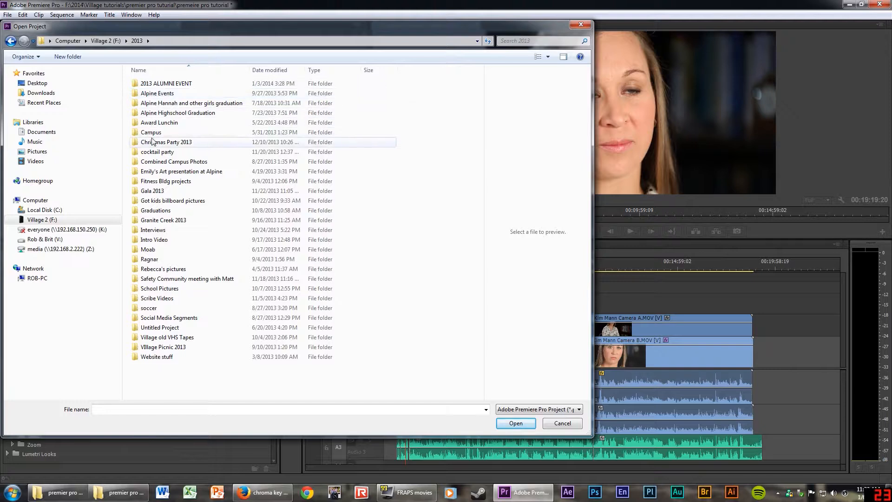
pyautogui.doubleClick(149, 191)
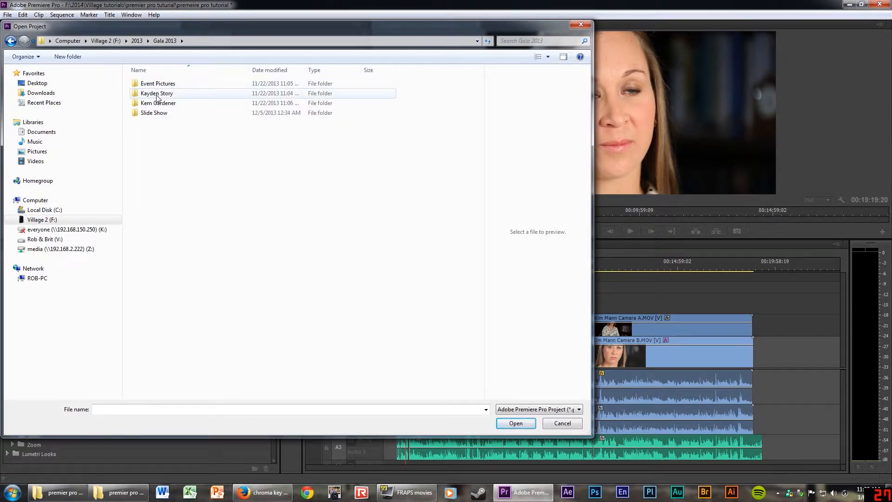
pyautogui.doubleClick(157, 95)
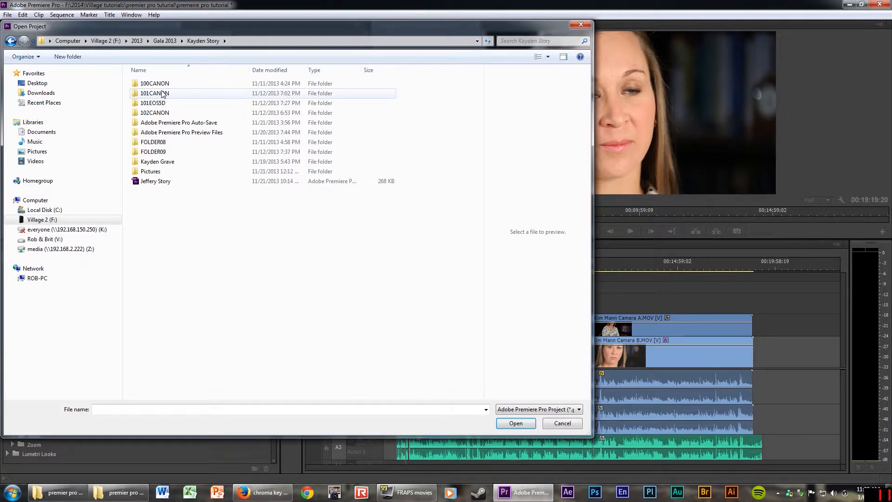
pyautogui.press('BackSpace')
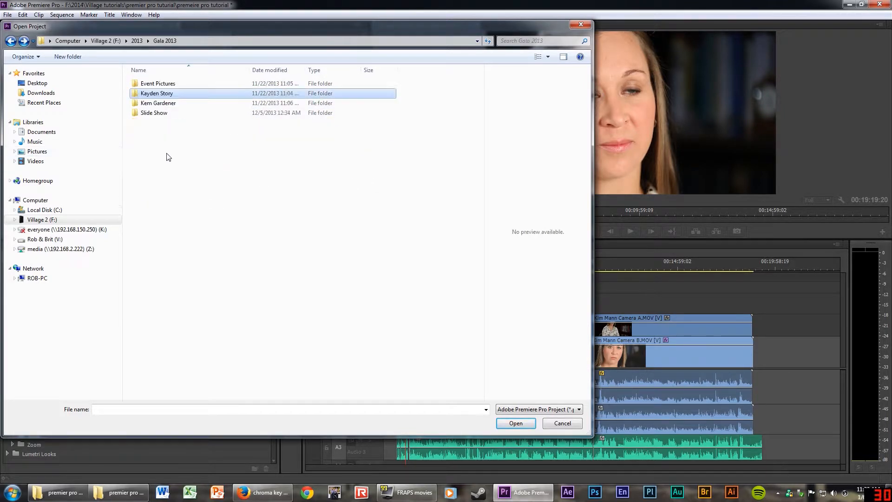
pyautogui.doubleClick(162, 94)
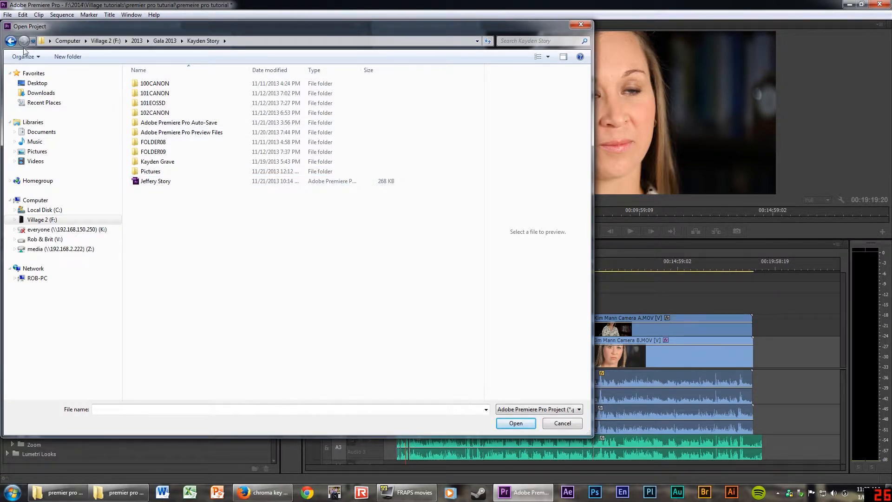
pyautogui.click(10, 41)
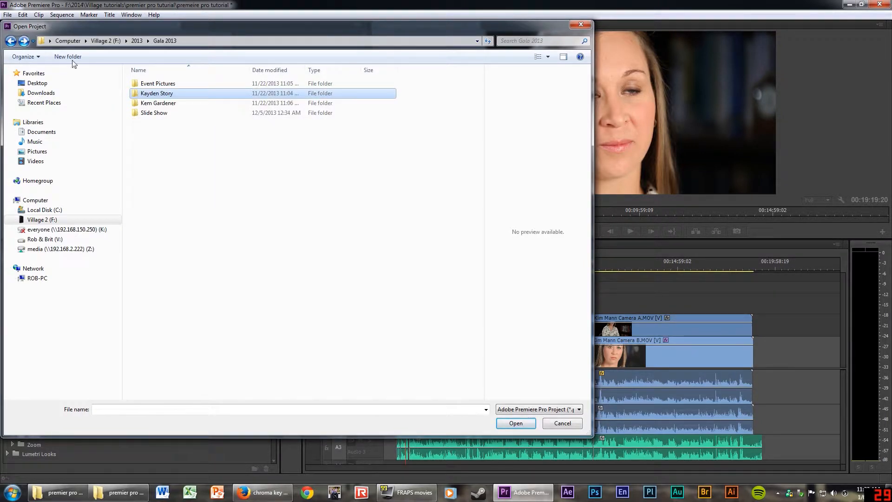
# Open the story project file, keeping the story folder's name unchanged.
pyautogui.rightClick(161, 95)
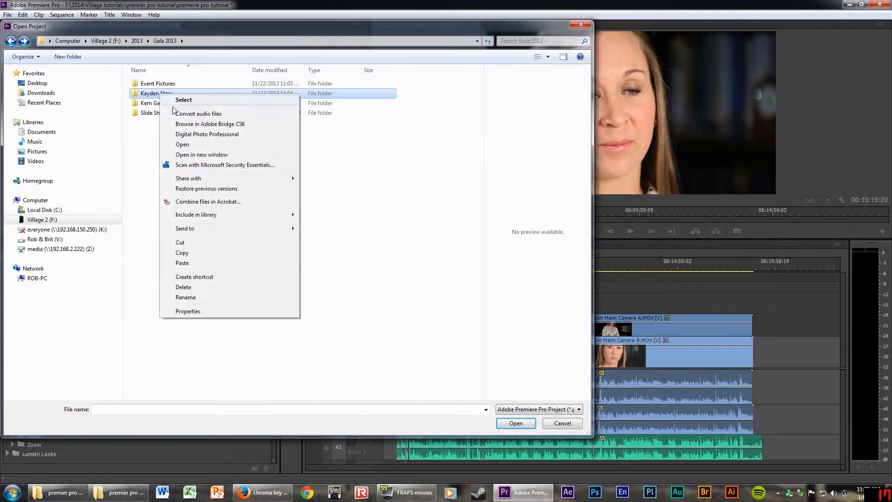
pyautogui.click(195, 300)
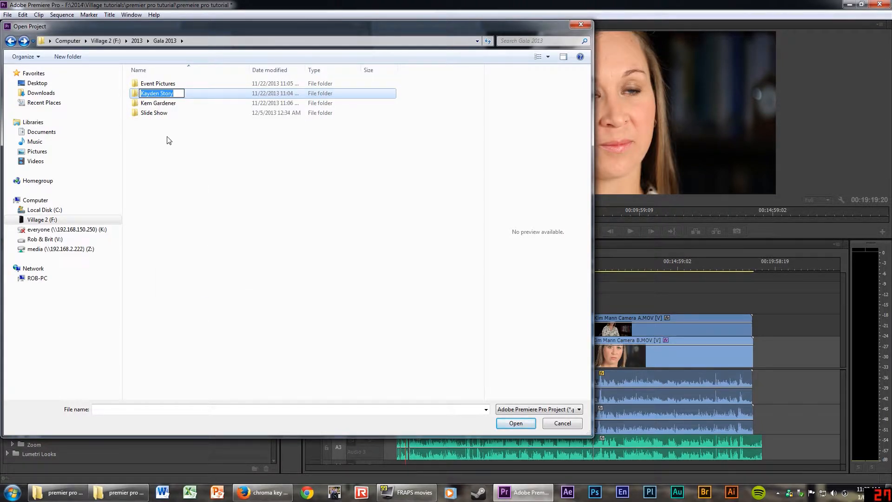
pyautogui.click(168, 171)
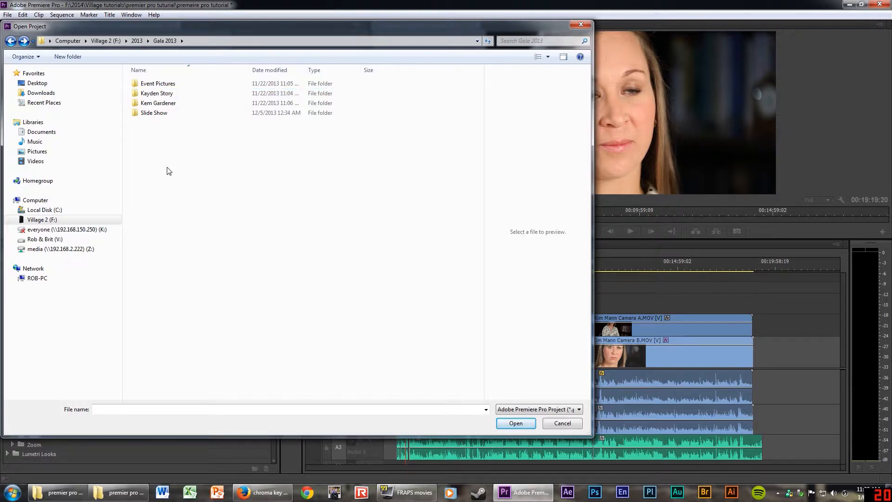
pyautogui.doubleClick(138, 94)
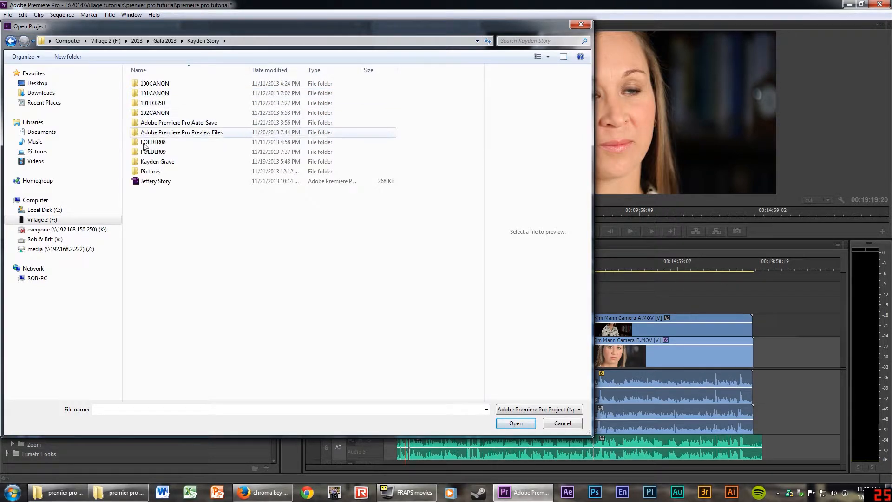
pyautogui.click(145, 182)
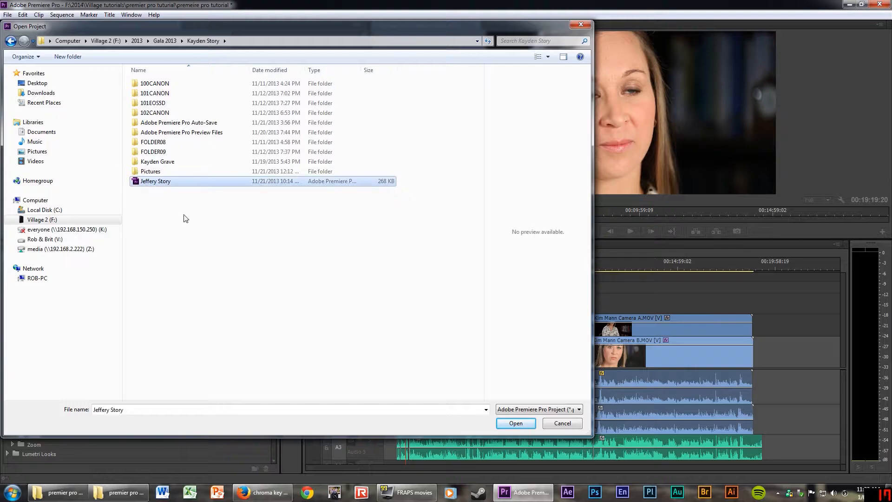
pyautogui.click(520, 423)
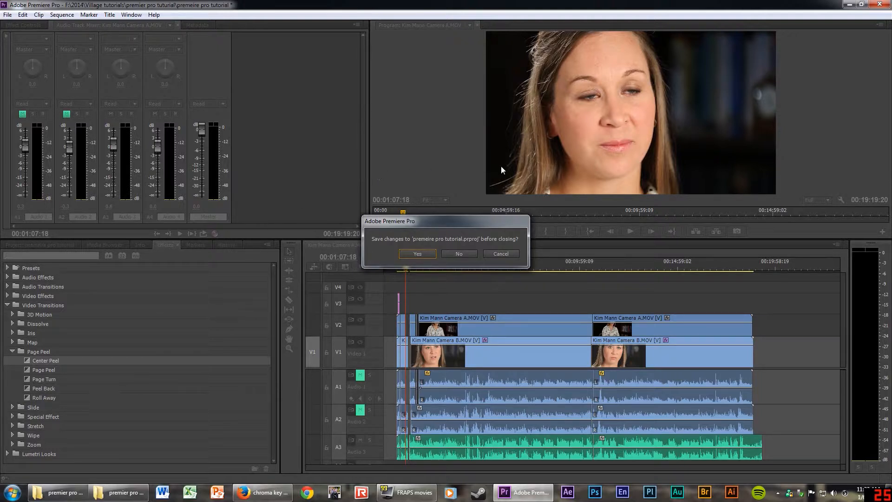
# Close the tutorial project without saving and move the B-roll and Interviews bin windows out of view.
pyautogui.click(457, 254)
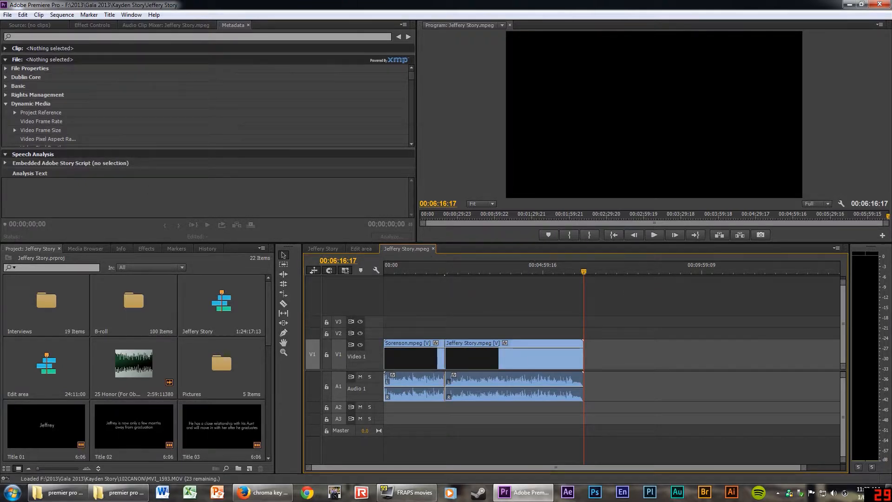
pyautogui.moveTo(0, 81); pyautogui.dragTo(584, 60)
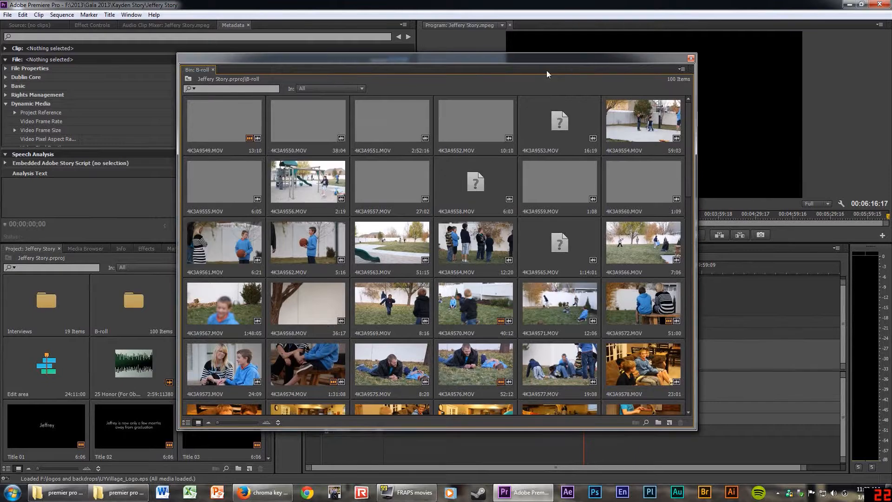
pyautogui.doubleClick(47, 300)
pyautogui.moveTo(465, 93); pyautogui.dragTo(788, 115)
pyautogui.click(512, 57)
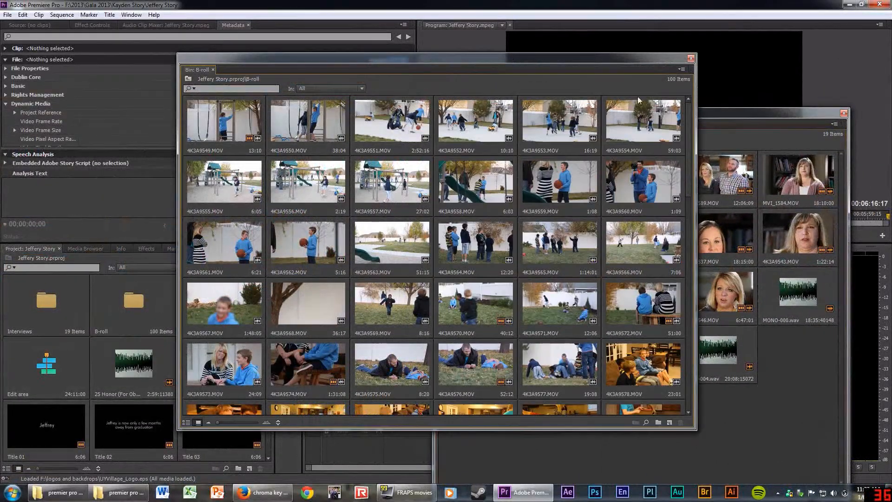
pyautogui.click(742, 113)
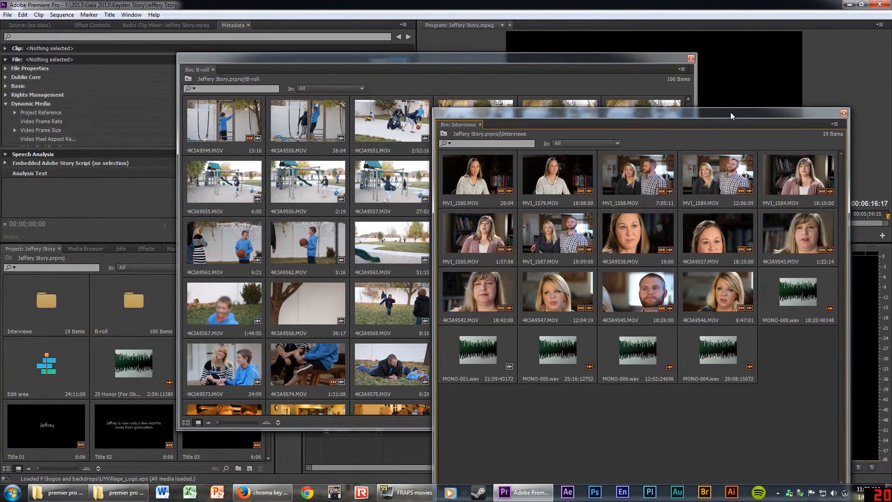
pyautogui.moveTo(624, 114); pyautogui.dragTo(0, 65)
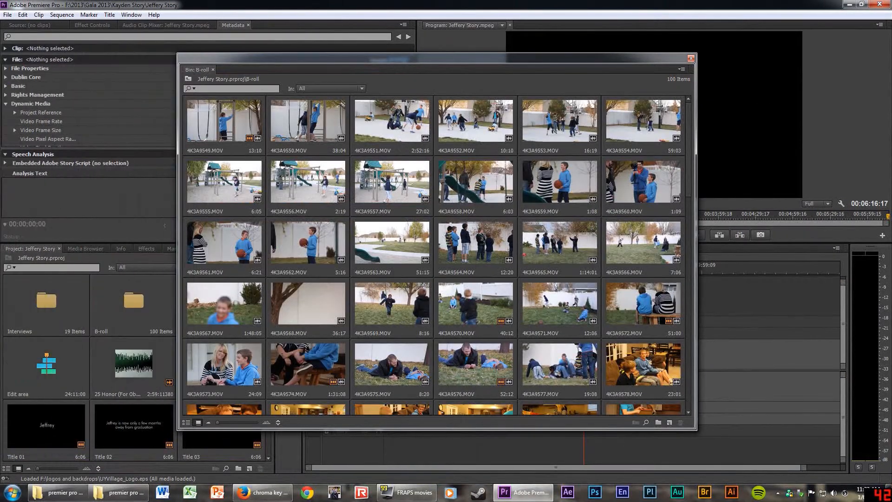
pyautogui.moveTo(258, 56); pyautogui.dragTo(0, 62)
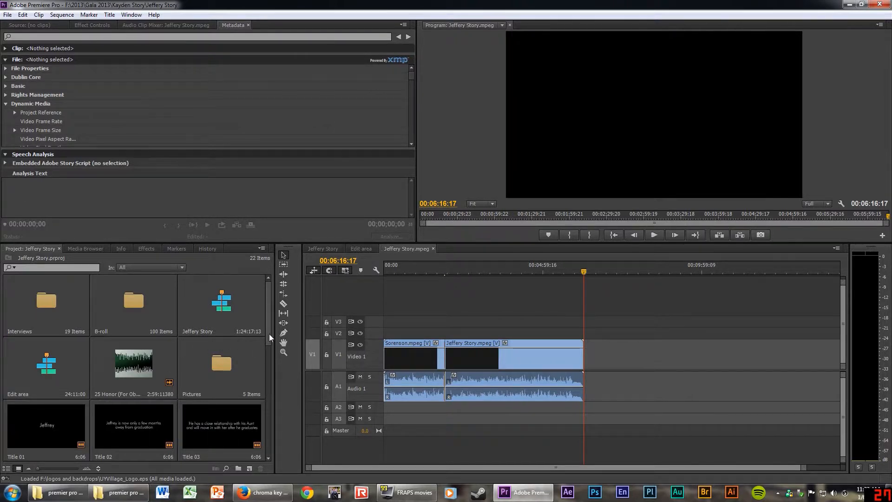
# Scrub the Jeffery Story.mpeg sequence back to the boy's close-up at 00:00:46:10.
pyautogui.moveTo(269, 333)
pyautogui.mouseDown()
pyautogui.moveTo(247, 433)
pyautogui.moveTo(262, 296)
pyautogui.moveTo(268, 362)
pyautogui.moveTo(258, 426)
pyautogui.moveTo(261, 307)
pyautogui.mouseUp()
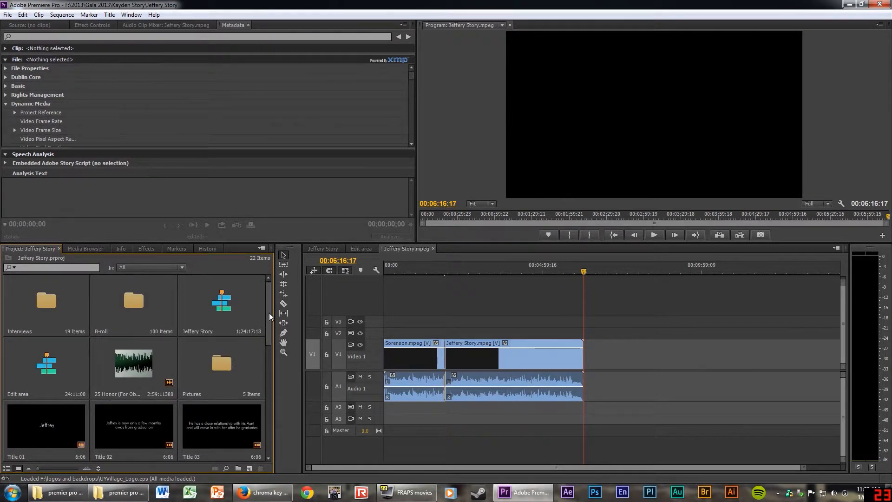
pyautogui.moveTo(269, 313); pyautogui.dragTo(260, 430)
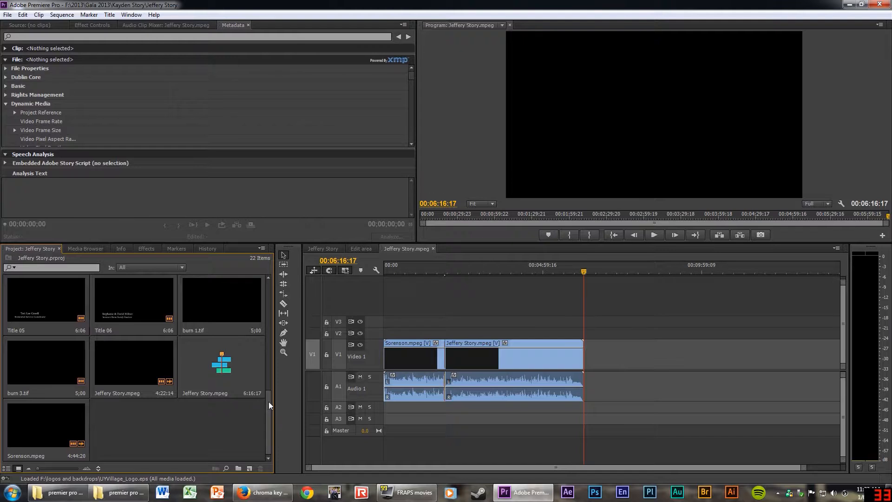
pyautogui.moveTo(269, 401); pyautogui.dragTo(278, 285)
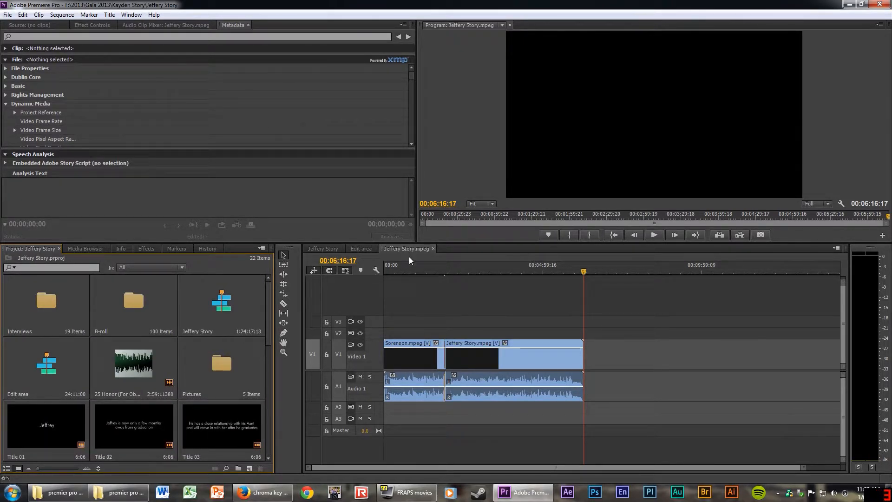
pyautogui.moveTo(440, 272); pyautogui.dragTo(463, 283)
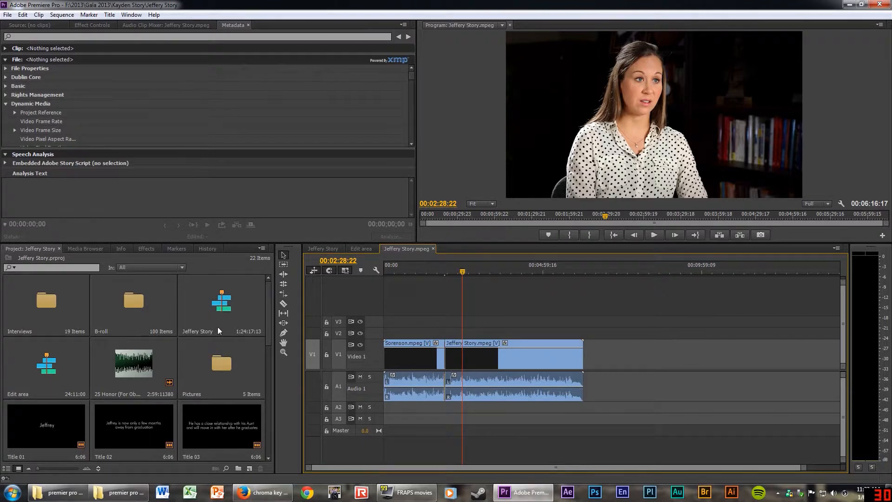
pyautogui.moveTo(465, 271); pyautogui.dragTo(416, 295)
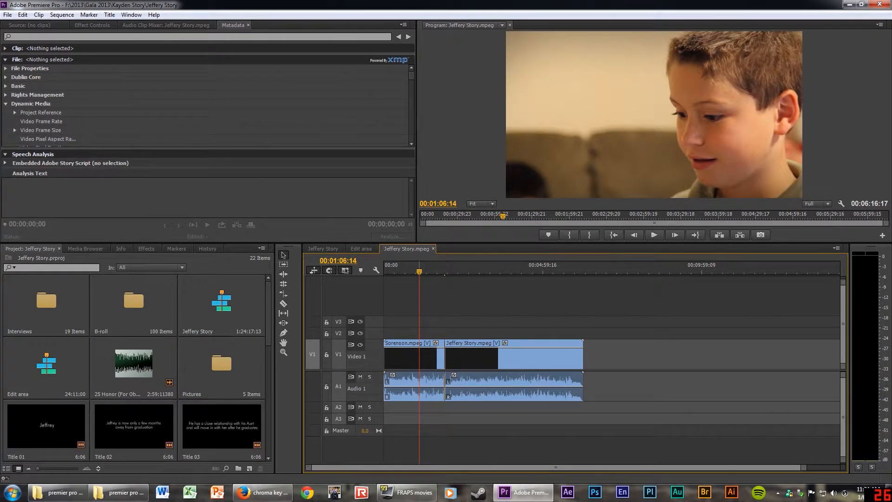
pyautogui.click(409, 270)
pyautogui.click(408, 343)
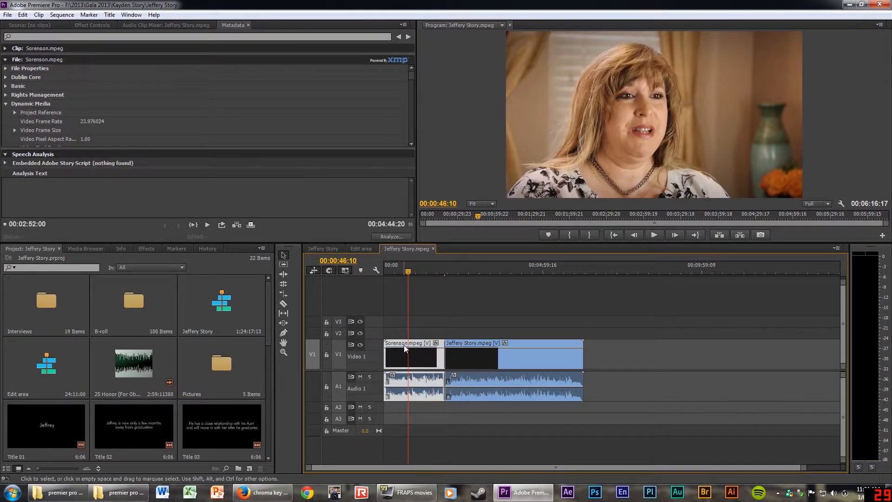
pyautogui.click(457, 343)
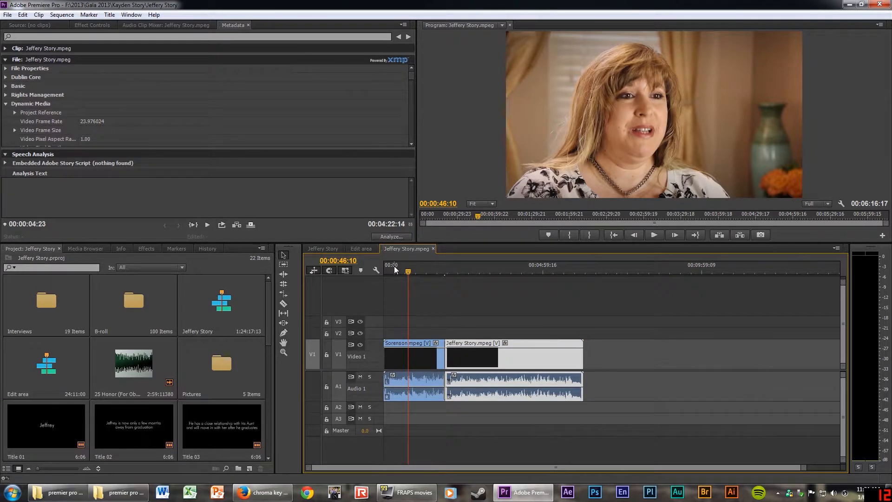
pyautogui.click(359, 250)
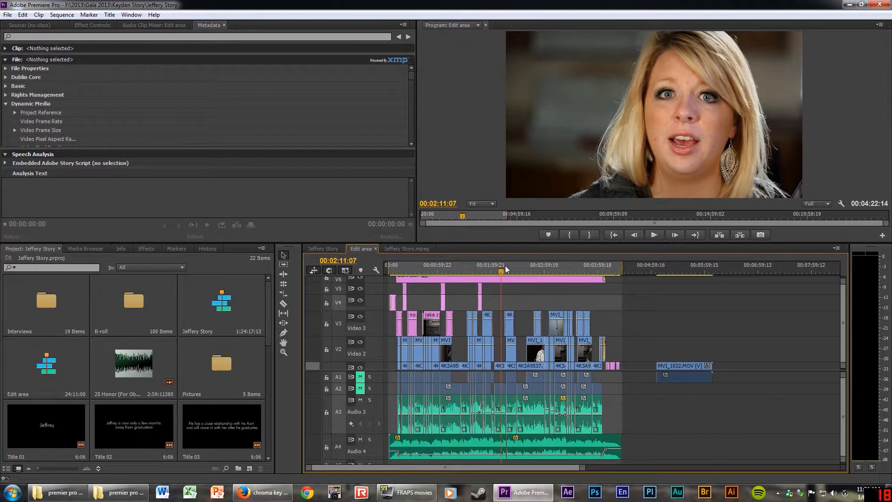
# Review the Jeffery Story sequence, previewing footage around 00:18:20:22 and the couple's interview.
pyautogui.click(328, 249)
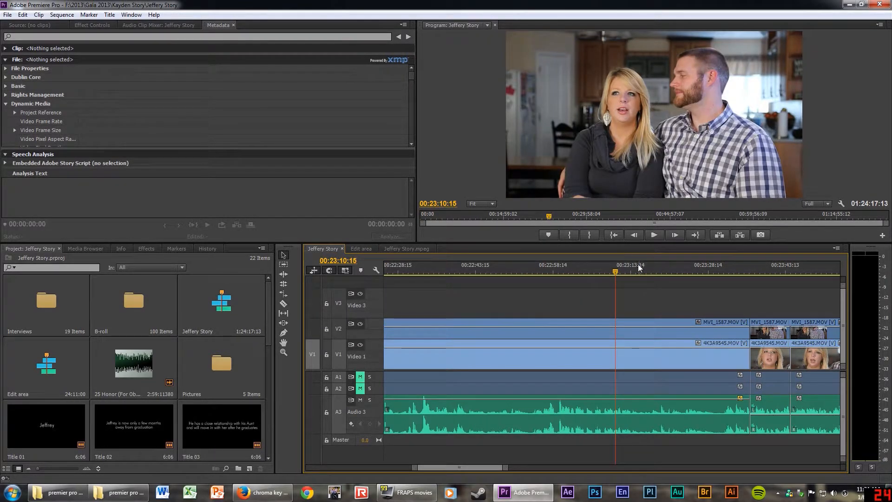
pyautogui.press('-')
pyautogui.press('-')
pyautogui.press('-')
pyautogui.press('-')
pyautogui.press('-')
pyautogui.press('-')
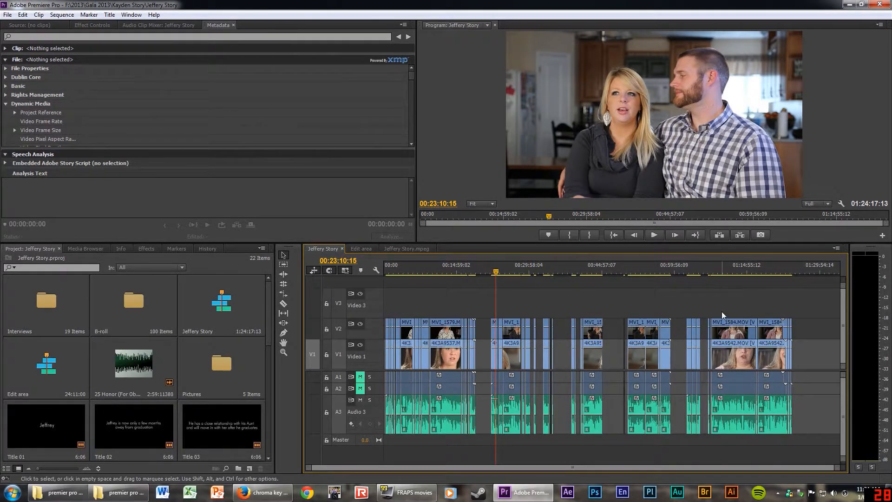
pyautogui.click(391, 273)
pyautogui.press('=')
pyautogui.press('=')
pyautogui.press('=')
pyautogui.press('=')
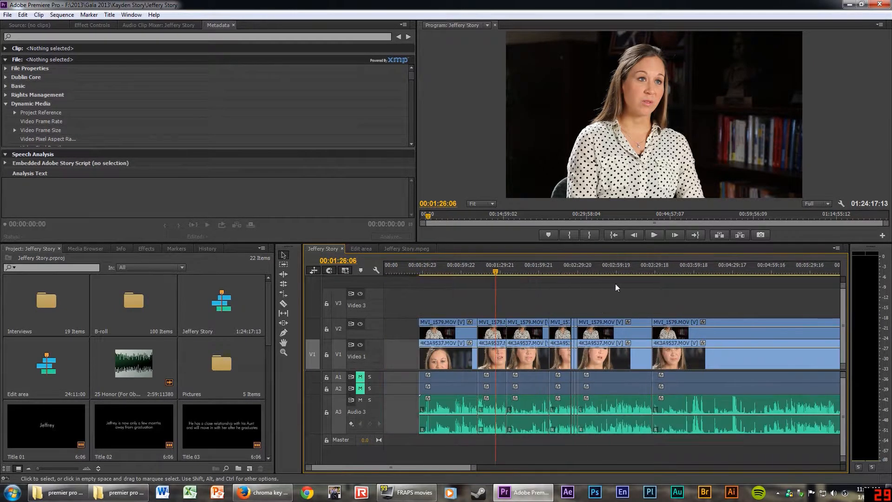
pyautogui.press('-')
pyautogui.press('-')
pyautogui.moveTo(688, 271); pyautogui.dragTo(745, 270)
pyautogui.press('-')
pyautogui.moveTo(647, 265); pyautogui.dragTo(674, 267)
pyautogui.press('=')
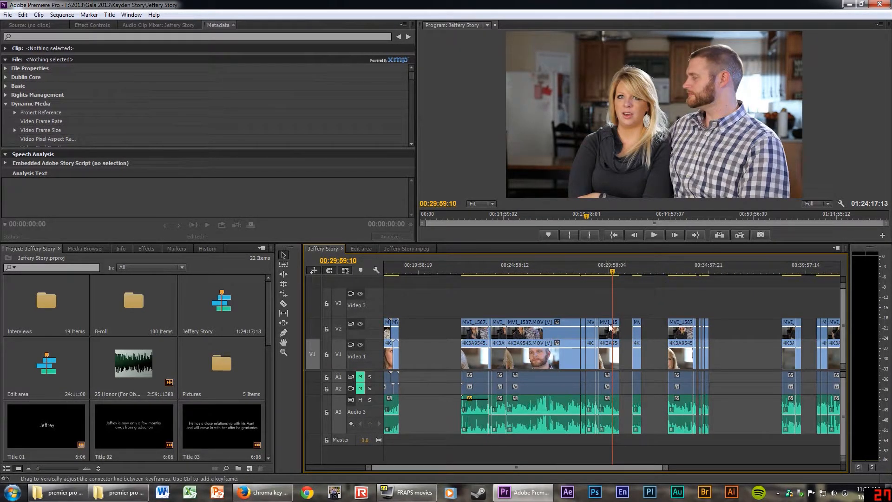
pyautogui.moveTo(610, 328); pyautogui.dragTo(778, 351)
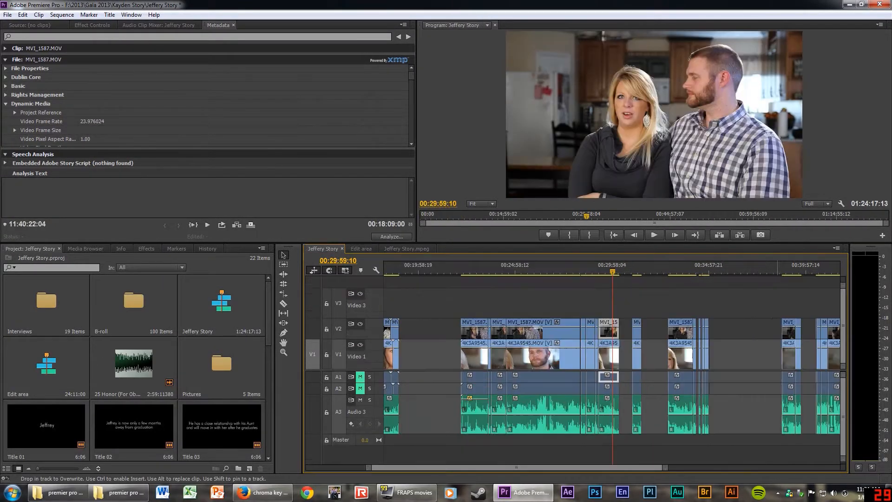
# Delete the stray MVI clip and its audio from the Edit area sequence.
pyautogui.click(361, 250)
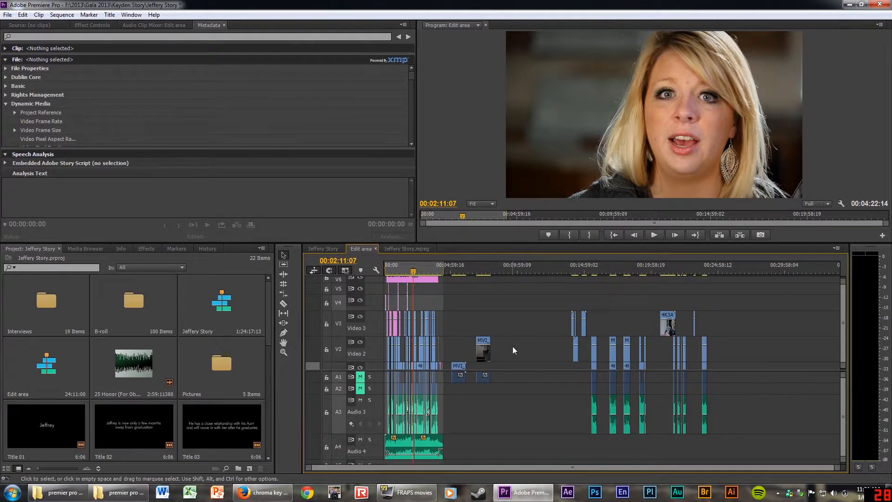
pyautogui.moveTo(479, 330); pyautogui.dragTo(513, 400)
pyautogui.press('Delete')
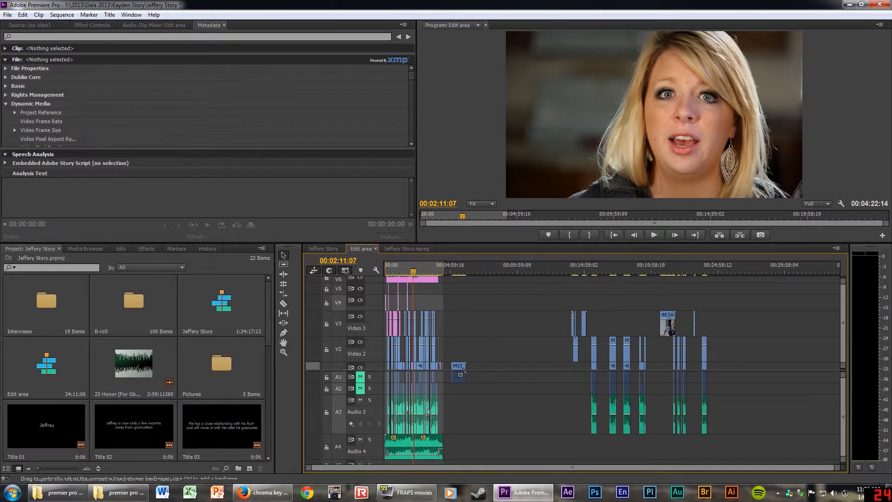
# Scrub the Edit area sequence up to the polka-dot interview shot, then fit it to view.
pyautogui.moveTo(580, 269); pyautogui.dragTo(598, 272)
pyautogui.press('=')
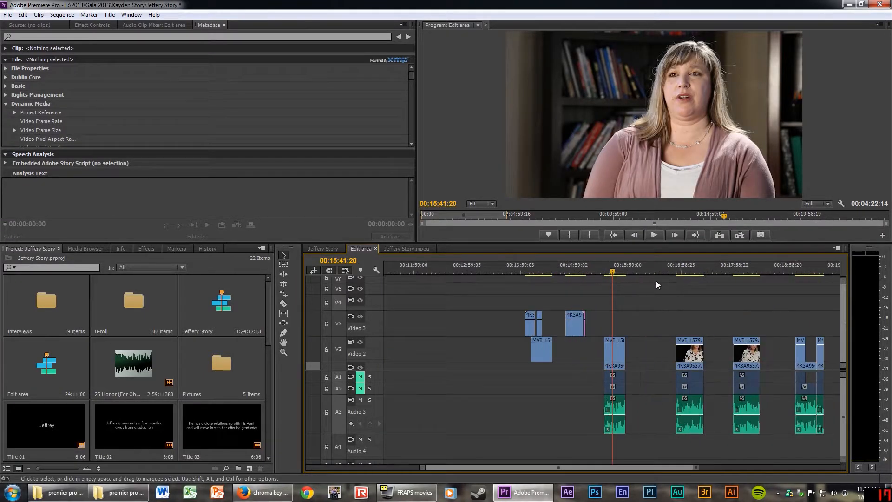
pyautogui.click(683, 272)
pyautogui.moveTo(683, 272); pyautogui.dragTo(698, 269)
pyautogui.press('\\')
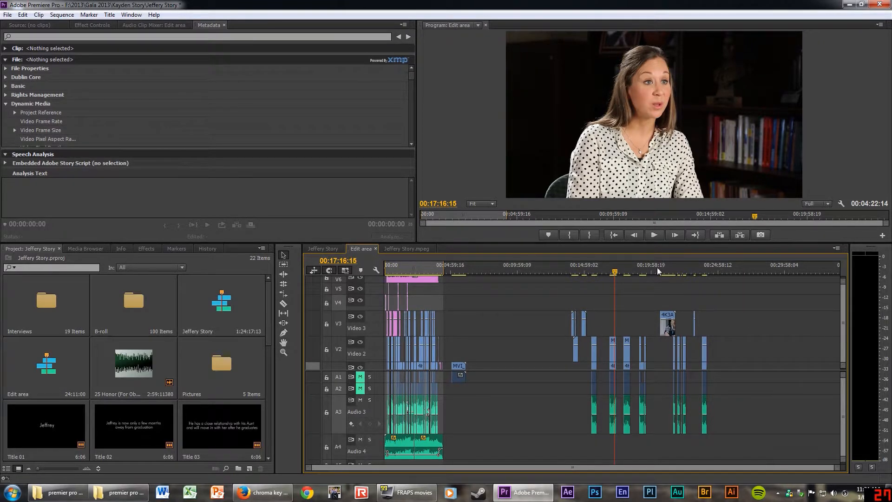
pyautogui.click(409, 266)
pyautogui.press('=')
pyautogui.press('=')
pyautogui.press('=')
pyautogui.press('=')
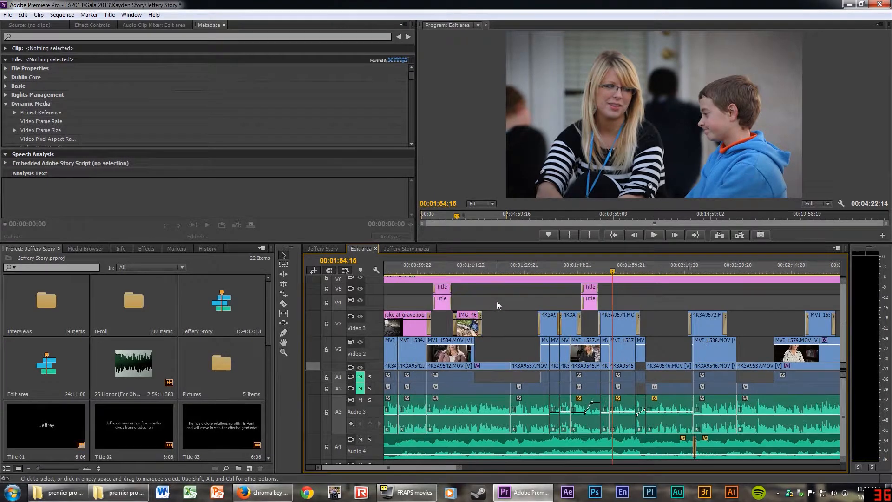
# Review the opening of the Edit area sequence around 00:00:19:10.
pyautogui.scroll(5, 545, 375)
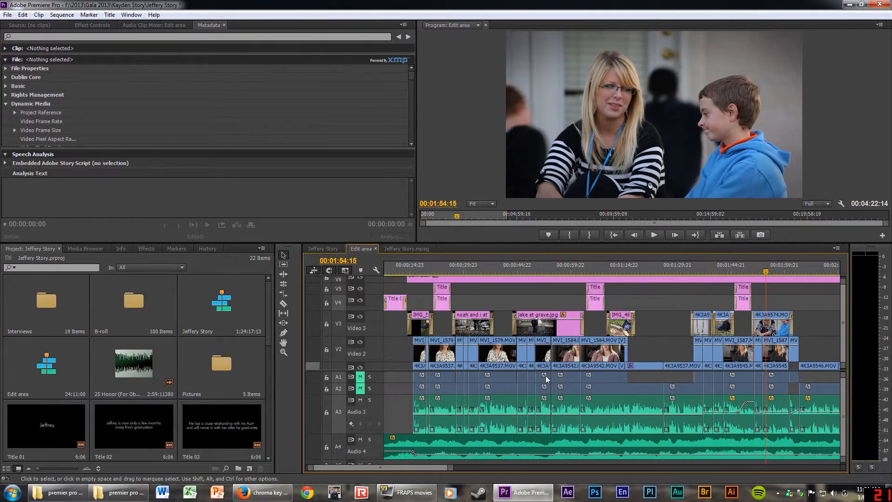
pyautogui.scroll(-3, 546, 375)
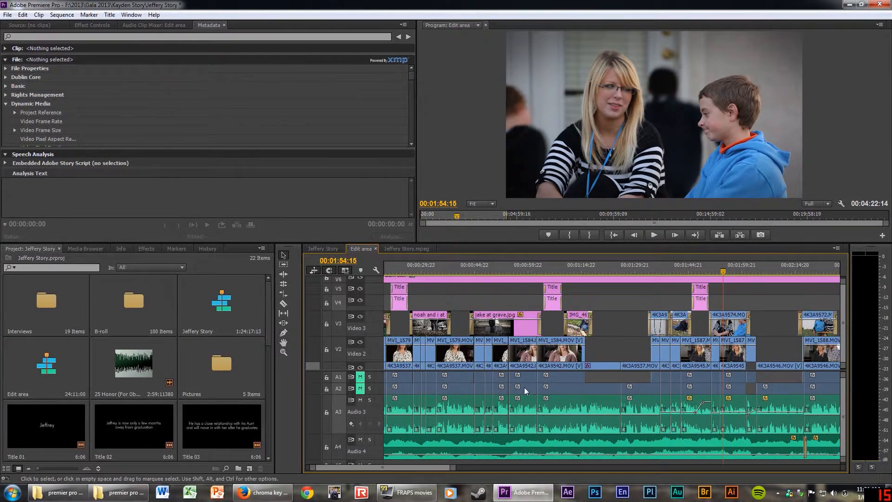
pyautogui.scroll(5, 524, 388)
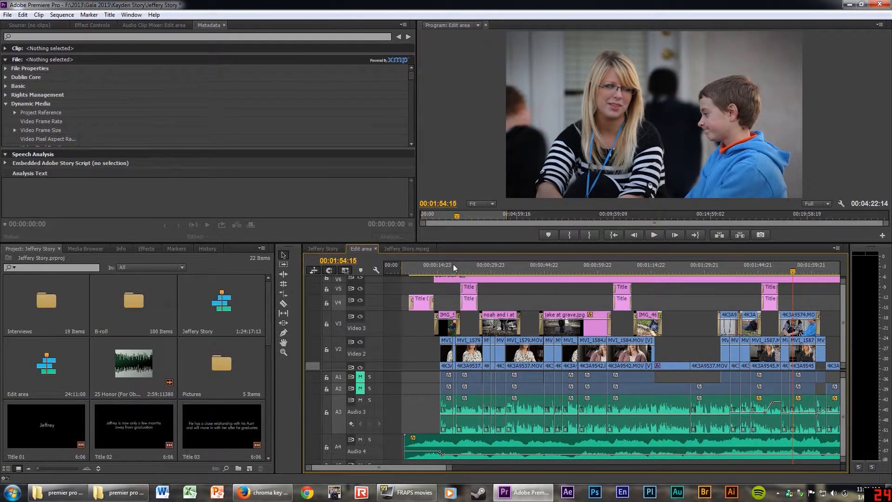
pyautogui.click(453, 264)
pyautogui.scroll(2, 541, 426)
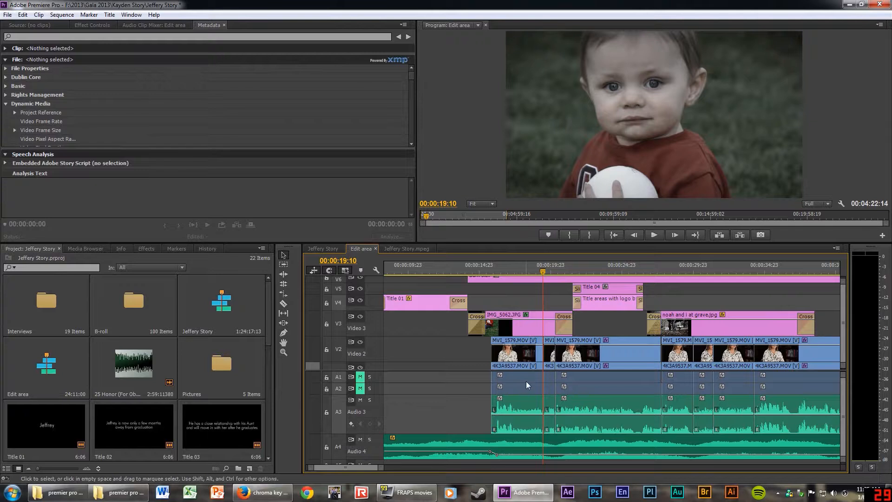
pyautogui.scroll(3, 377, 376)
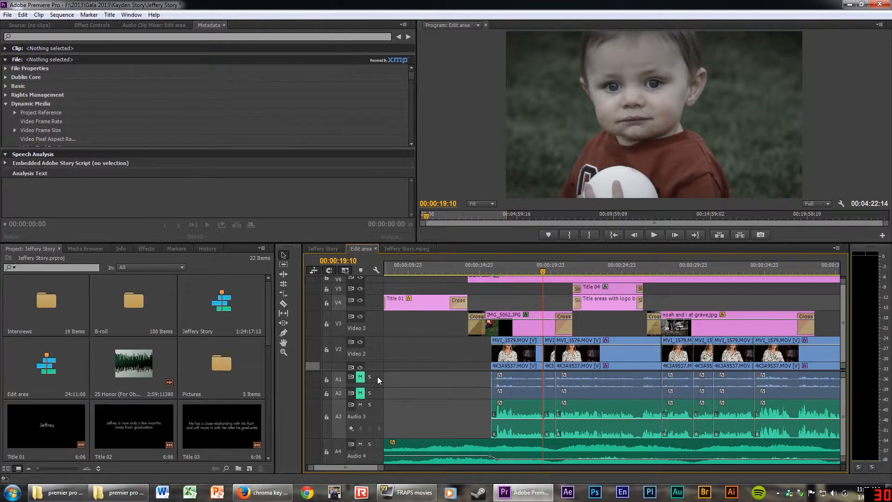
pyautogui.scroll(2, 378, 408)
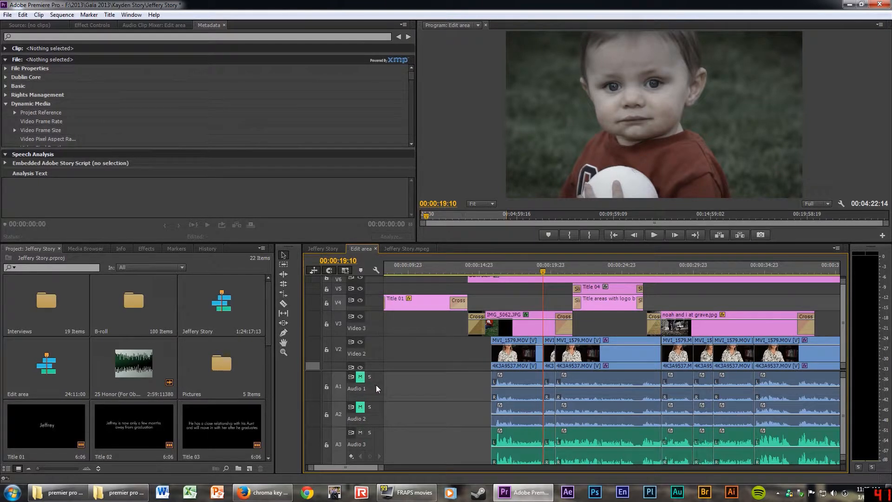
pyautogui.scroll(-3, 377, 385)
pyautogui.scroll(-2, 378, 394)
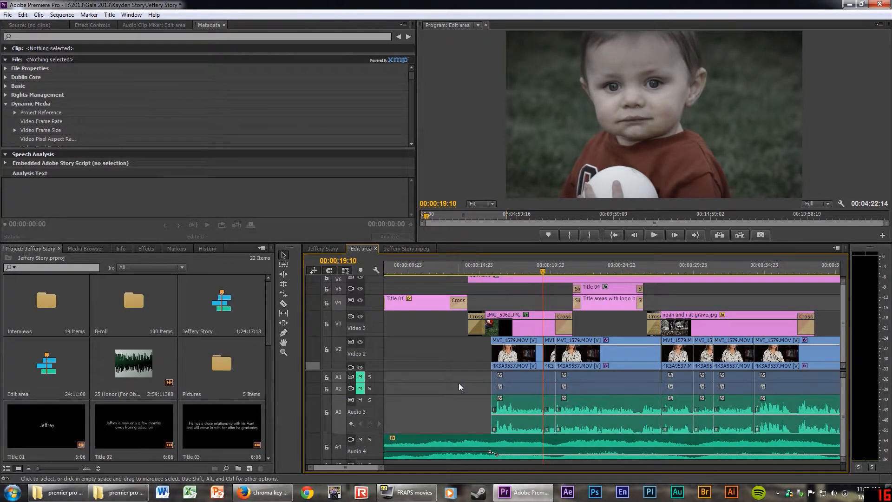
pyautogui.press('-')
pyautogui.press('-')
pyautogui.press('-')
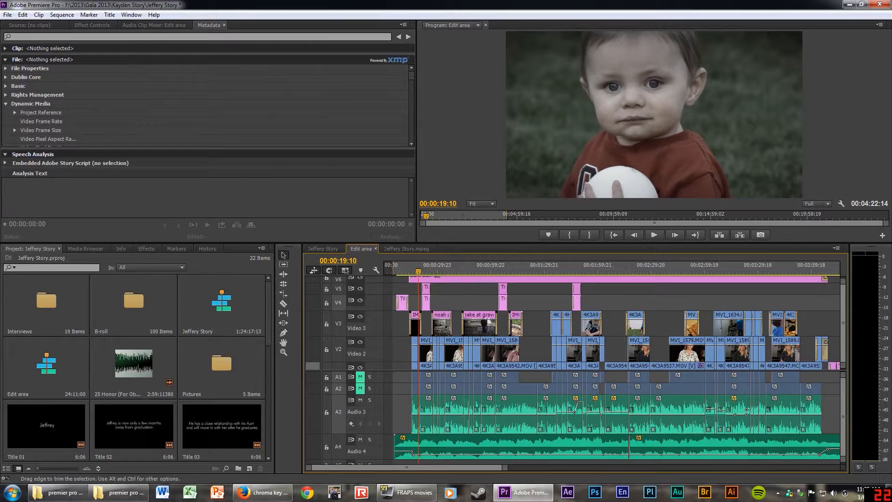
pyautogui.press('=')
pyautogui.press('=')
pyautogui.press('=')
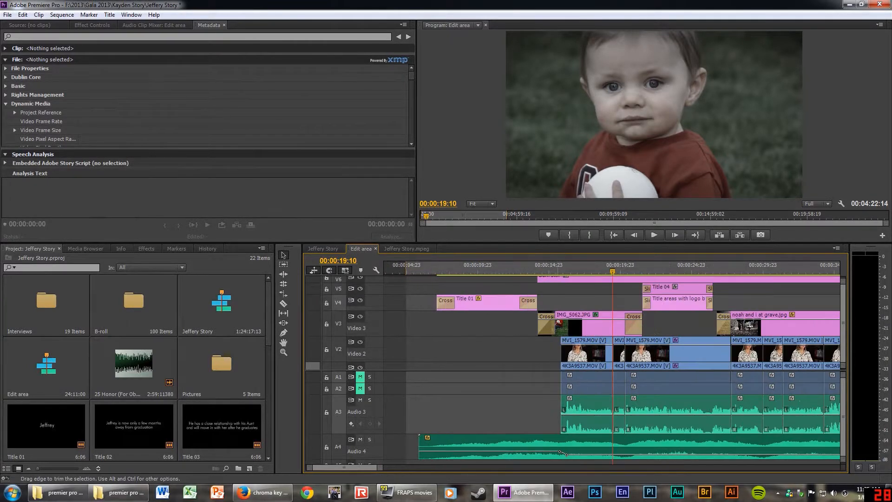
pyautogui.press('-')
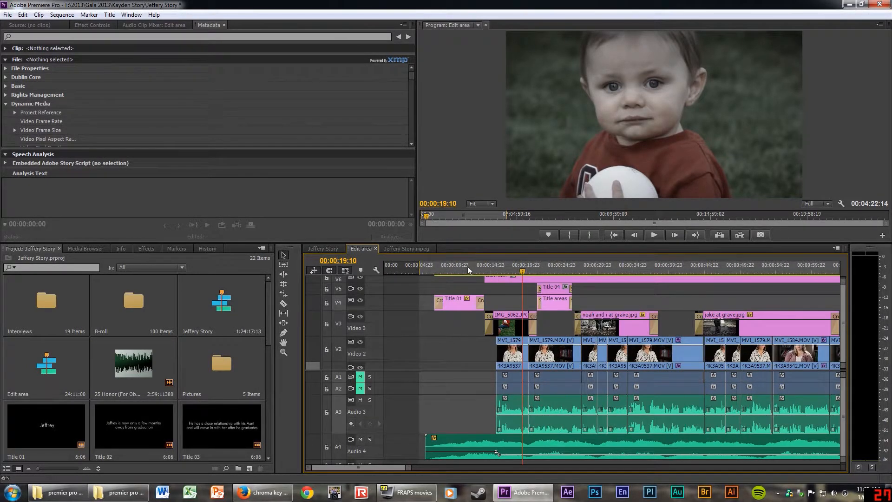
# Select the 25 Honor music clip on Audio 4 and expand the track to show its volume line.
pyautogui.click(444, 272)
pyautogui.moveTo(446, 273); pyautogui.dragTo(434, 273)
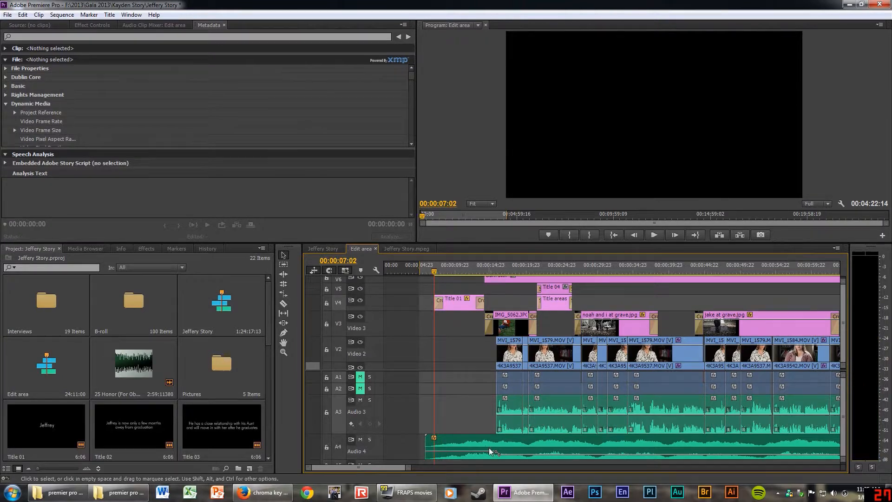
pyautogui.click(506, 446)
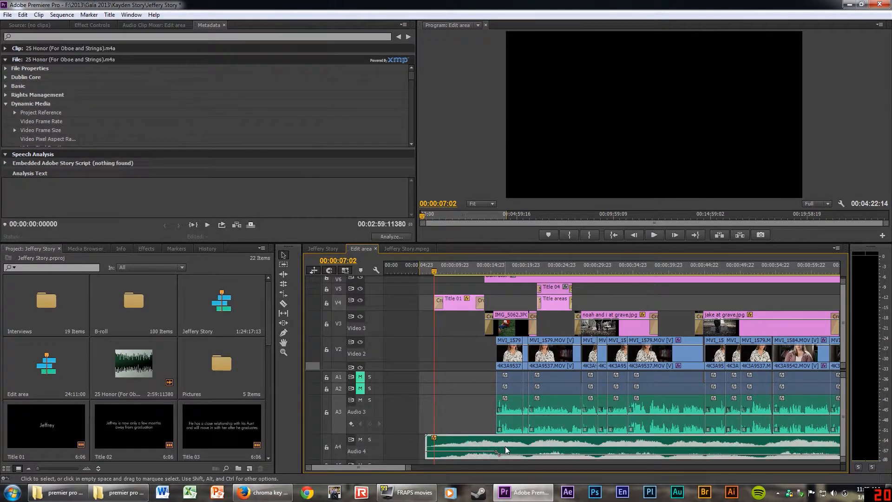
pyautogui.press('=')
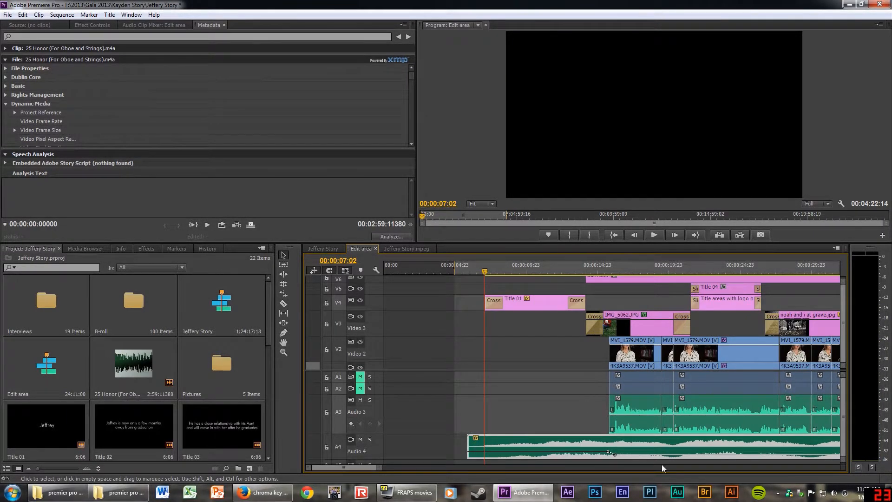
pyautogui.press('=')
pyautogui.press('-')
pyautogui.press('-')
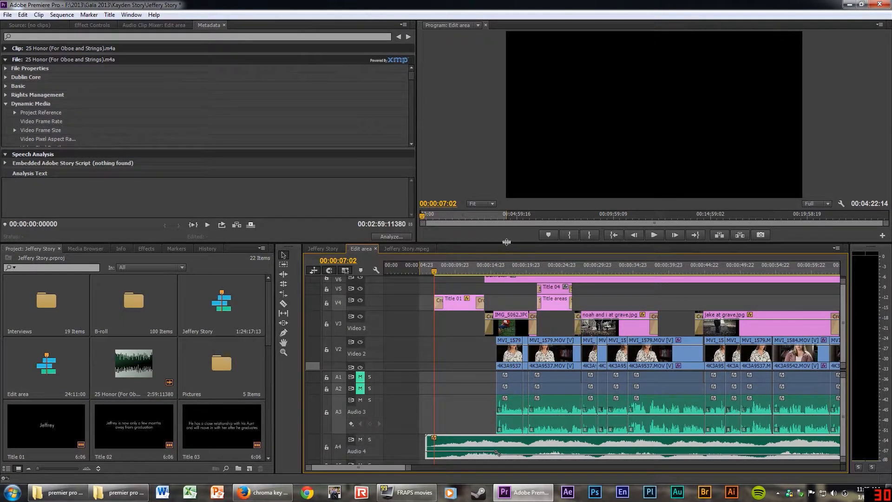
pyautogui.moveTo(506, 243); pyautogui.dragTo(508, 193)
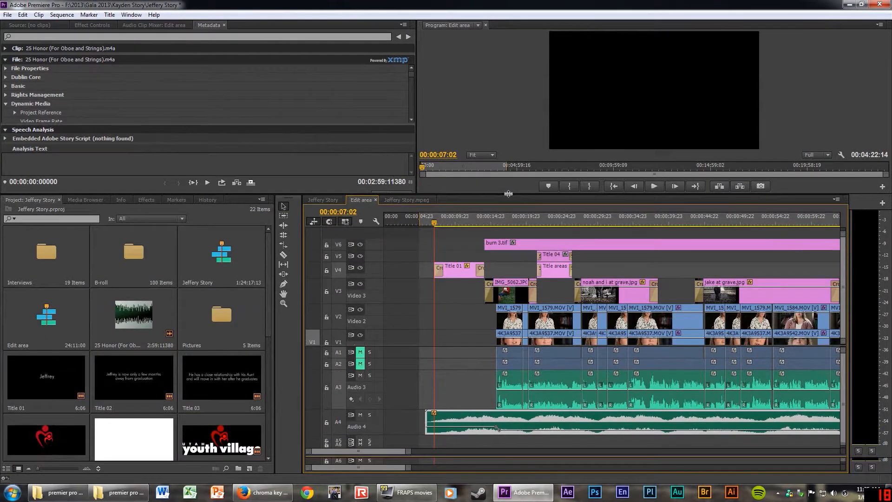
pyautogui.doubleClick(375, 426)
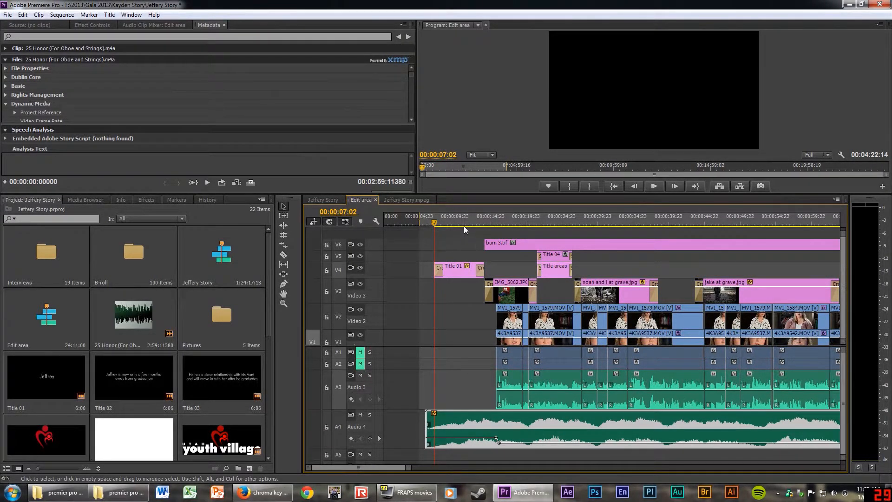
pyautogui.moveTo(463, 223); pyautogui.dragTo(497, 223)
# Set the music volume to -8.82 dB and add two fade-in keyframes near its start.
pyautogui.moveTo(527, 441)
pyautogui.mouseDown()
pyautogui.moveTo(498, 444)
pyautogui.moveTo(527, 444)
pyautogui.mouseUp()
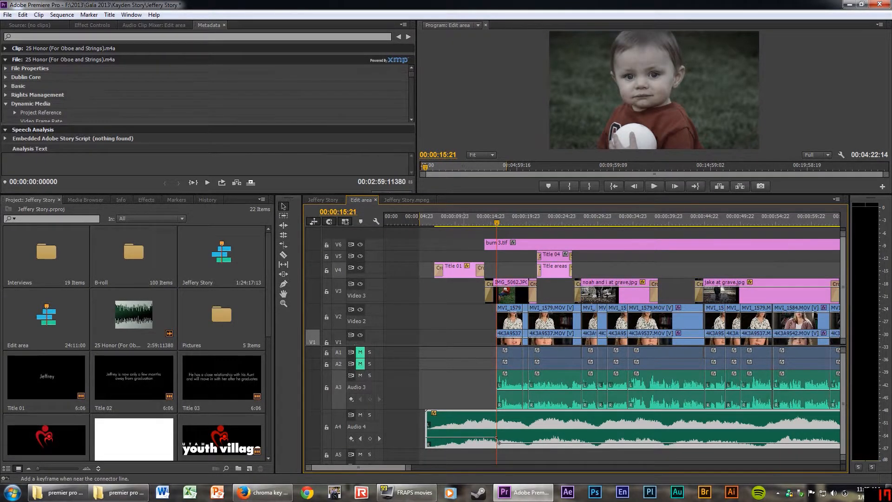
pyautogui.keyDown('ctrl'); pyautogui.click(462, 438); pyautogui.keyUp('ctrl')
pyautogui.keyDown('ctrl'); pyautogui.click(452, 438); pyautogui.keyUp('ctrl')
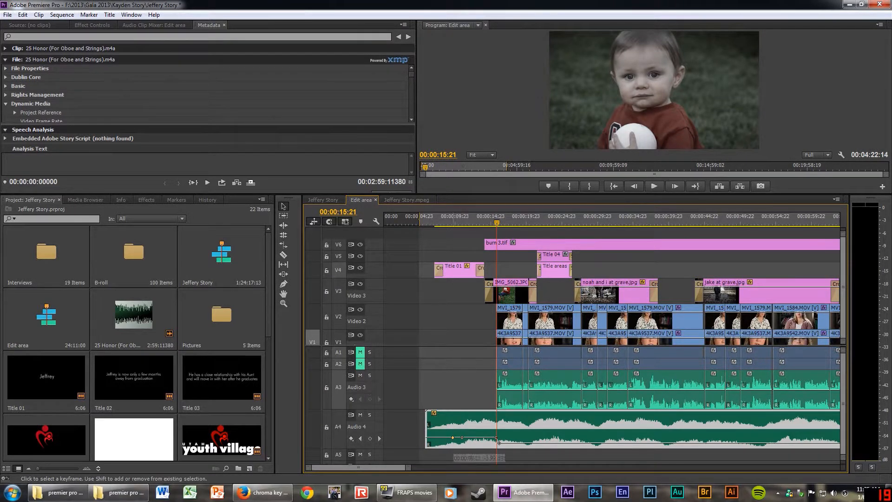
pyautogui.moveTo(452, 437); pyautogui.dragTo(454, 427)
# Drop the first music keyframe to silence and preview the fade-in from 00:00:07:07.
pyautogui.click(435, 223)
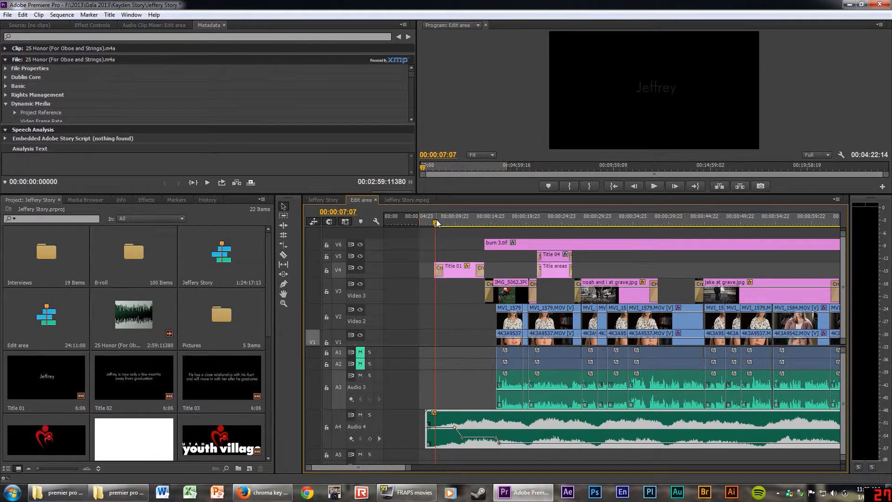
pyautogui.press('space')
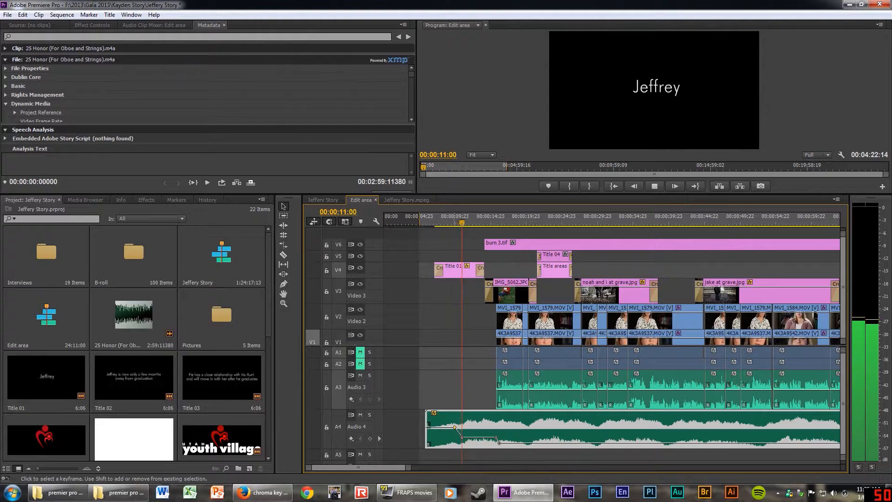
pyautogui.press('space')
pyautogui.moveTo(455, 427); pyautogui.dragTo(455, 445)
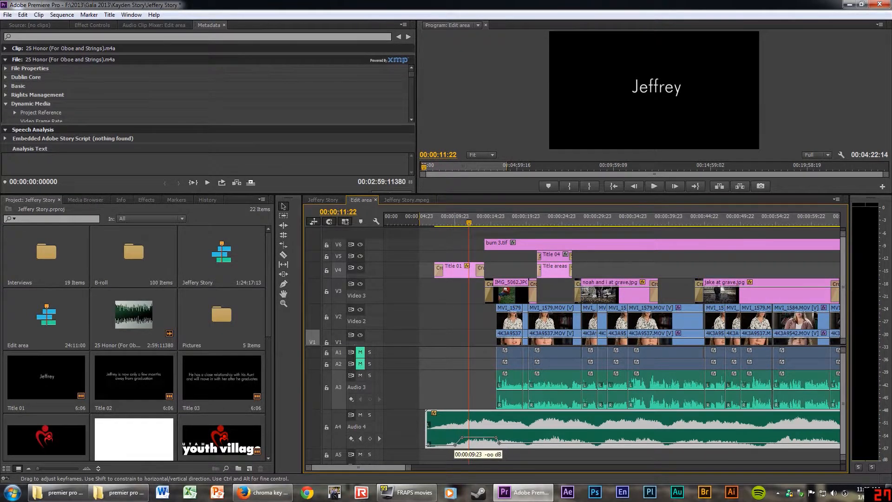
pyautogui.click(454, 219)
pyautogui.press('space')
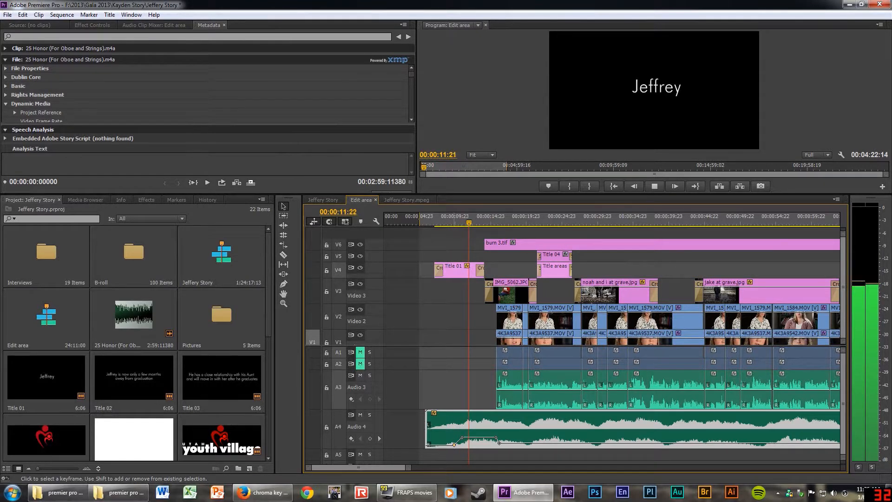
pyautogui.press('space')
pyautogui.moveTo(462, 438); pyautogui.dragTo(463, 420)
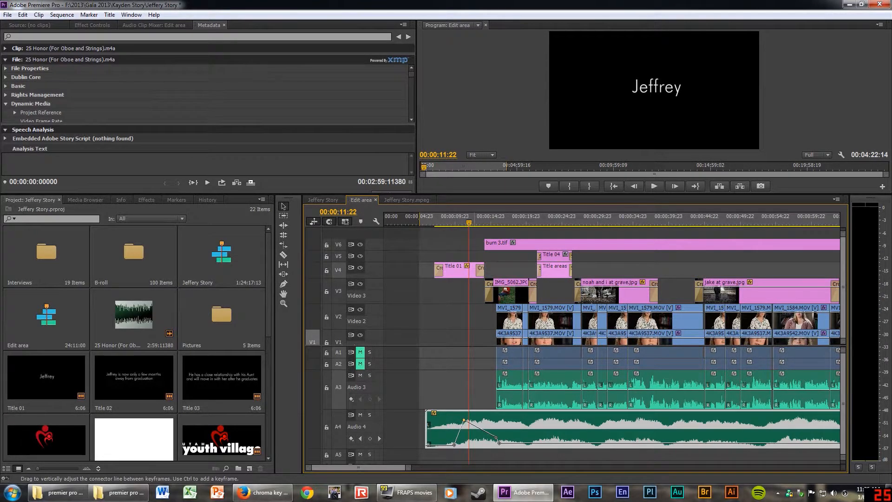
pyautogui.hotkey('ctrl', 'z')
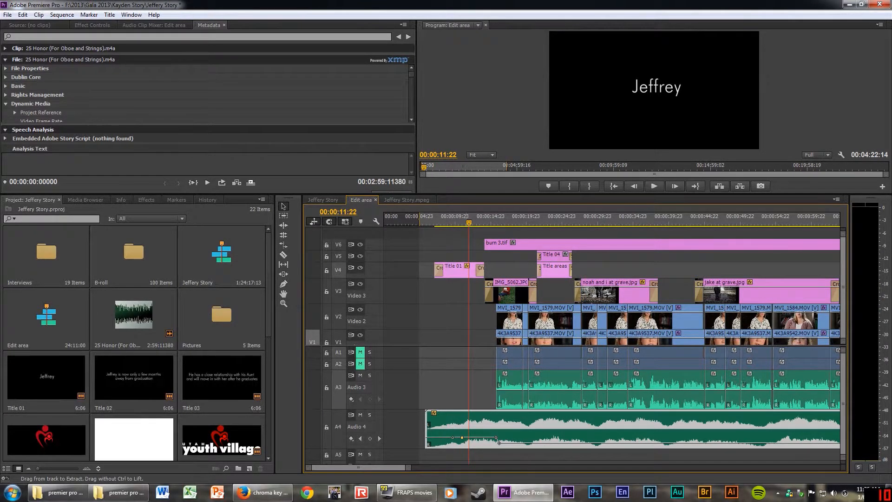
pyautogui.scroll(-3, 482, 342)
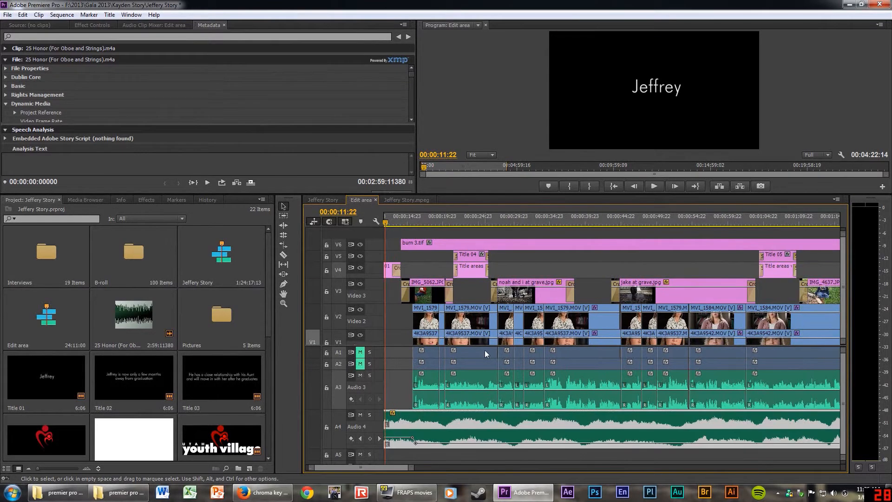
pyautogui.scroll(3, 481, 361)
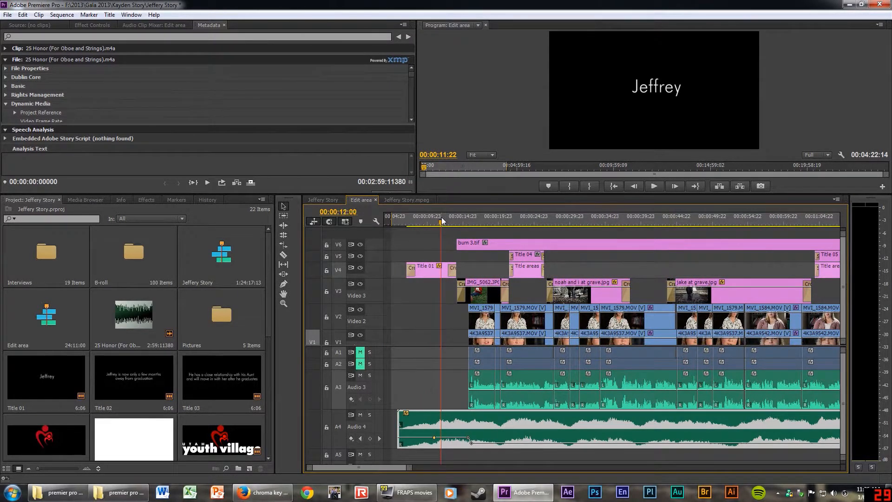
pyautogui.press('space')
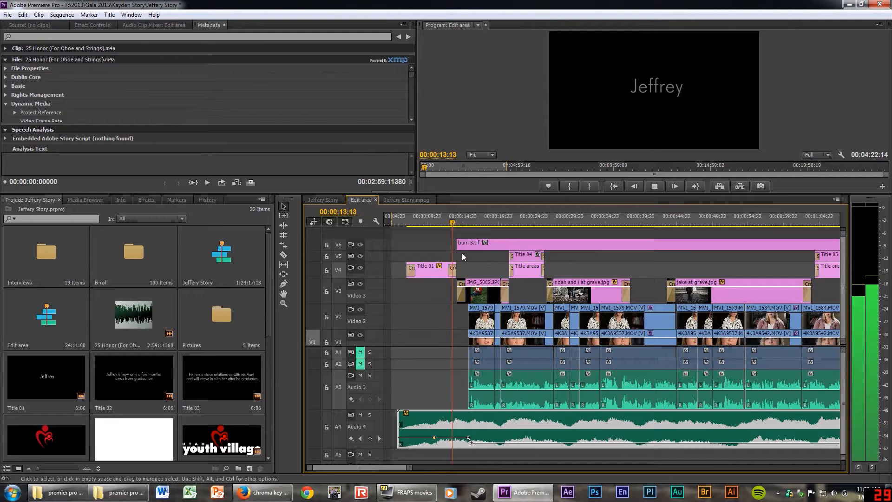
pyautogui.press('space')
pyautogui.click(544, 213)
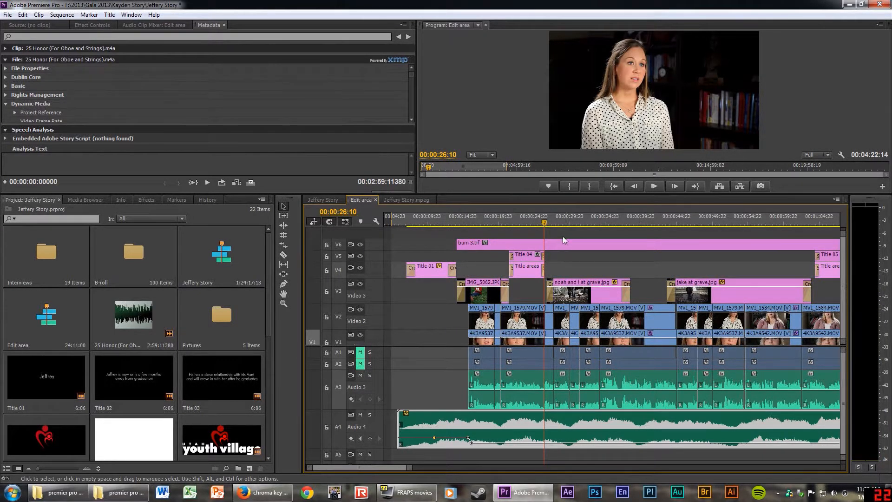
pyautogui.moveTo(537, 215); pyautogui.dragTo(585, 223)
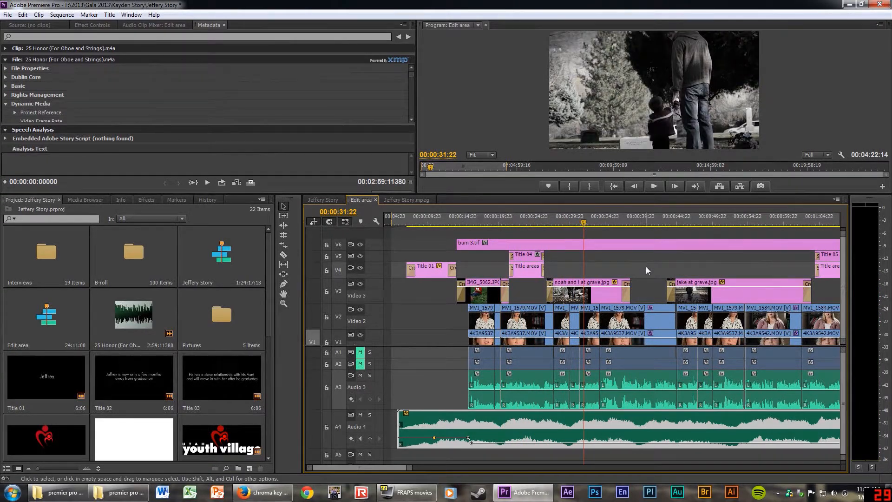
pyautogui.click(593, 286)
pyautogui.click(683, 297)
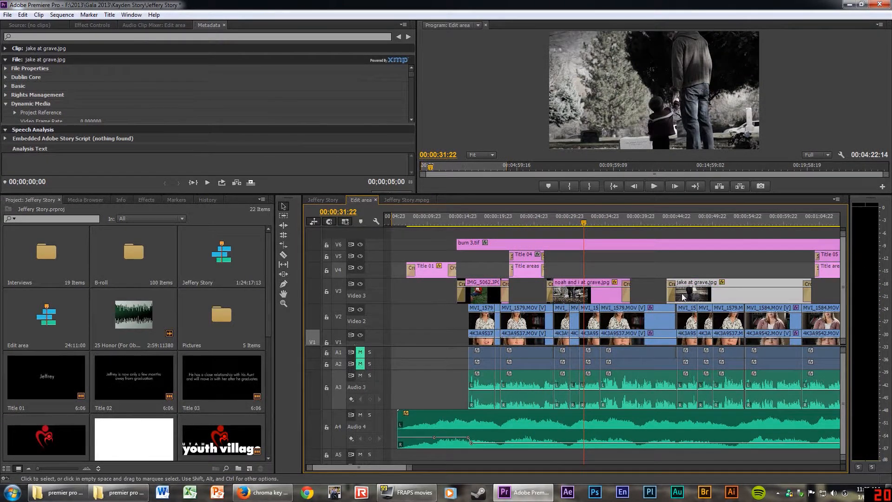
pyautogui.press('=')
pyautogui.press('=')
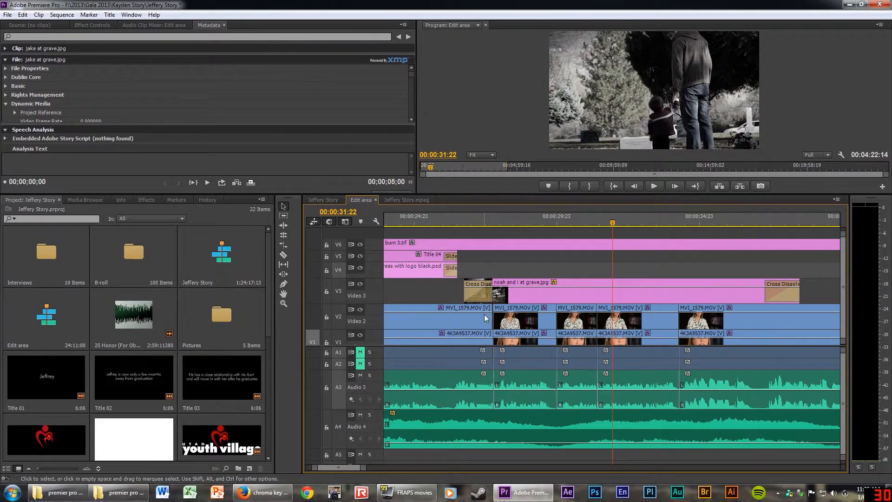
pyautogui.press('-')
pyautogui.press('-')
pyautogui.press('-')
pyautogui.press('-')
pyautogui.press('-')
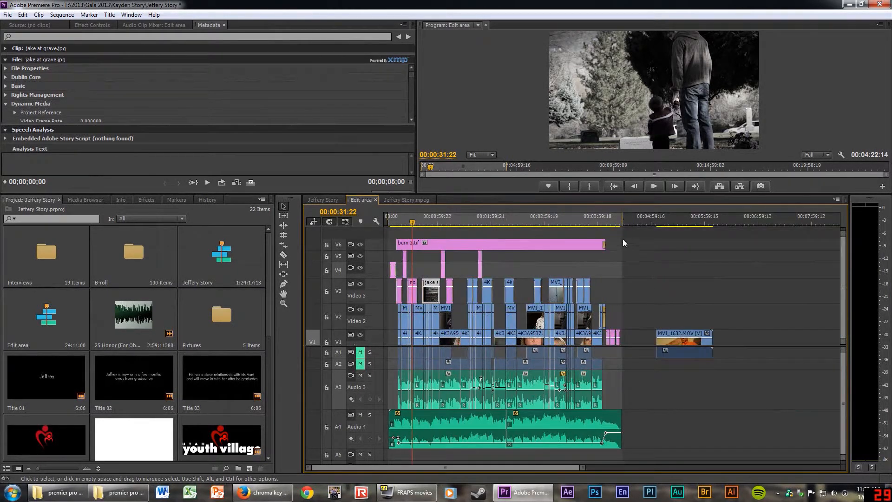
pyautogui.click(522, 218)
pyautogui.press('=')
pyautogui.press('=')
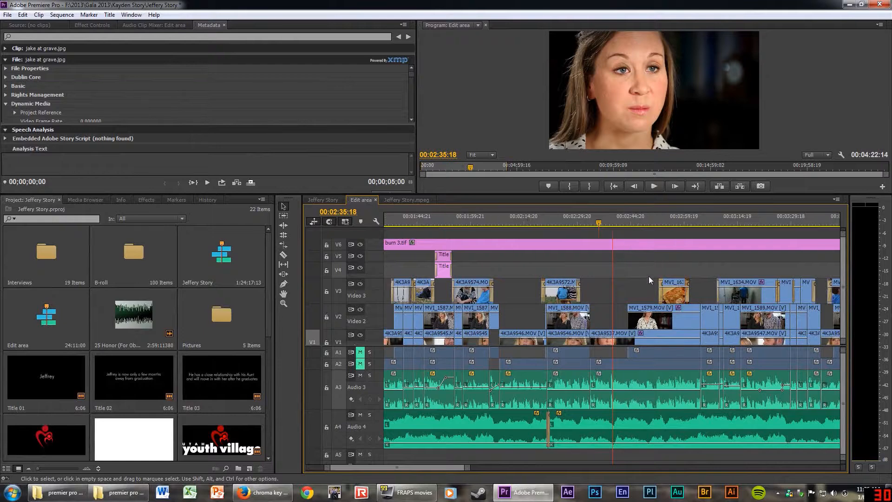
pyautogui.scroll(-5, 647, 276)
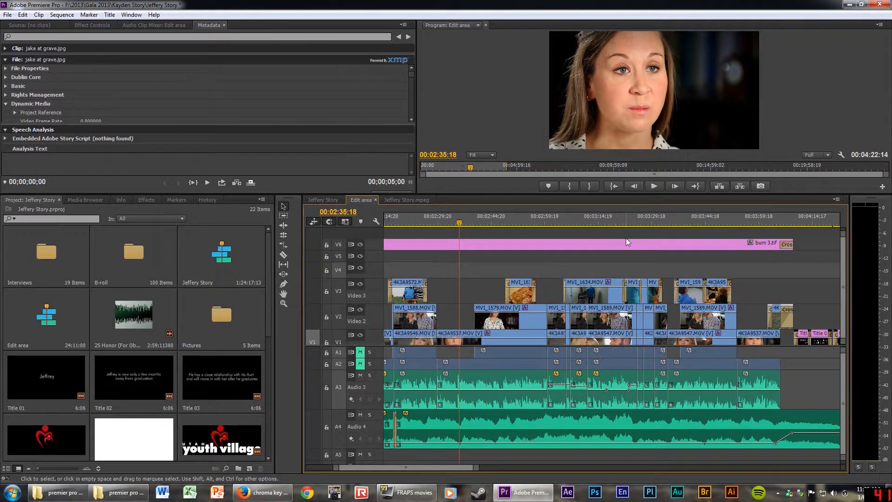
pyautogui.scroll(5, 637, 246)
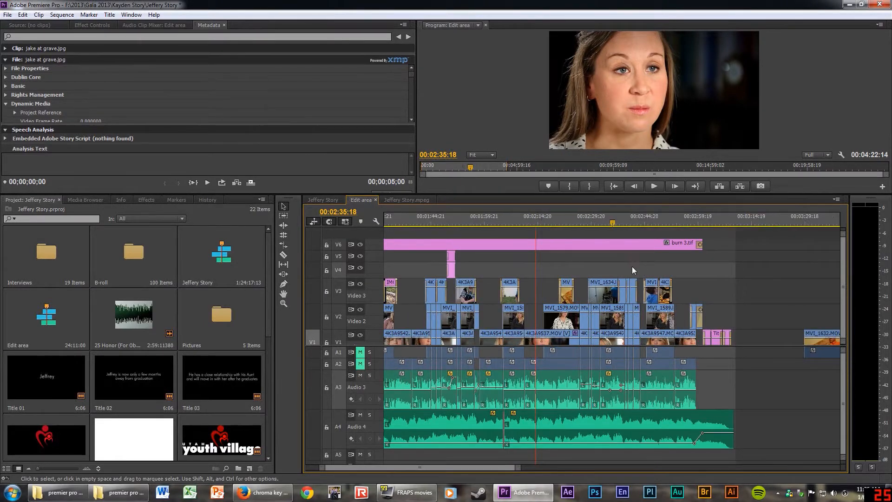
pyautogui.press('=')
pyautogui.press('=')
pyautogui.press('-')
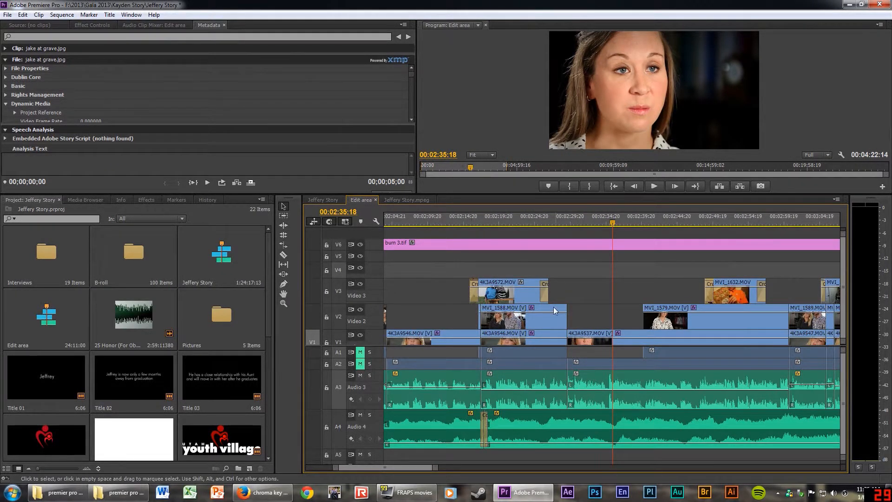
pyautogui.press('-')
pyautogui.press('-')
pyautogui.press('-')
pyautogui.press('-')
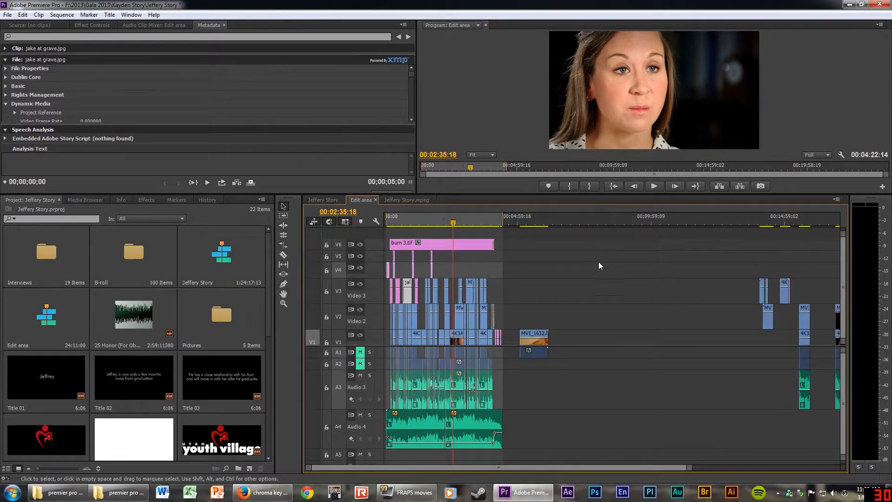
# Step through closing Titles 02 and 03 to the Youth Village logo and enlarge the Program monitor.
pyautogui.click(498, 215)
pyautogui.press('=')
pyautogui.press('=')
pyautogui.press('=')
pyautogui.press('=')
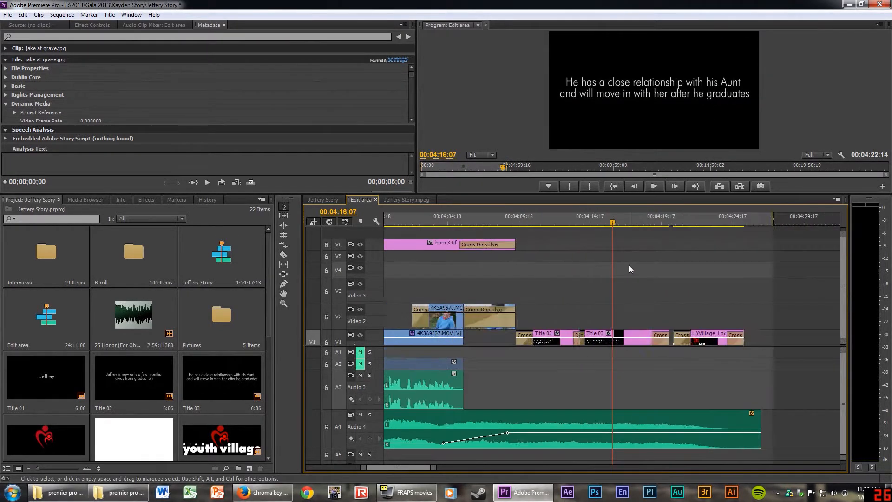
pyautogui.press('-')
pyautogui.click(543, 224)
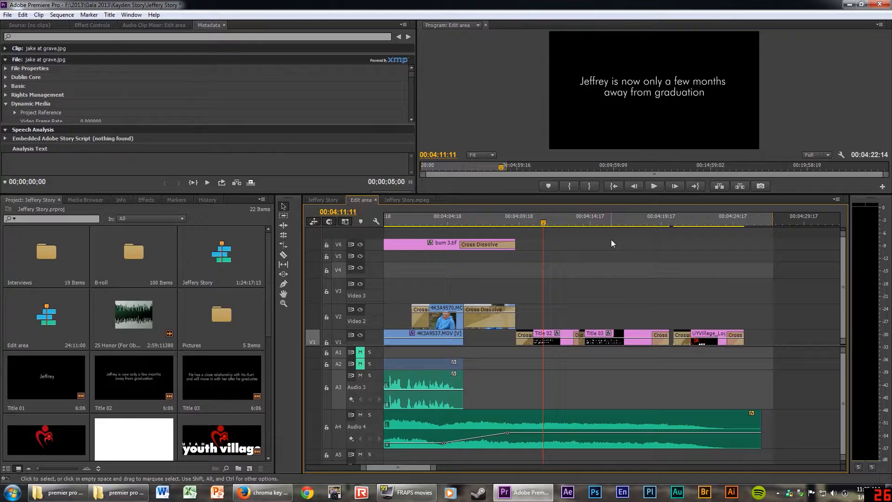
pyautogui.click(597, 219)
pyautogui.click(702, 220)
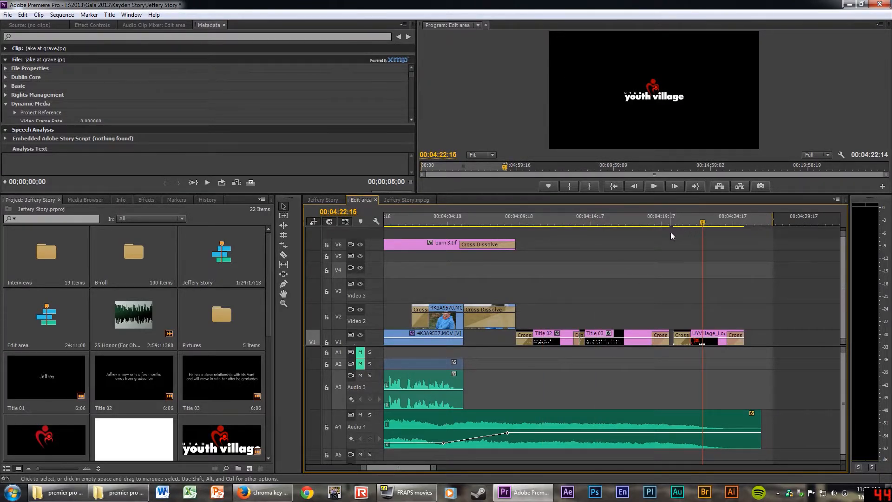
pyautogui.moveTo(458, 193); pyautogui.dragTo(463, 241)
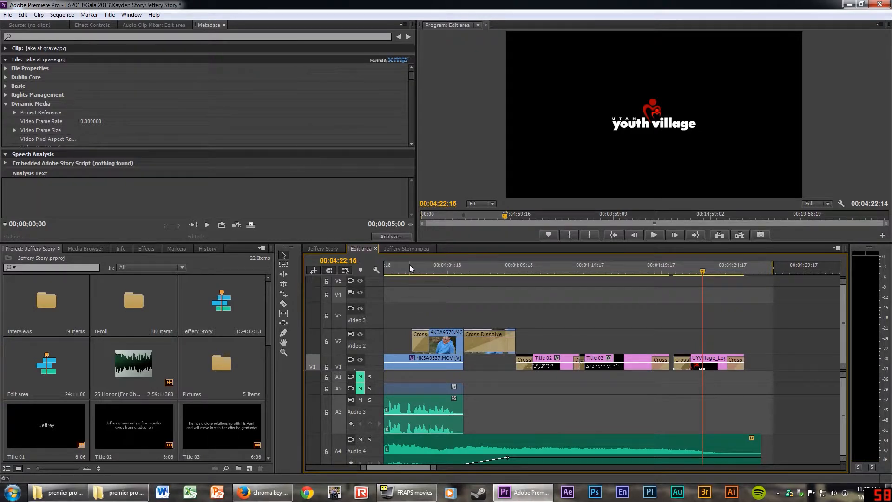
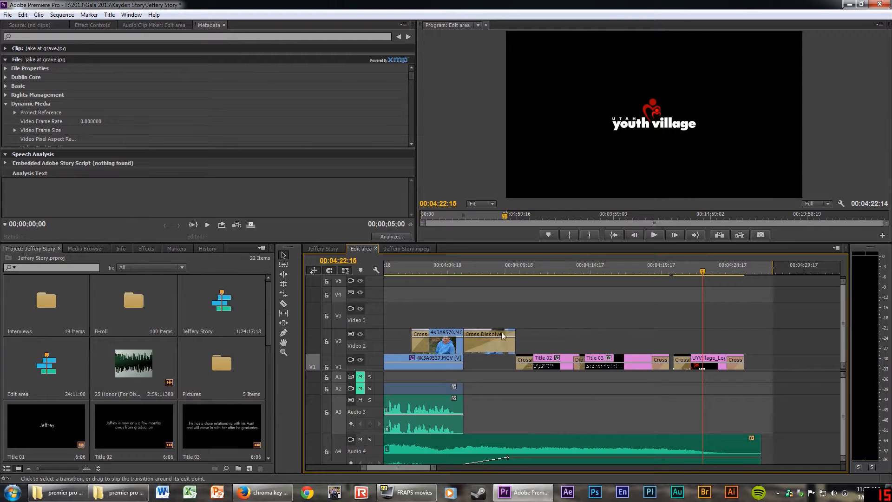
# Select the 4K3A9570 clip on V2 and park the playhead at its start, 00:04:04:13.
pyautogui.click(450, 333)
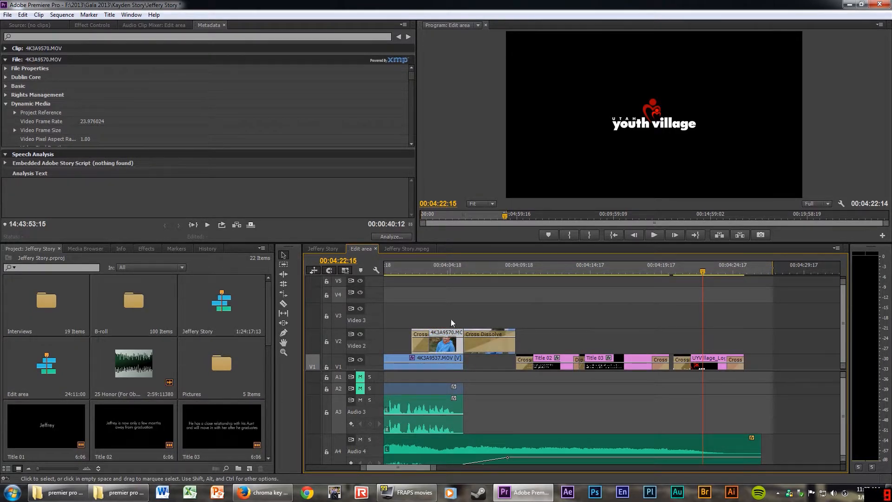
pyautogui.click(444, 267)
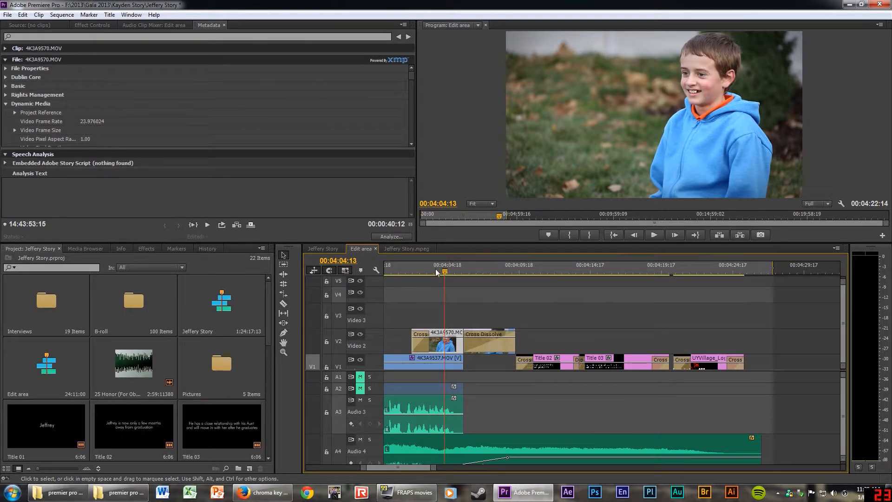
# Reframe the boy clip with Motion scale 175 and position 787, 922.
pyautogui.click(96, 26)
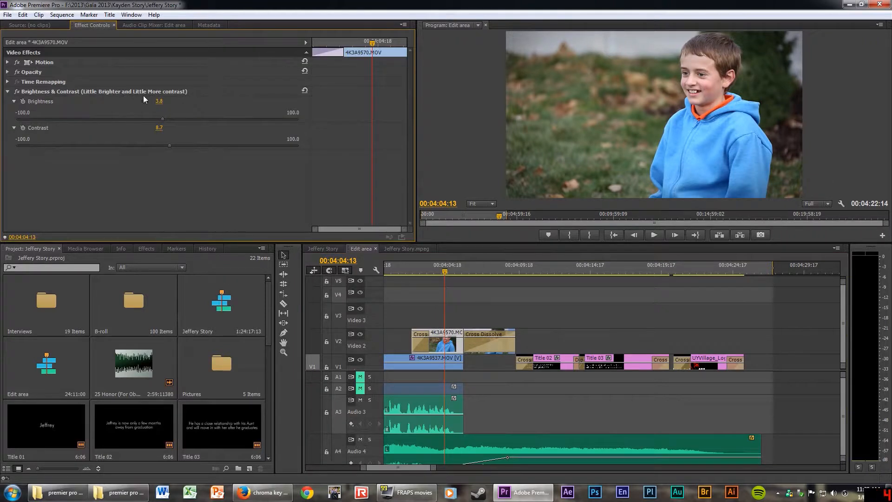
pyautogui.click(8, 63)
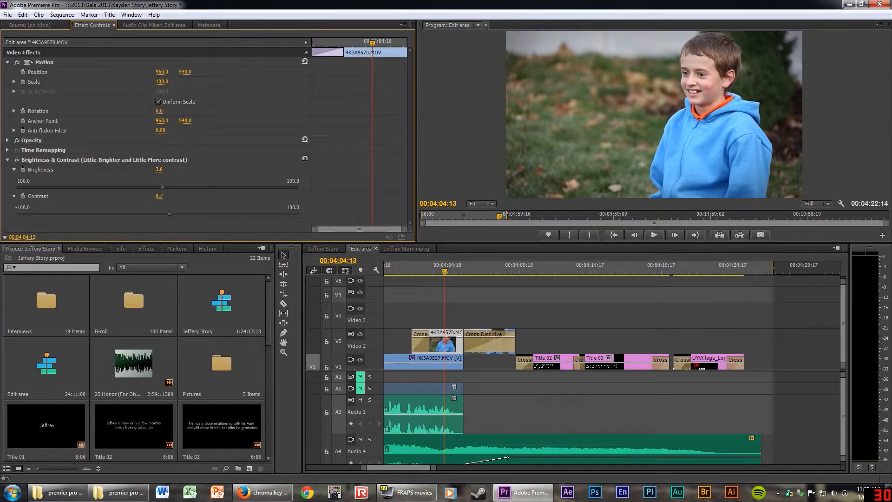
pyautogui.moveTo(162, 82); pyautogui.dragTo(306, 72)
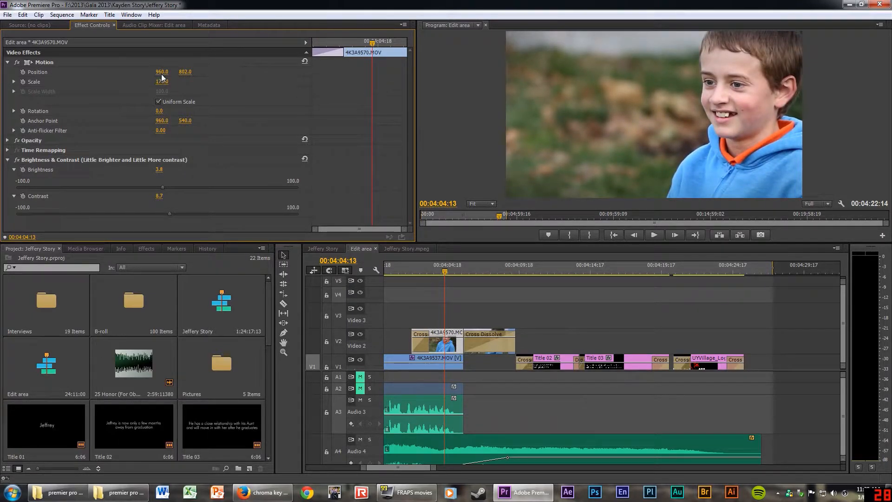
pyautogui.moveTo(161, 74); pyautogui.dragTo(240, 72)
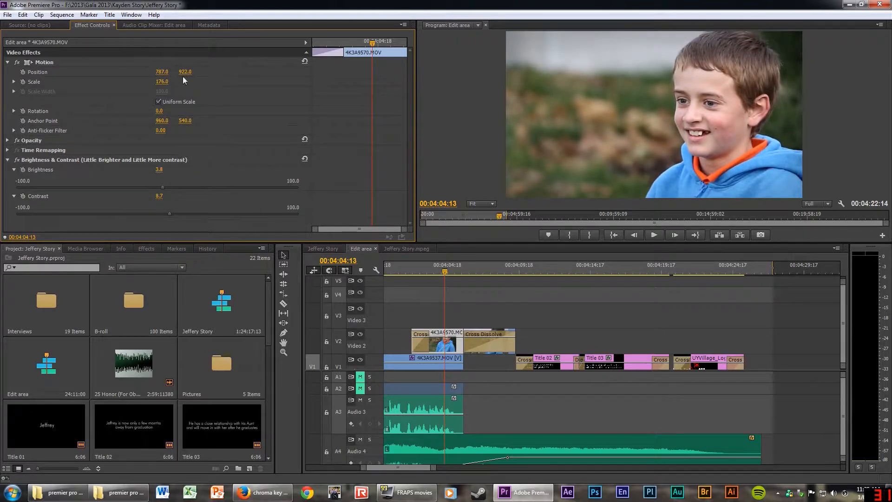
# Preview the reframed shot, then switch the Motion effect off to show the wide framing.
pyautogui.press('space')
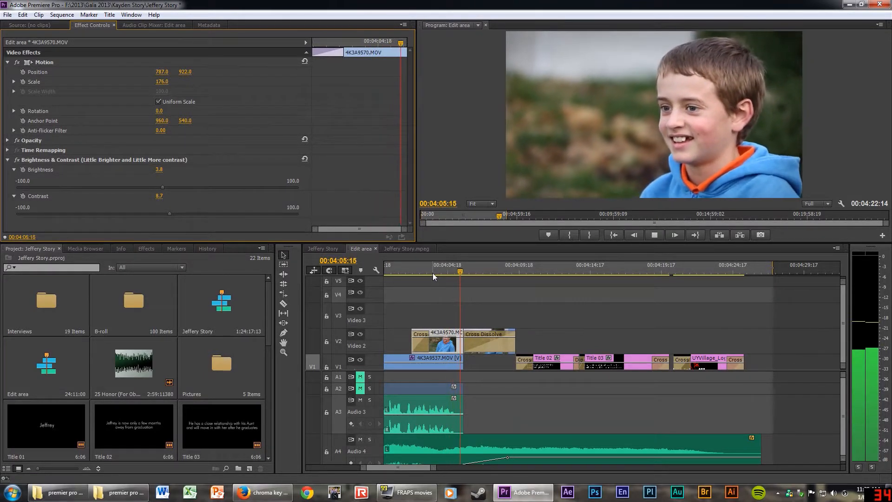
pyautogui.press('space')
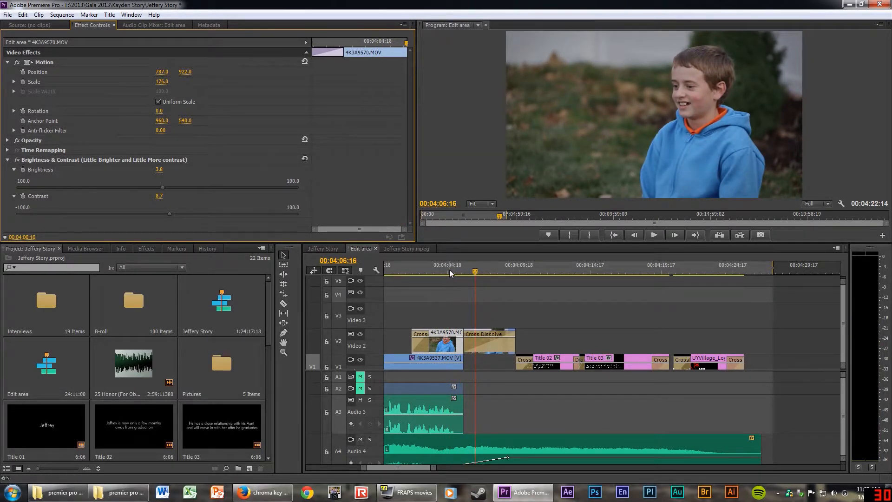
pyautogui.moveTo(449, 270)
pyautogui.mouseDown()
pyautogui.moveTo(431, 275)
pyautogui.moveTo(439, 277)
pyautogui.mouseUp()
pyautogui.press('space')
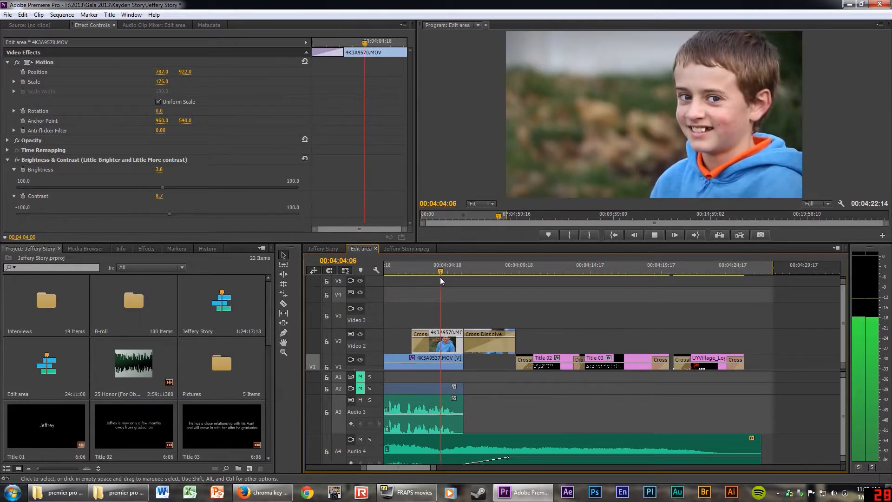
pyautogui.press('space')
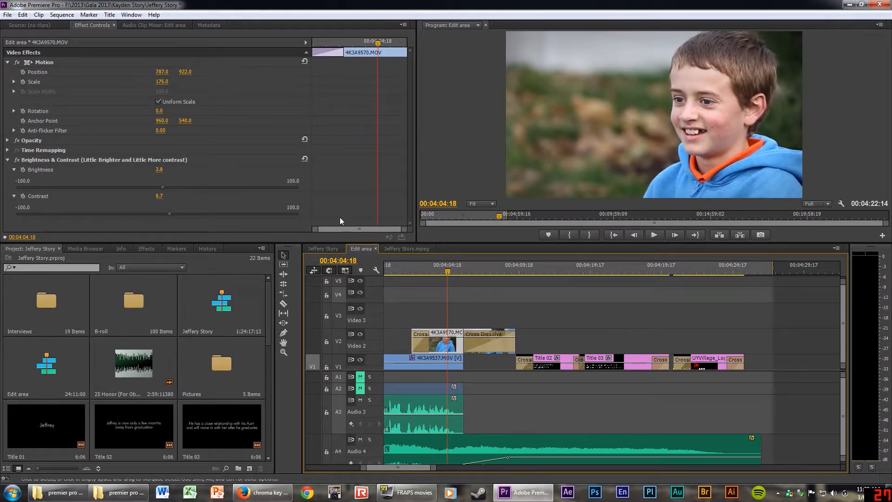
pyautogui.click(17, 62)
pyautogui.click(17, 62)
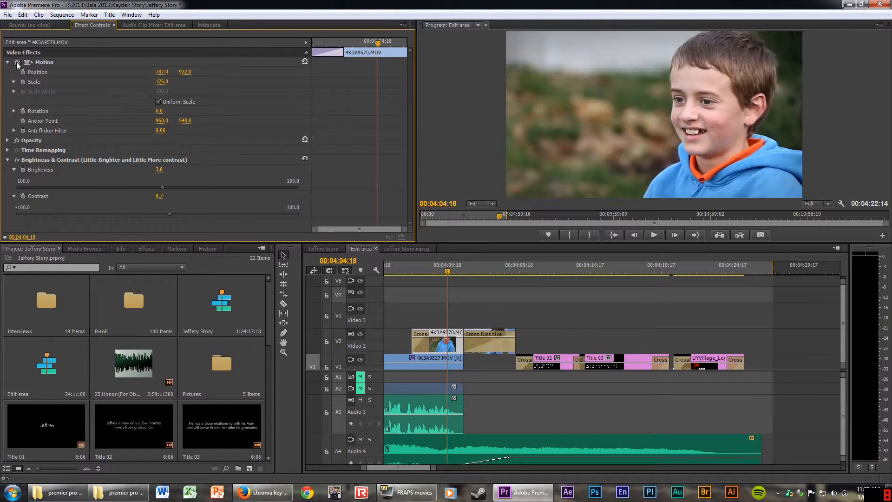
pyautogui.click(17, 62)
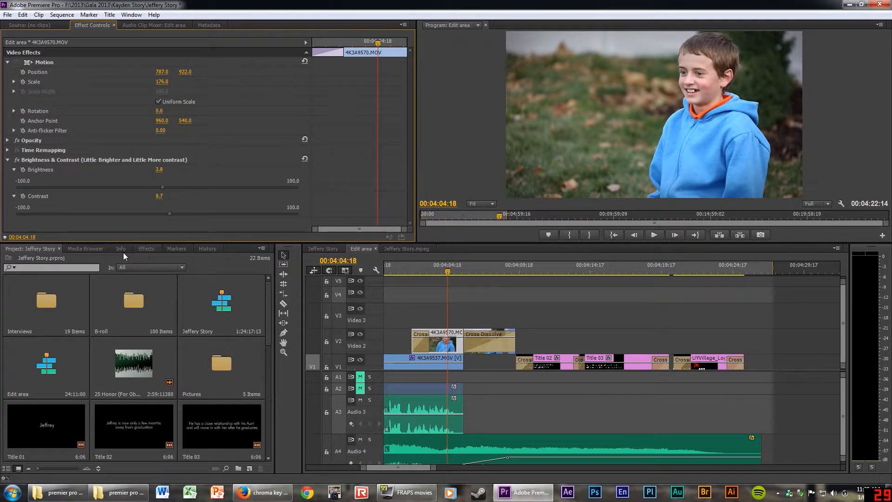
pyautogui.click(146, 249)
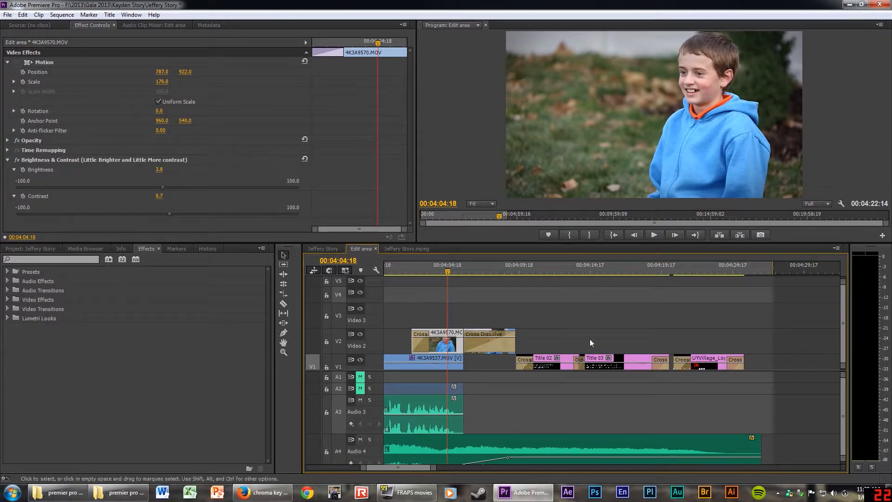
pyautogui.click(88, 250)
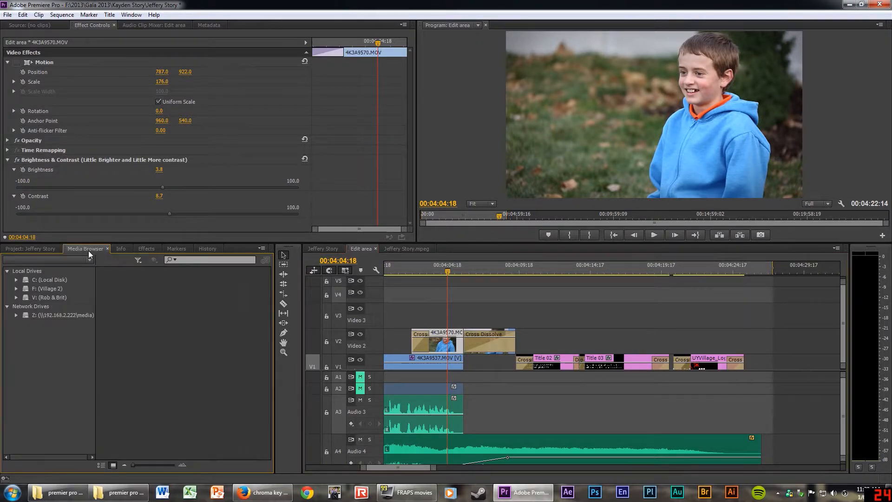
pyautogui.click(33, 249)
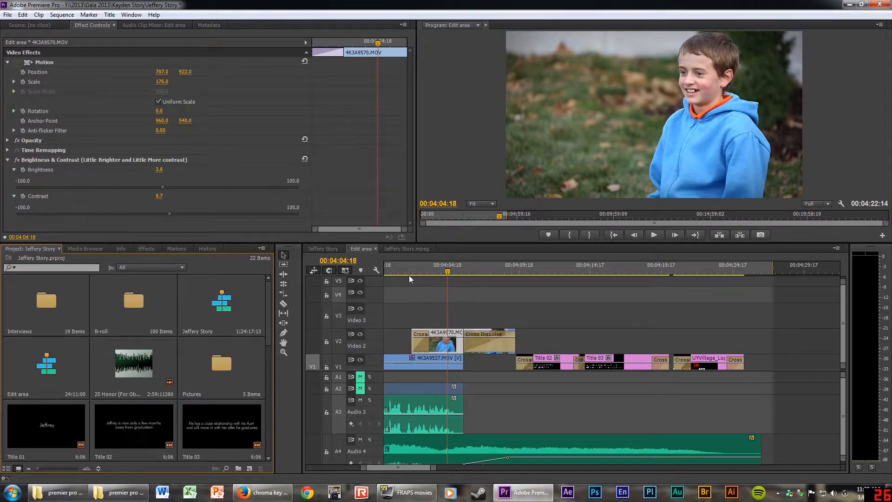
pyautogui.press('-')
pyautogui.press('-')
pyautogui.press('-')
pyautogui.press('-')
pyautogui.press('-')
pyautogui.press('-')
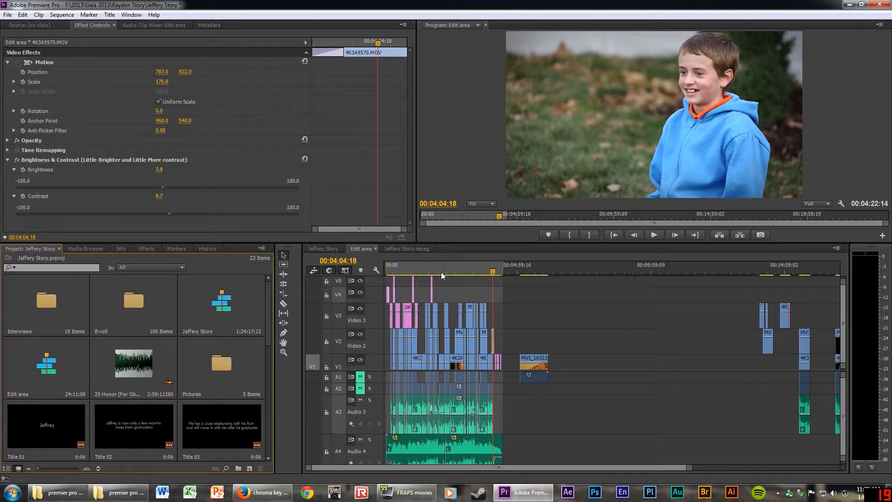
# Zoom through the Edit area sequence to review it around 00:02:44:15.
pyautogui.press('-')
pyautogui.click(422, 270)
pyautogui.press('=')
pyautogui.press('=')
pyautogui.press('=')
pyautogui.press('=')
pyautogui.press('=')
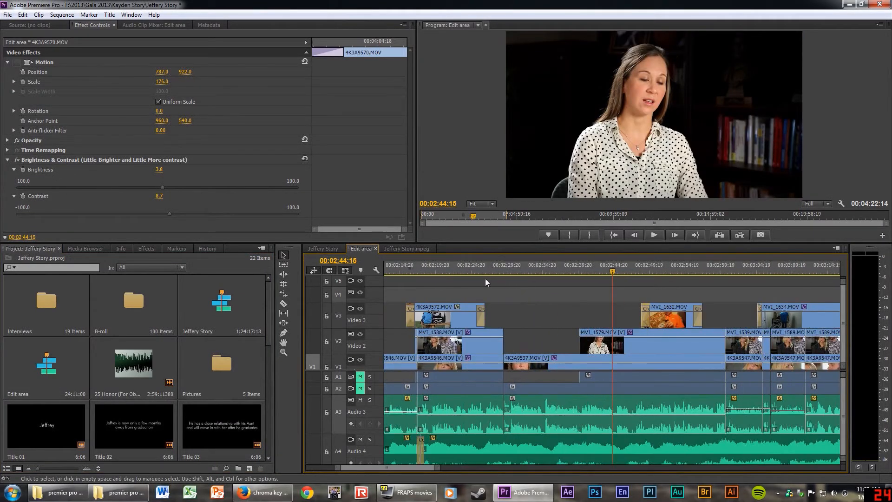
pyautogui.press('-')
pyautogui.press('-')
pyautogui.press('-')
pyautogui.press('-')
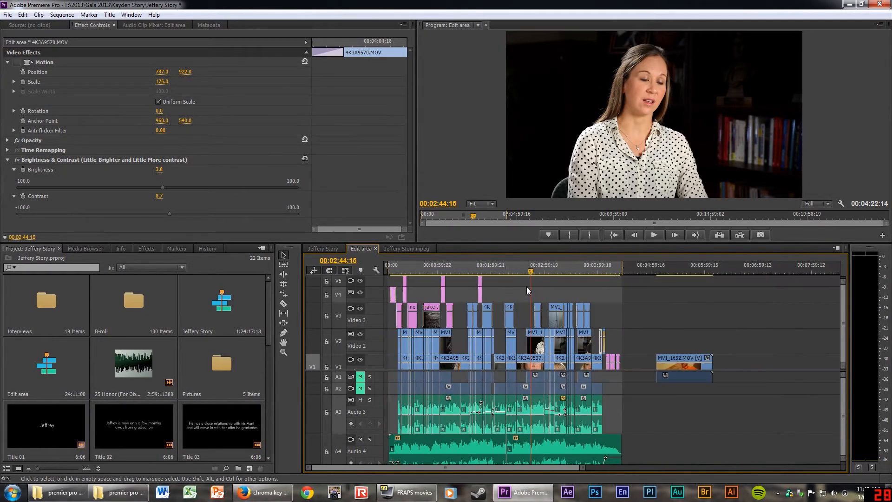
# Set the sequence end just after the closing logo title and switch to the Jeffery Story sequence.
pyautogui.press('=')
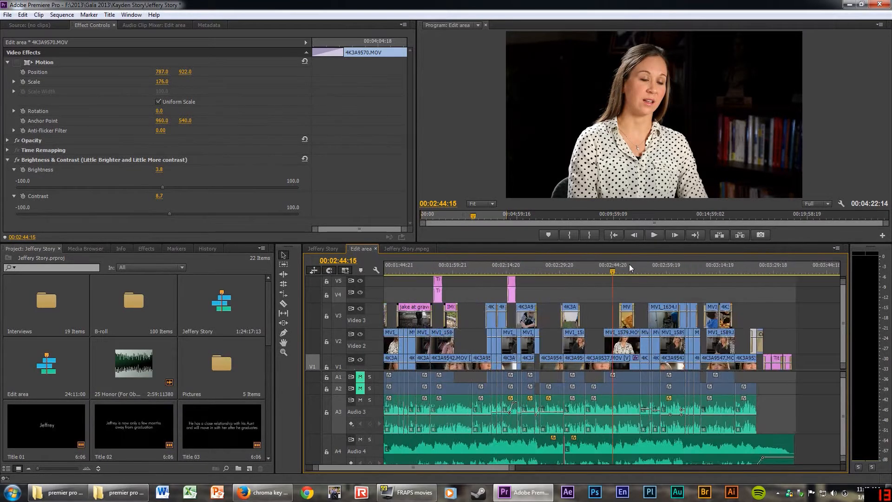
pyautogui.click(788, 272)
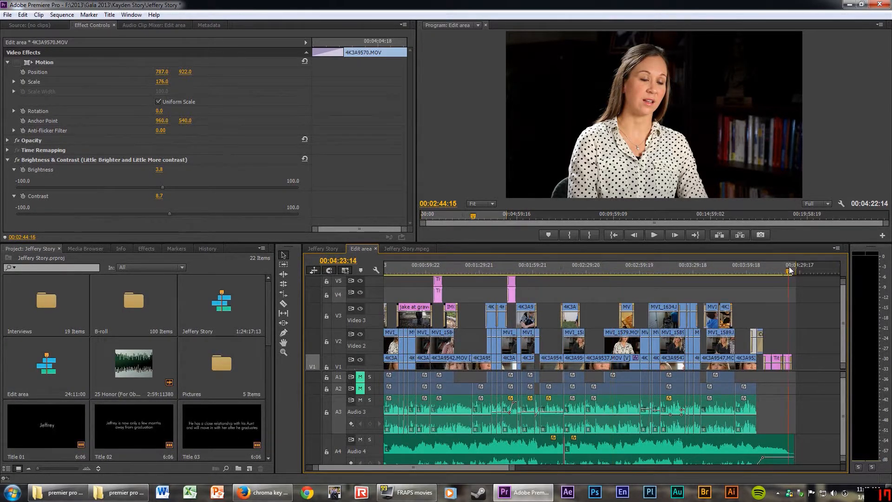
pyautogui.press('=')
pyautogui.press('=')
pyautogui.press('=')
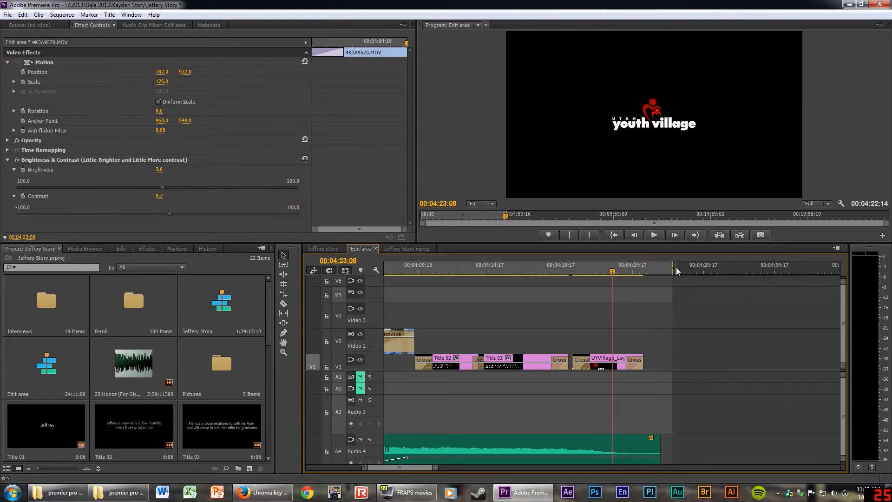
pyautogui.moveTo(673, 266)
pyautogui.mouseDown()
pyautogui.moveTo(734, 265)
pyautogui.moveTo(660, 265)
pyautogui.mouseUp()
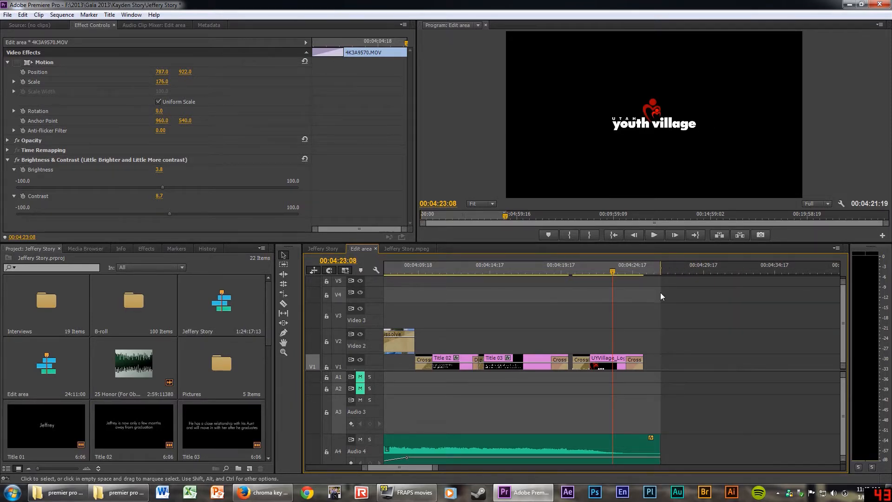
pyautogui.click(336, 250)
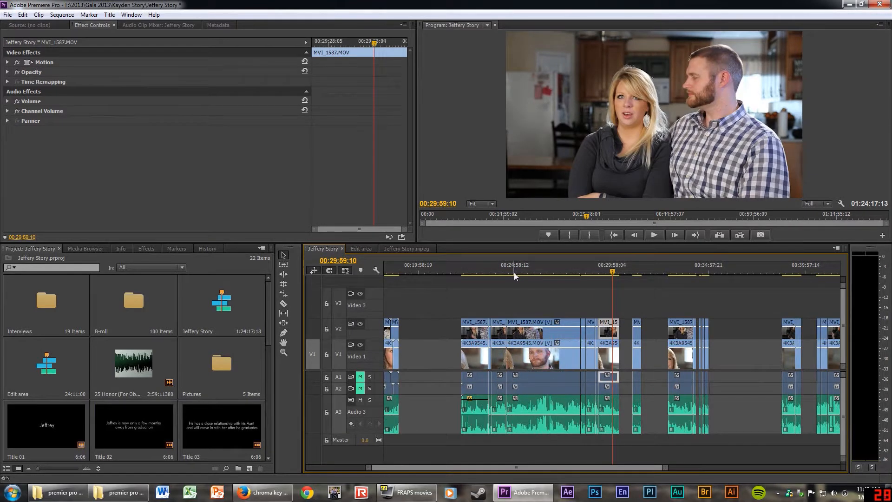
# Move MVI_1587 into the gap on video track 2 near 00:23:11:06.
pyautogui.press('\\')
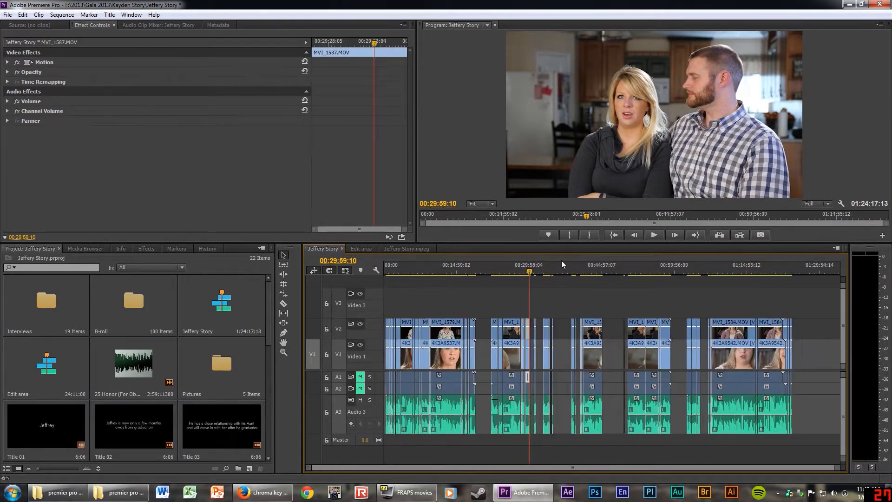
pyautogui.click(496, 271)
pyautogui.press('=')
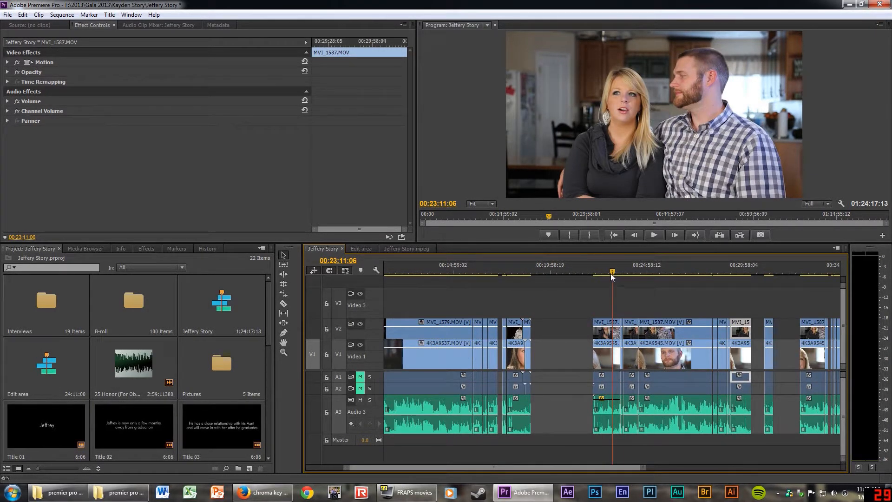
pyautogui.moveTo(611, 277)
pyautogui.mouseDown()
pyautogui.moveTo(596, 275)
pyautogui.moveTo(624, 272)
pyautogui.moveTo(611, 272)
pyautogui.mouseUp()
pyautogui.moveTo(603, 333); pyautogui.dragTo(576, 336)
pyautogui.moveTo(567, 272); pyautogui.dragTo(584, 272)
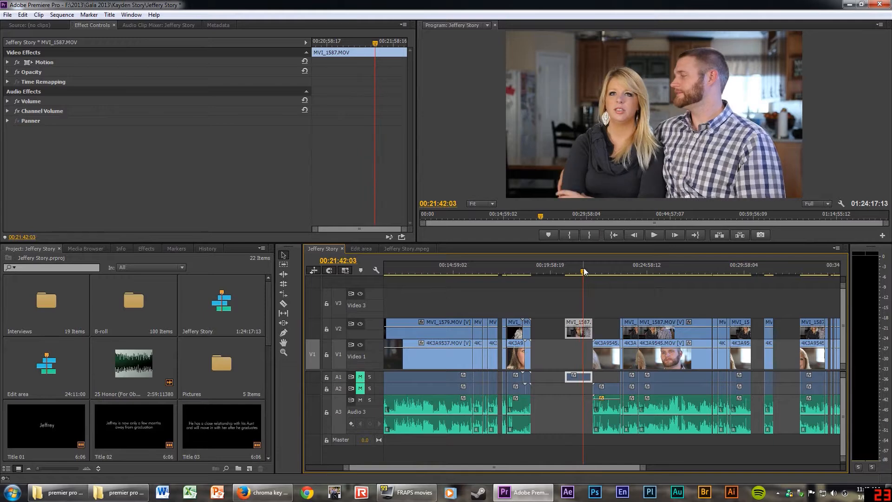
pyautogui.press('=')
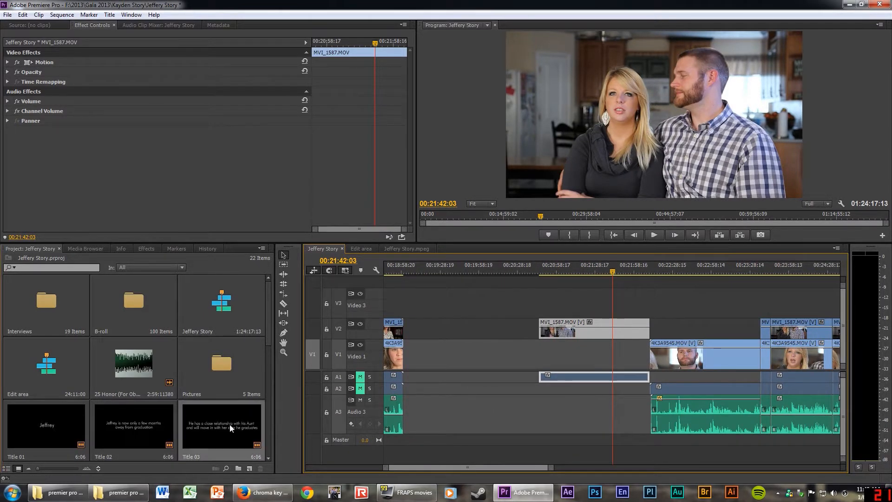
# Overlay Title 03 on V3 above MVI_1587, extend it, and preview.
pyautogui.moveTo(230, 428); pyautogui.dragTo(621, 302)
pyautogui.click(598, 268)
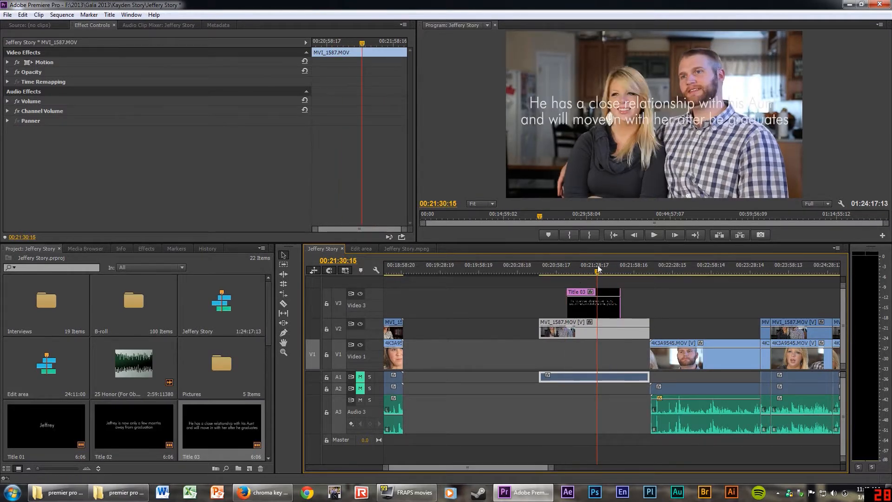
pyautogui.press('space')
pyautogui.press('space')
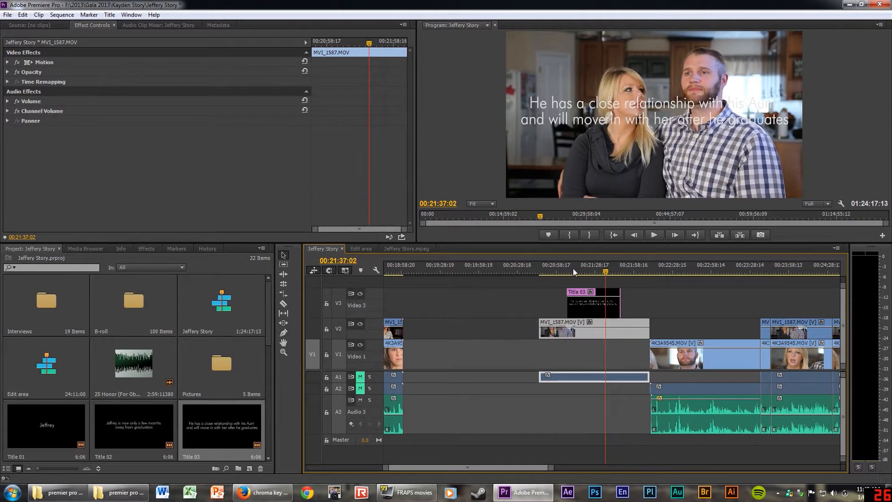
# Mark In and Out points around the section, snapping the Out to 00:22:11:14.
pyautogui.rightClick(538, 267)
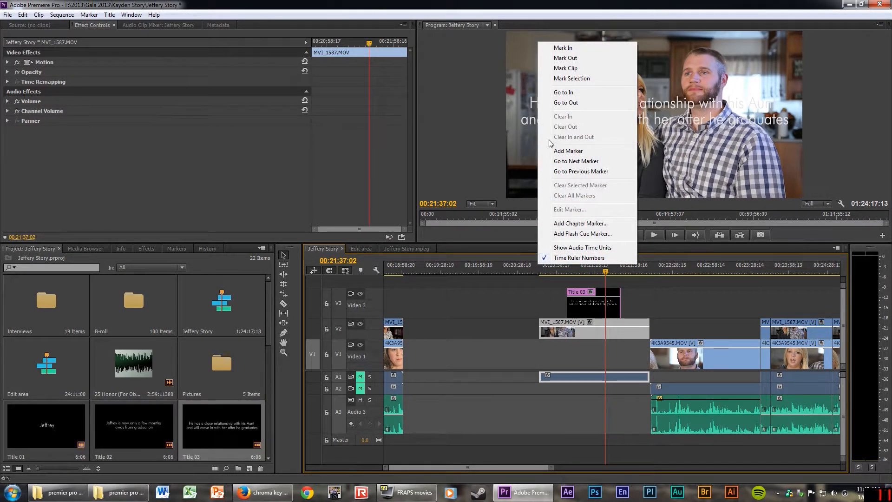
pyautogui.click(566, 48)
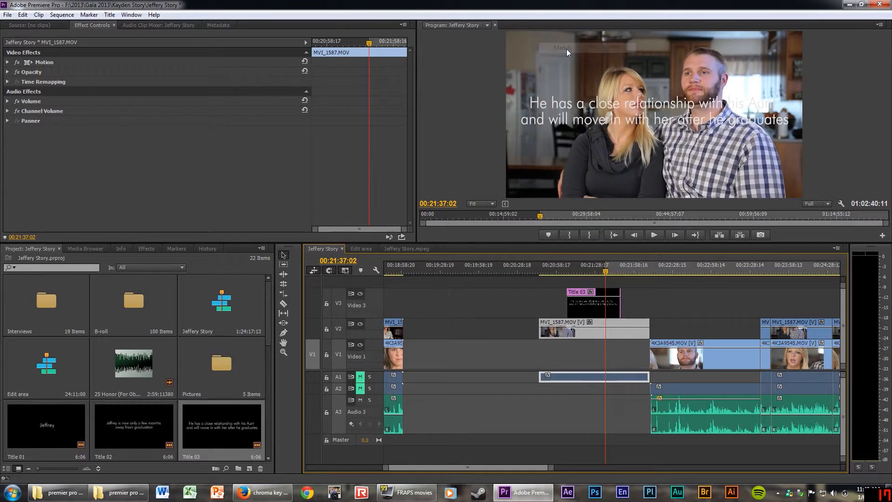
pyautogui.moveTo(605, 266); pyautogui.dragTo(540, 267)
pyautogui.moveTo(606, 269); pyautogui.dragTo(649, 272)
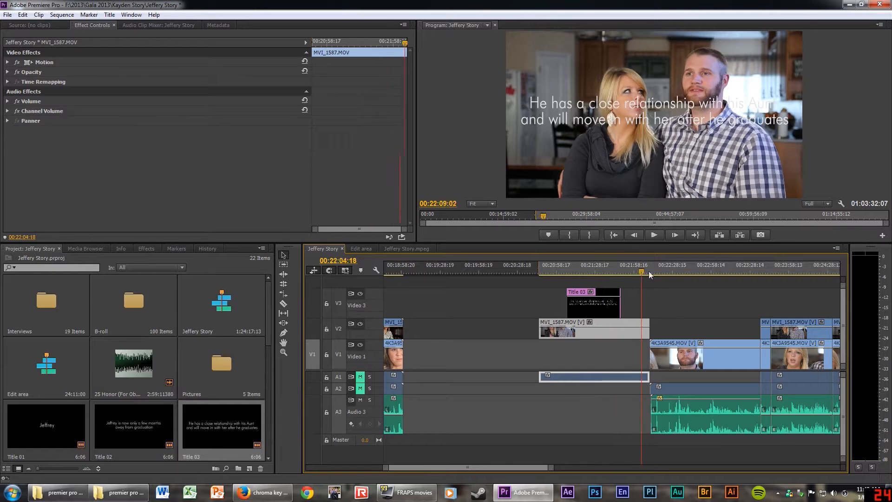
pyautogui.rightClick(650, 269)
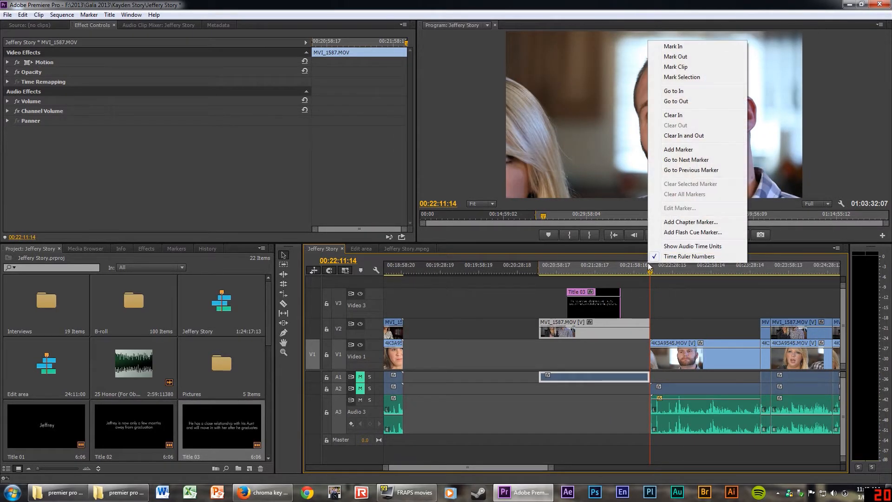
pyautogui.click(681, 58)
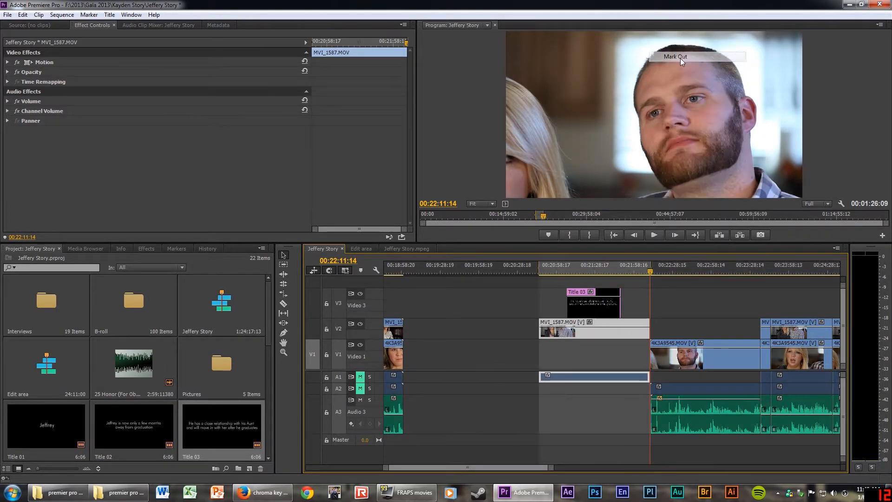
pyautogui.press('=')
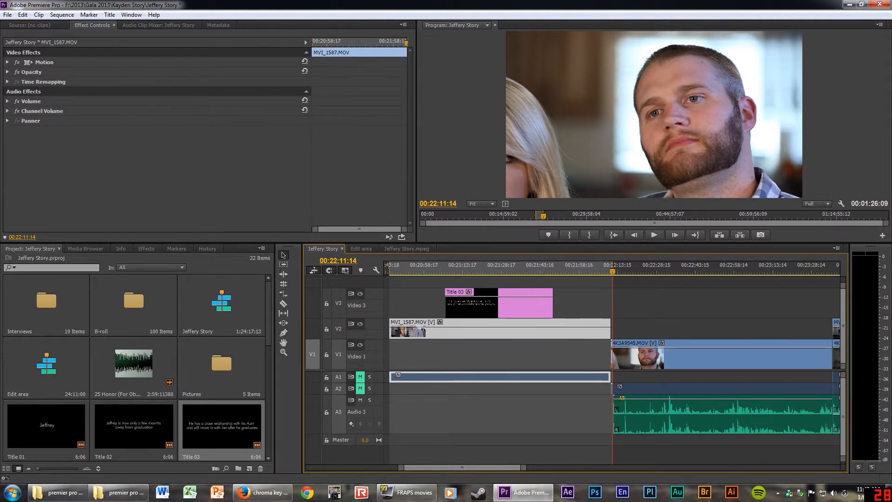
pyautogui.moveTo(612, 271); pyautogui.dragTo(612, 272)
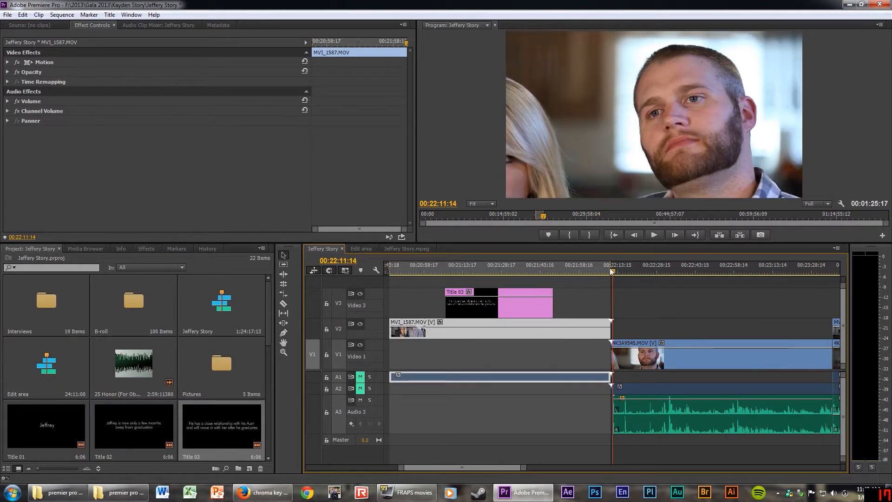
pyautogui.press('-')
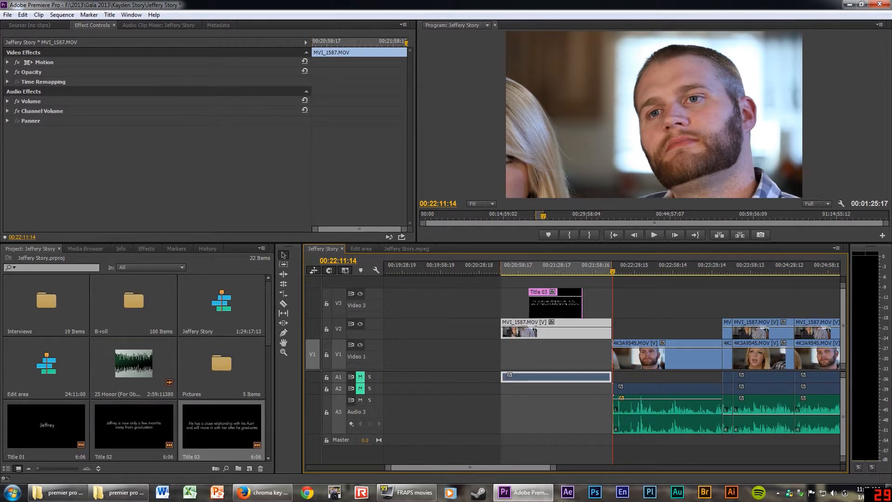
pyautogui.click(8, 15)
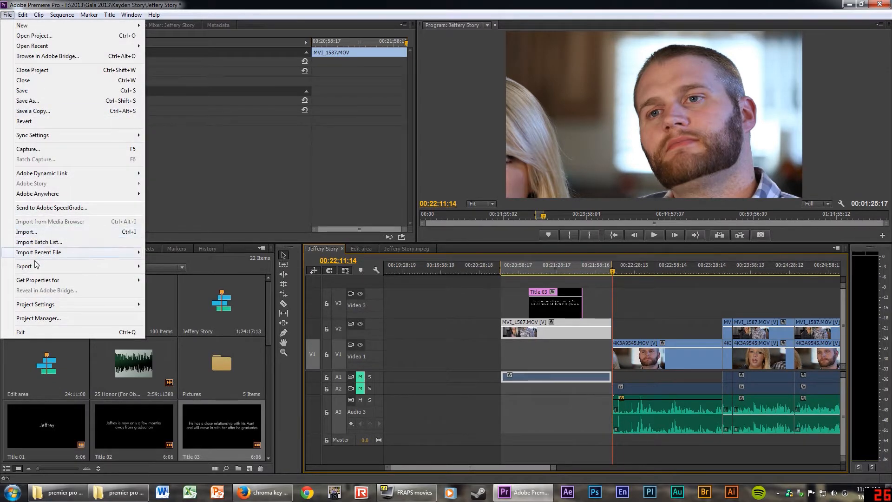
# Open the Export Settings for the Jeffery Story sequence with Ctrl+M and reposition the window.
pyautogui.moveTo(37, 265)
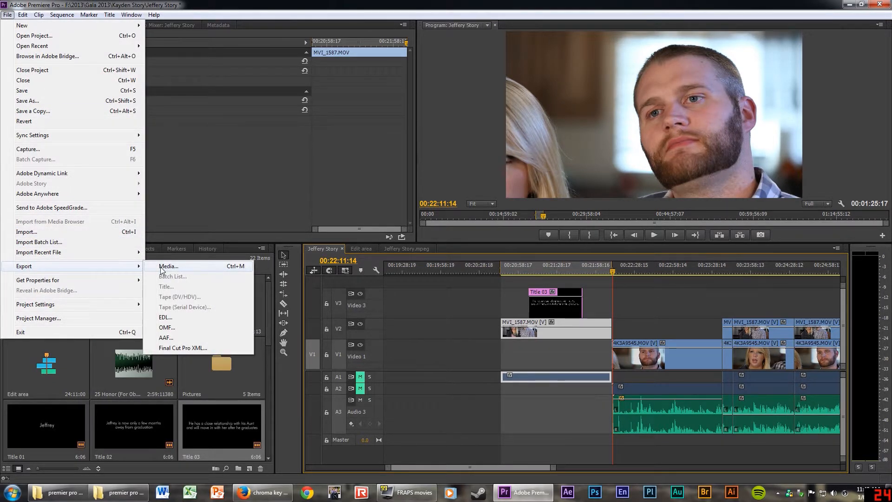
pyautogui.click(162, 269)
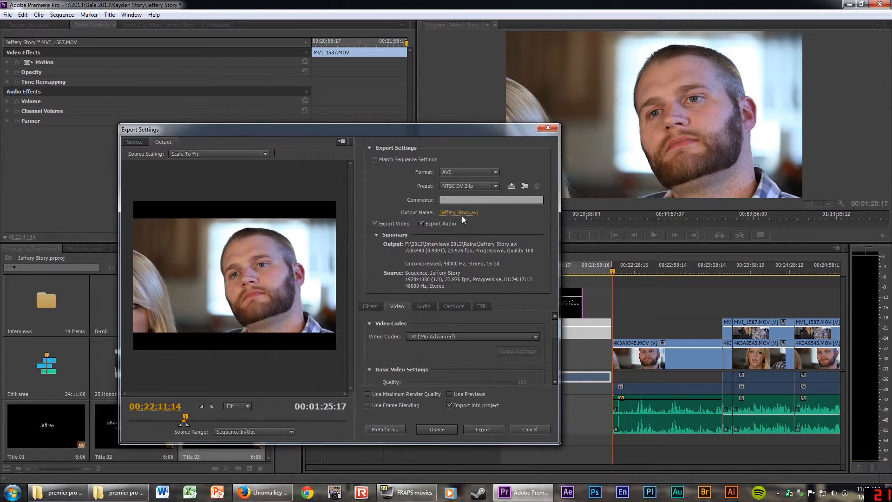
pyautogui.click(548, 127)
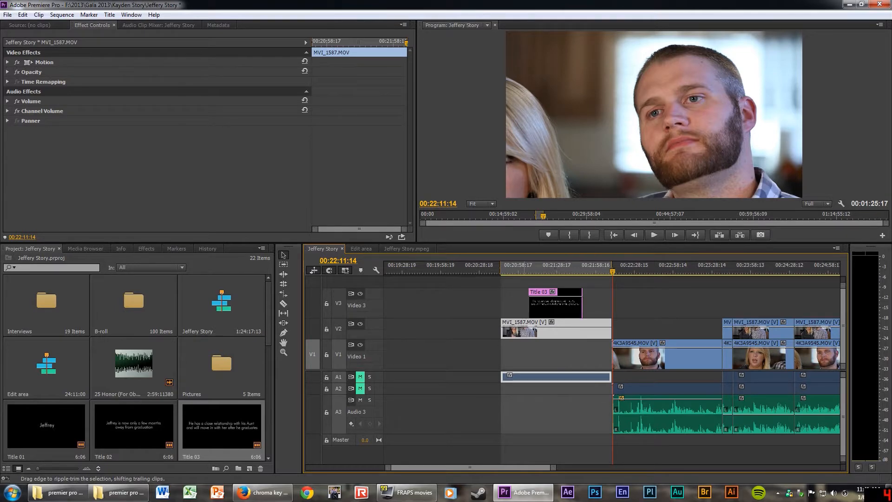
pyautogui.hotkey('ctrl', 'm')
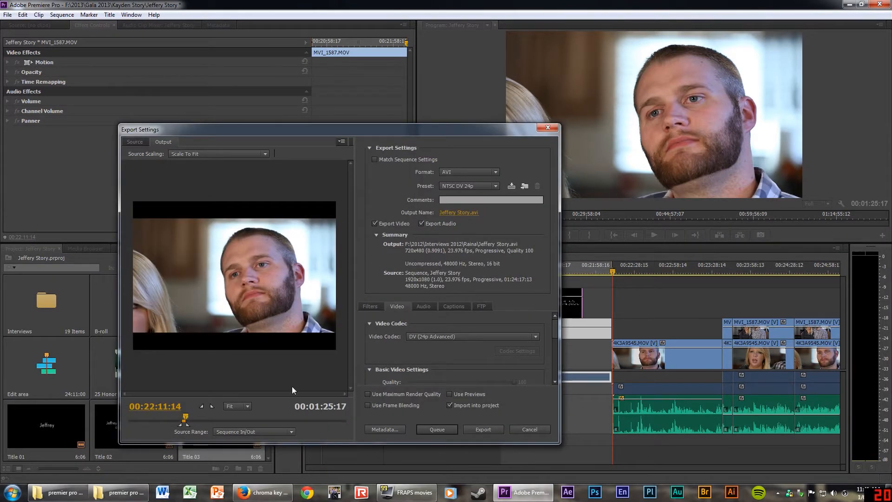
pyautogui.moveTo(407, 129); pyautogui.dragTo(432, 70)
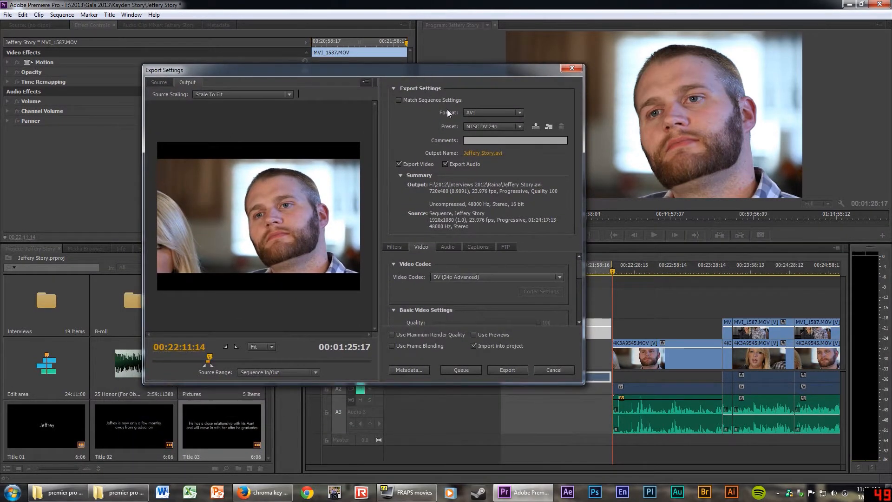
# Turn off Match Sequence Settings, leaving AVI format with the NTSC DV 24p preset.
pyautogui.click(399, 100)
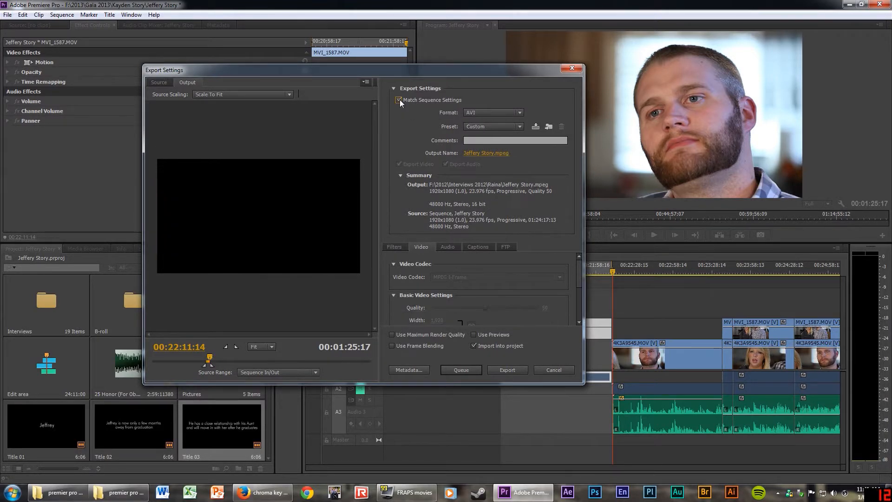
pyautogui.click(398, 100)
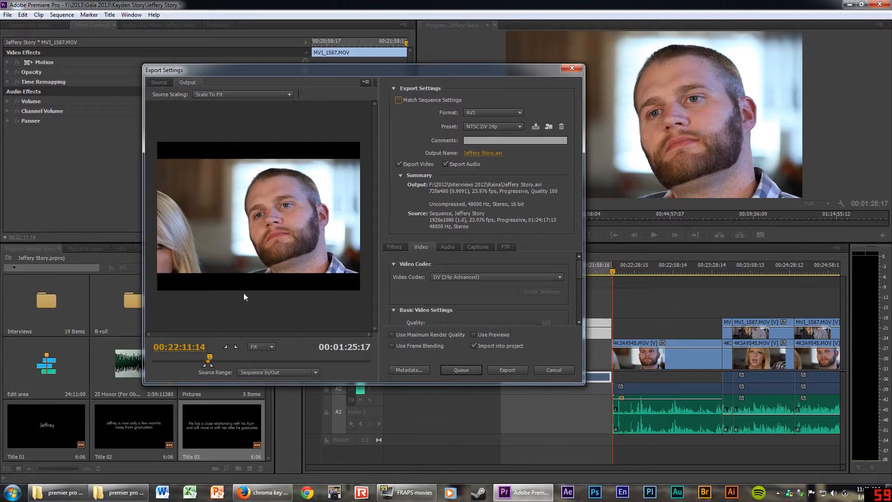
pyautogui.click(520, 127)
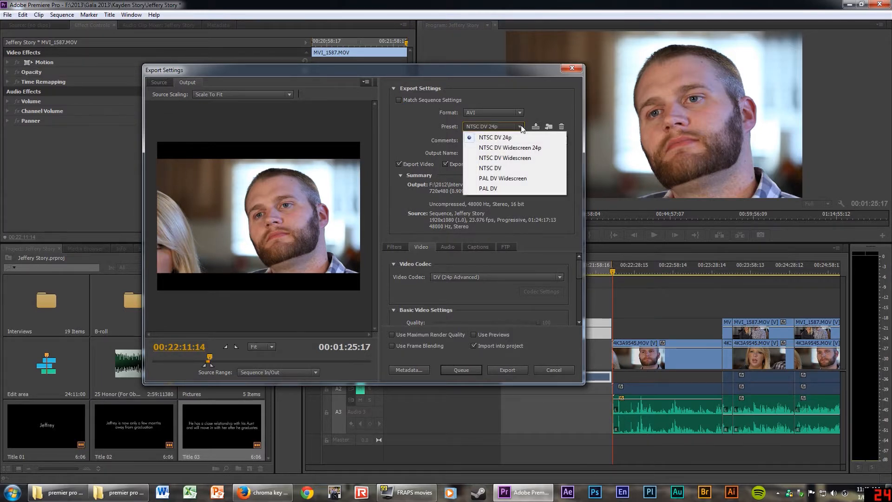
pyautogui.click(522, 128)
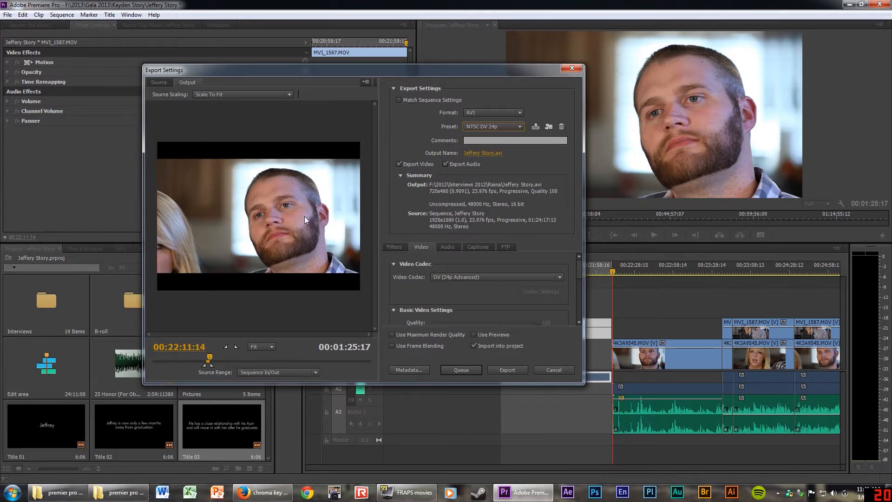
pyautogui.click(398, 100)
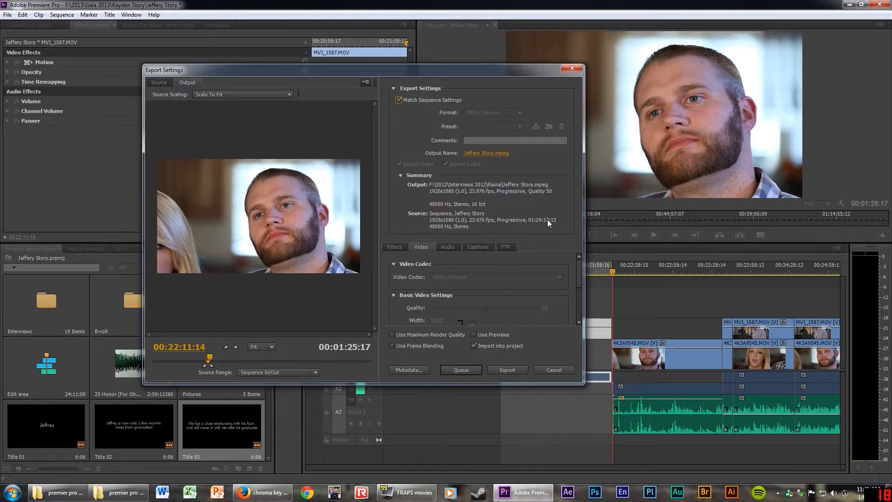
pyautogui.click(399, 99)
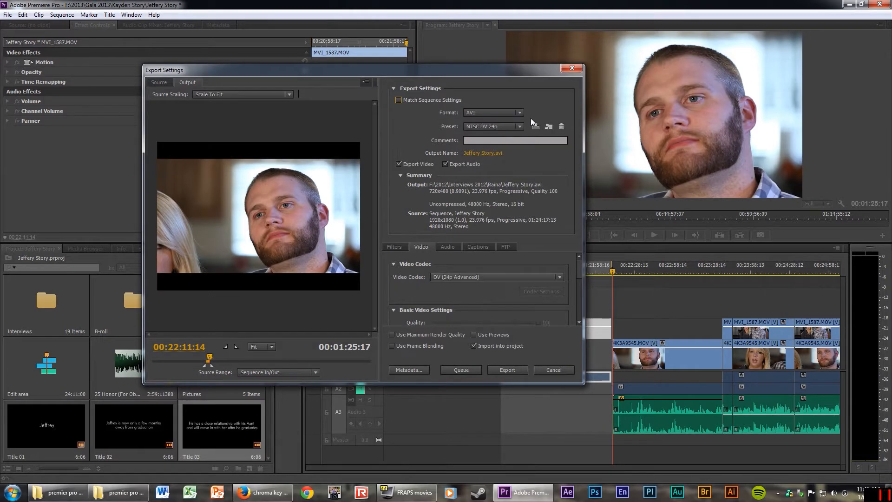
pyautogui.click(520, 112)
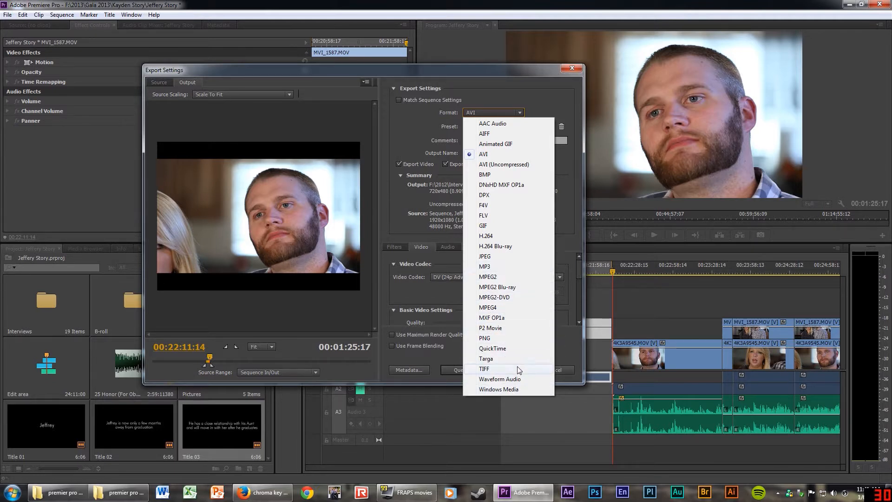
# Set the export format to MPEG2 with the HD 1080p 23.976 preset.
pyautogui.click(495, 277)
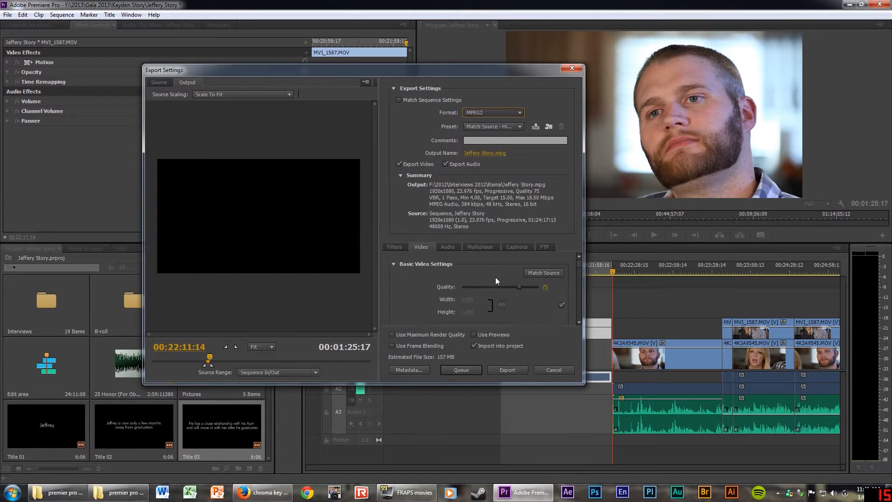
pyautogui.click(521, 127)
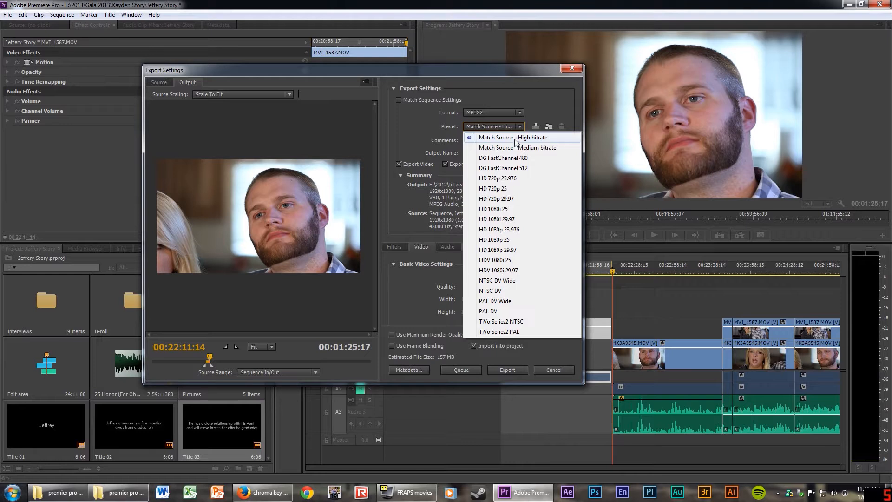
pyautogui.click(420, 291)
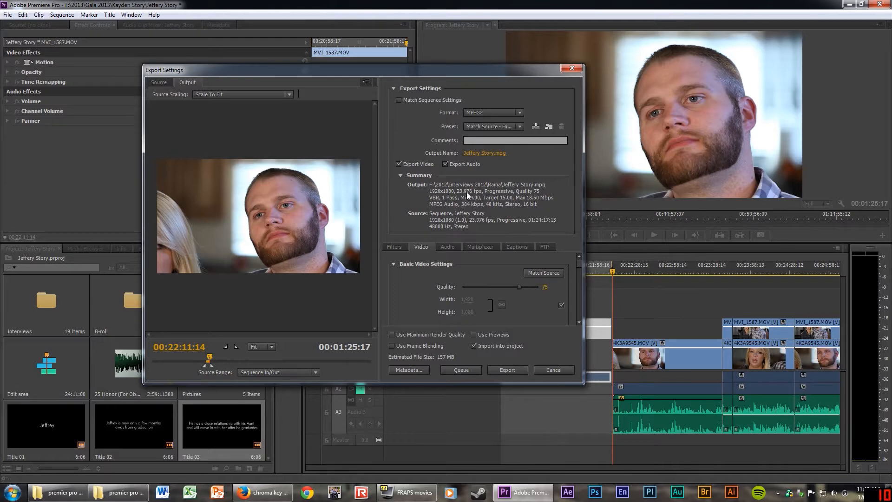
pyautogui.click(520, 126)
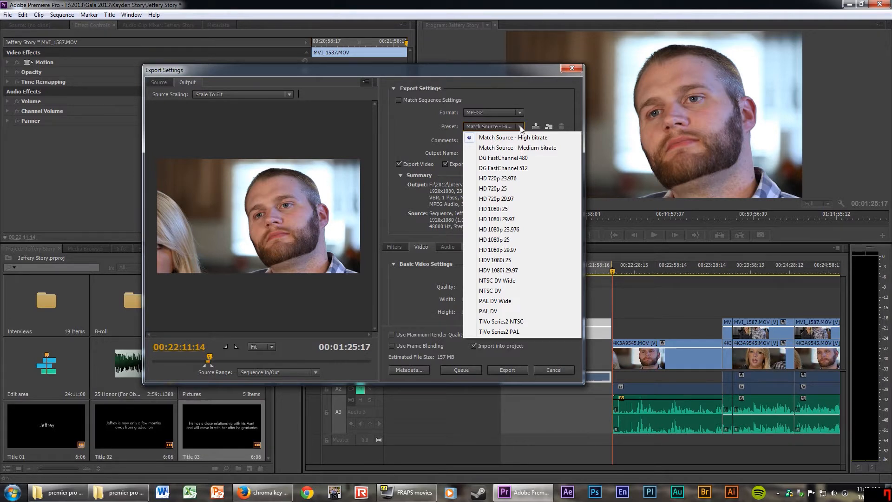
pyautogui.click(507, 231)
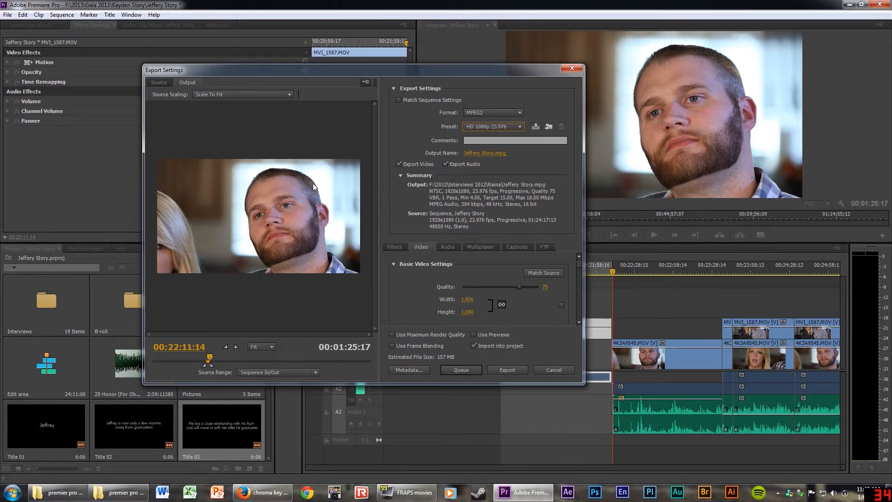
# Switch to QuickTime with the HD 1080i 25, H.264, AAC 48 kHz preset.
pyautogui.click(502, 114)
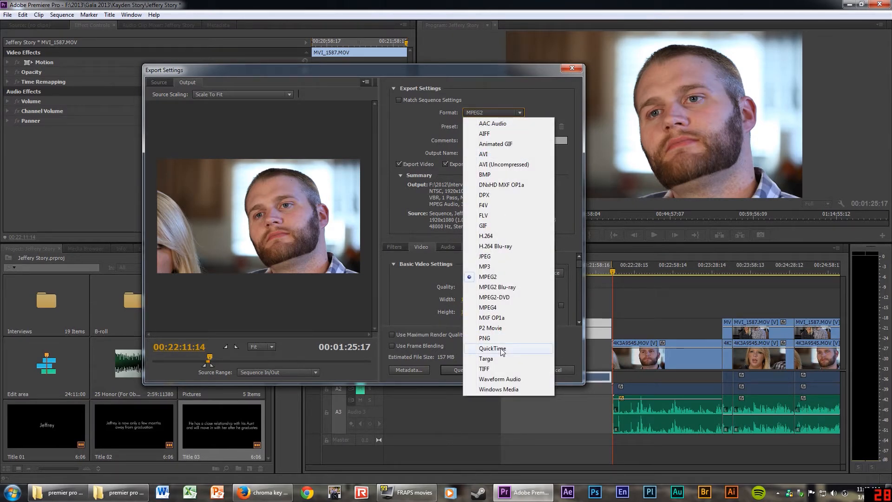
pyautogui.click(492, 348)
pyautogui.click(519, 128)
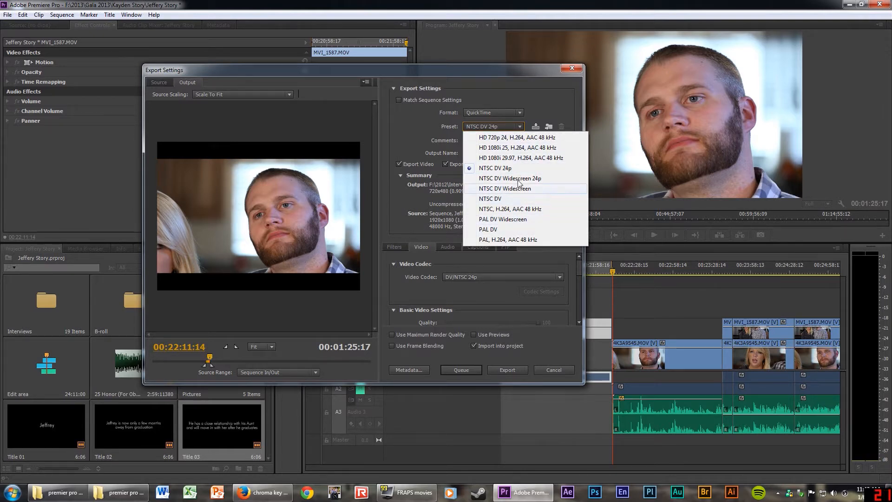
pyautogui.click(532, 148)
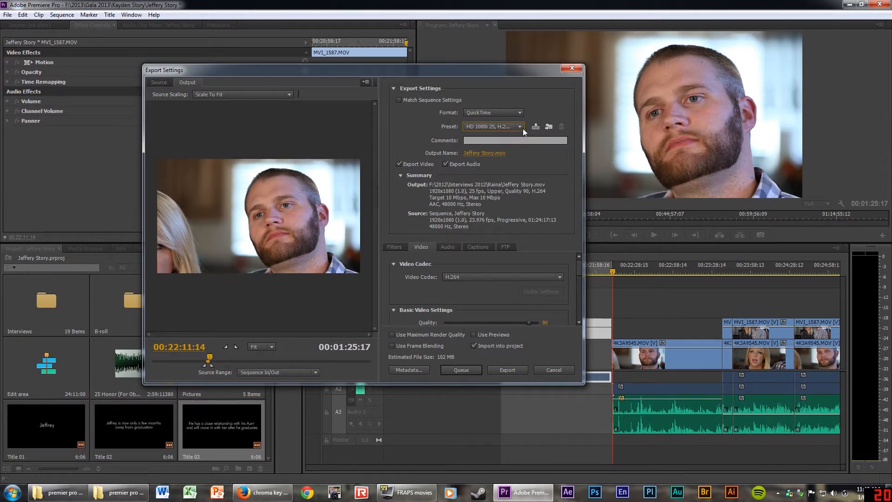
pyautogui.click(520, 128)
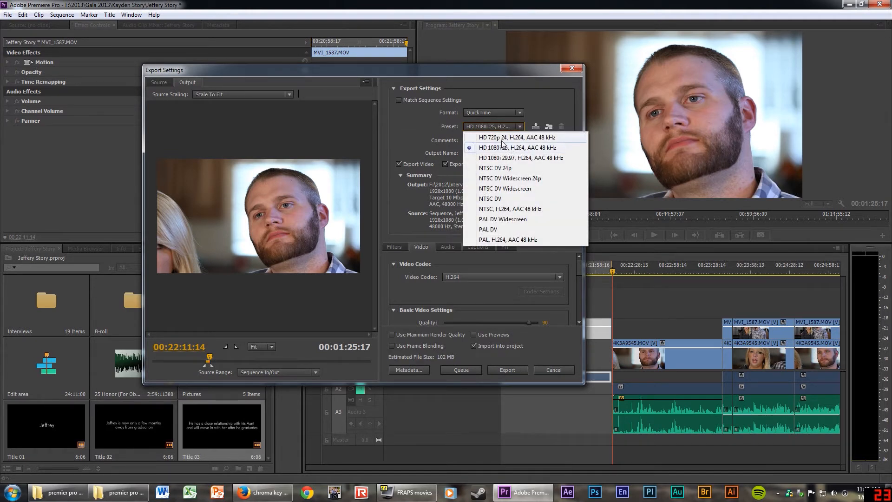
pyautogui.click(521, 127)
pyautogui.click(520, 111)
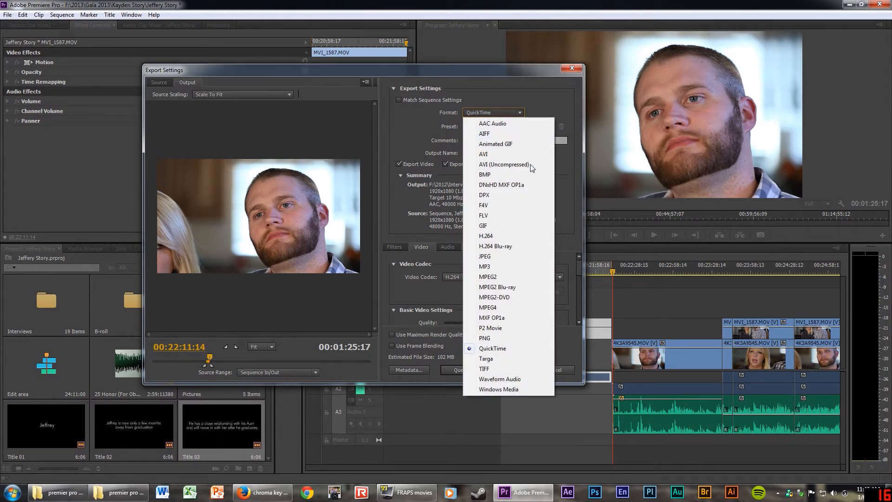
# Try Windows Media HD 1080p 24 at 23.976 fps, then re-enable Match Sequence Settings for MPEG output.
pyautogui.click(509, 390)
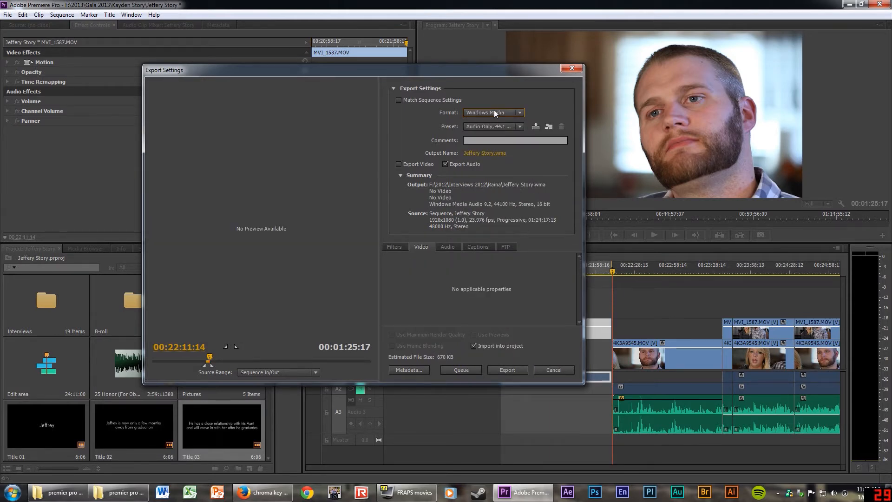
pyautogui.click(521, 126)
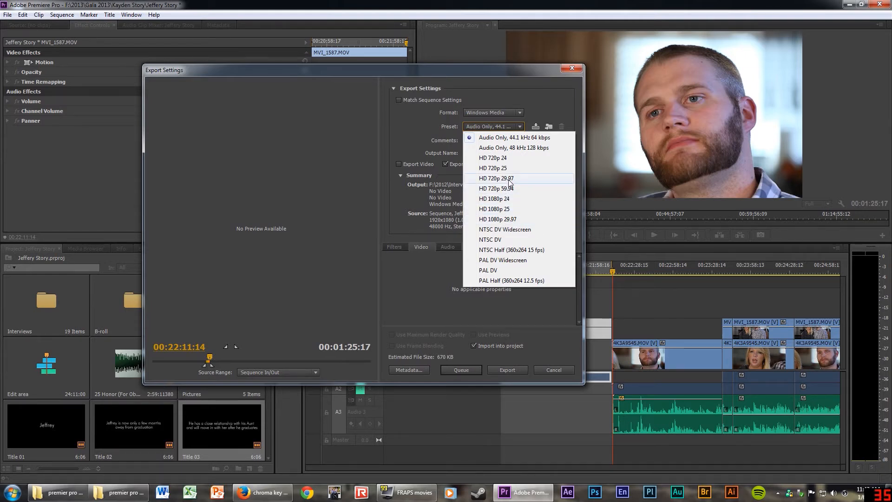
pyautogui.click(503, 199)
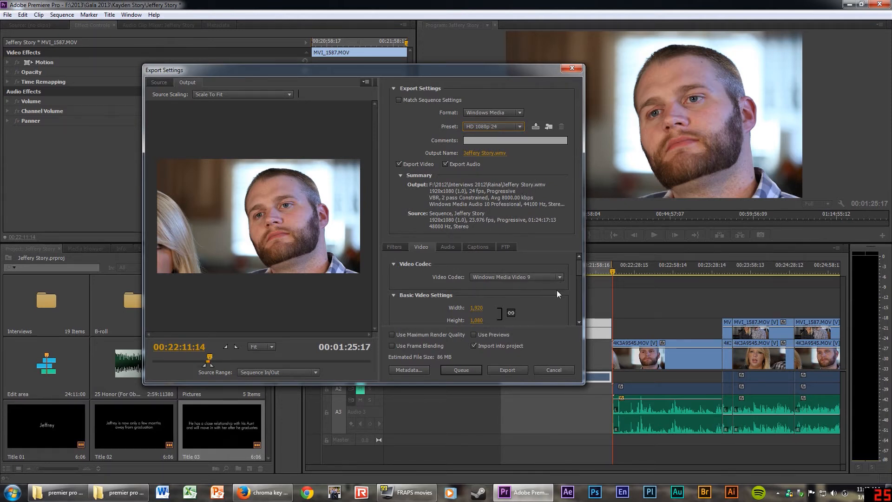
pyautogui.scroll(-1, 557, 290)
pyautogui.click(559, 315)
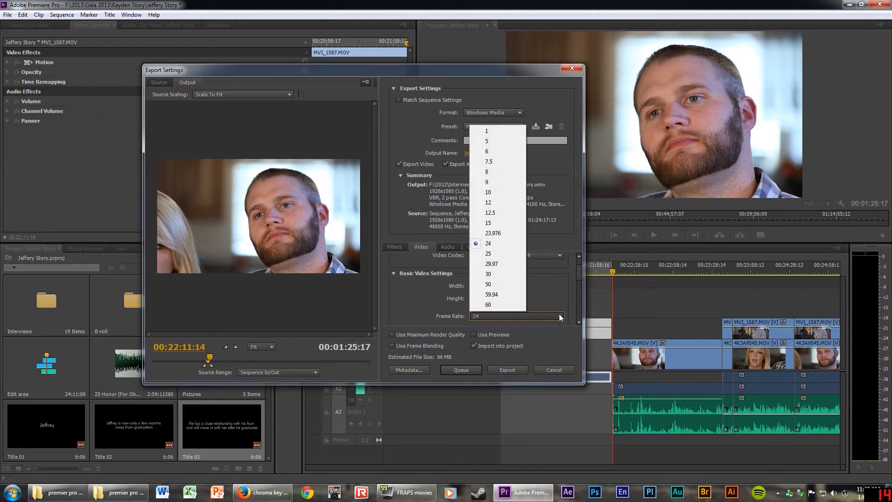
pyautogui.click(495, 233)
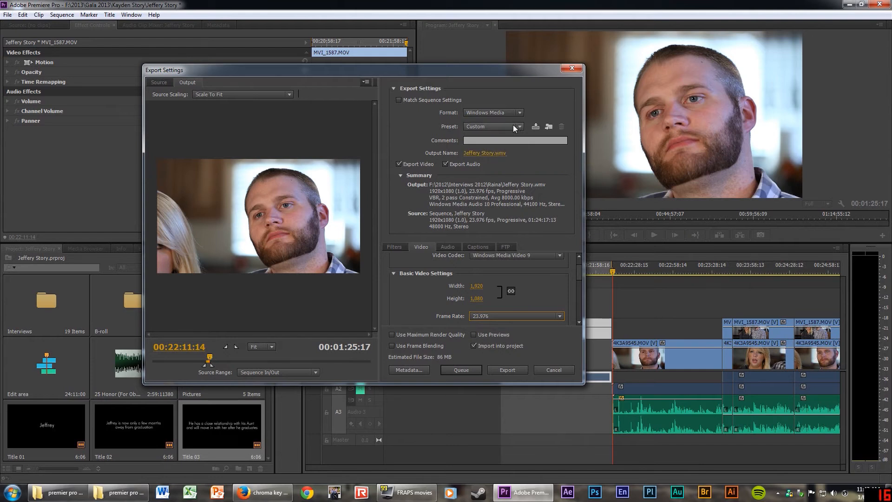
pyautogui.click(413, 104)
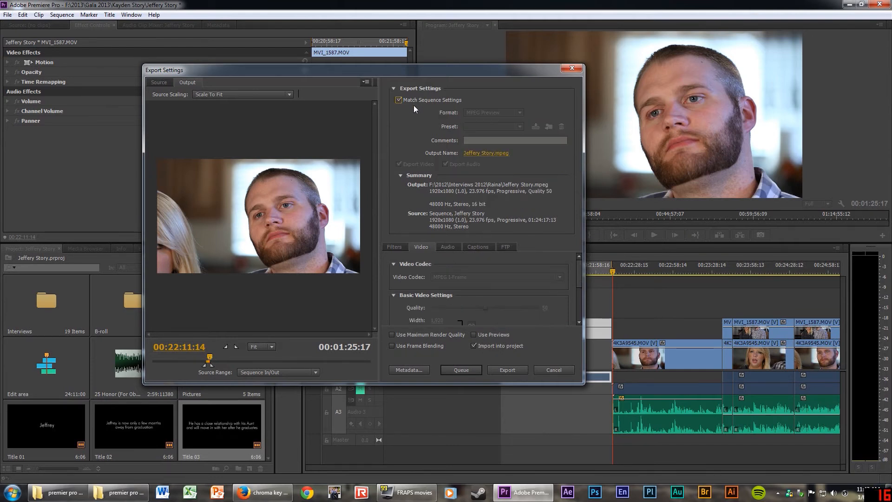
# Save Jeffery Story.mpeg to the Desktop and start the export.
pyautogui.click(491, 153)
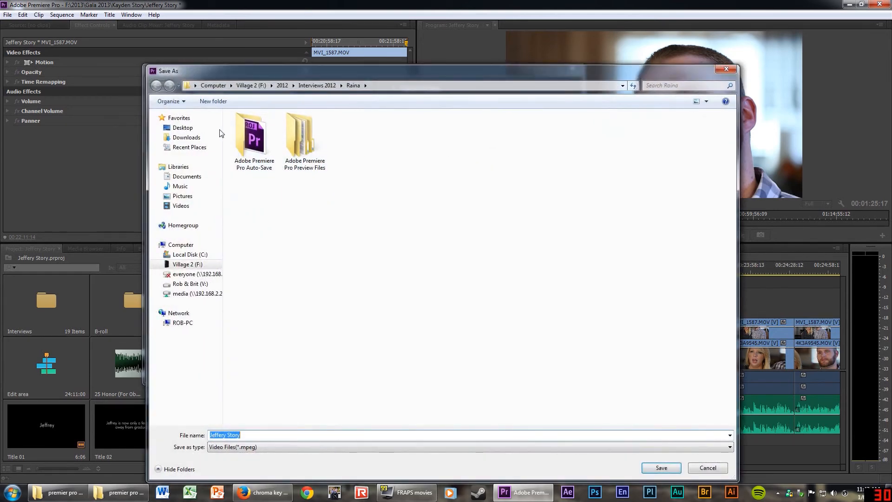
pyautogui.click(182, 127)
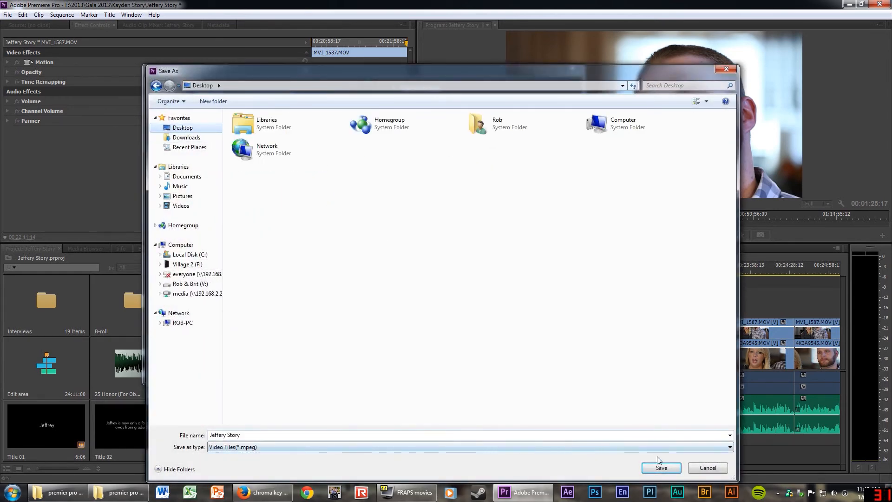
pyautogui.click(662, 468)
pyautogui.click(507, 370)
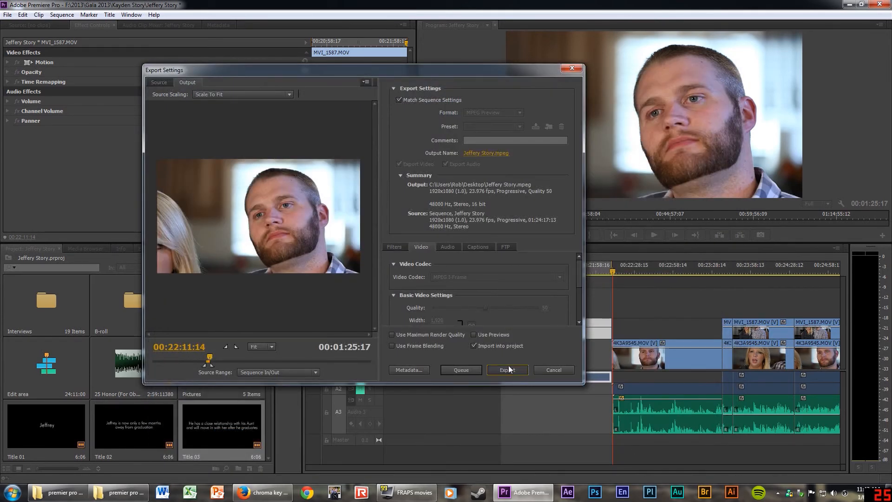